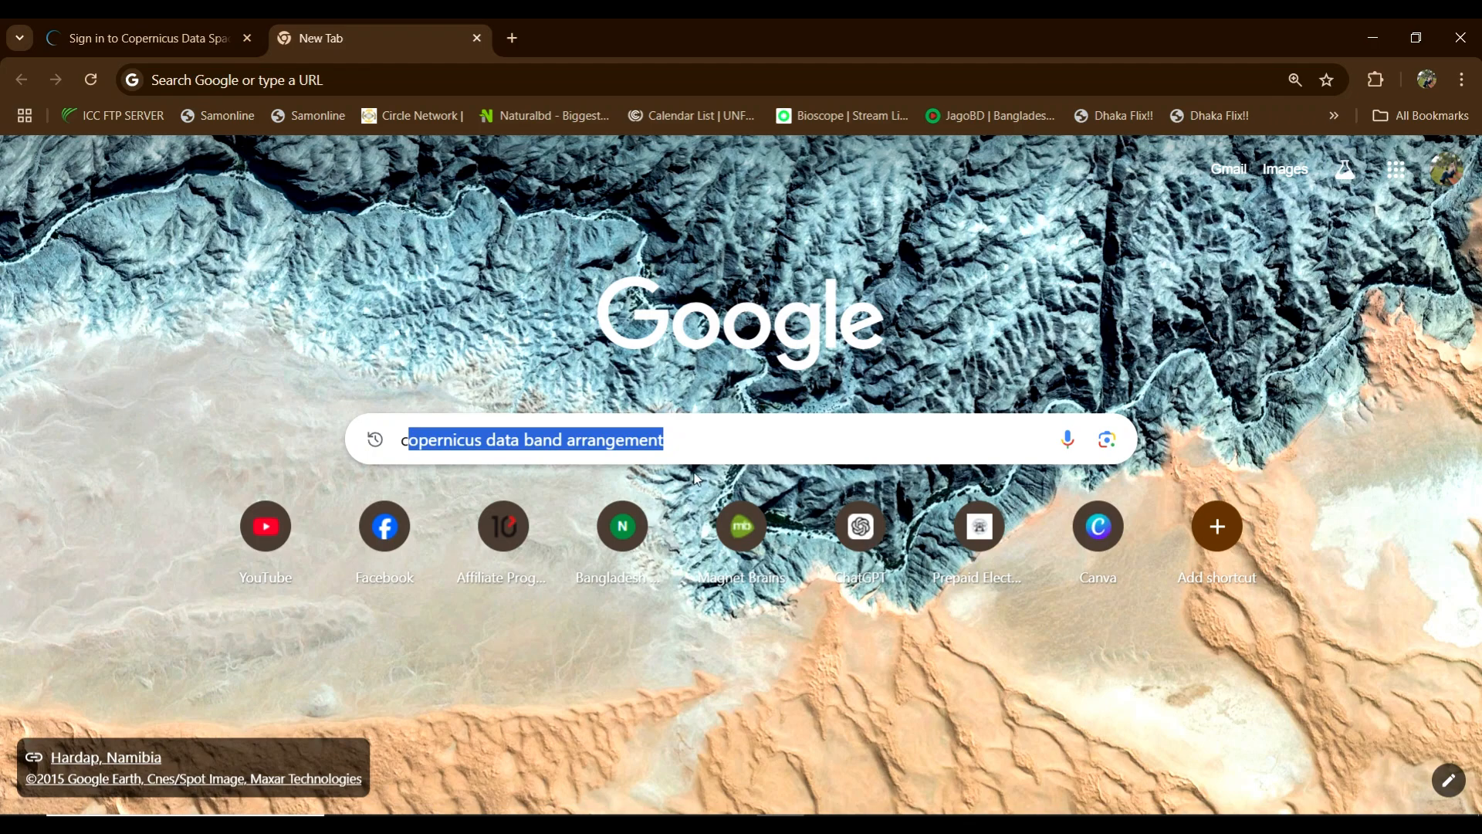
# Step: Replace the Google search text with 'copernicus data space ecosystem profile'
pyautogui.moveTo(689, 432); pyautogui.dragTo(488, 435)
pyautogui.press('BackSpace')
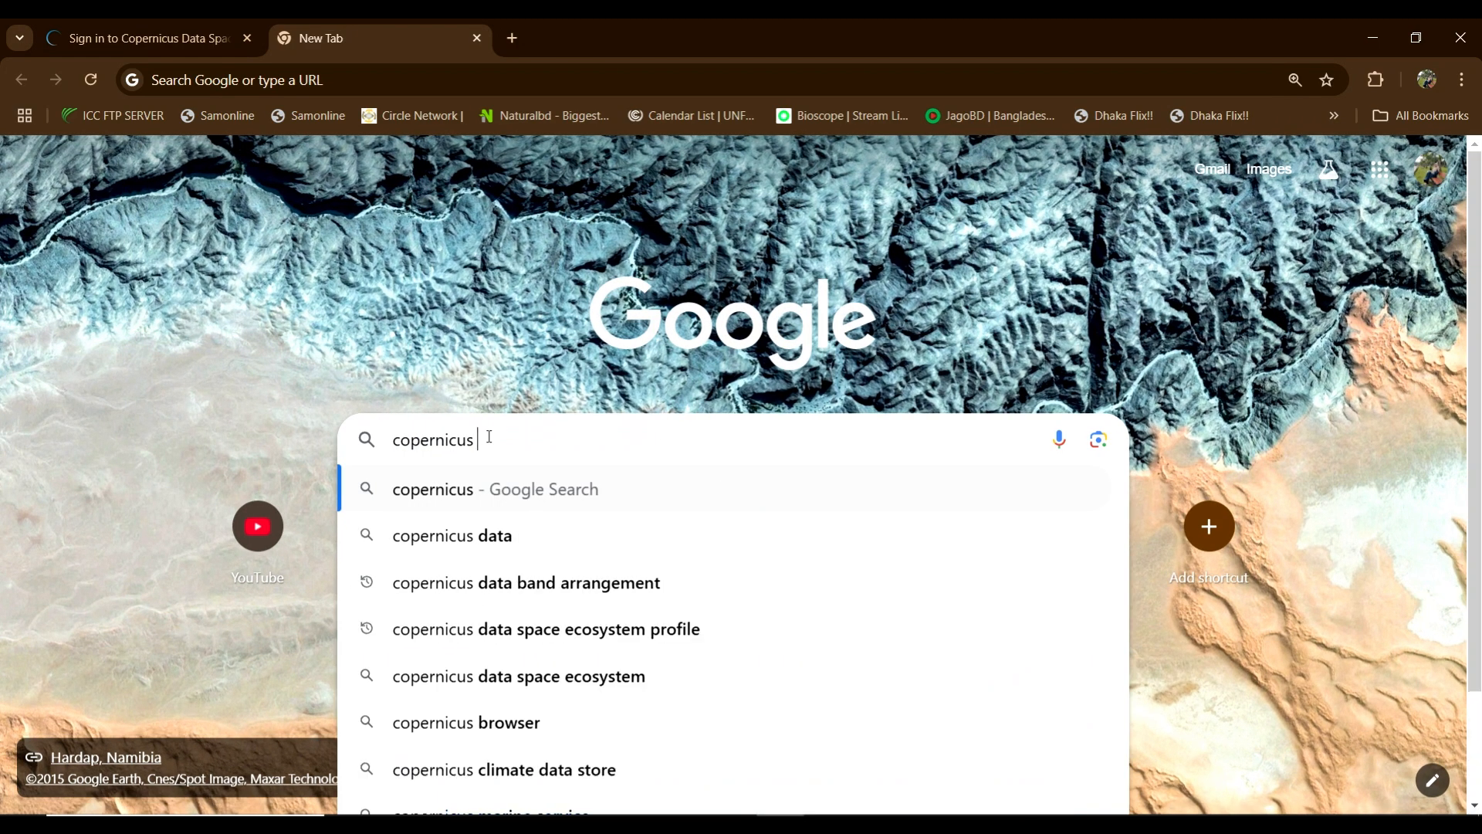
pyautogui.write('spa')
pyautogui.press('BackSpace')
pyautogui.press('BackSpace')
pyautogui.press('BackSpace')
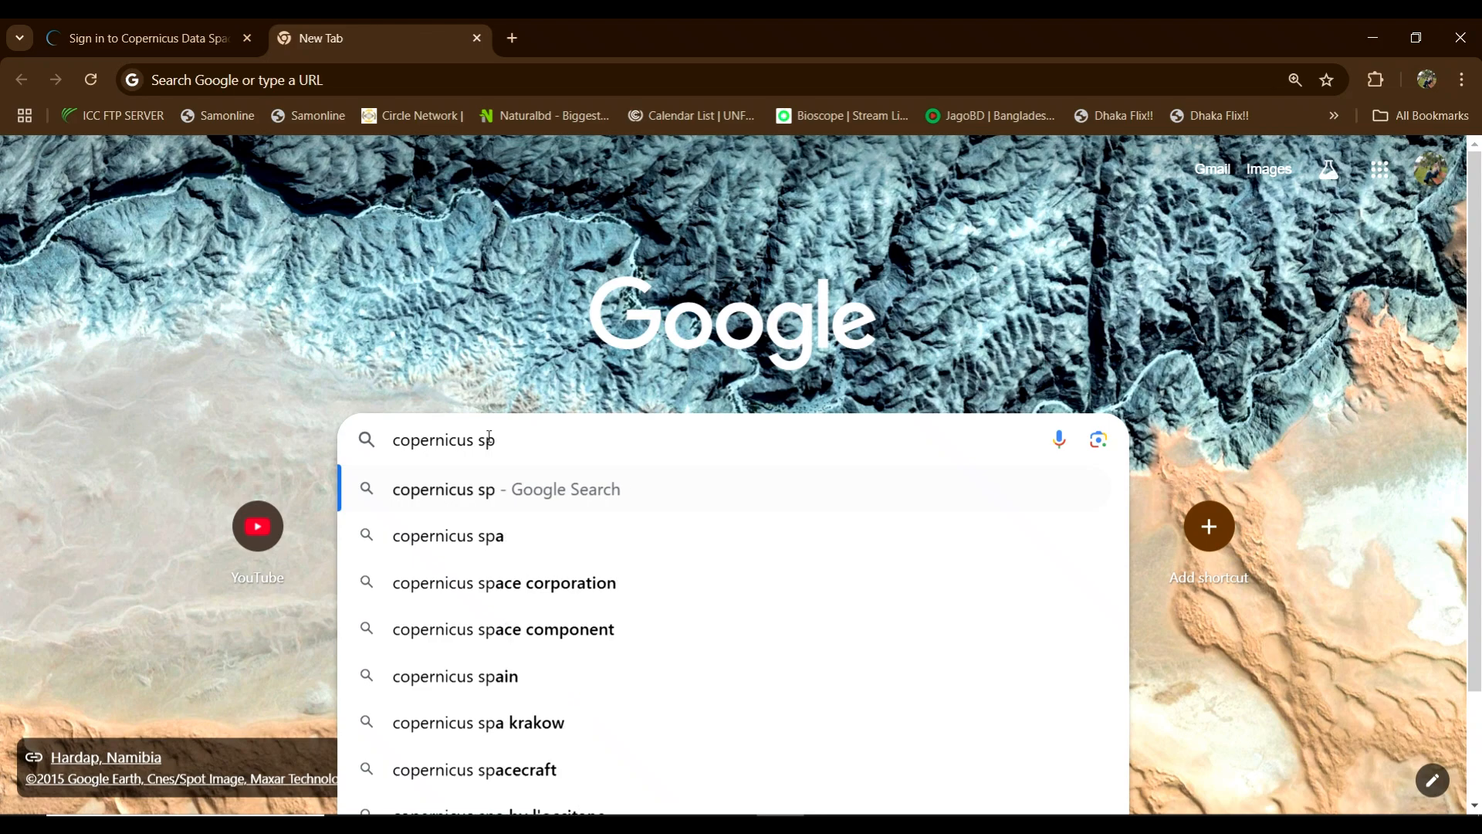
pyautogui.write('data s')
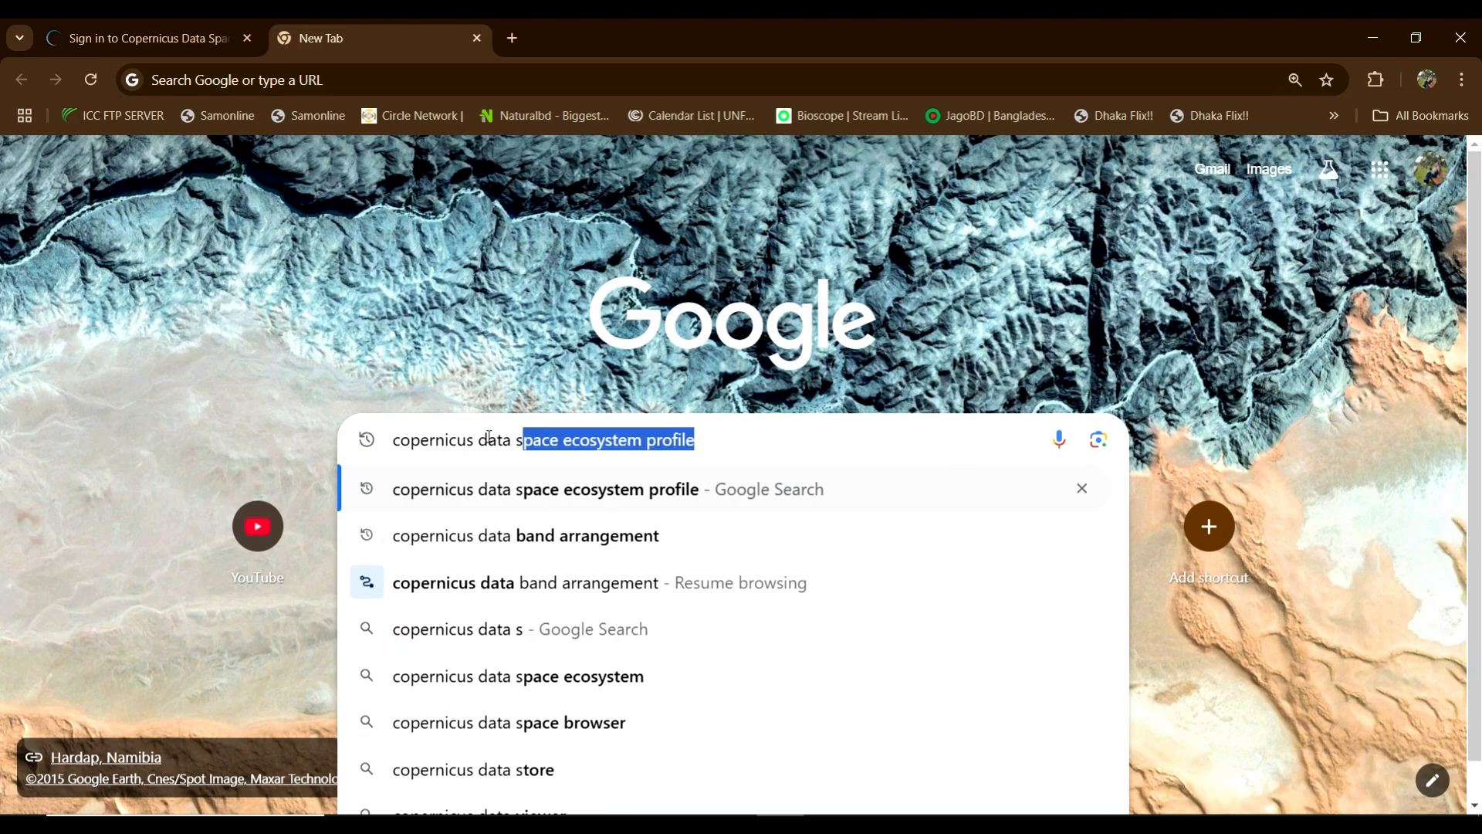
# Step: Run the search, open the Copernicus Data Space Ecosystem site, and reach its sign-in page
pyautogui.click(466, 501)
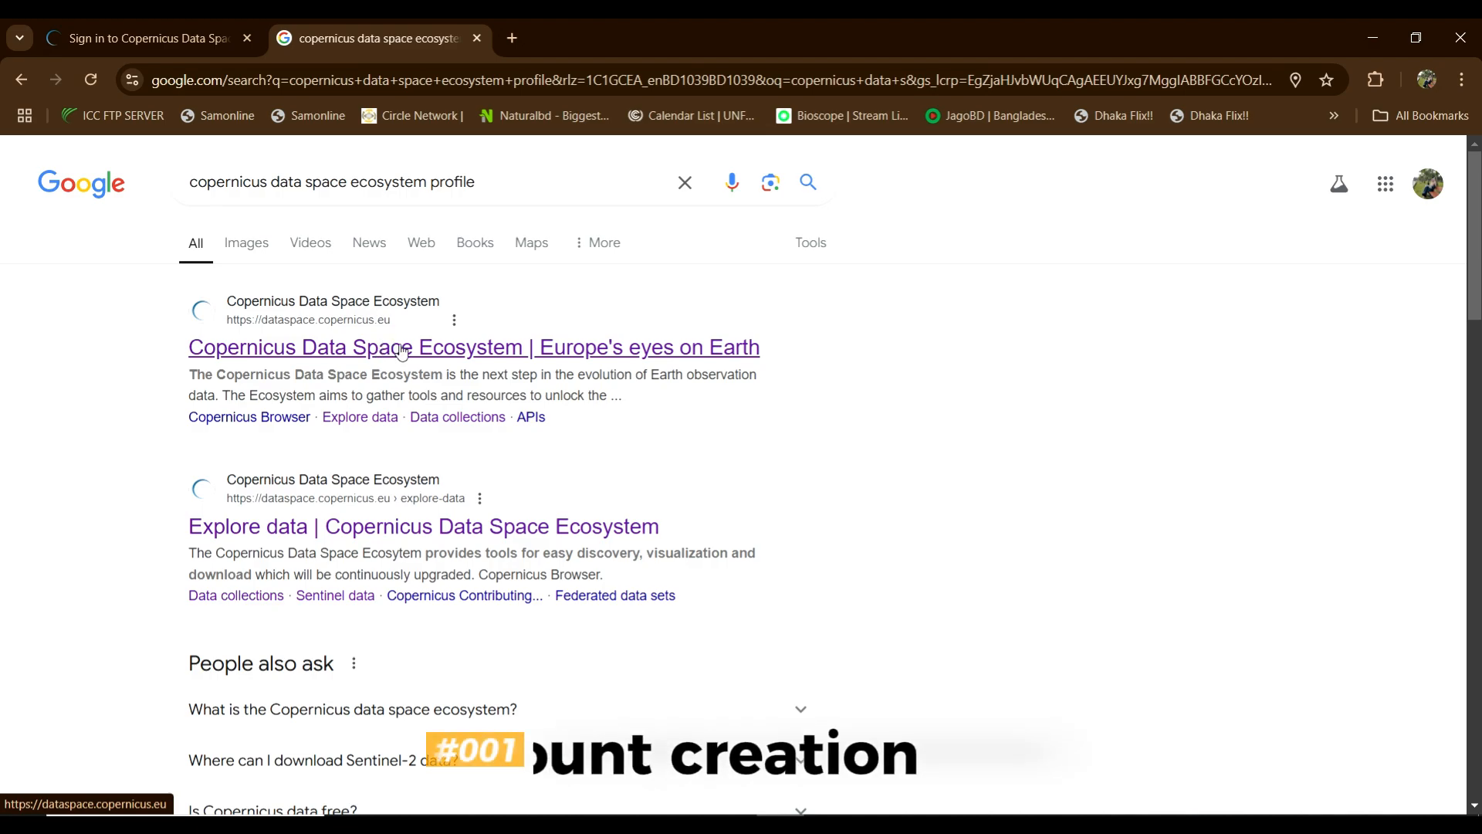
pyautogui.click(463, 352)
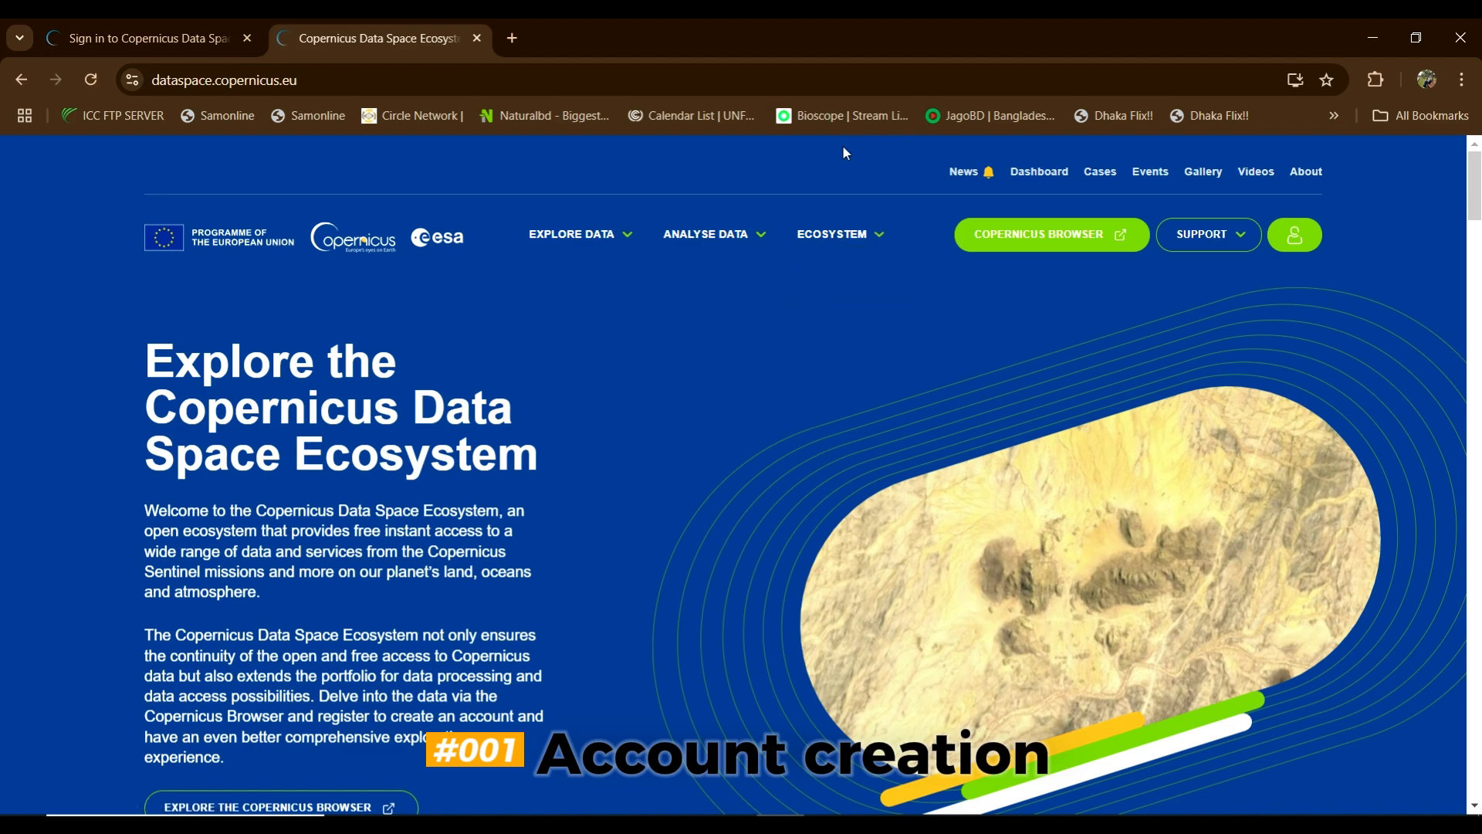
pyautogui.click(1305, 239)
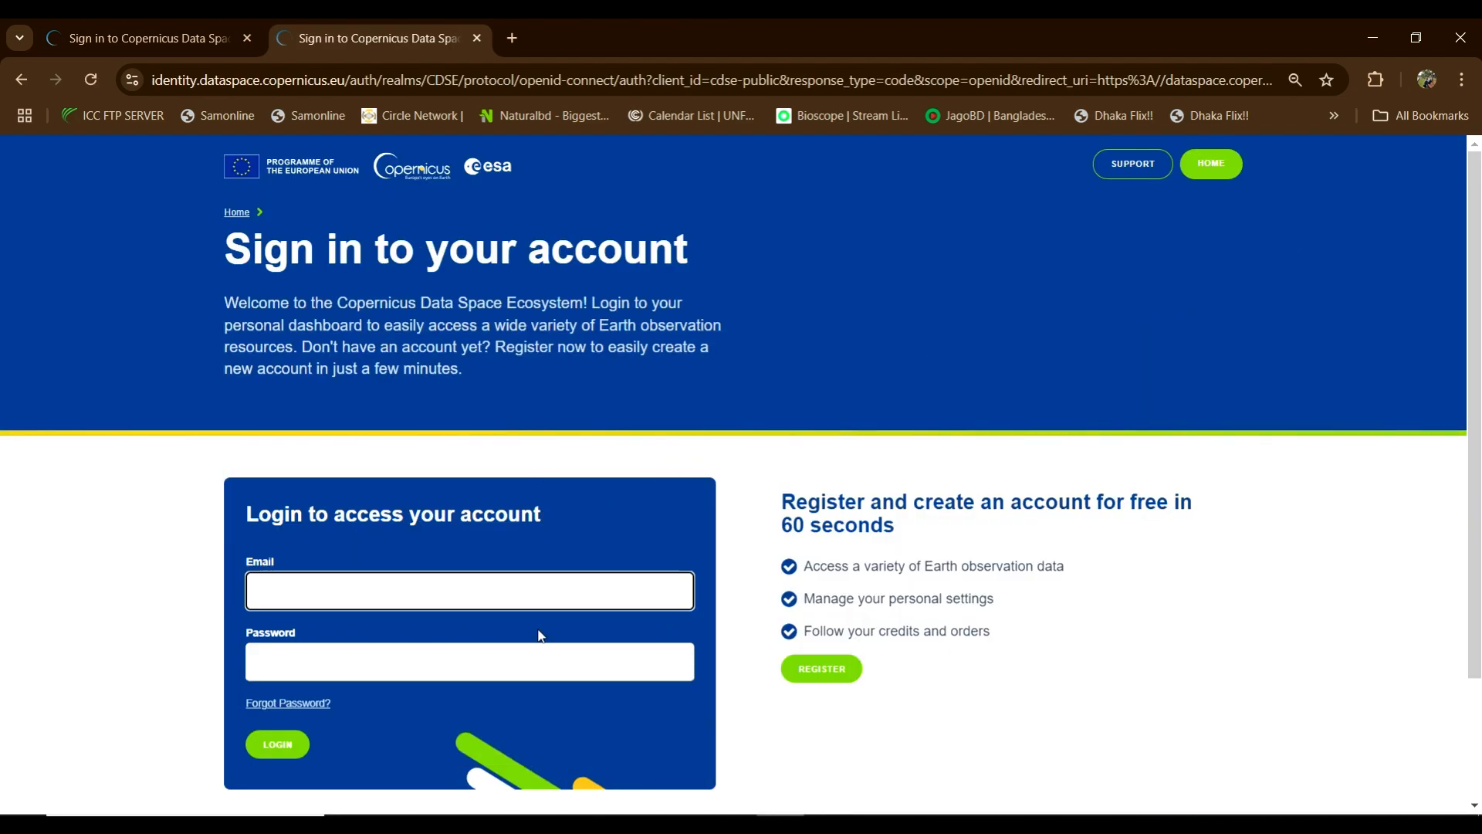
# Step: Open the REGISTER form and autofill the First name and Last name from saved entries
pyautogui.click(811, 679)
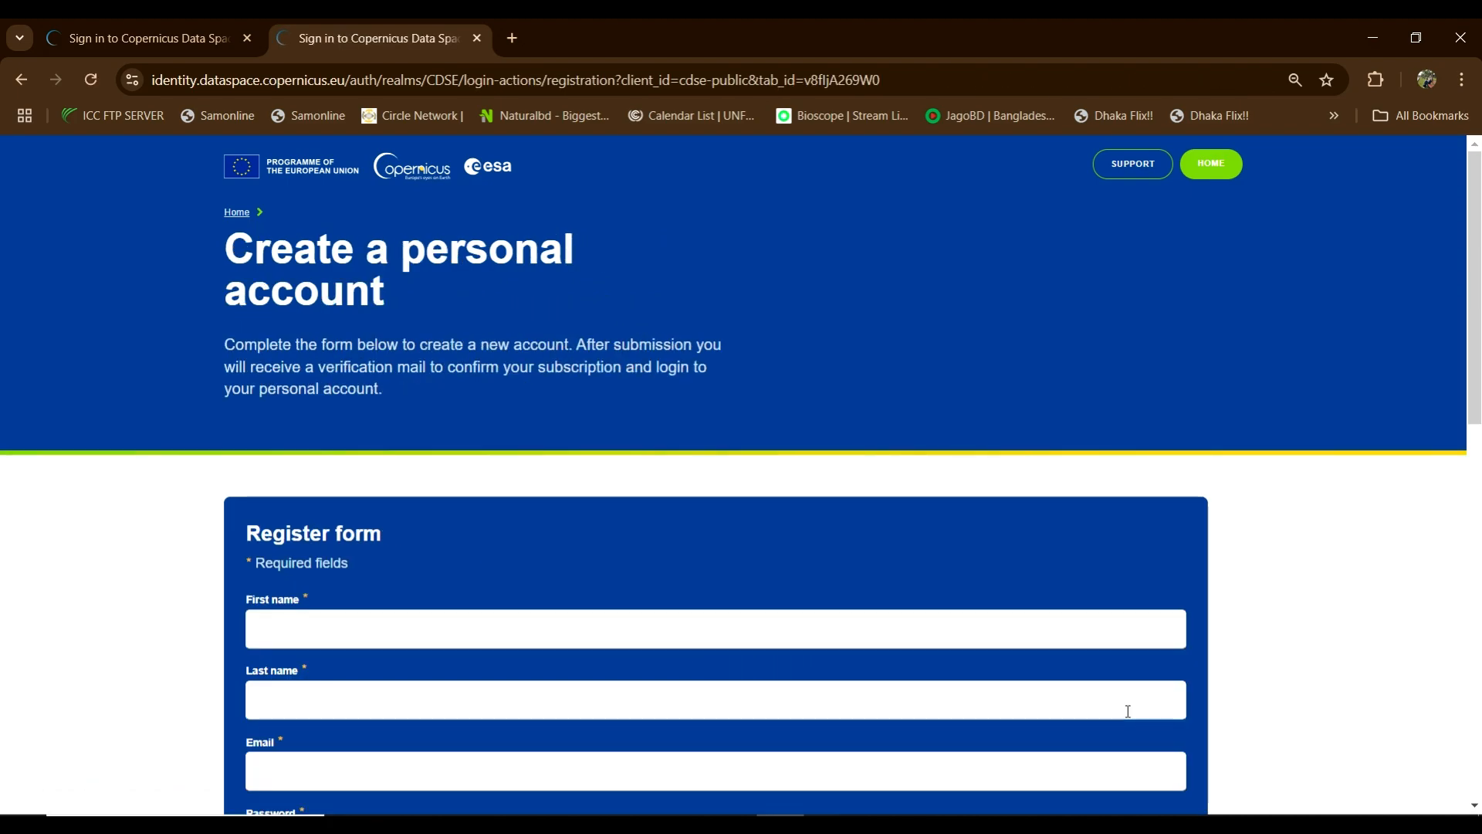
pyautogui.scroll(-3, 685, 608)
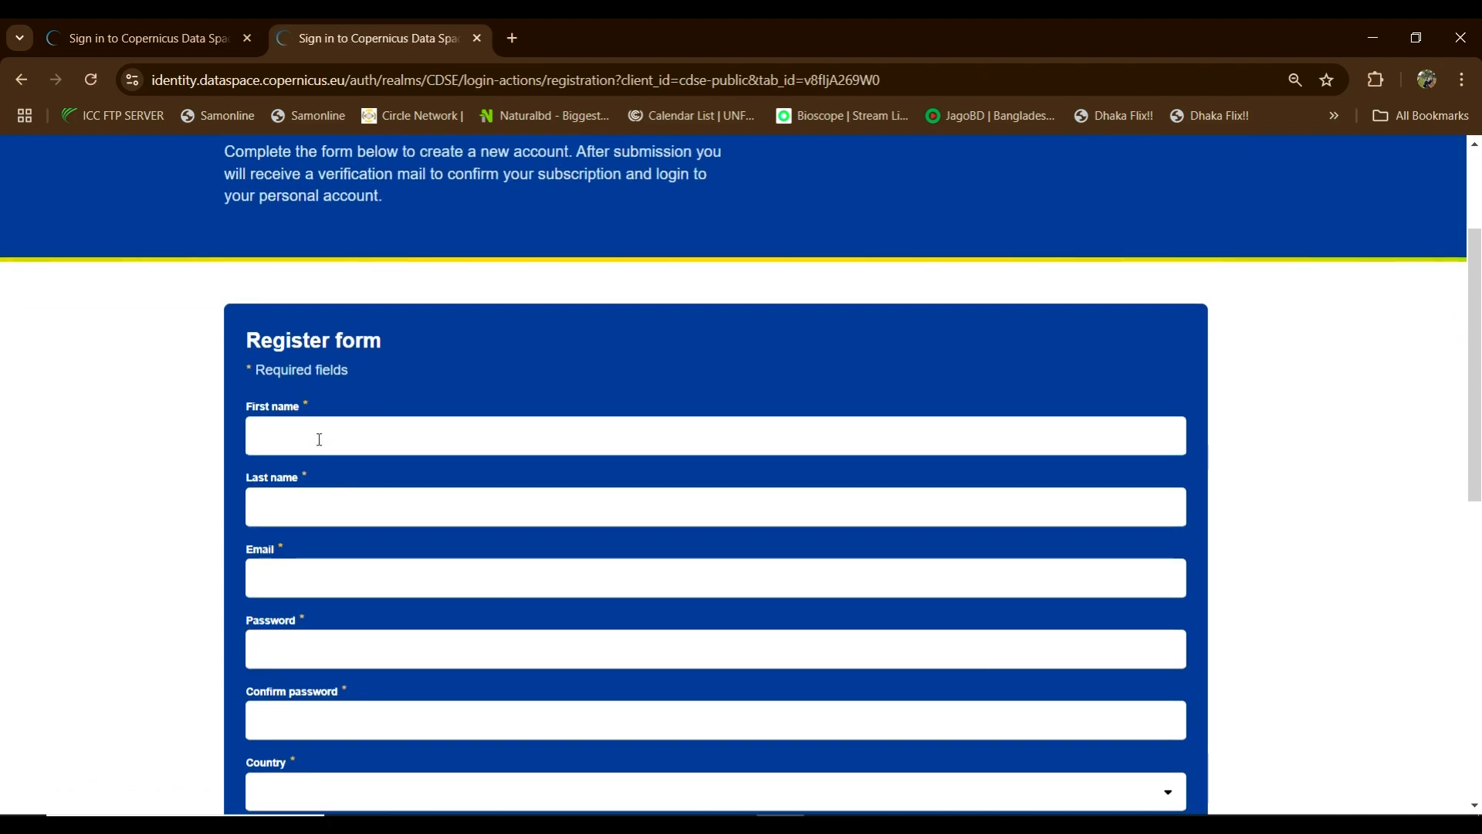
pyautogui.click(318, 439)
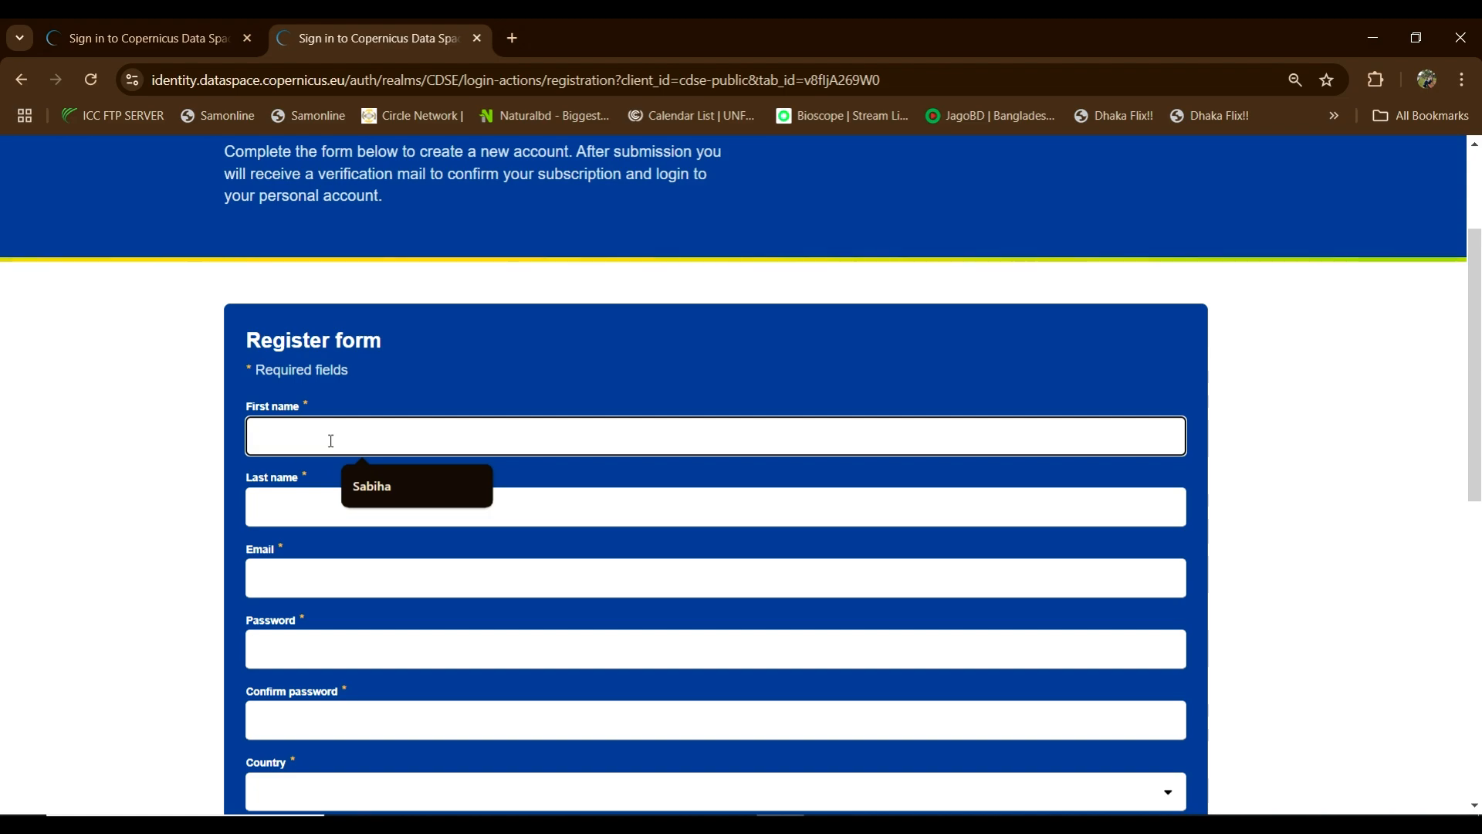
pyautogui.click(372, 502)
pyautogui.click(357, 505)
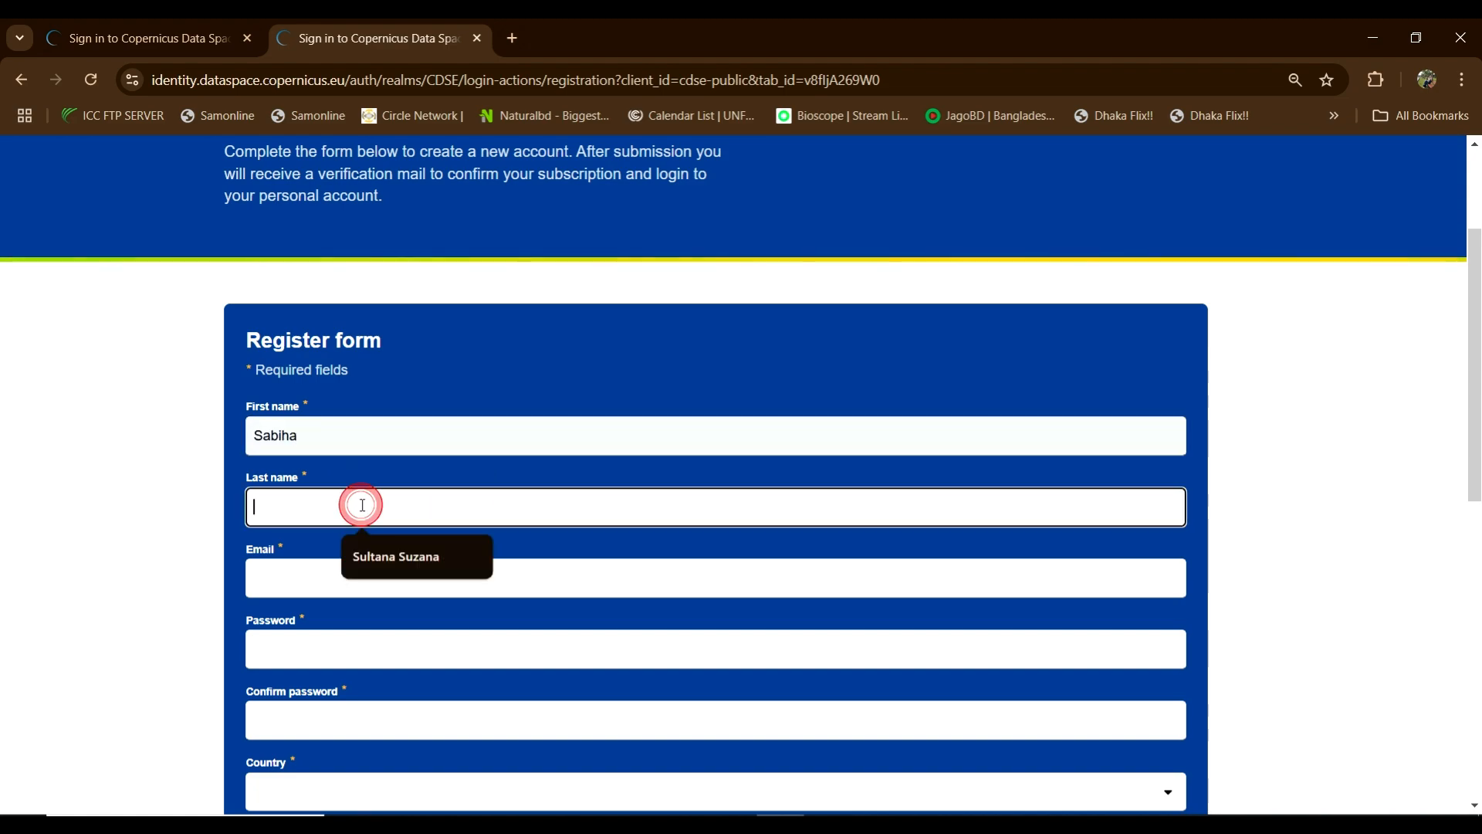
pyautogui.click(376, 551)
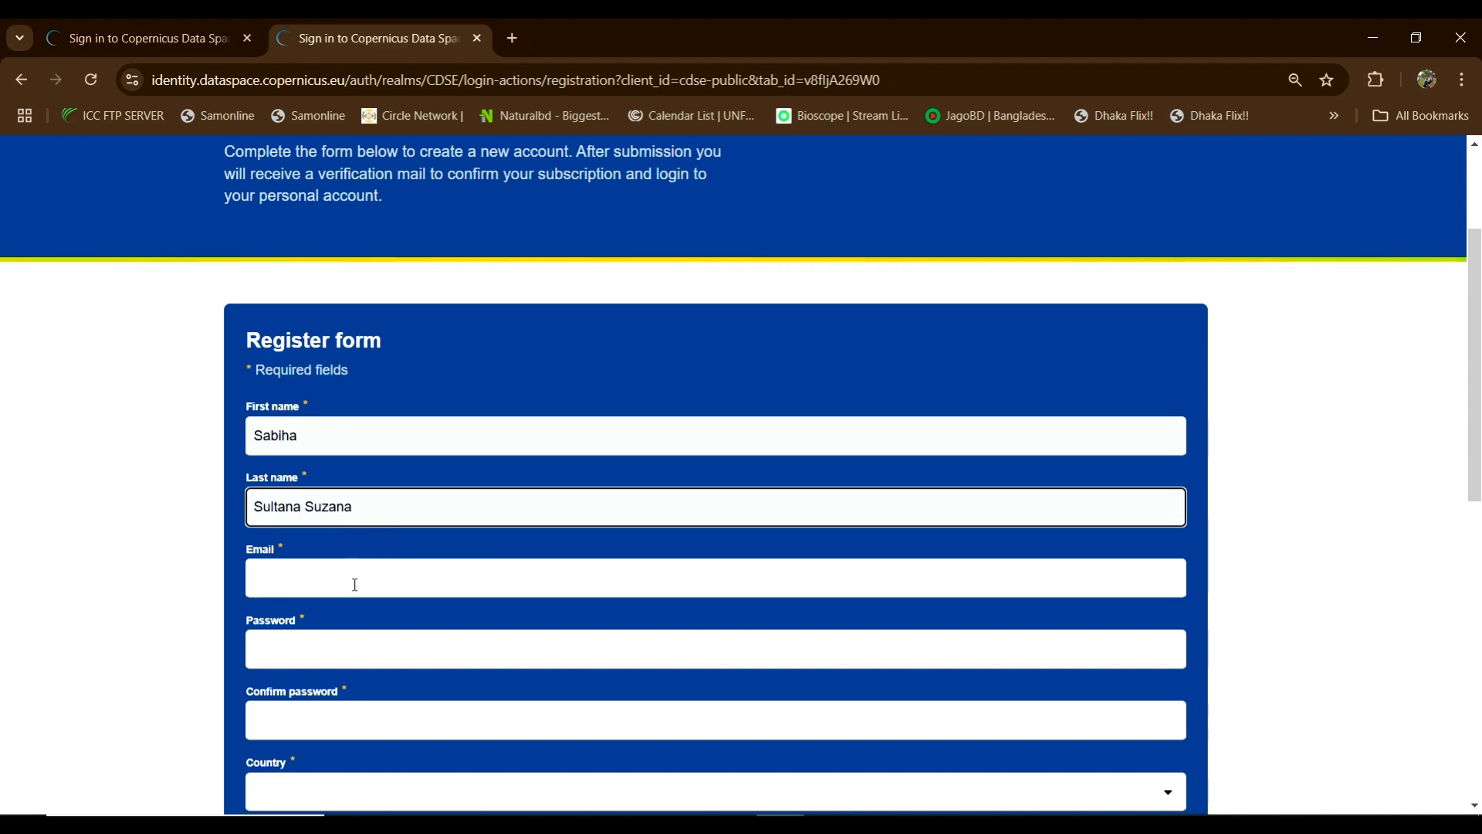
pyautogui.scroll(-3, 301, 654)
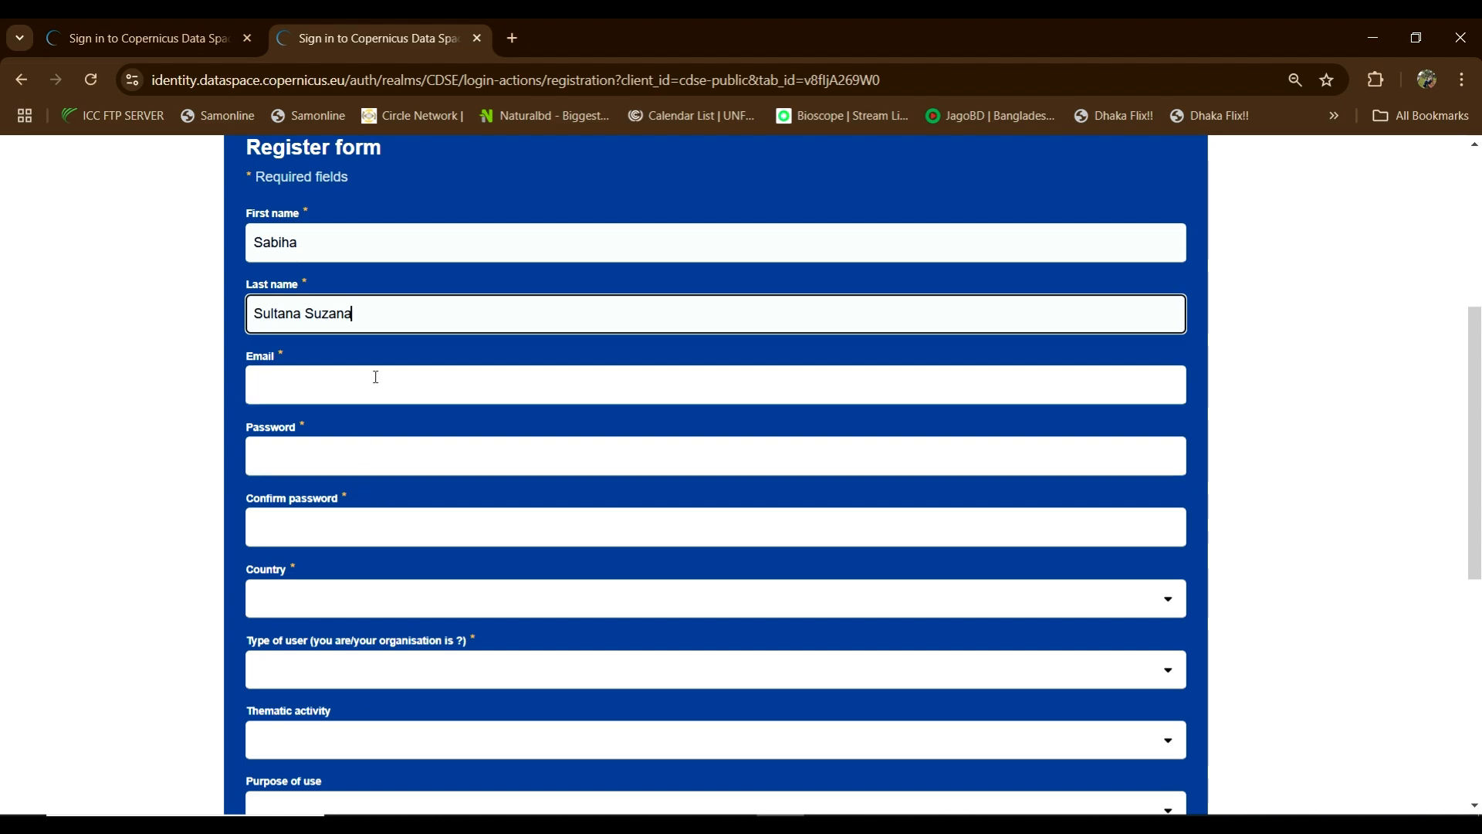
# Step: In a new Notepad note, type sample password strings on two lines, then close the note
pyautogui.click(829, 823)
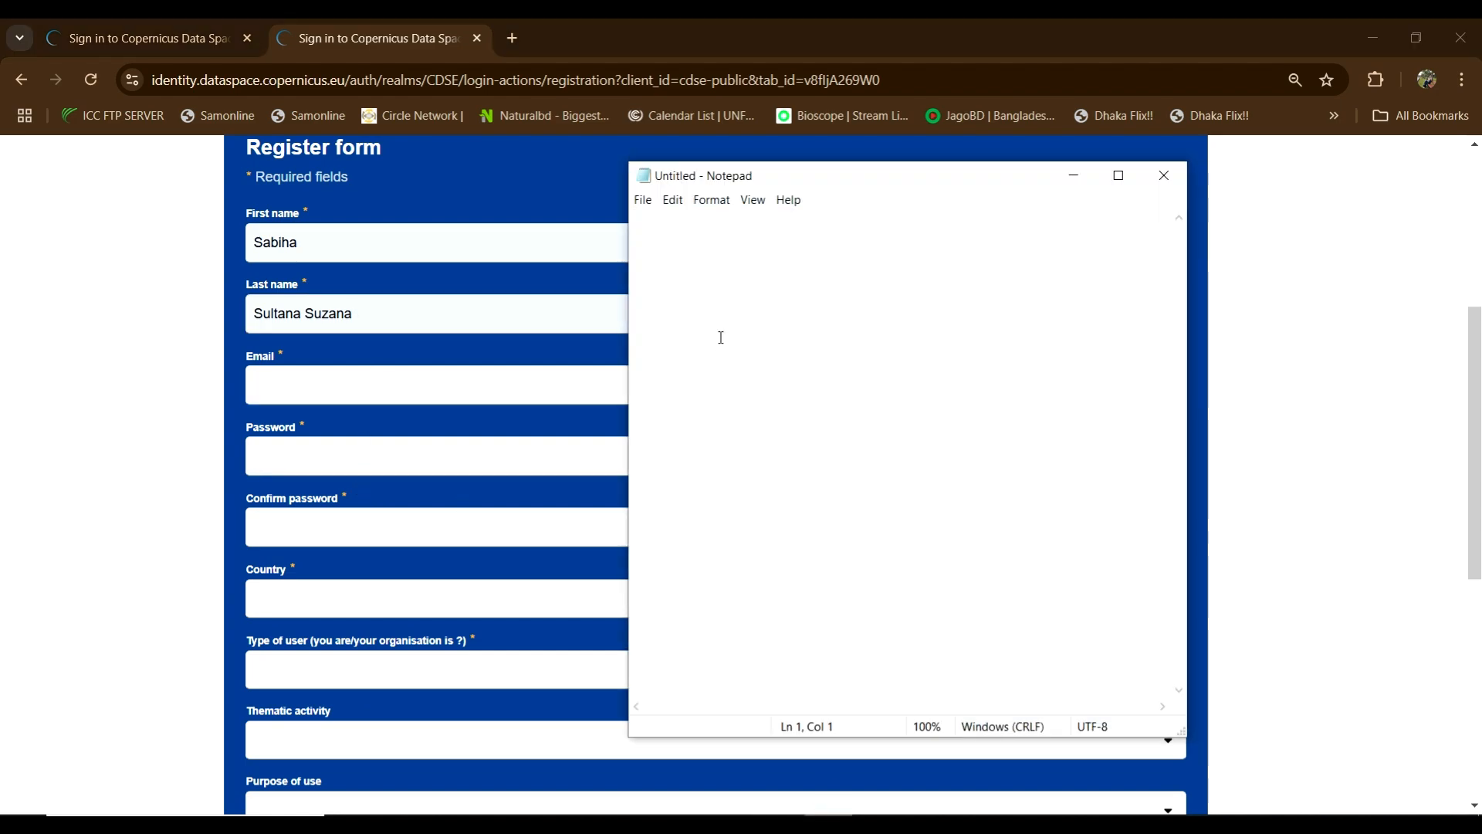
pyautogui.write('123 AB')
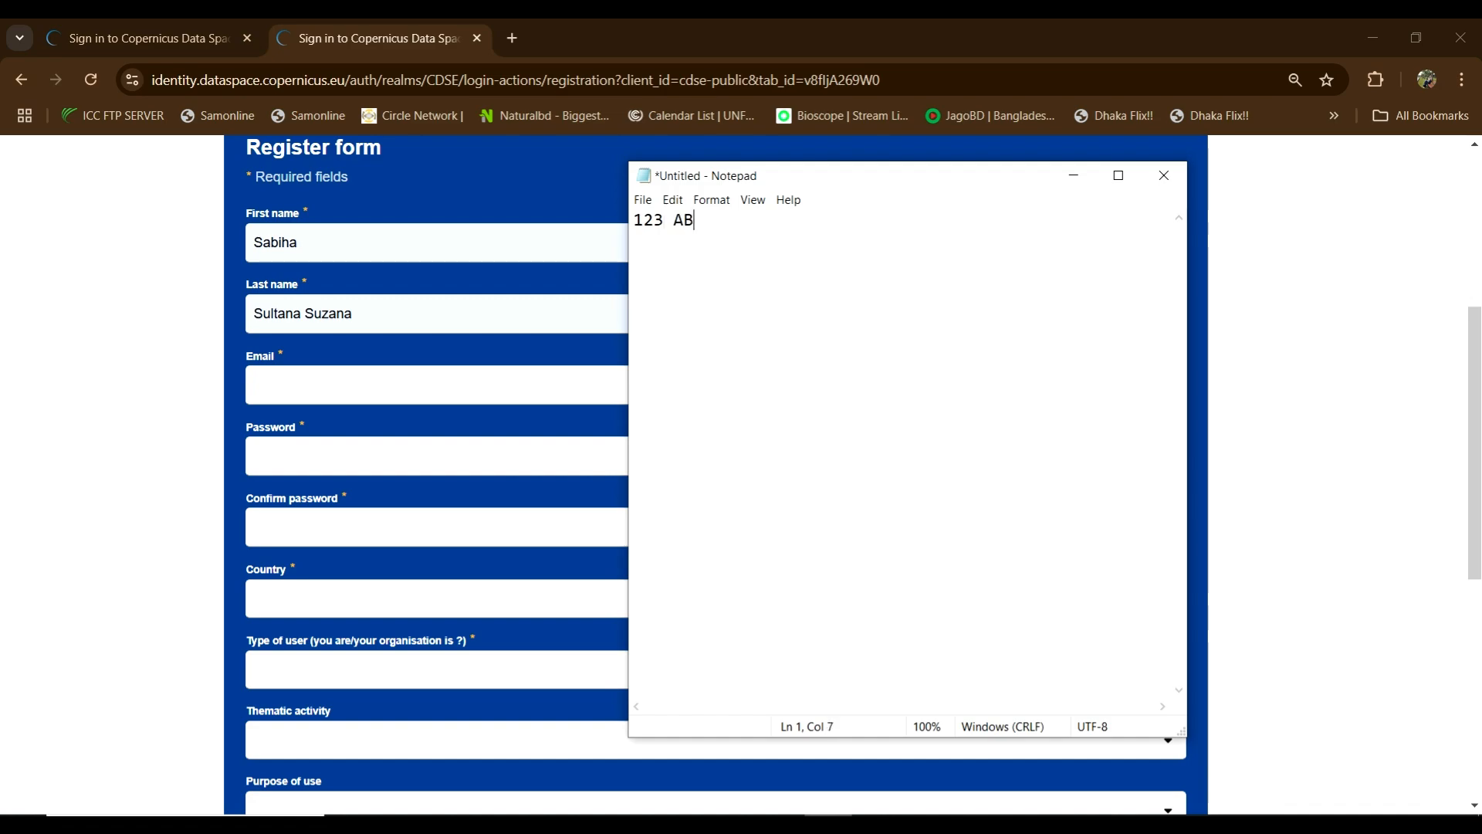
pyautogui.write('C')
pyautogui.press('Return')
pyautogui.write('Ab123')
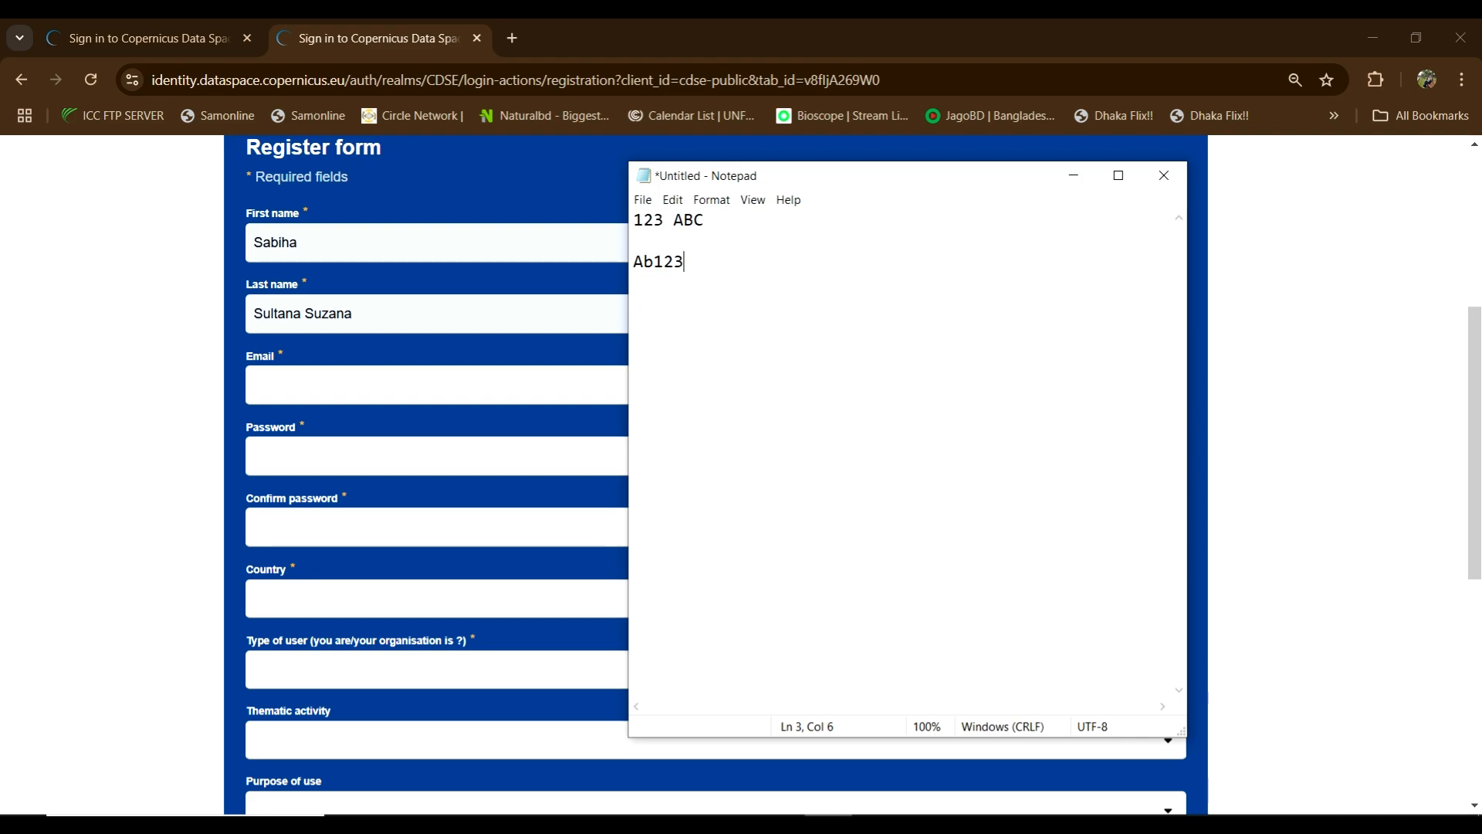
pyautogui.write('@#$%')
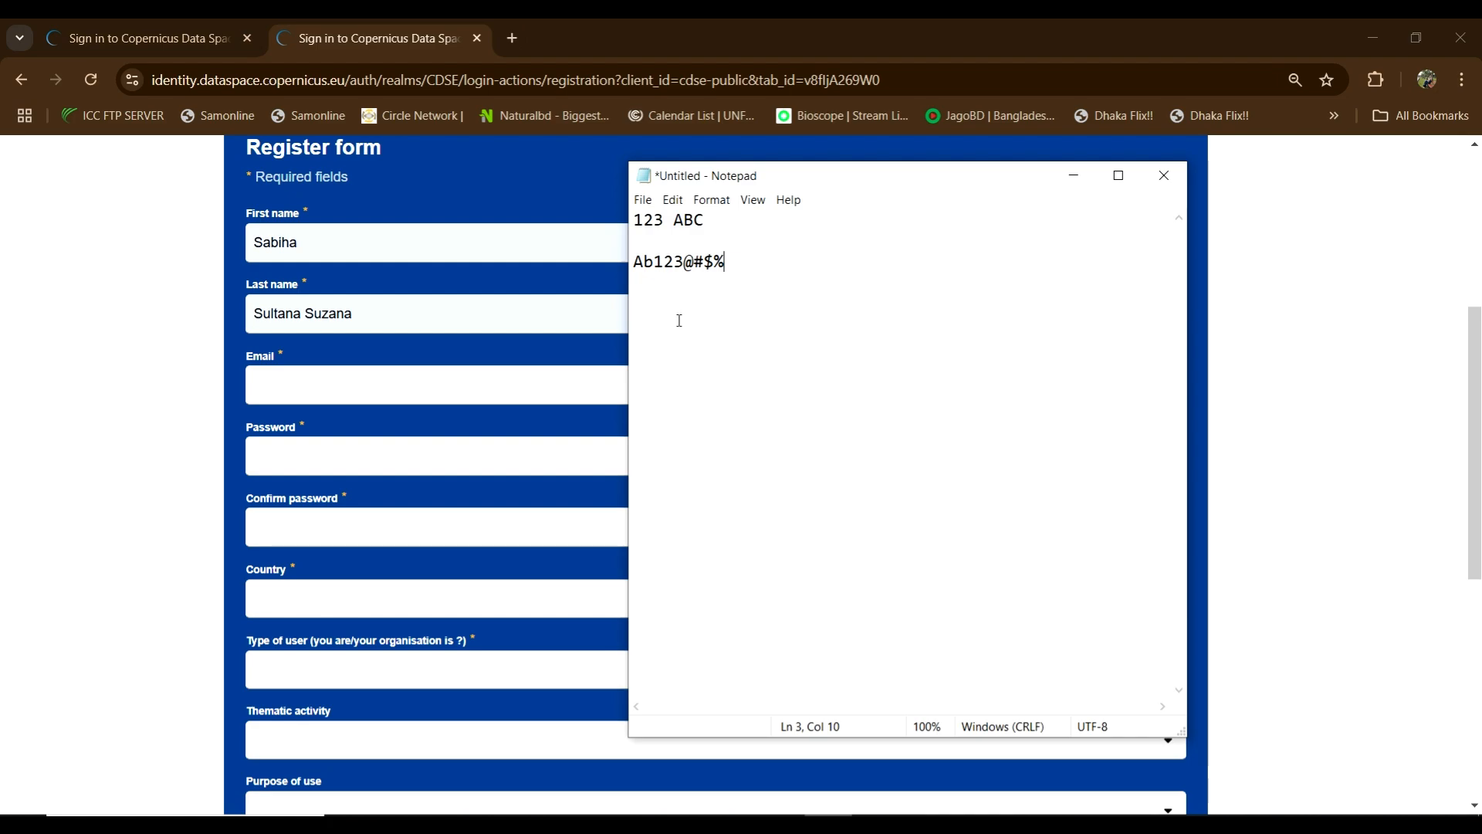
pyautogui.click(1163, 175)
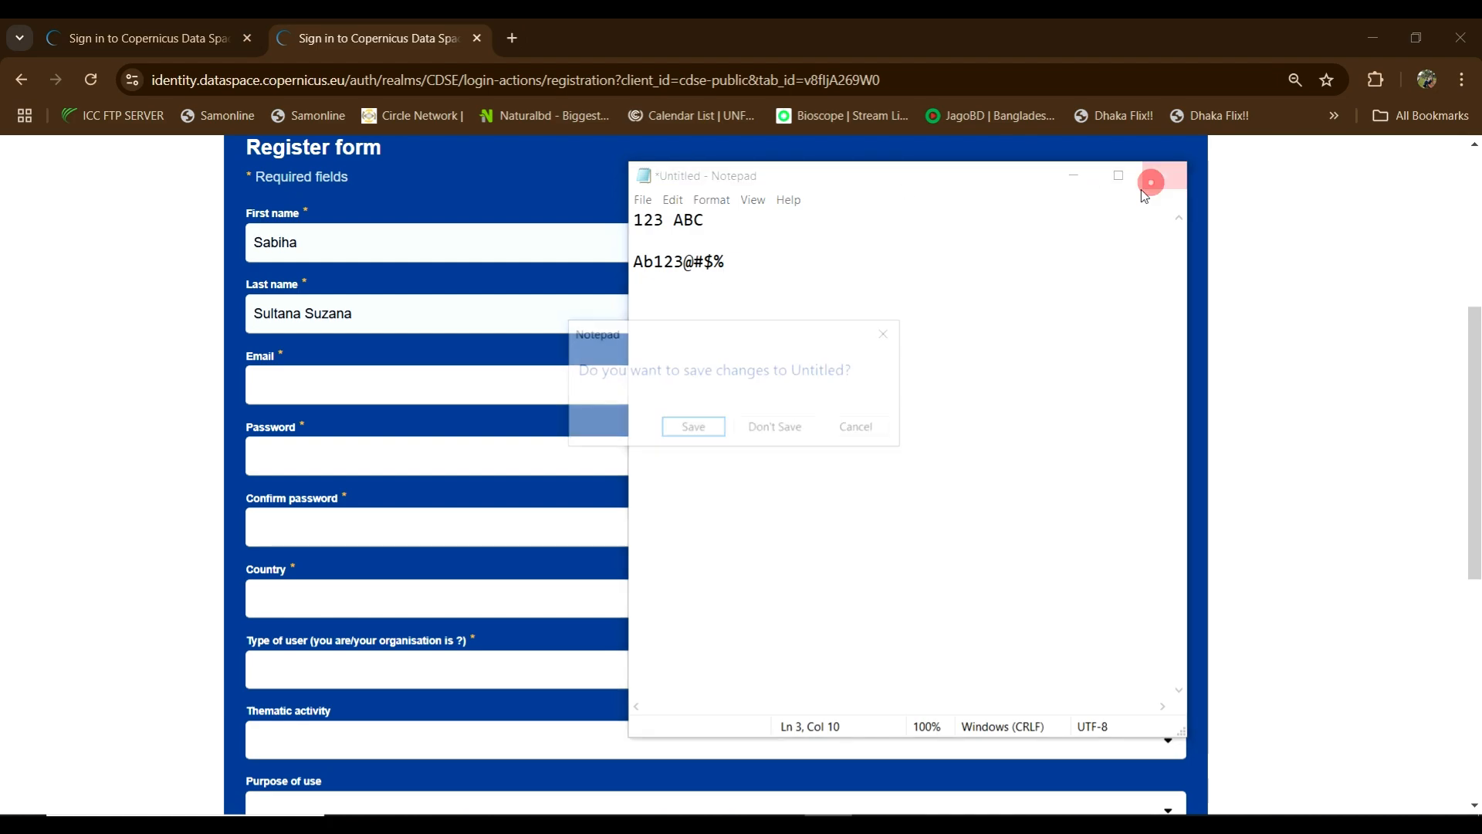
# Step: Discard the note unsaved and browse the Country and Type of user lists without choosing
pyautogui.click(776, 427)
pyautogui.scroll(-1, 679, 425)
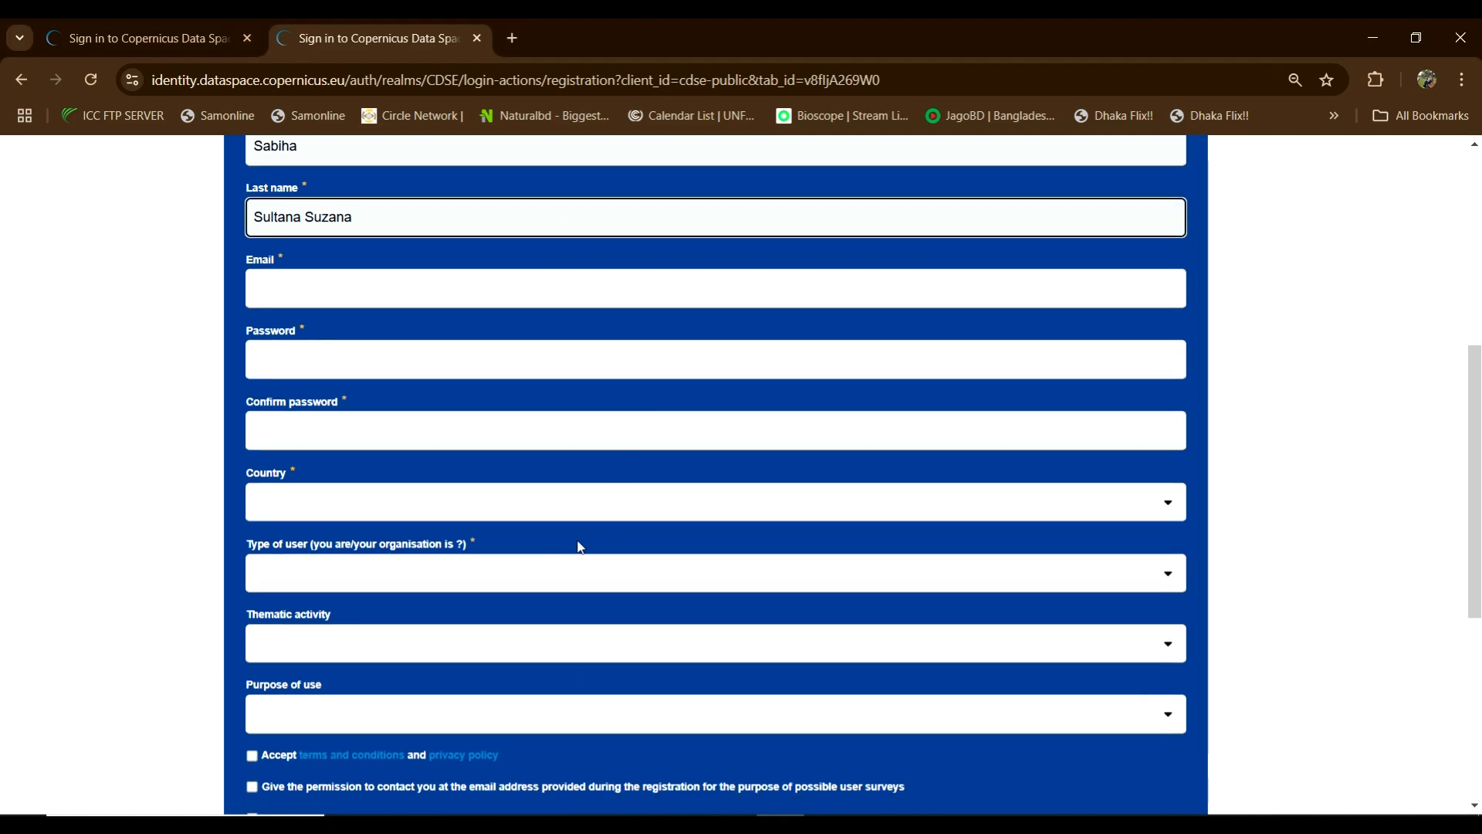
pyautogui.click(704, 515)
pyautogui.click(705, 515)
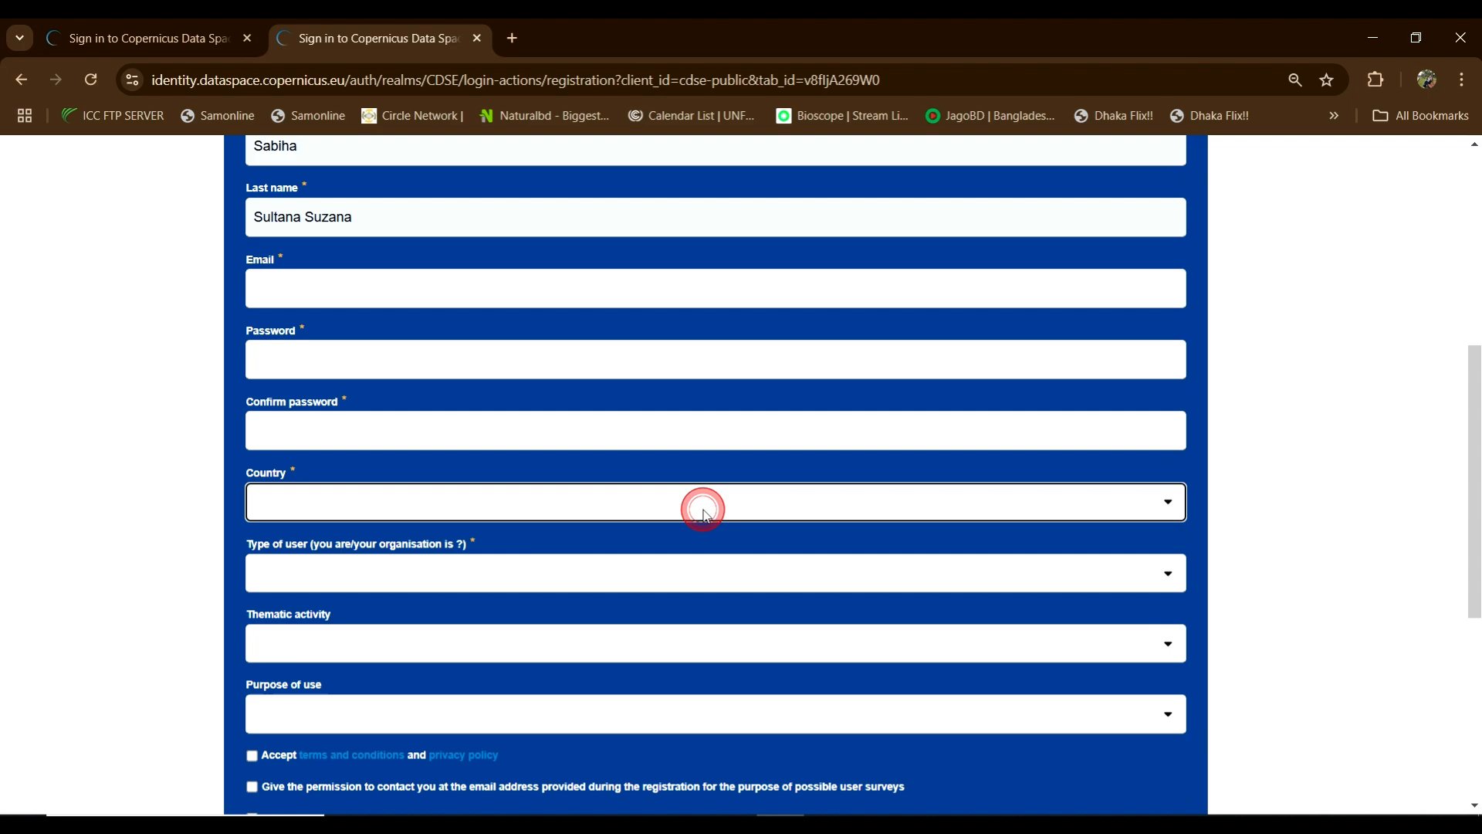
pyautogui.click(591, 575)
pyautogui.scroll(-1, 587, 583)
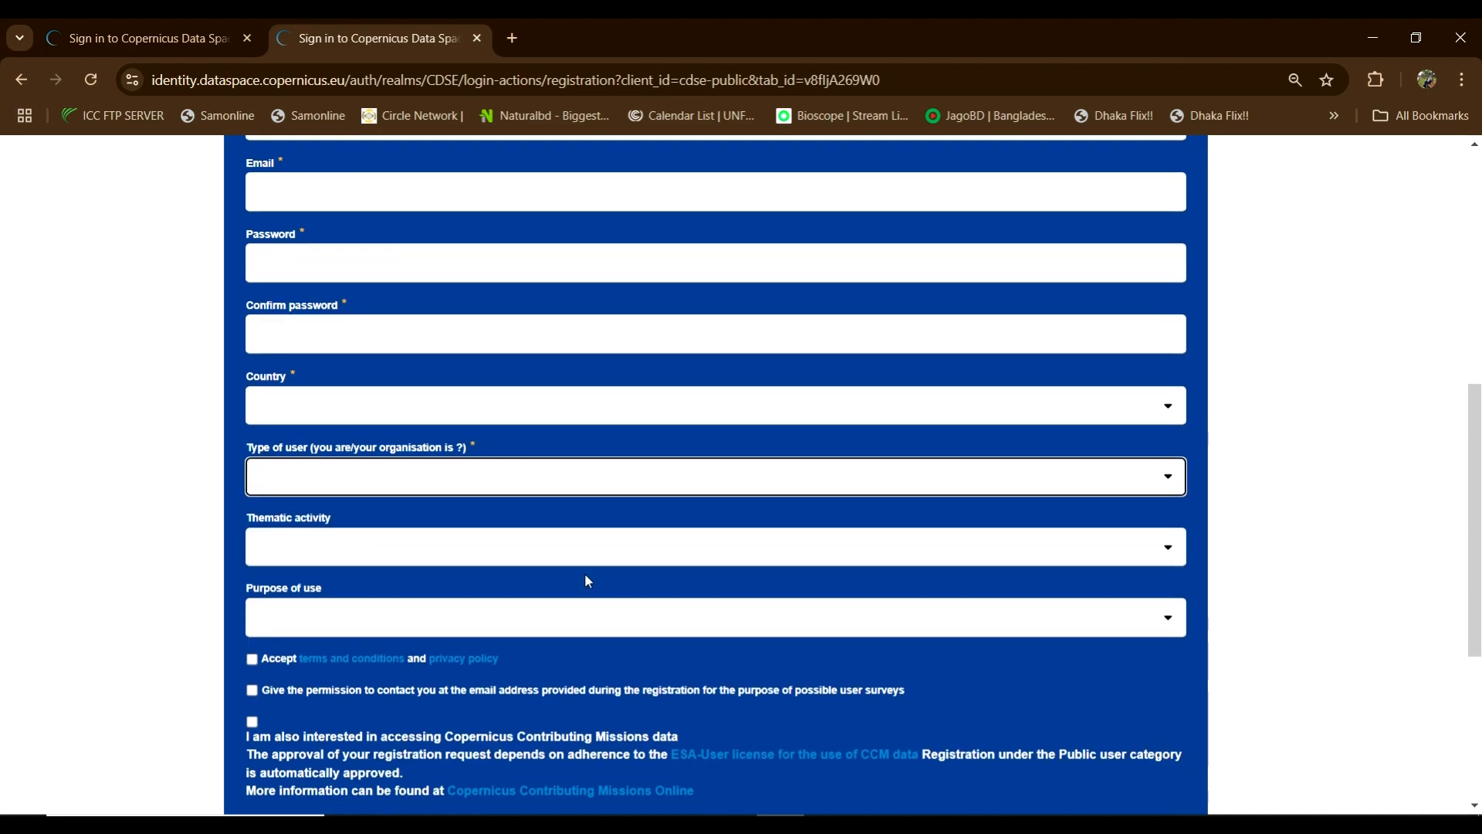
pyautogui.click(579, 483)
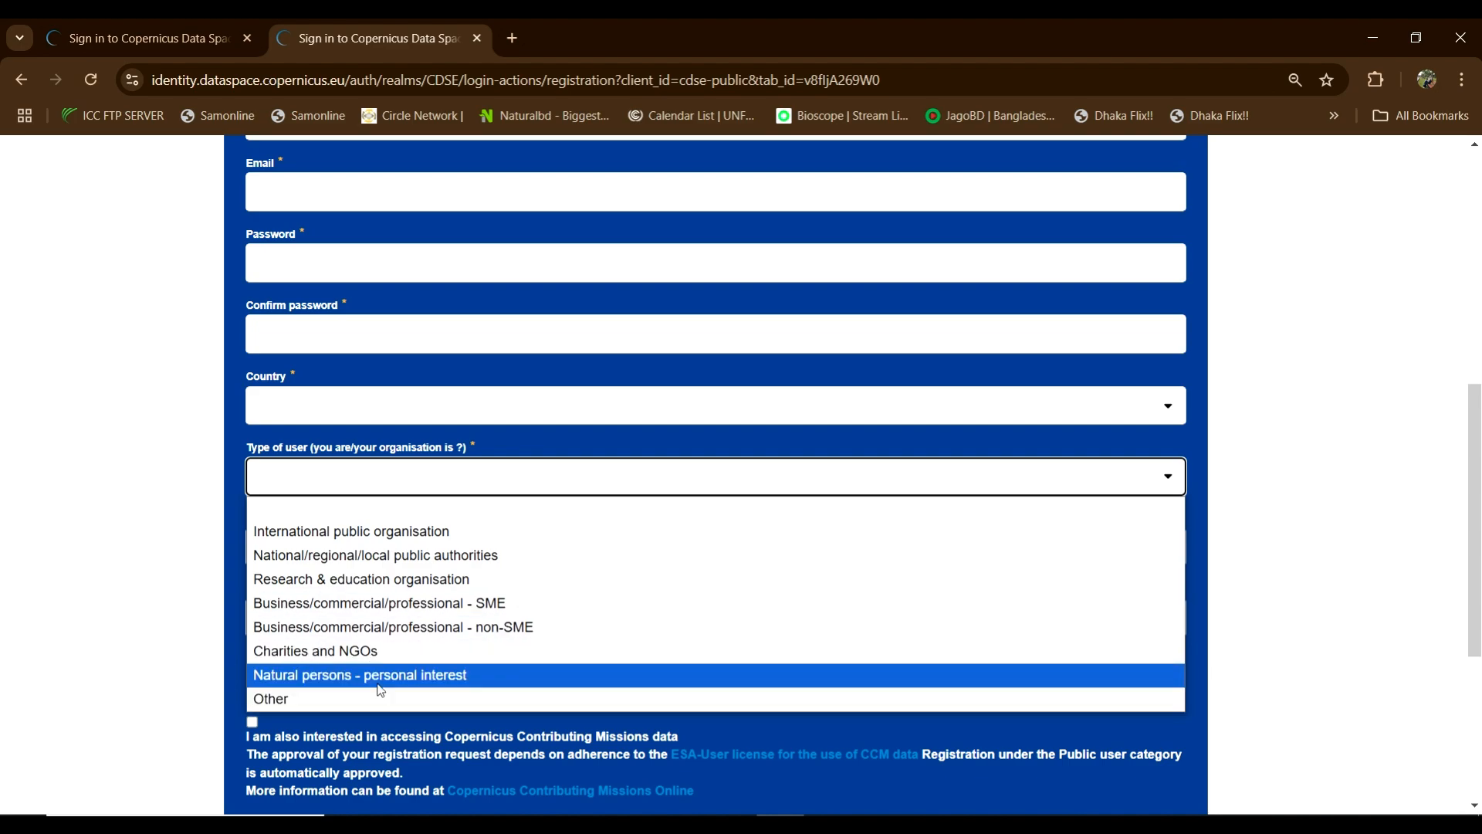
pyautogui.click(173, 543)
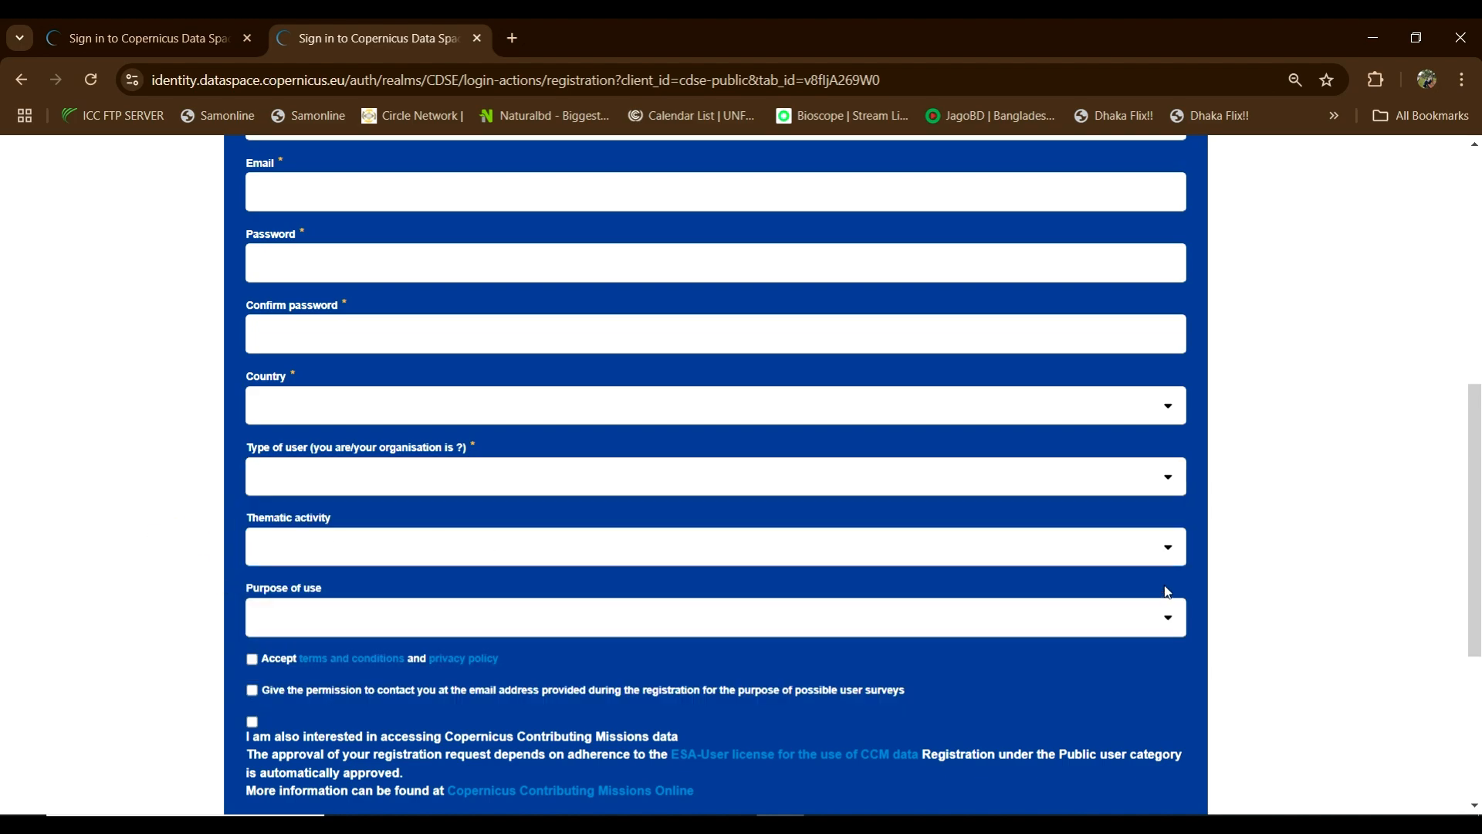
# Step: Browse the Thematic activity and Purpose of use lists without choosing anything
pyautogui.click(1168, 551)
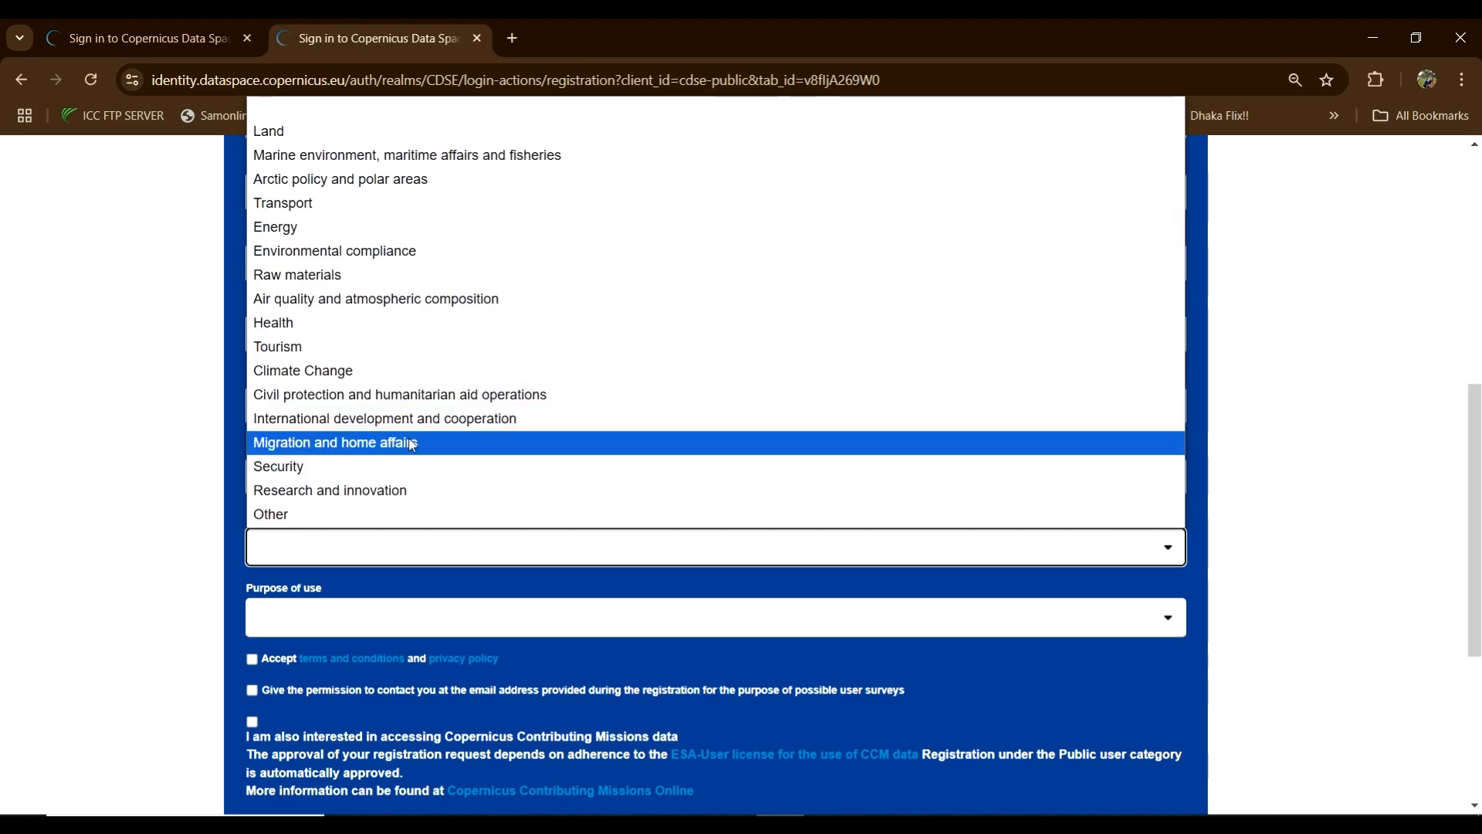
pyautogui.click(125, 473)
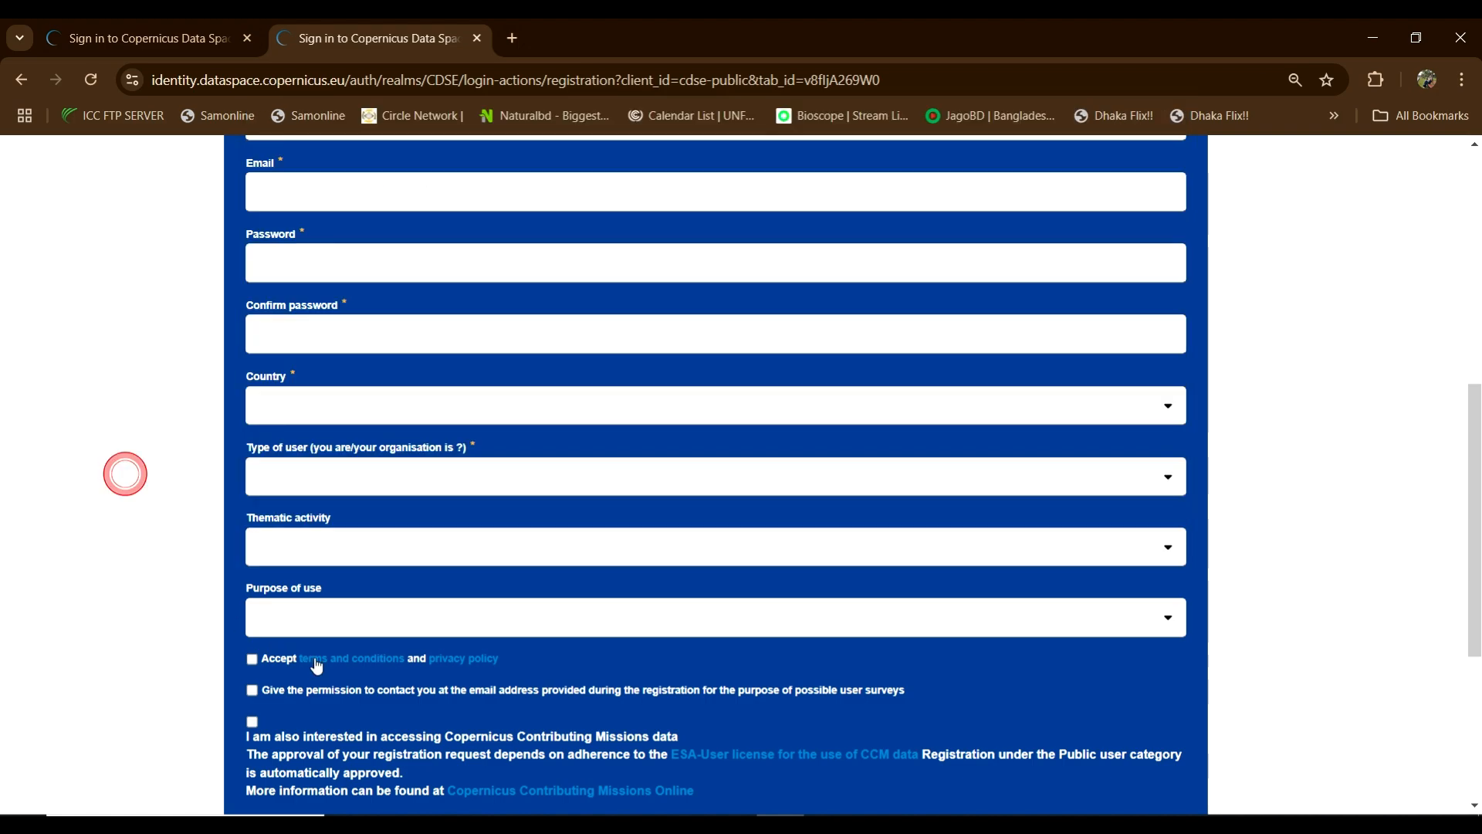
pyautogui.click(356, 624)
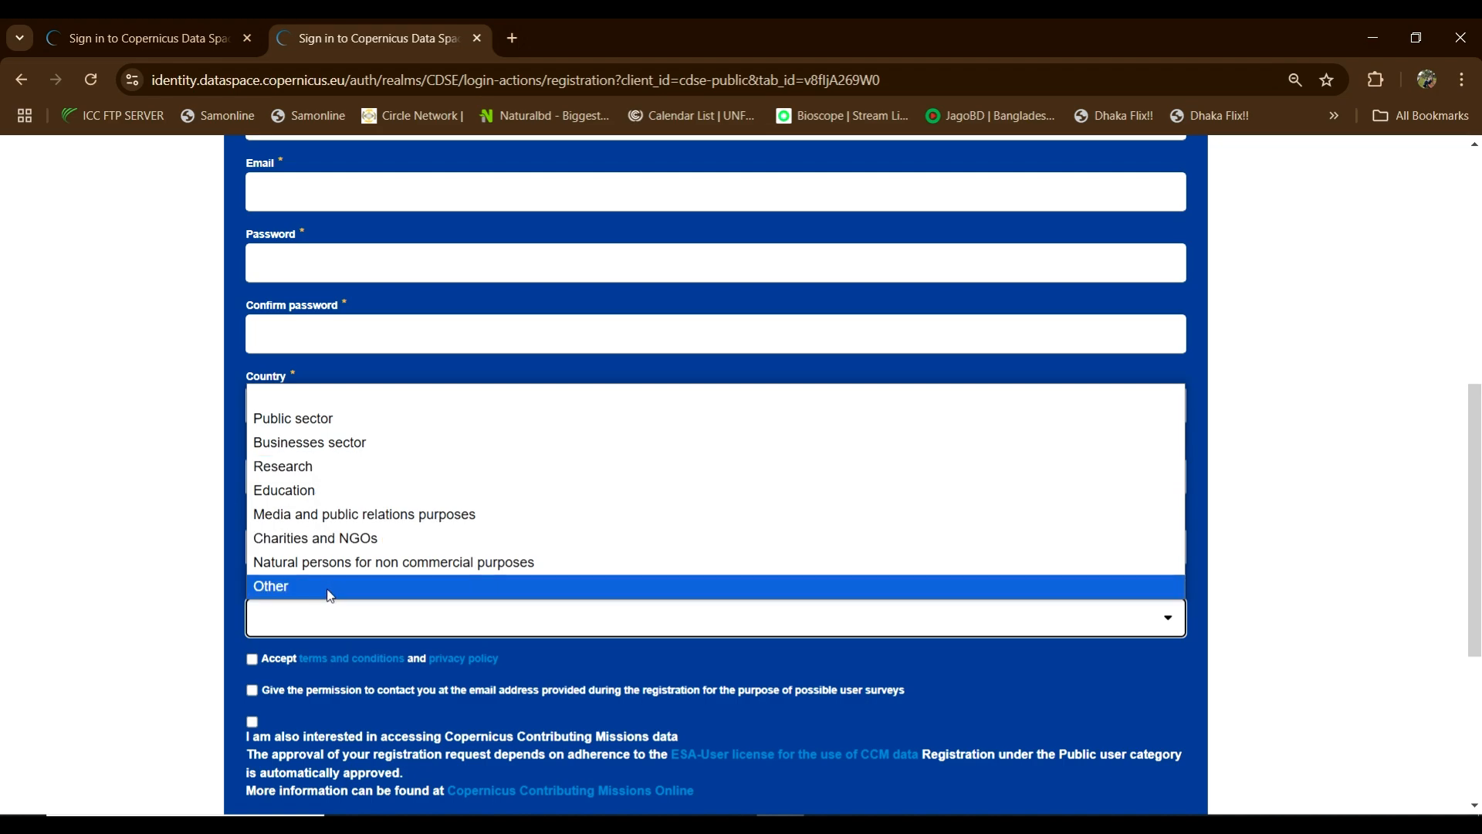
pyautogui.click(60, 436)
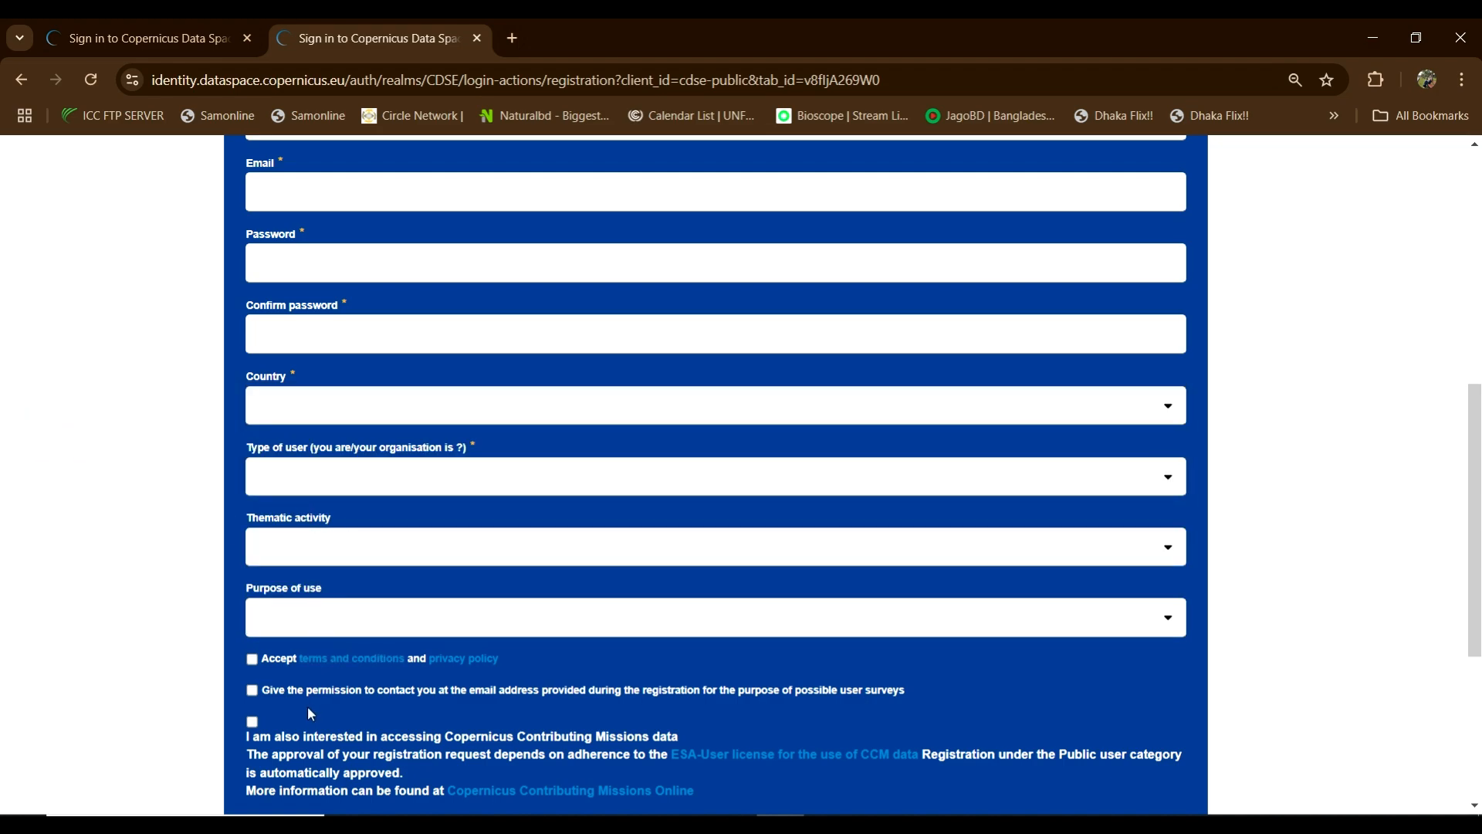
pyautogui.scroll(-1, 346, 616)
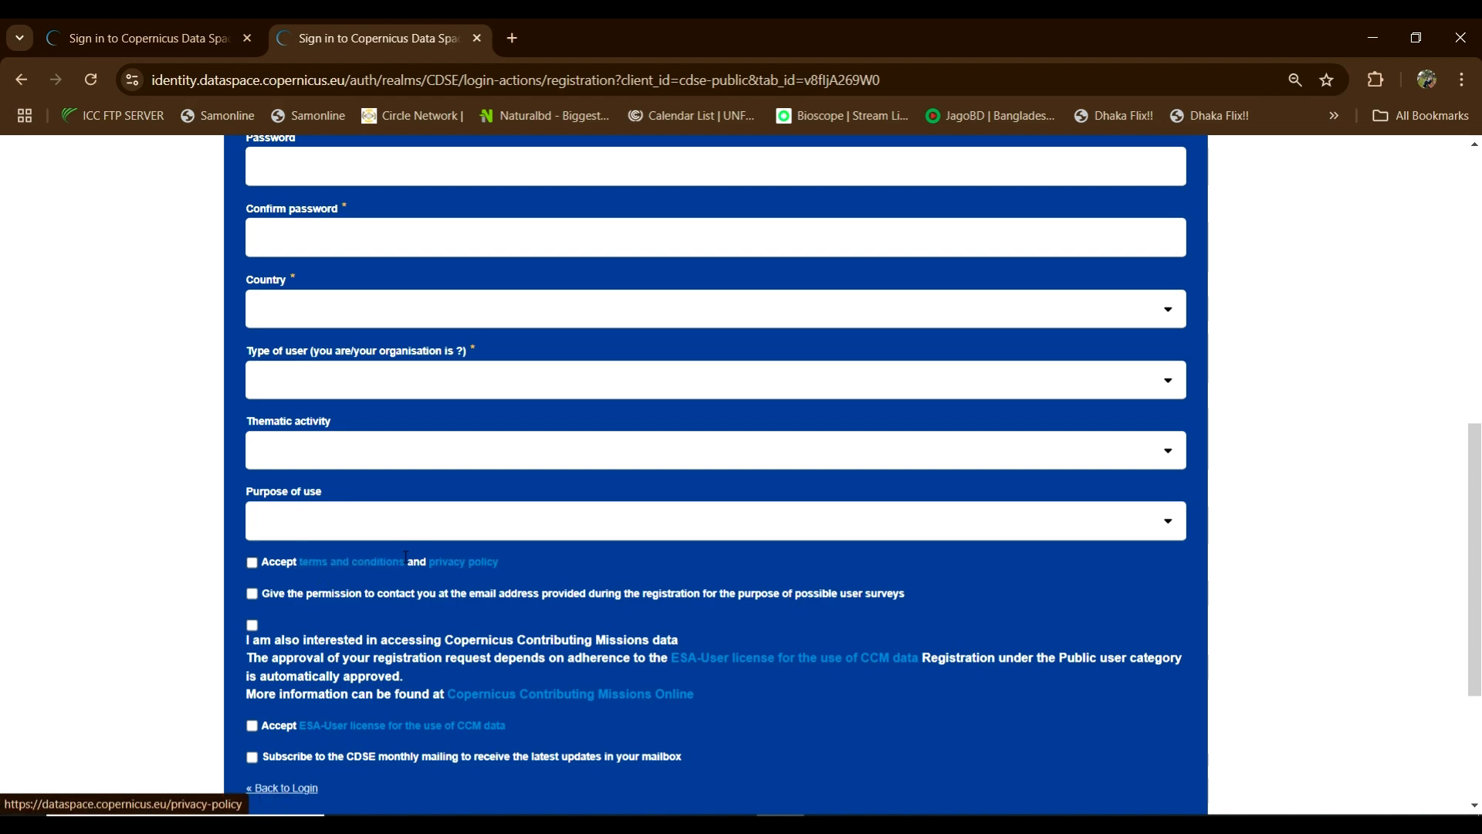
# Step: Open the terms and conditions page and scroll through it
pyautogui.click(333, 561)
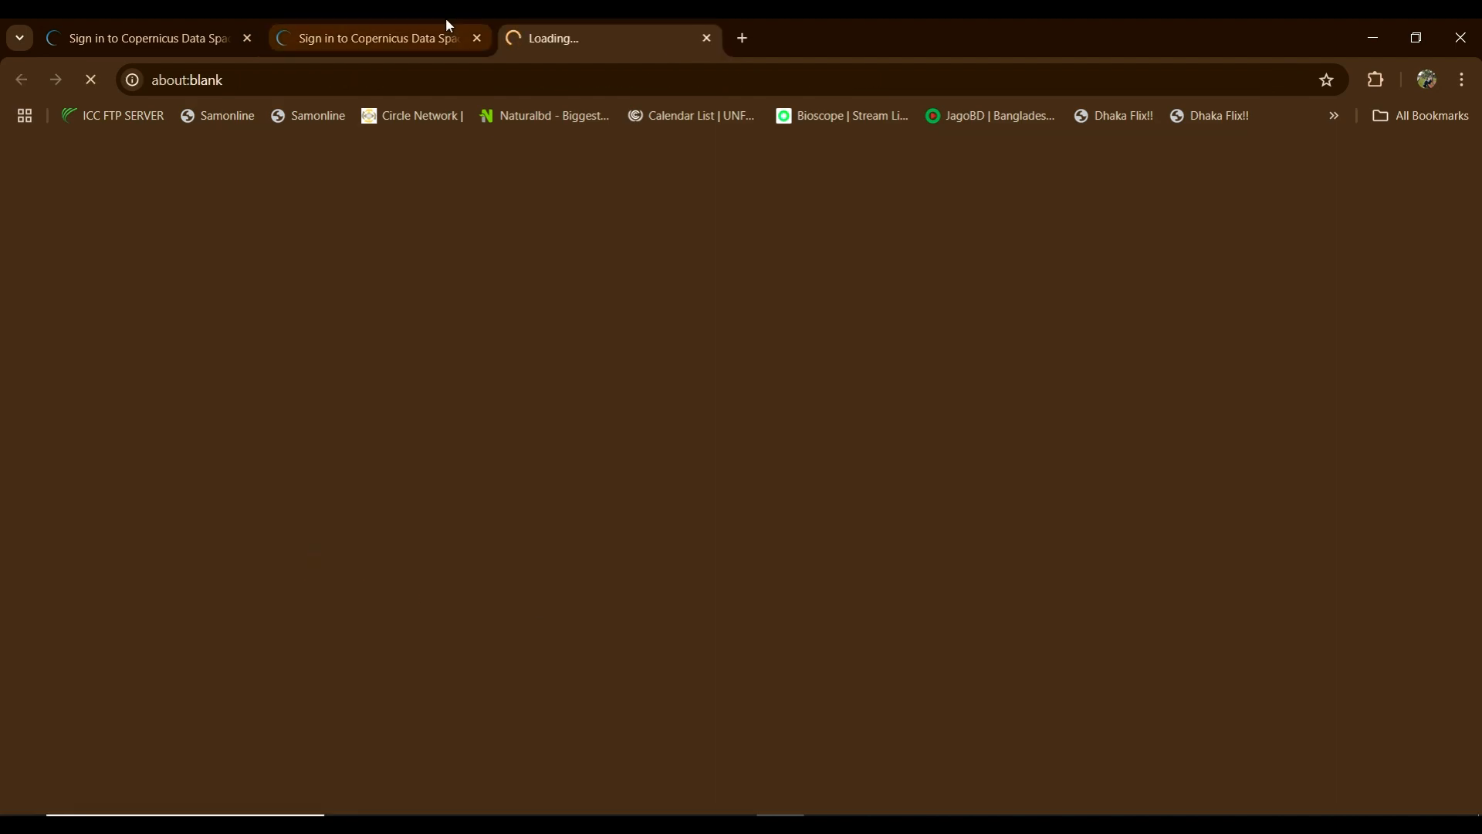
pyautogui.scroll(-3, 548, 449)
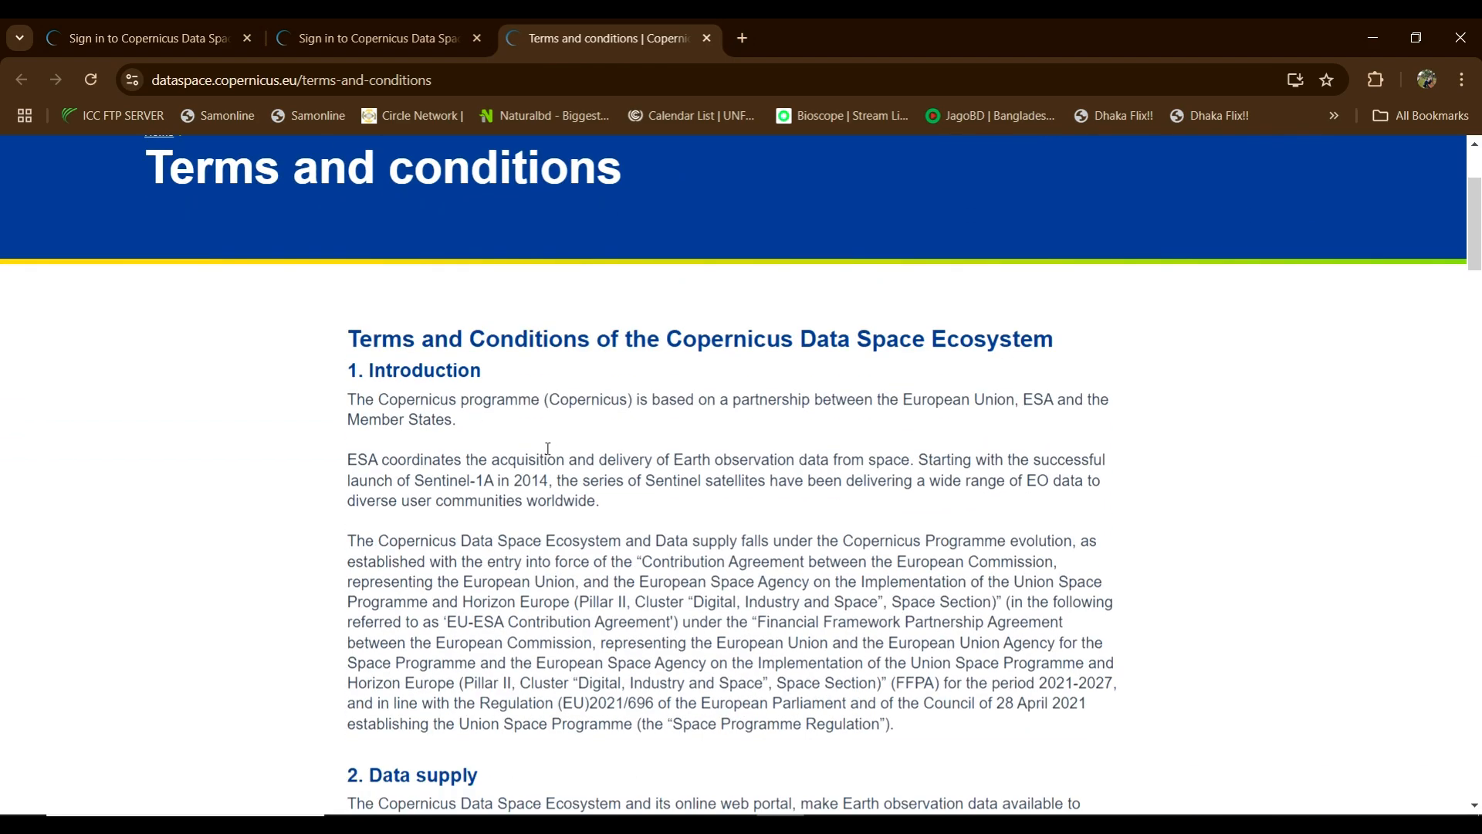
pyautogui.scroll(-9, 548, 670)
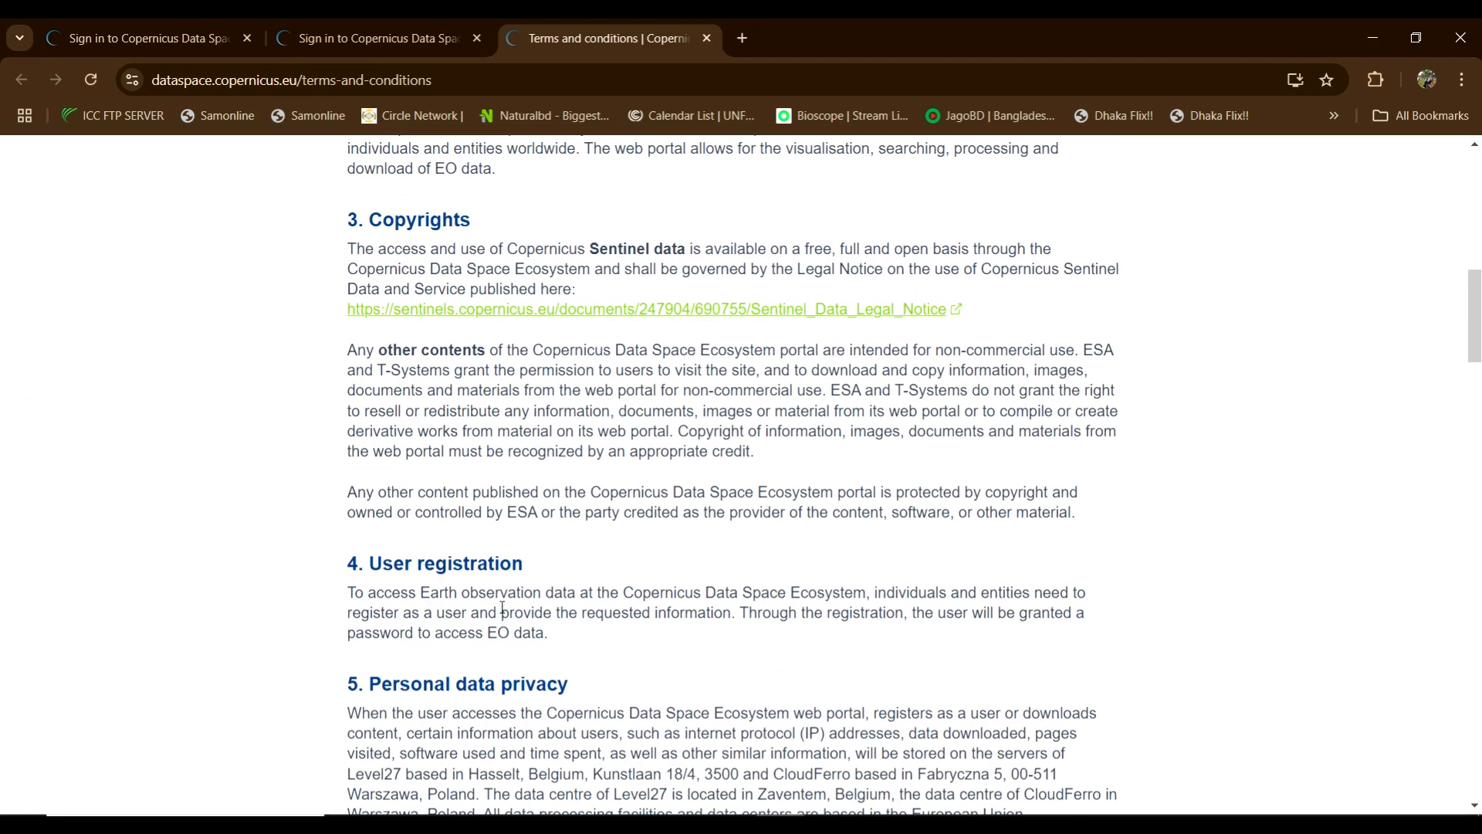
# Step: Highlight the Copyrights heading and free Sentinel data sentence, then return to the registration tab
pyautogui.click(377, 217)
pyautogui.moveTo(402, 217); pyautogui.dragTo(473, 220)
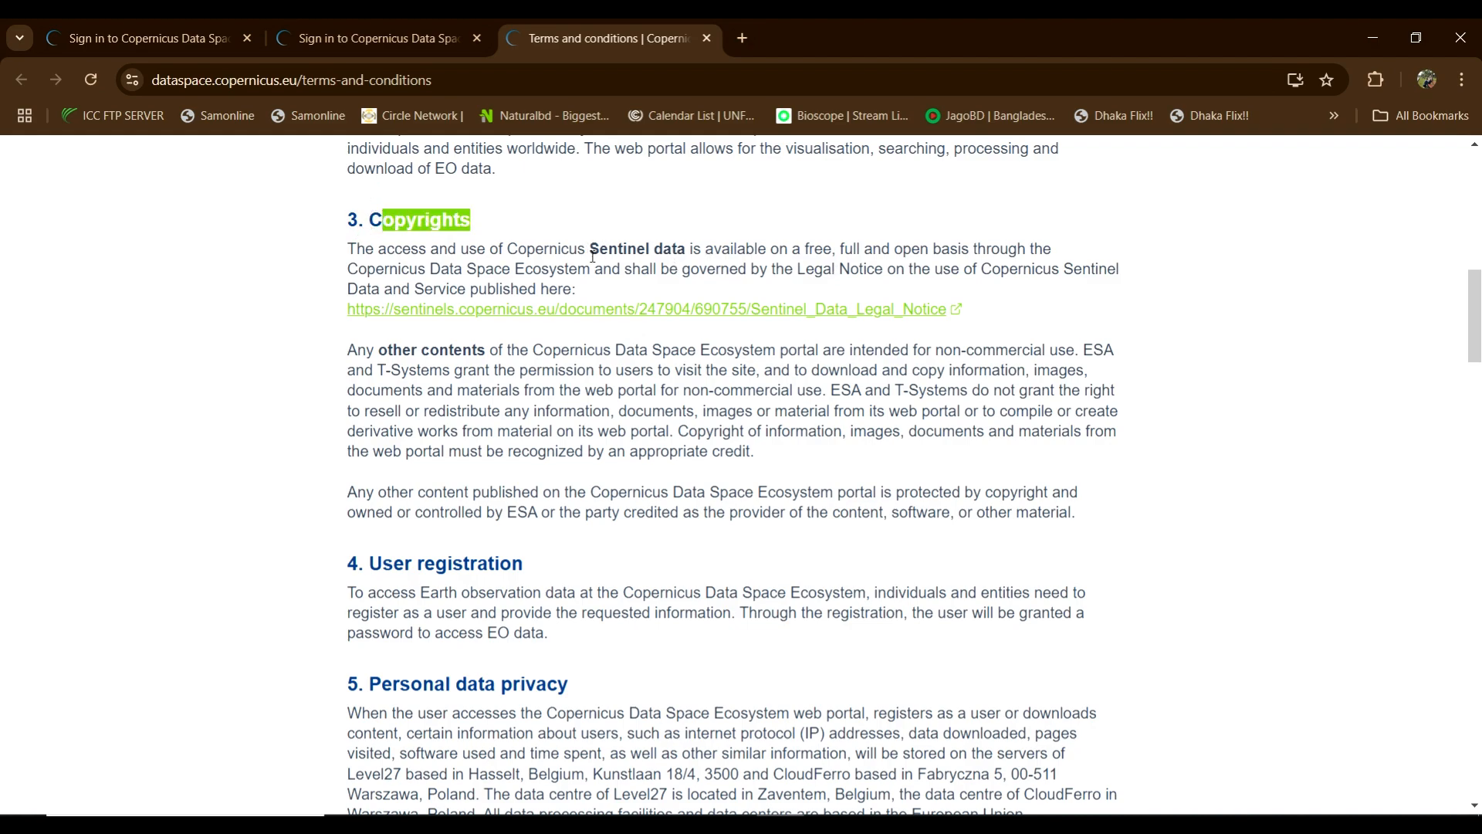
pyautogui.moveTo(599, 249); pyautogui.dragTo(1034, 248)
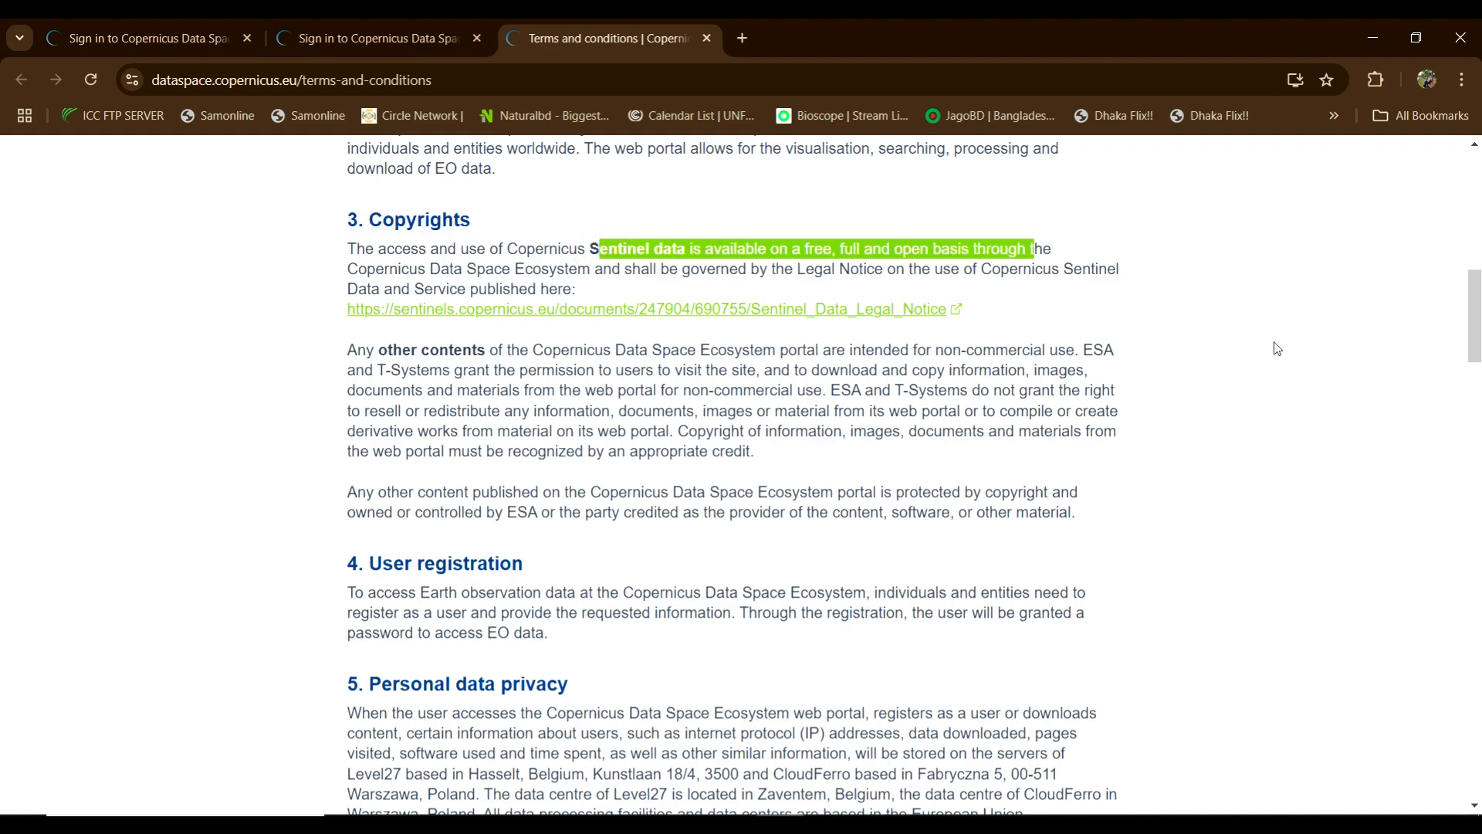
pyautogui.click(1261, 358)
pyautogui.scroll(-1, 1145, 373)
pyautogui.click(371, 38)
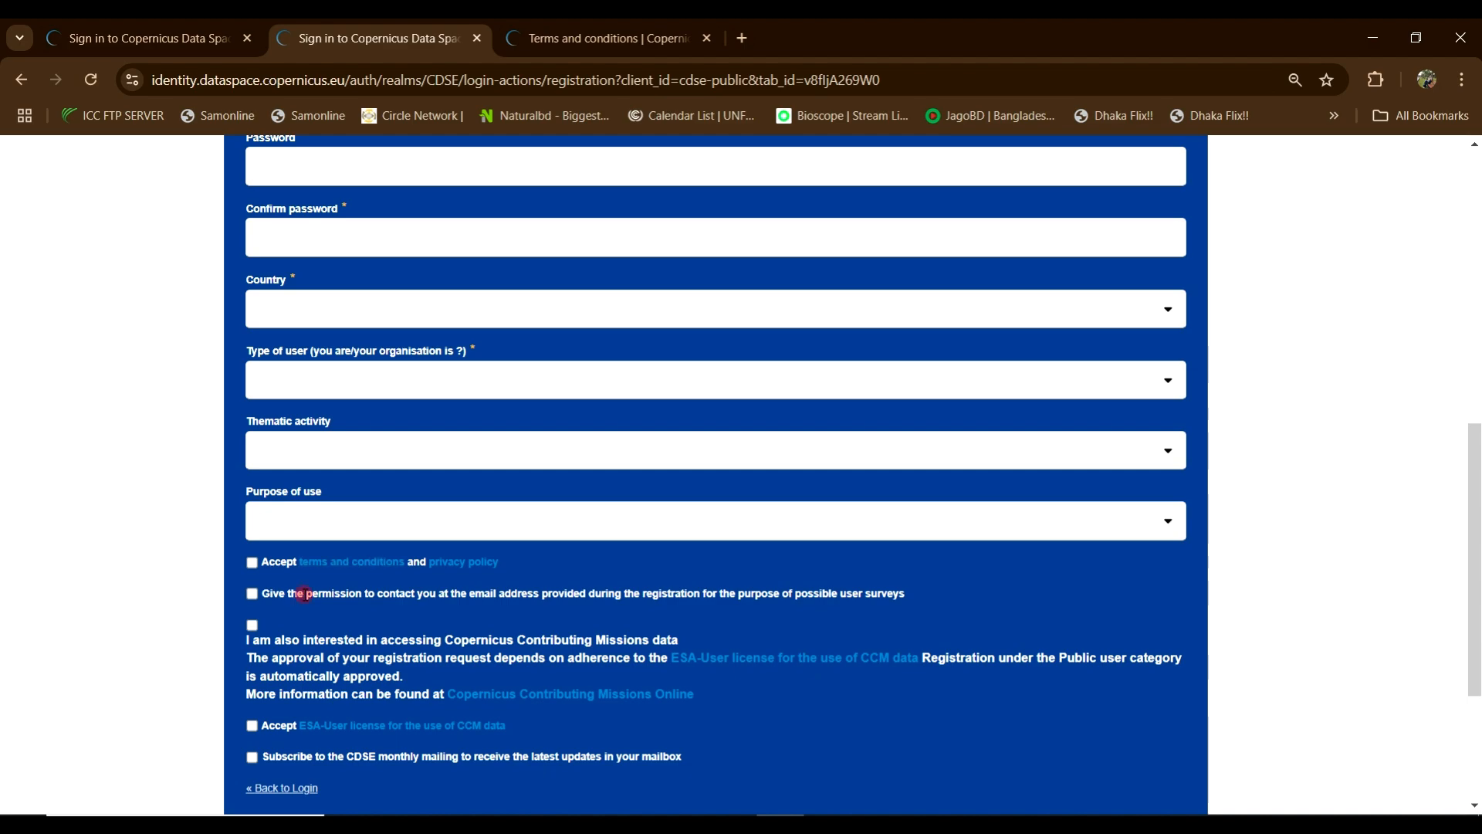
# Step: Tick the survey-contact, terms and conditions, and ESA-User CCM licence boxes, then submit registration
pyautogui.moveTo(306, 595); pyautogui.dragTo(588, 599)
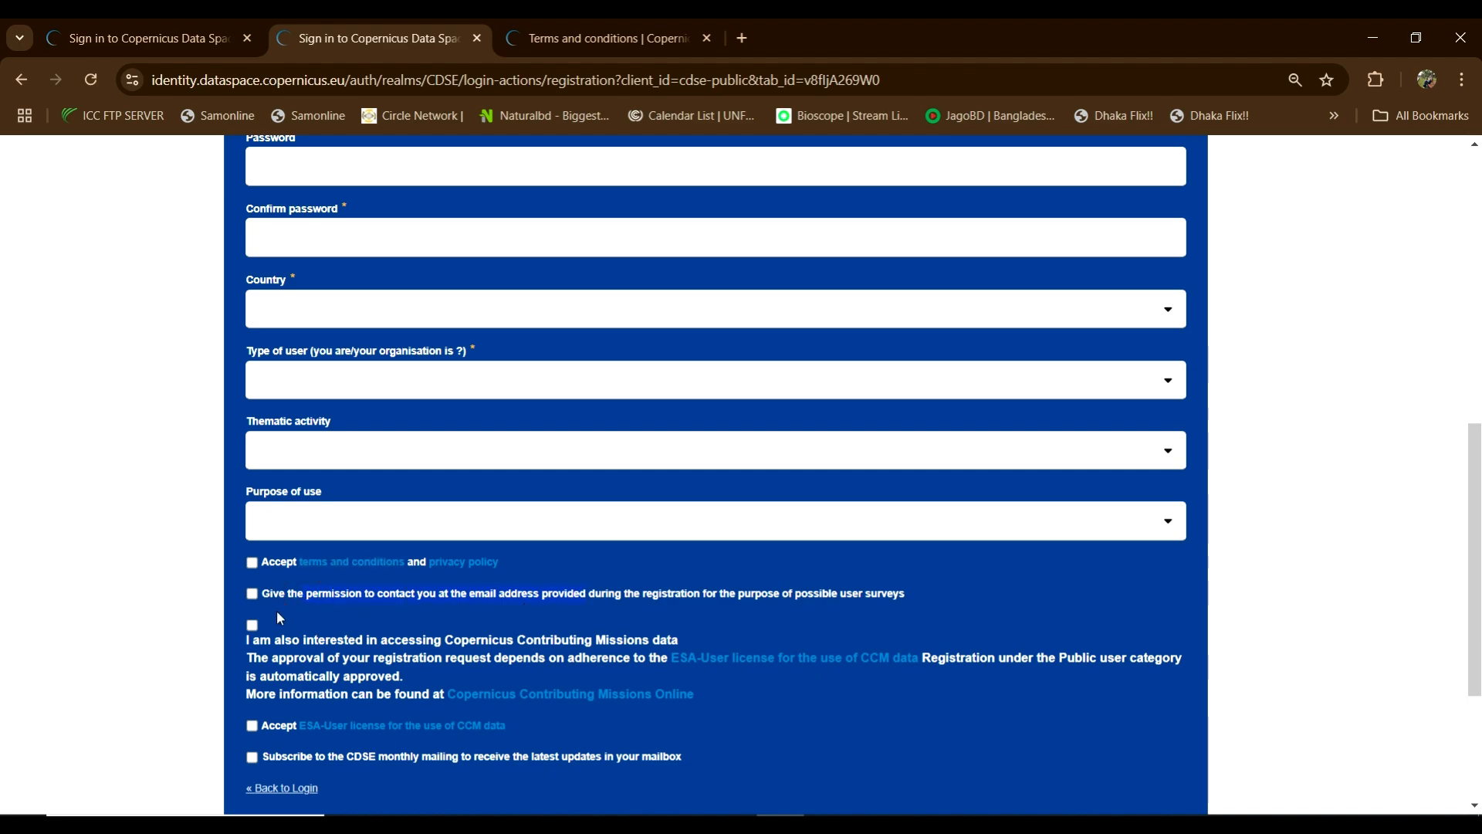
pyautogui.click(252, 593)
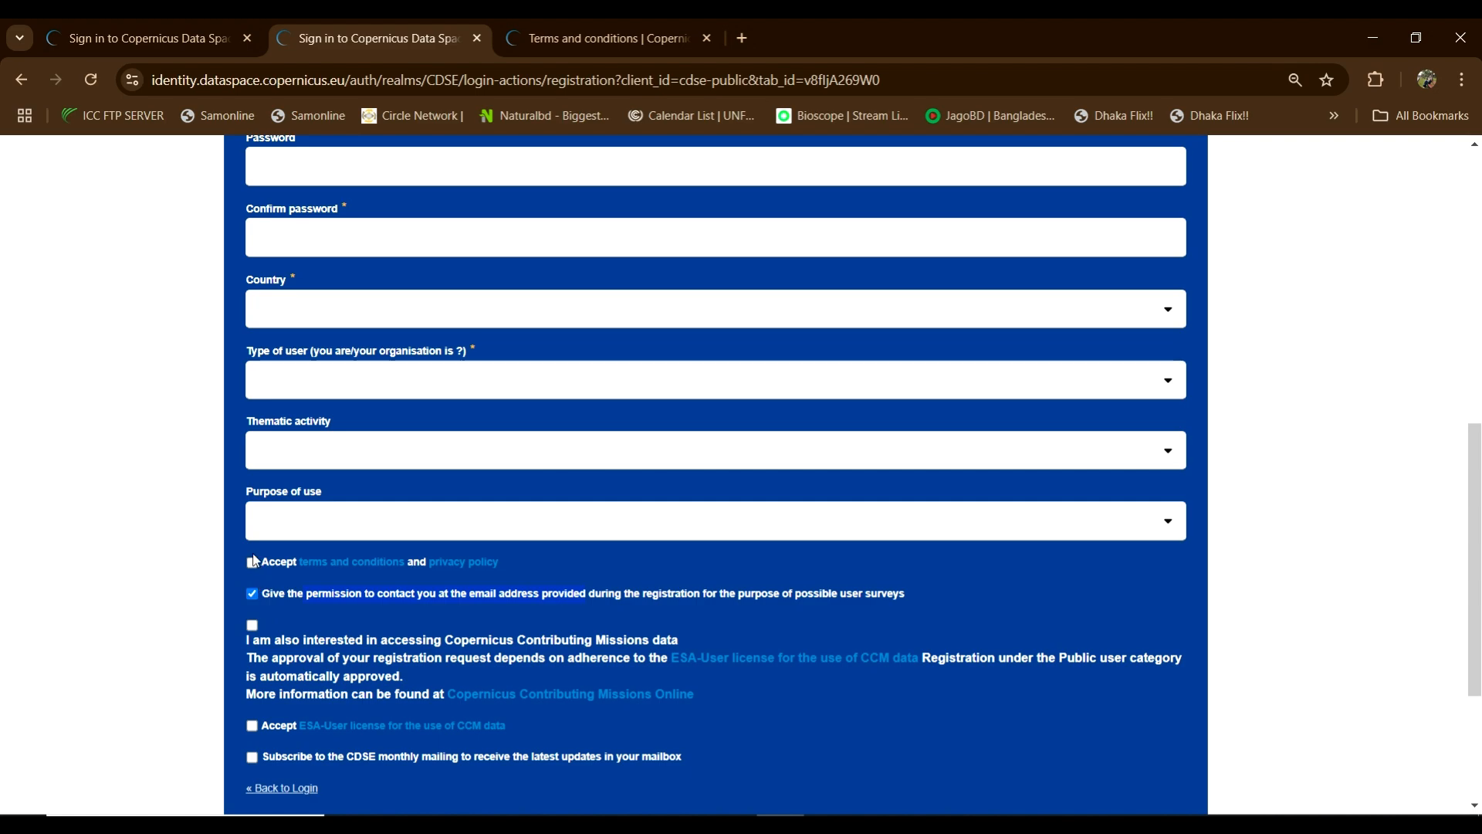
pyautogui.click(252, 562)
pyautogui.scroll(-1, 380, 639)
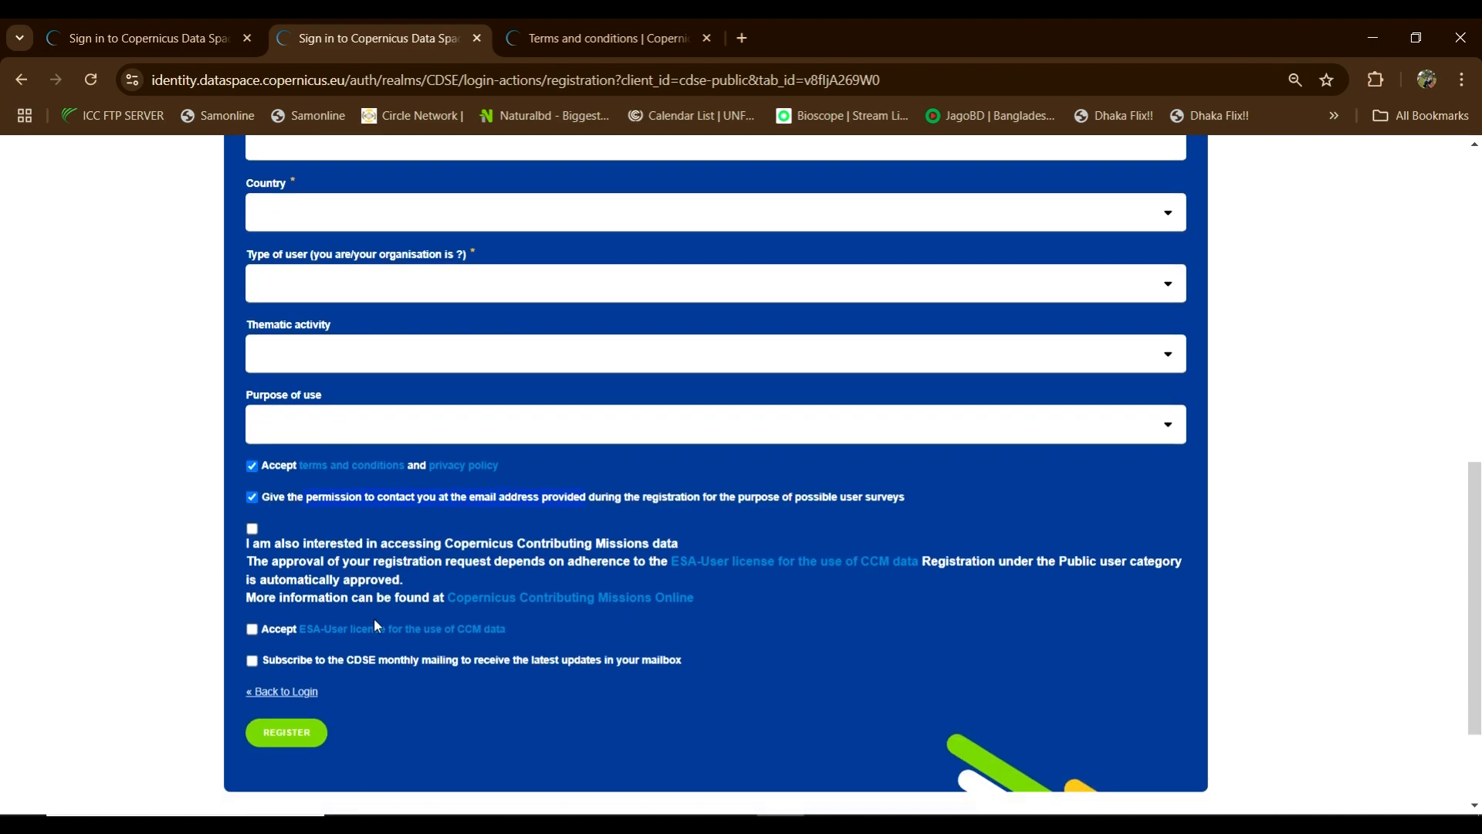
pyautogui.click(251, 629)
pyautogui.click(289, 738)
pyautogui.scroll(4, 503, 370)
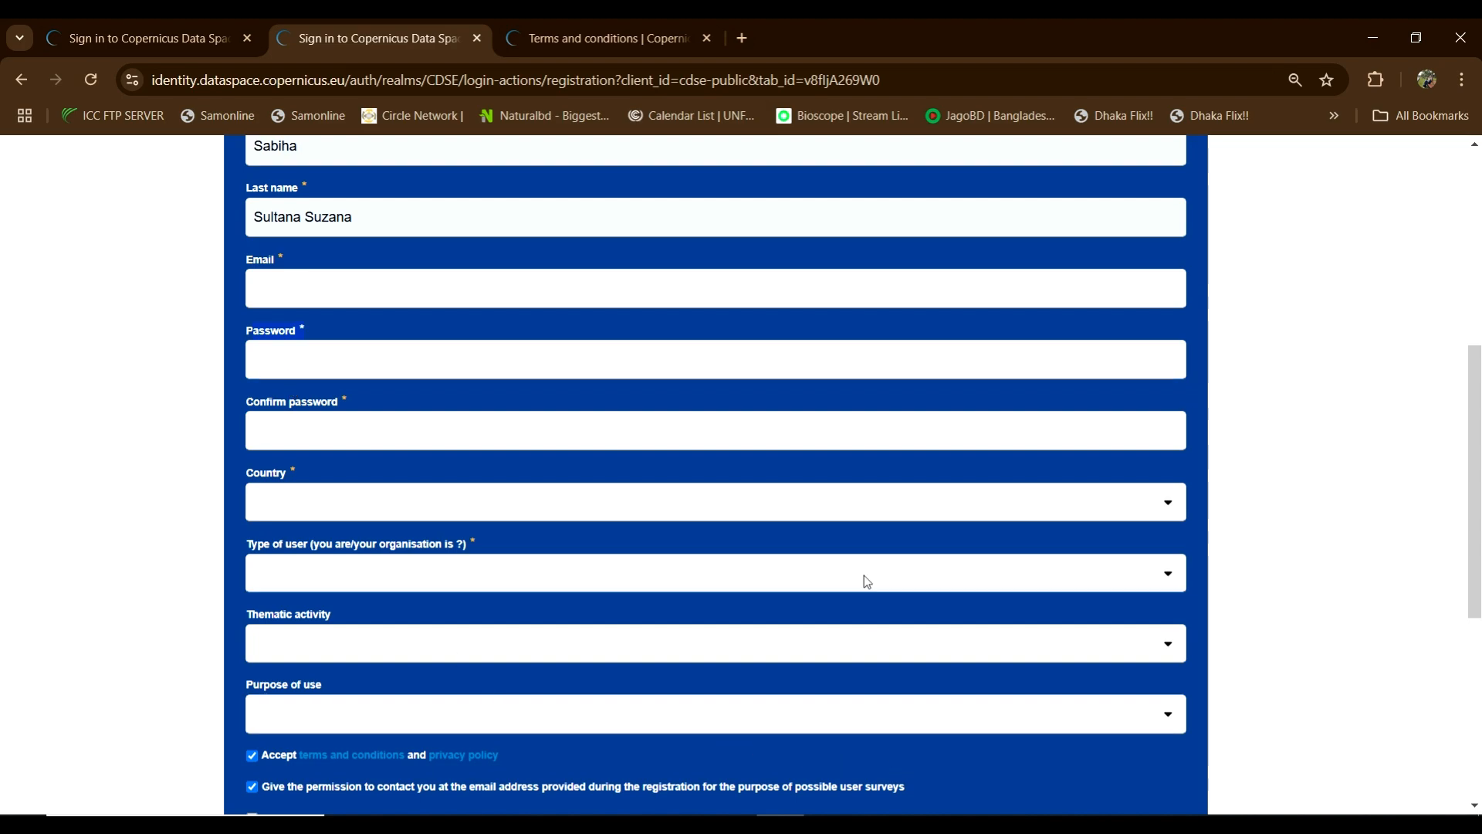
pyautogui.scroll(5, 863, 576)
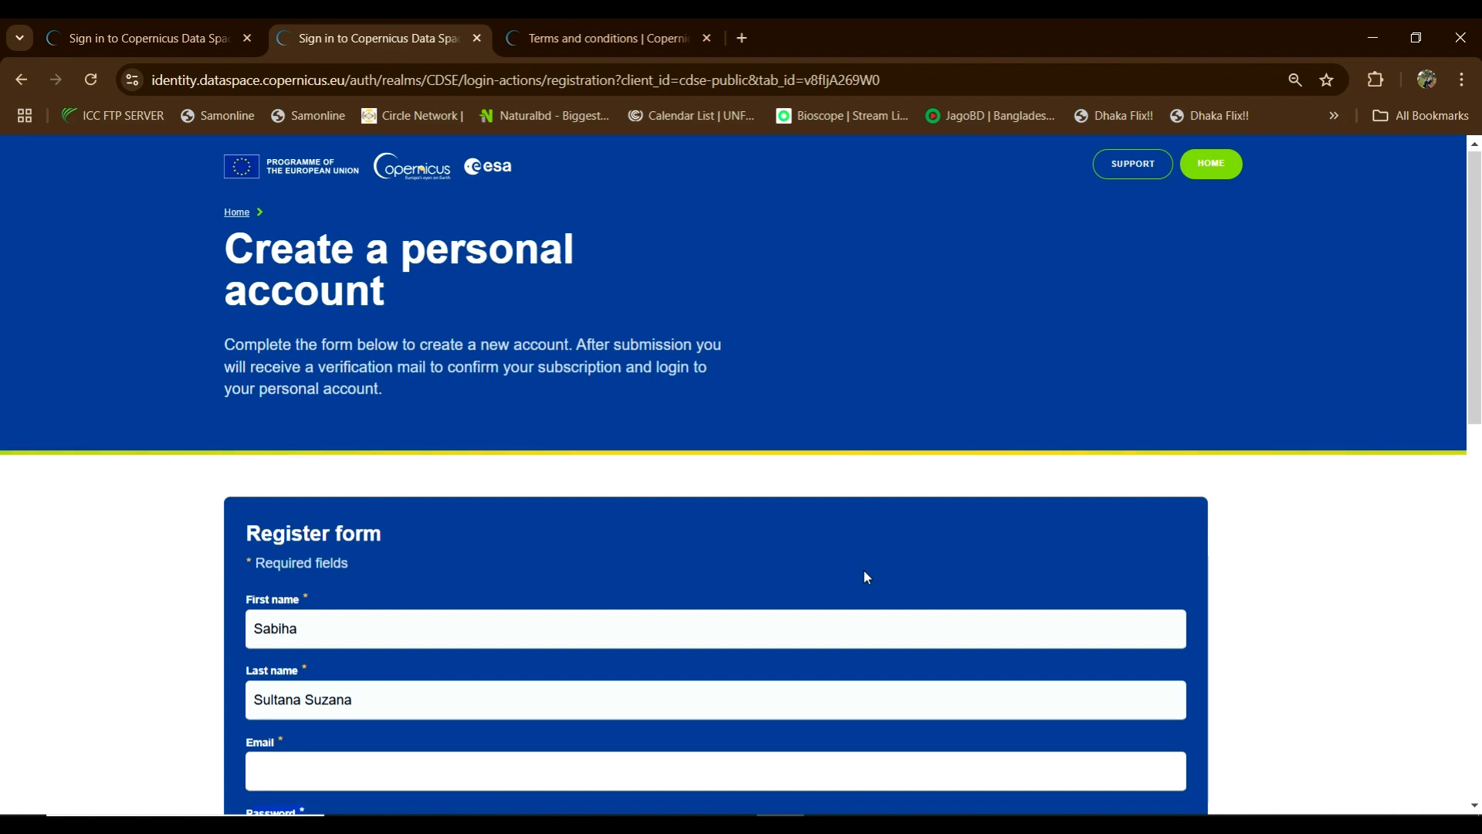
# Step: Open the Copernicus Data Space Ecosystem homepage from Google and log in with the saved credentials
pyautogui.click(530, 487)
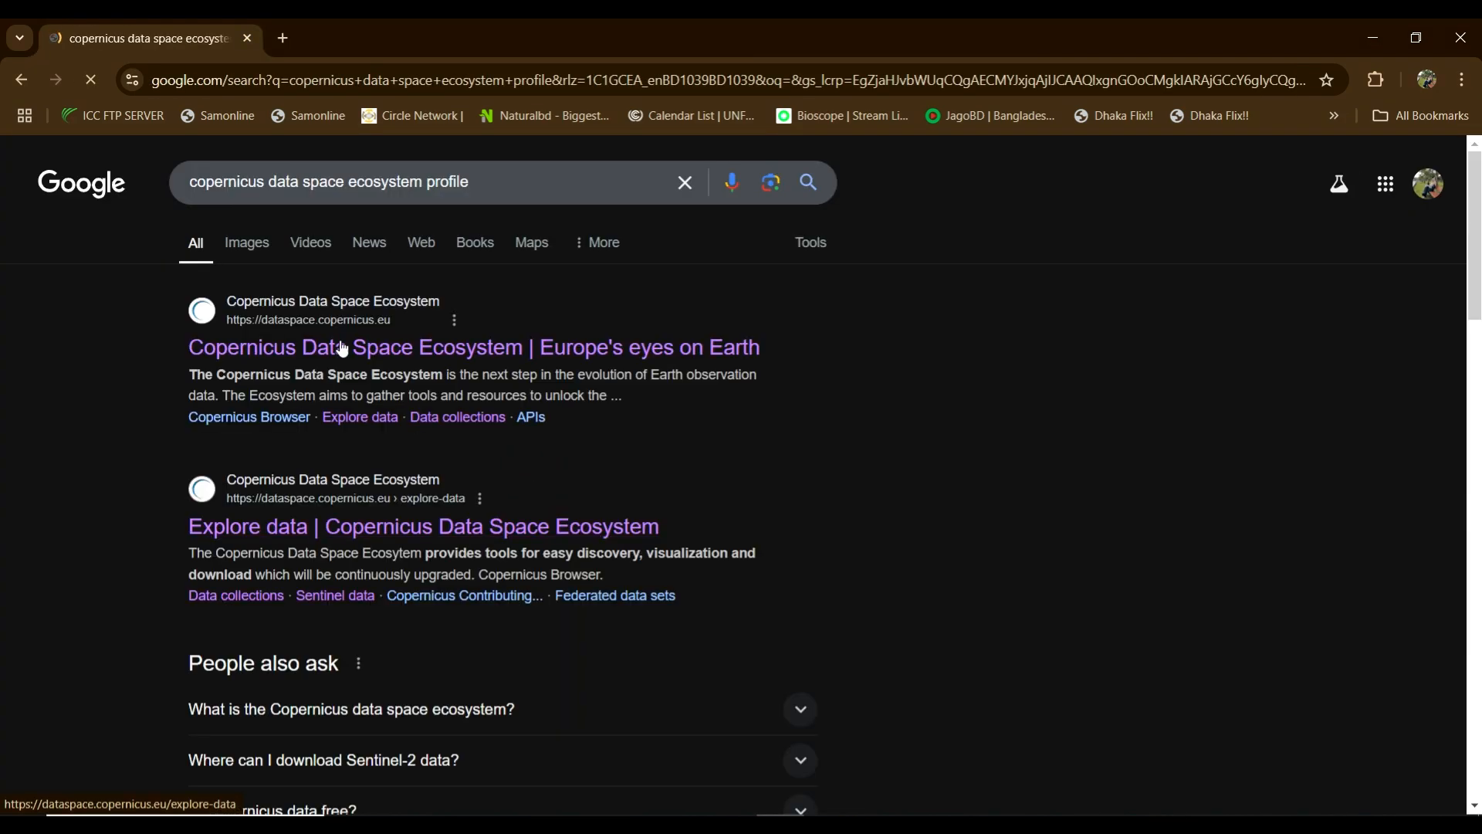
pyautogui.click(320, 348)
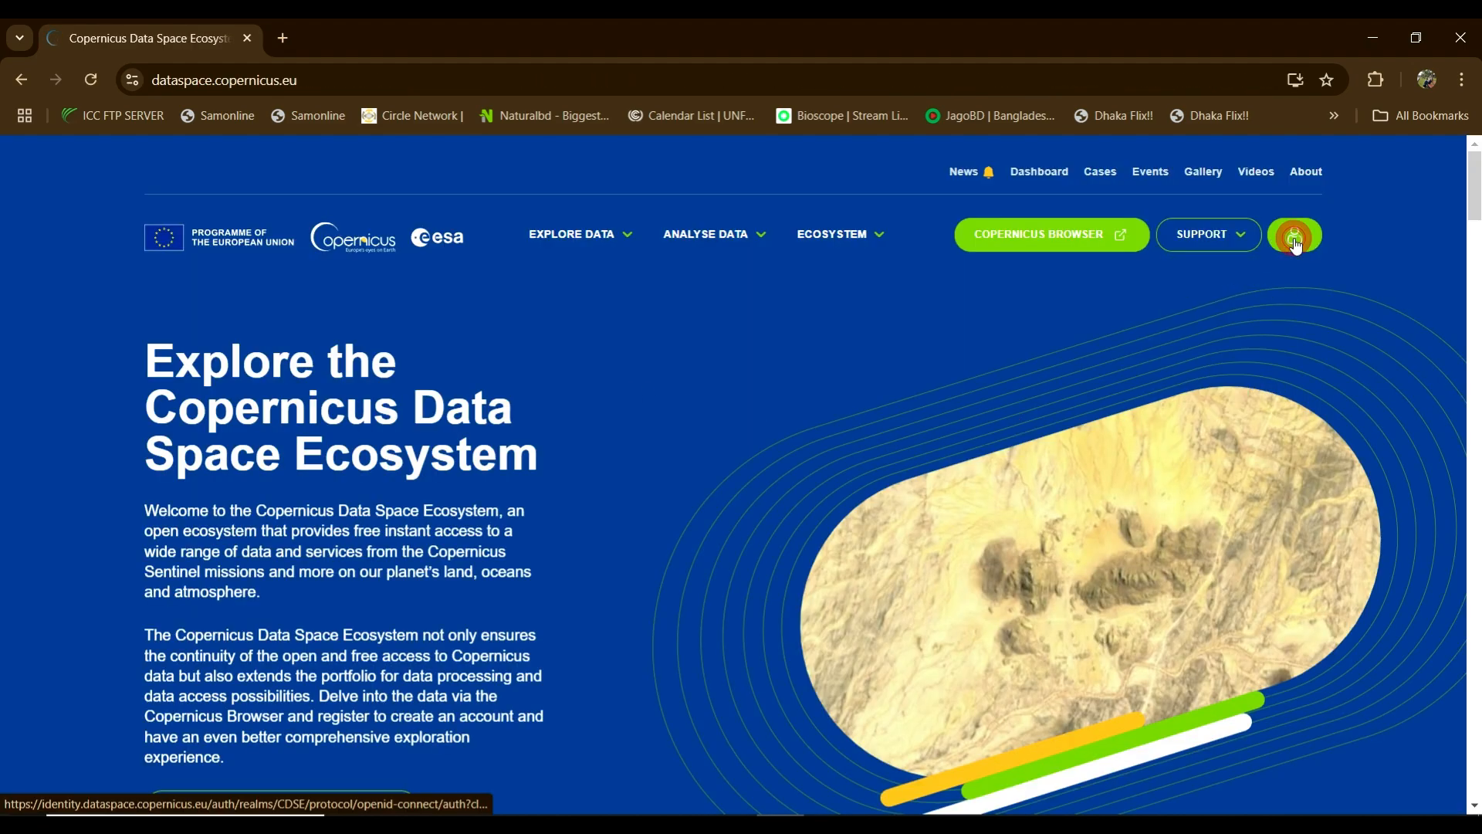
pyautogui.click(1294, 236)
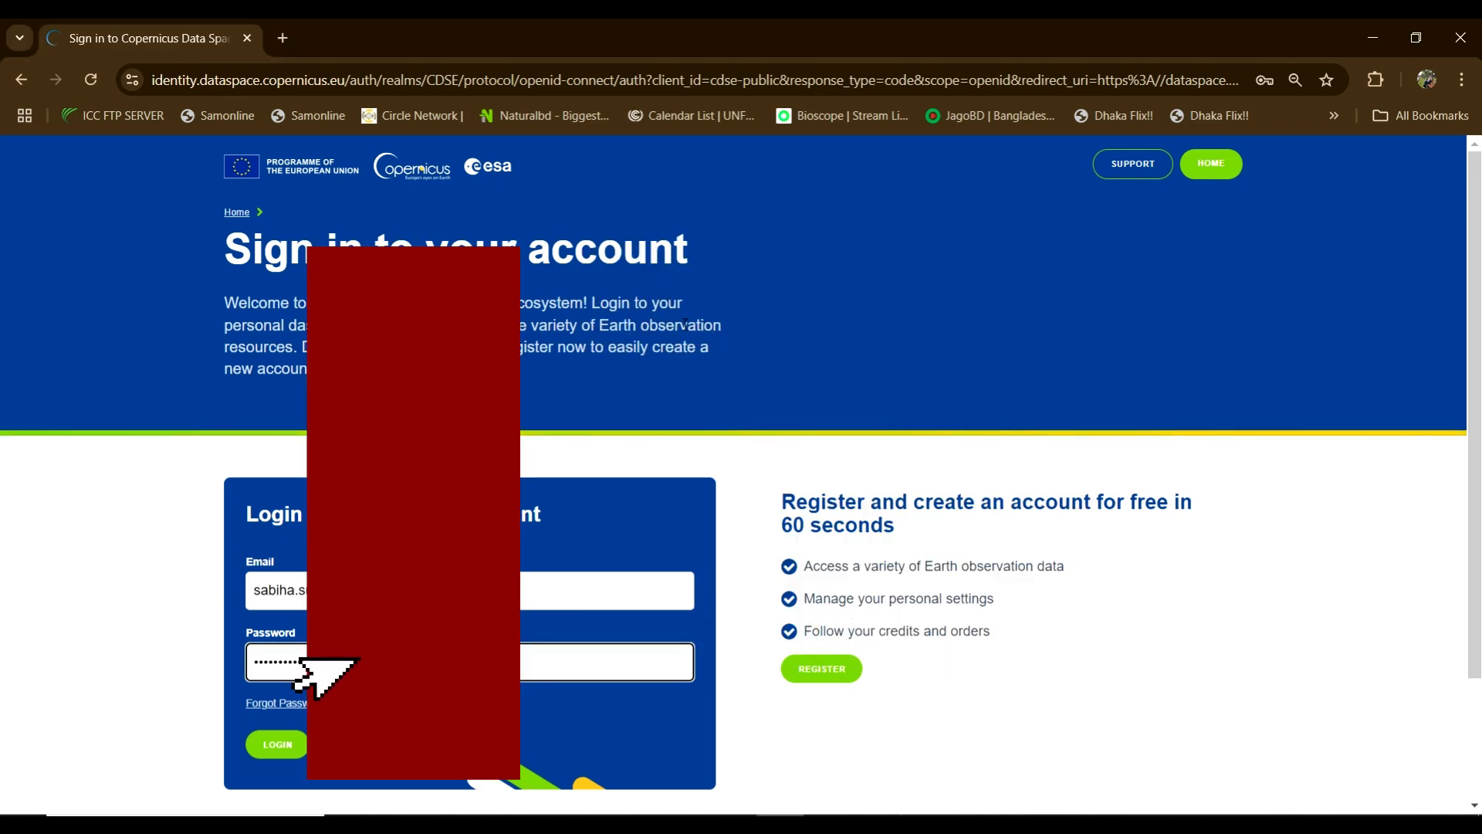
pyautogui.scroll(-2, 708, 301)
pyautogui.click(277, 590)
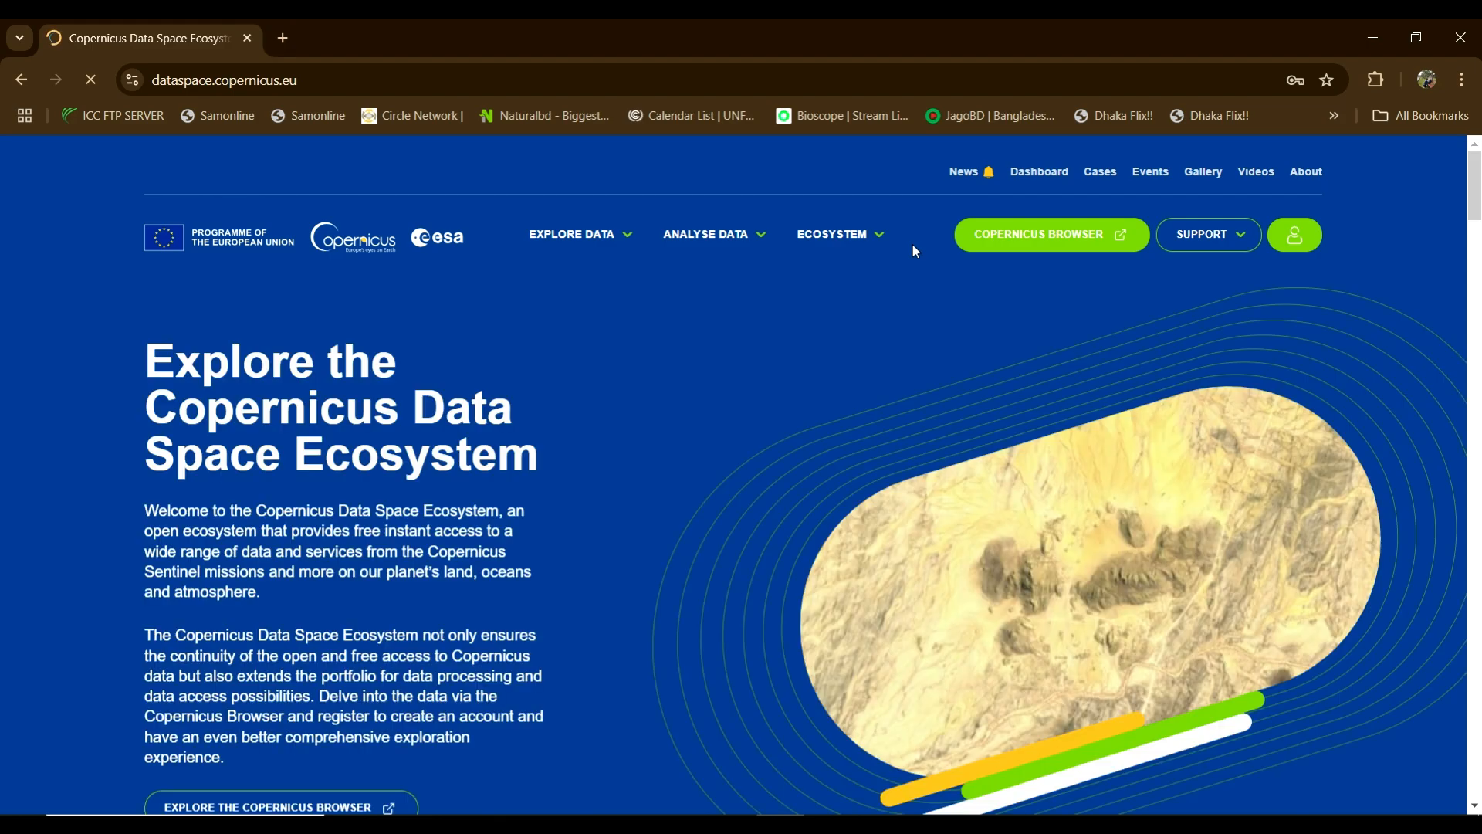
# Step: Go to Explore Data › Sentinel data from the top menu
pyautogui.moveTo(900, 260)
pyautogui.moveTo(612, 235)
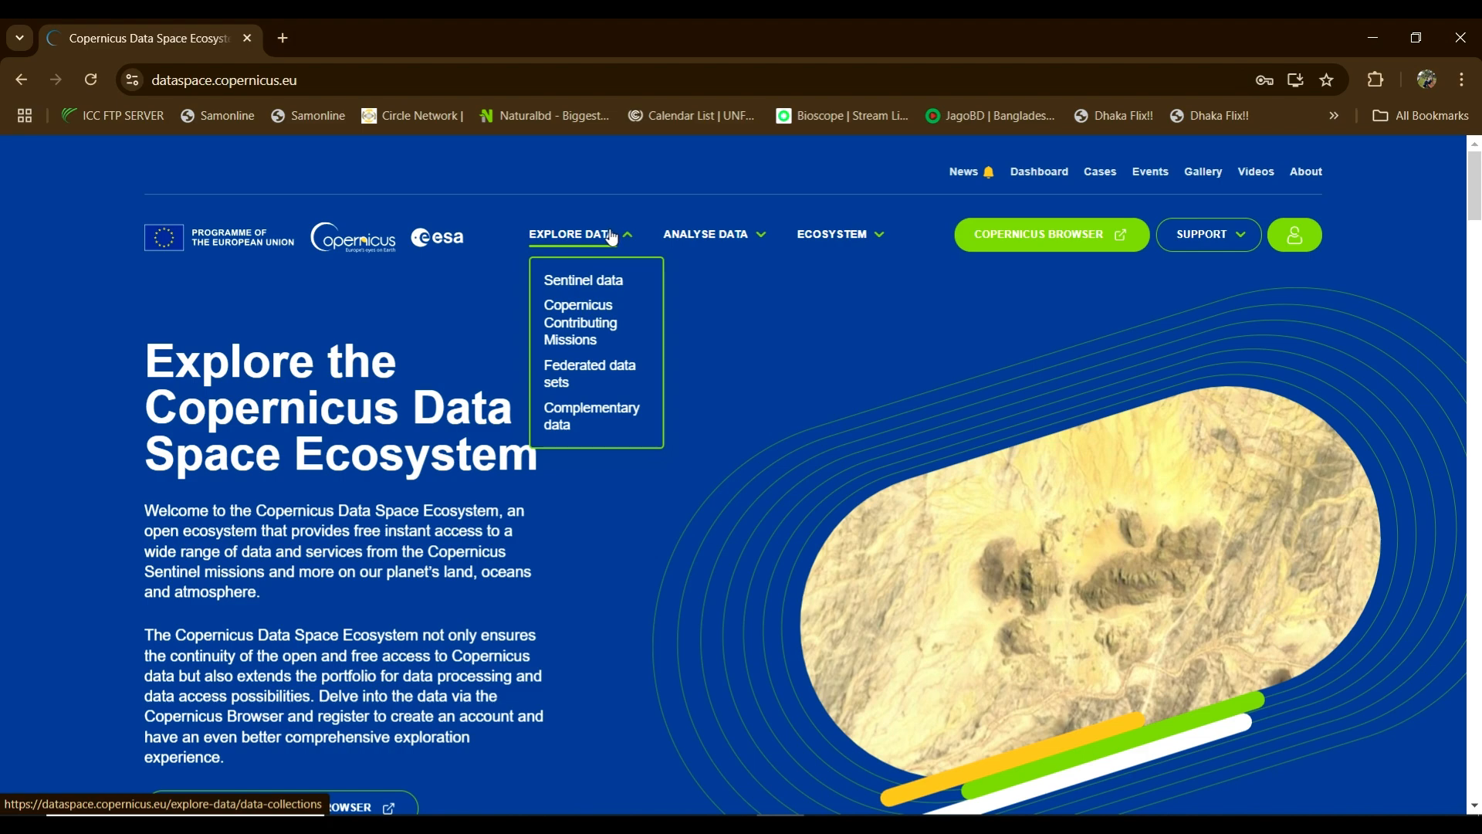
pyautogui.click(605, 280)
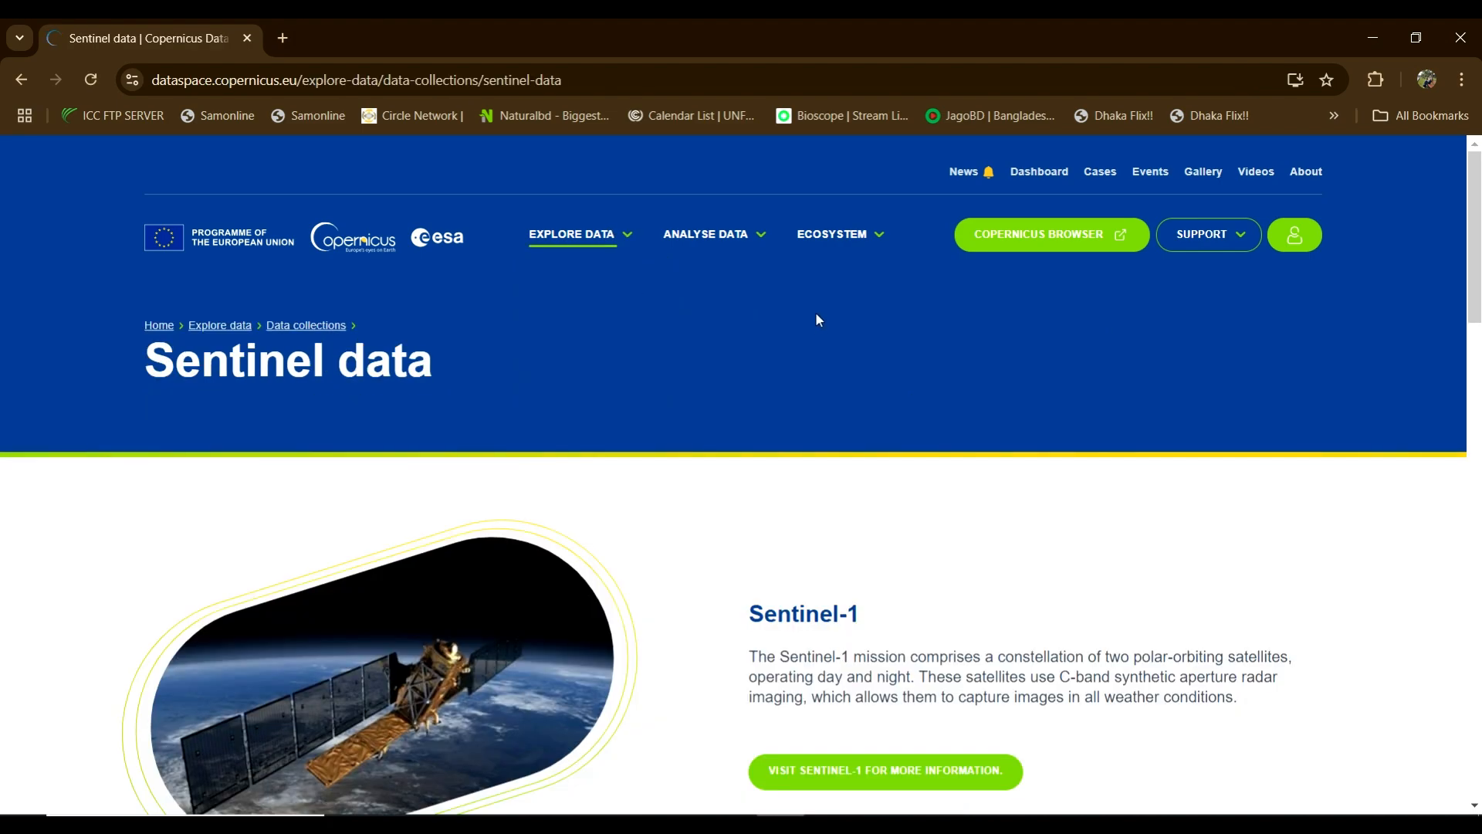
# Step: Open the Sentinel-2 mission page and scroll to its 13-band, 290 km swath description
pyautogui.scroll(-3, 815, 317)
pyautogui.scroll(-3, 325, 687)
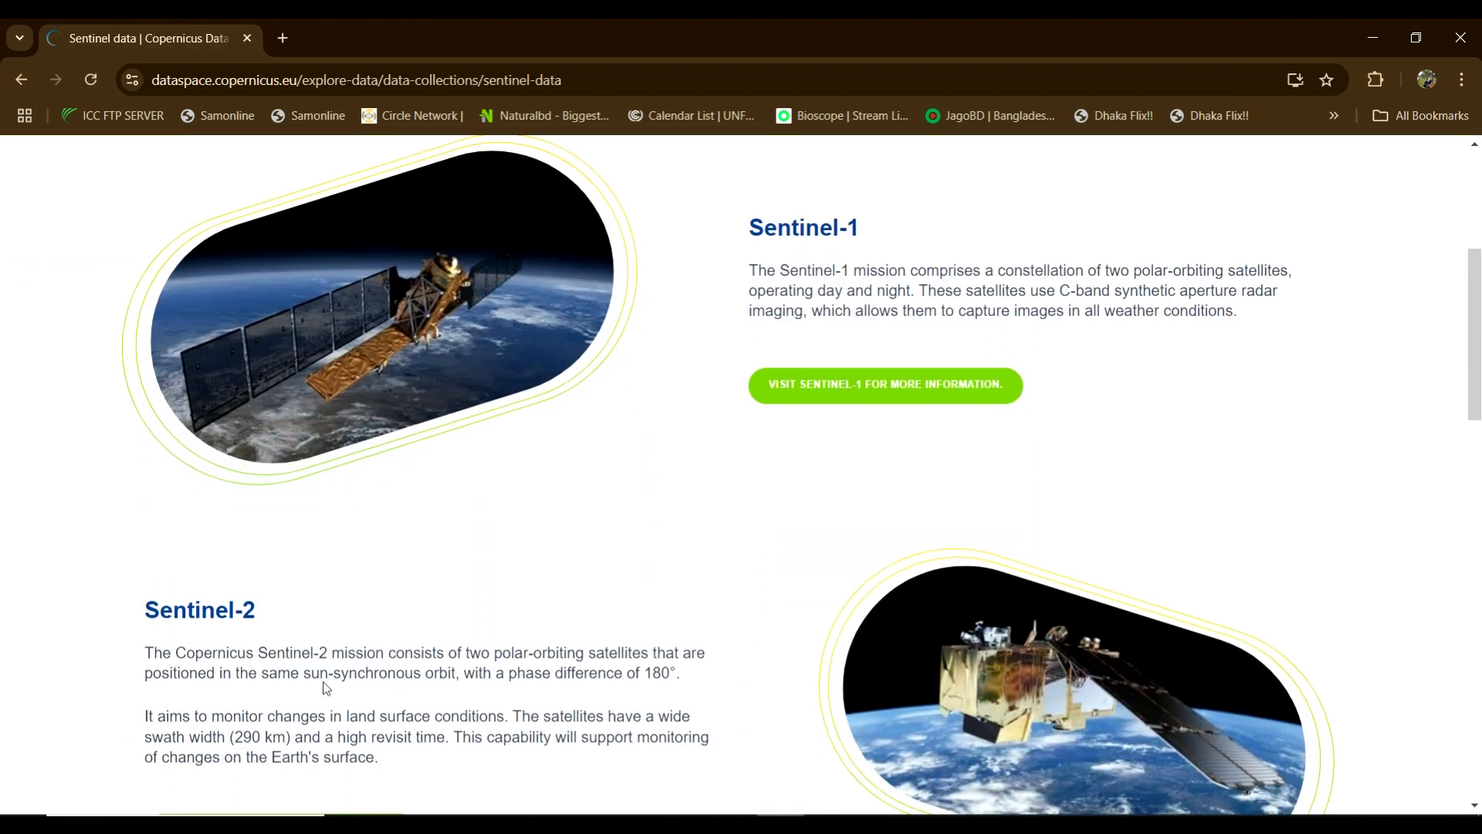
pyautogui.scroll(-3, 325, 687)
pyautogui.click(291, 641)
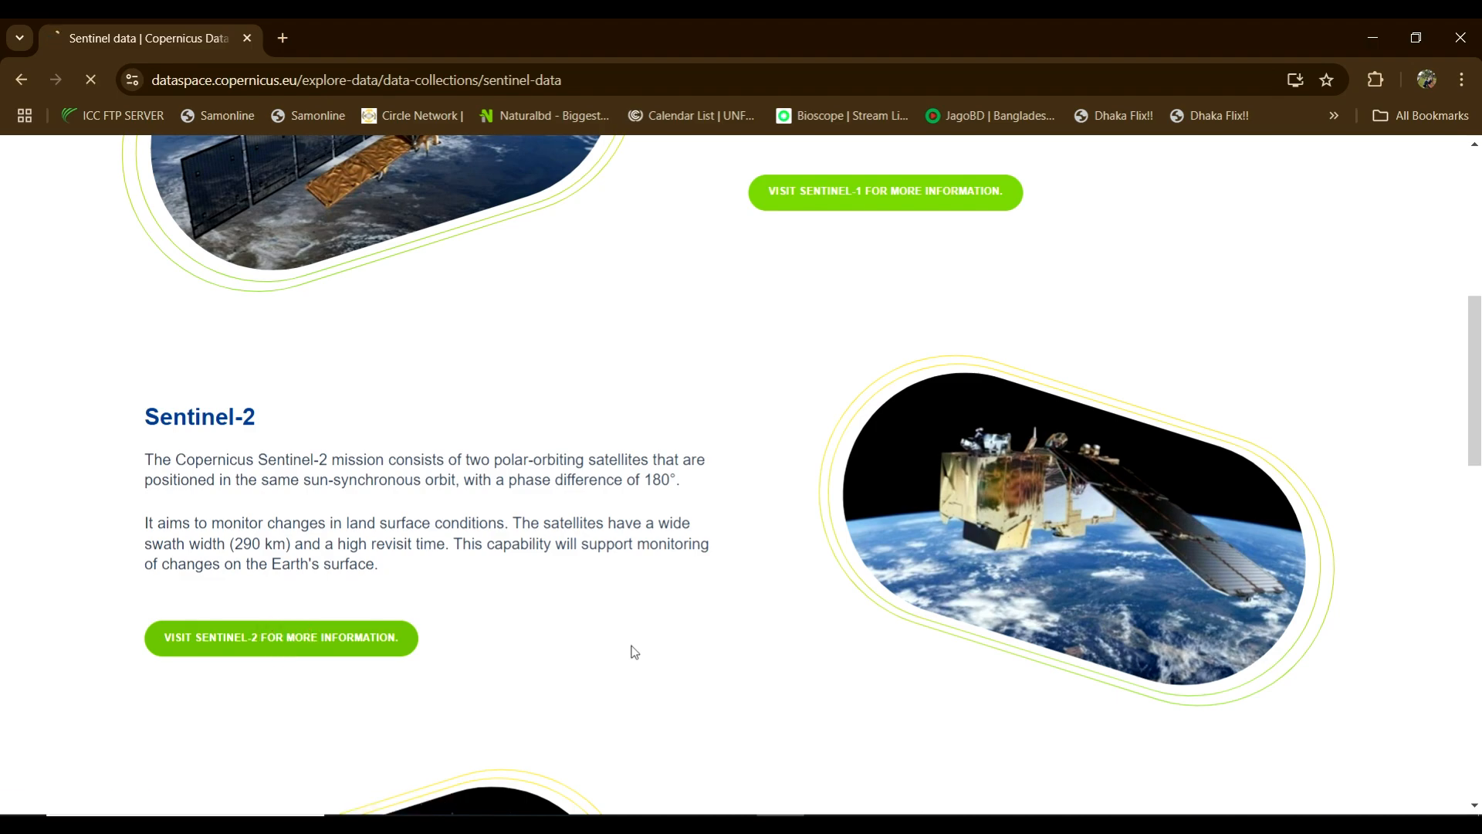
pyautogui.scroll(-3, 536, 396)
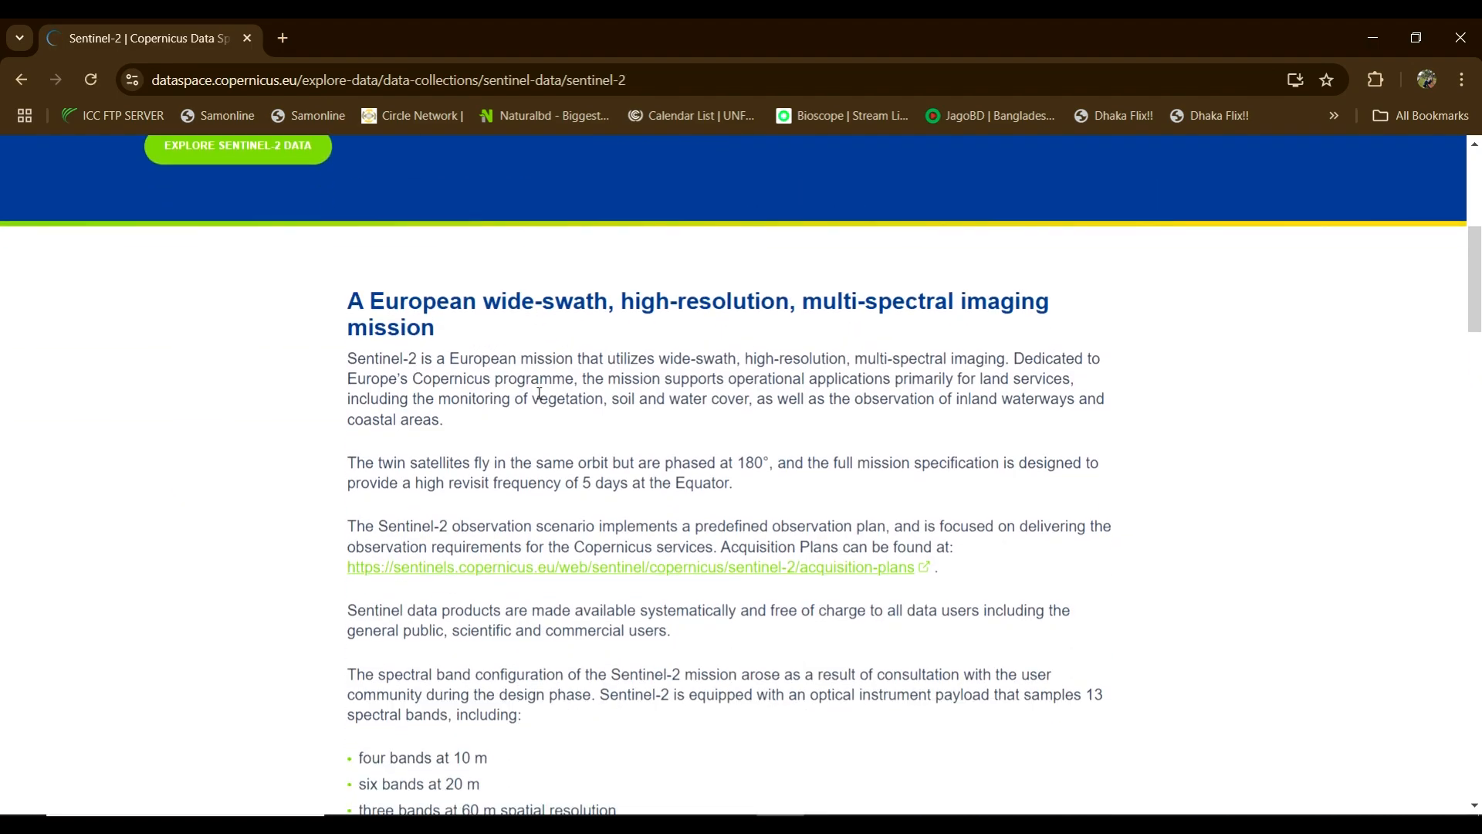
pyautogui.scroll(-1, 545, 386)
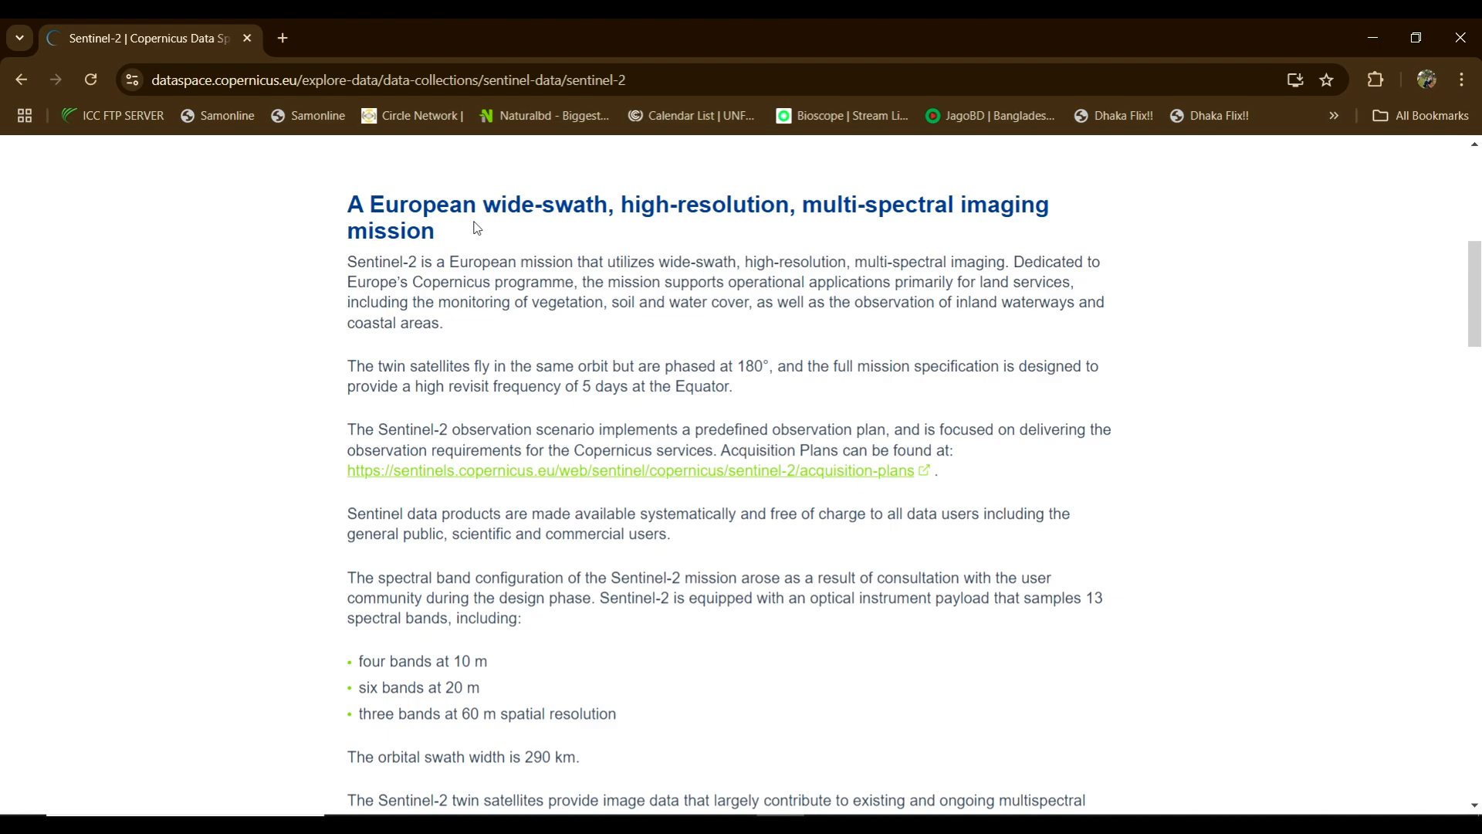
pyautogui.scroll(-3, 476, 228)
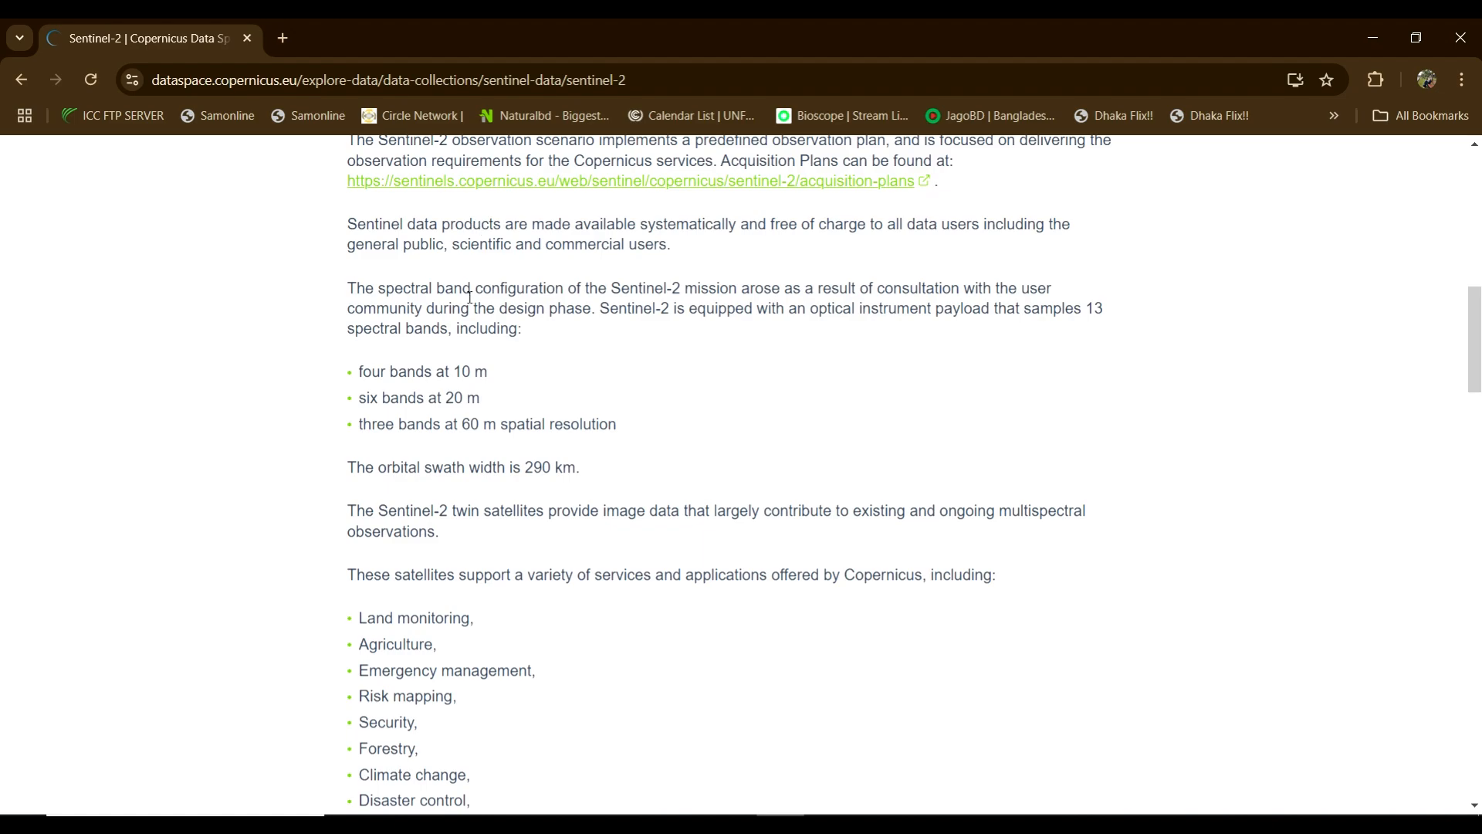
pyautogui.moveTo(346, 292); pyautogui.dragTo(681, 291)
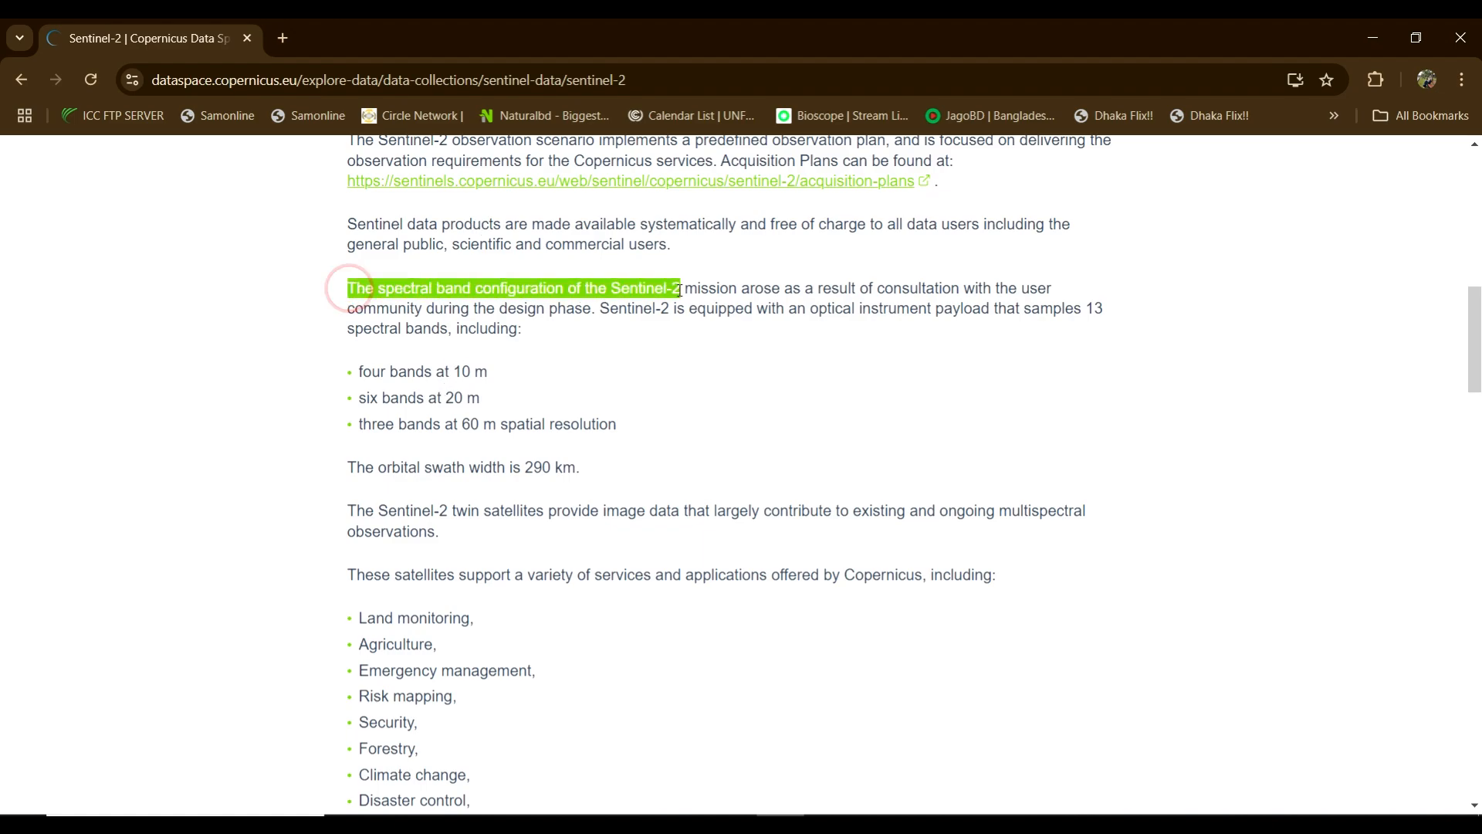
pyautogui.moveTo(358, 374); pyautogui.dragTo(485, 374)
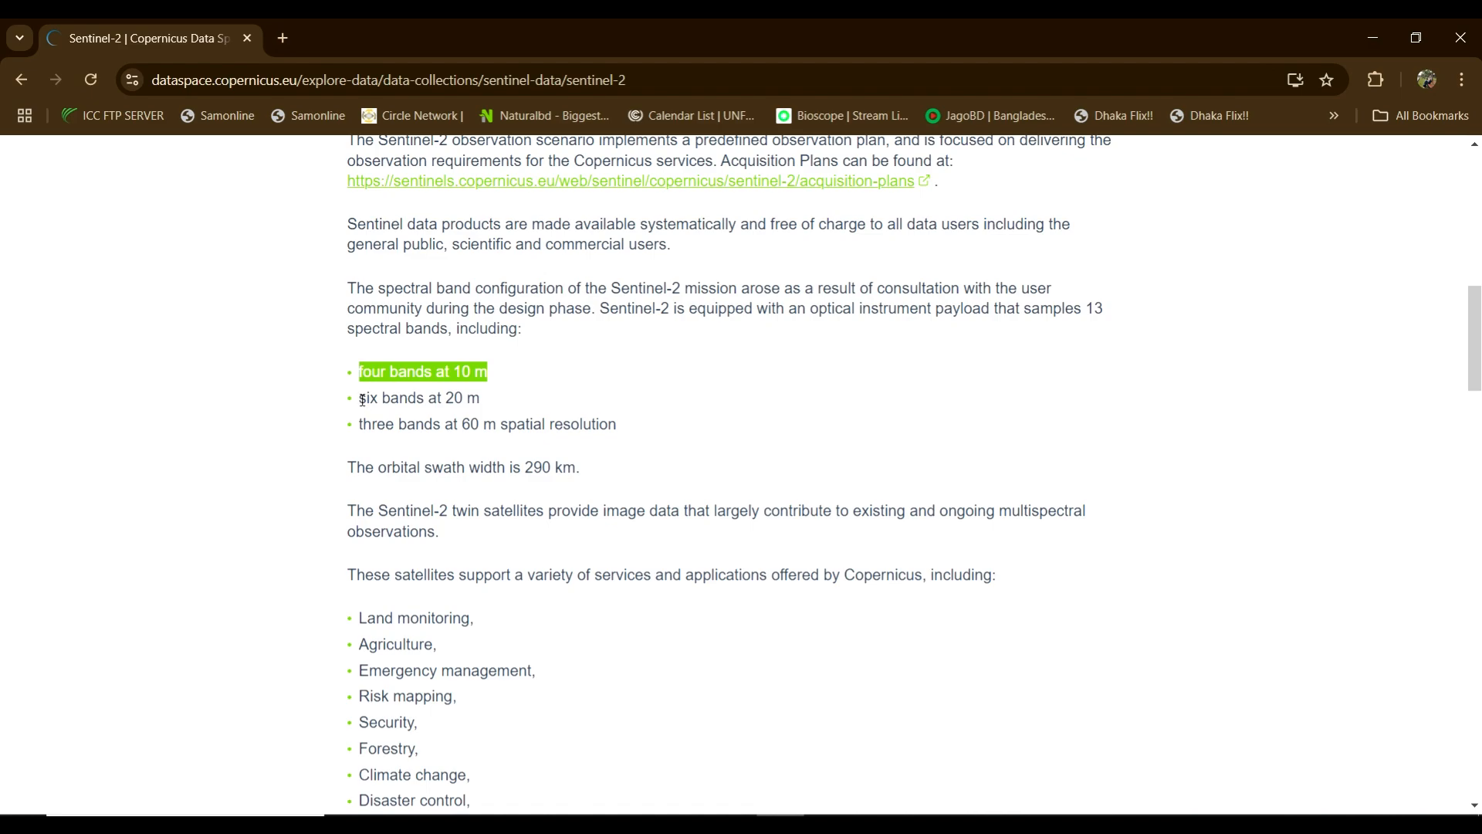
pyautogui.moveTo(359, 399); pyautogui.dragTo(468, 399)
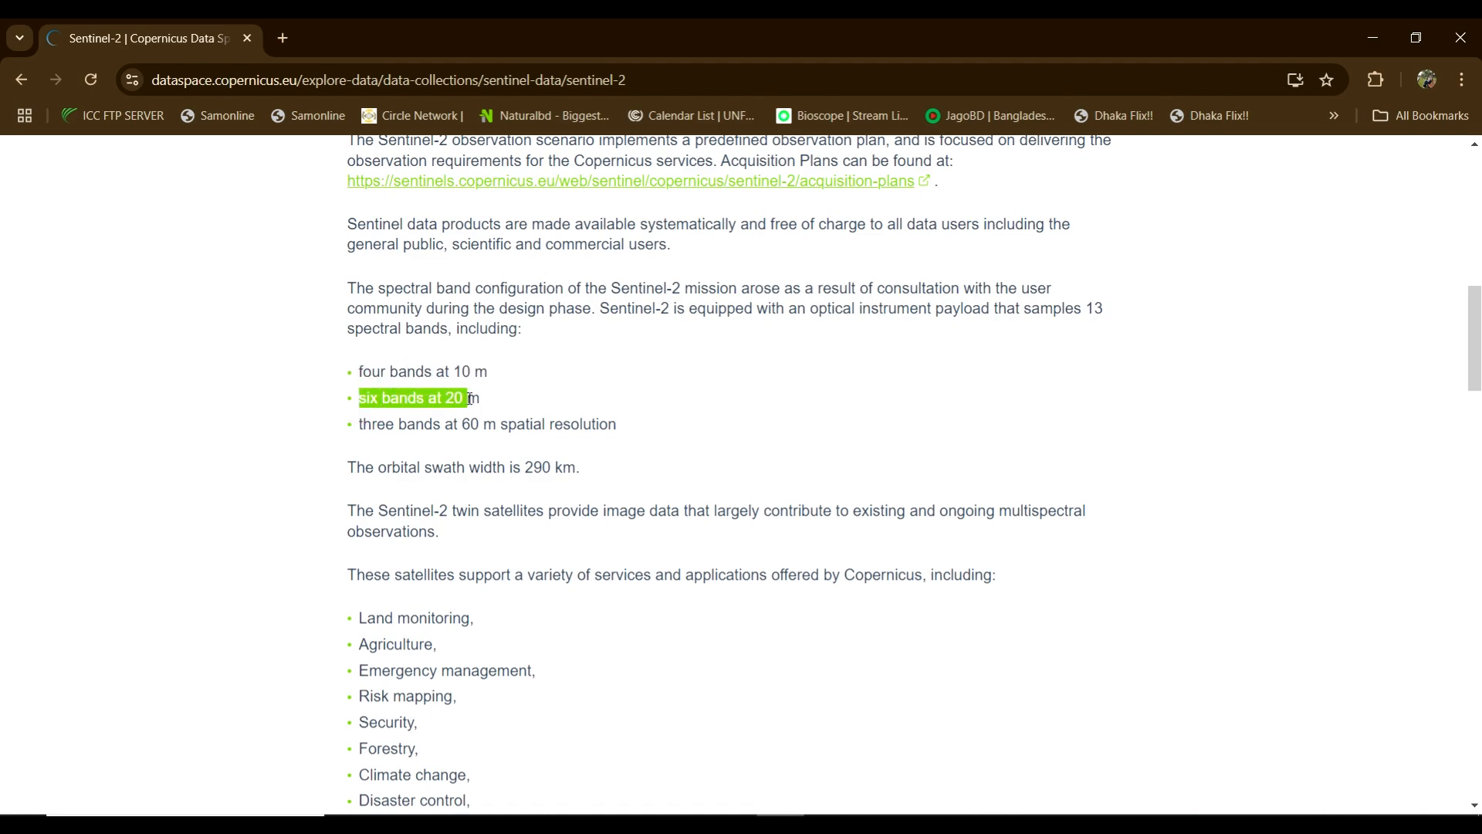
pyautogui.moveTo(361, 424); pyautogui.dragTo(555, 426)
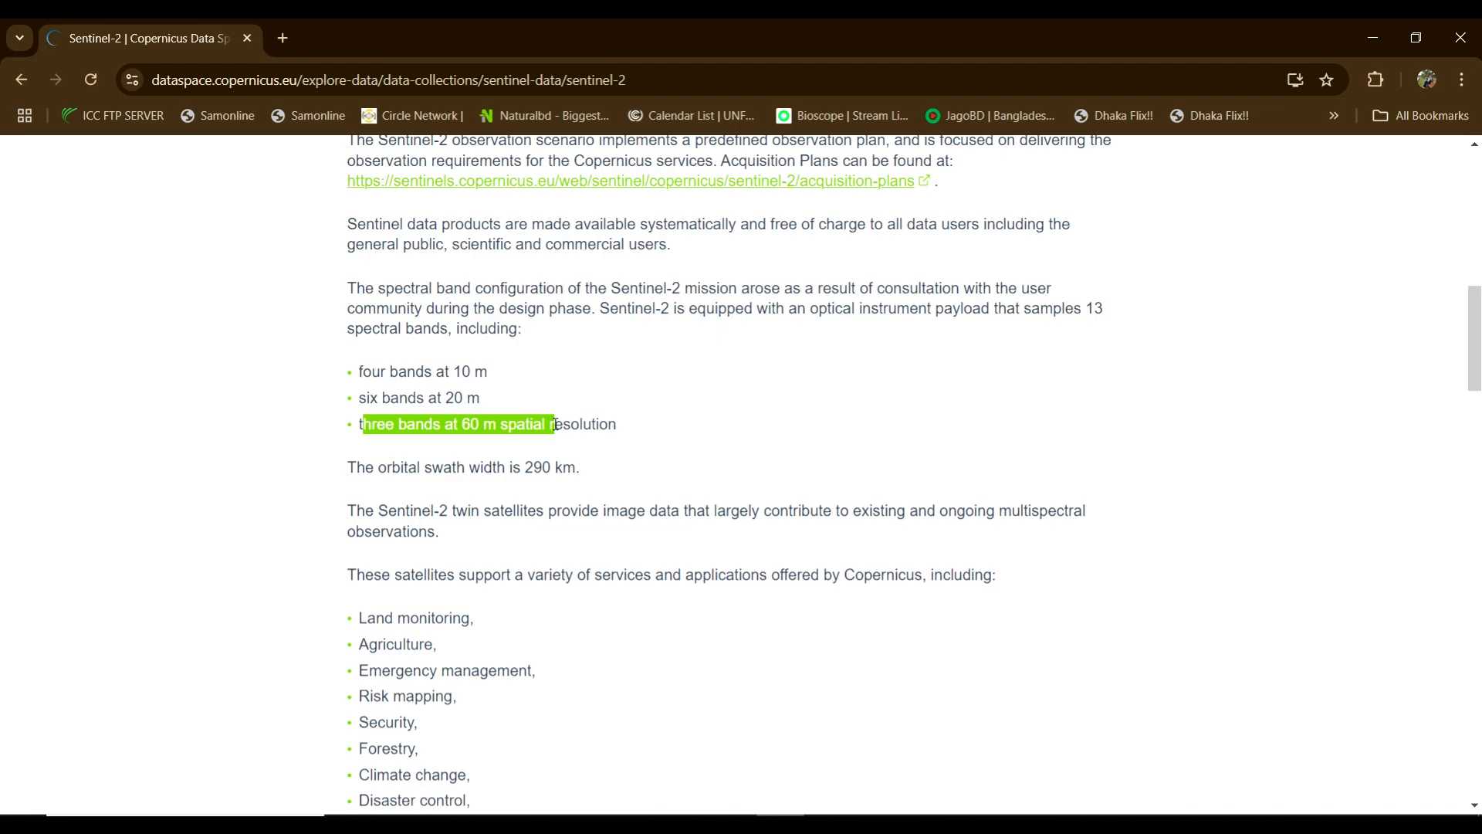
pyautogui.moveTo(388, 468); pyautogui.dragTo(498, 467)
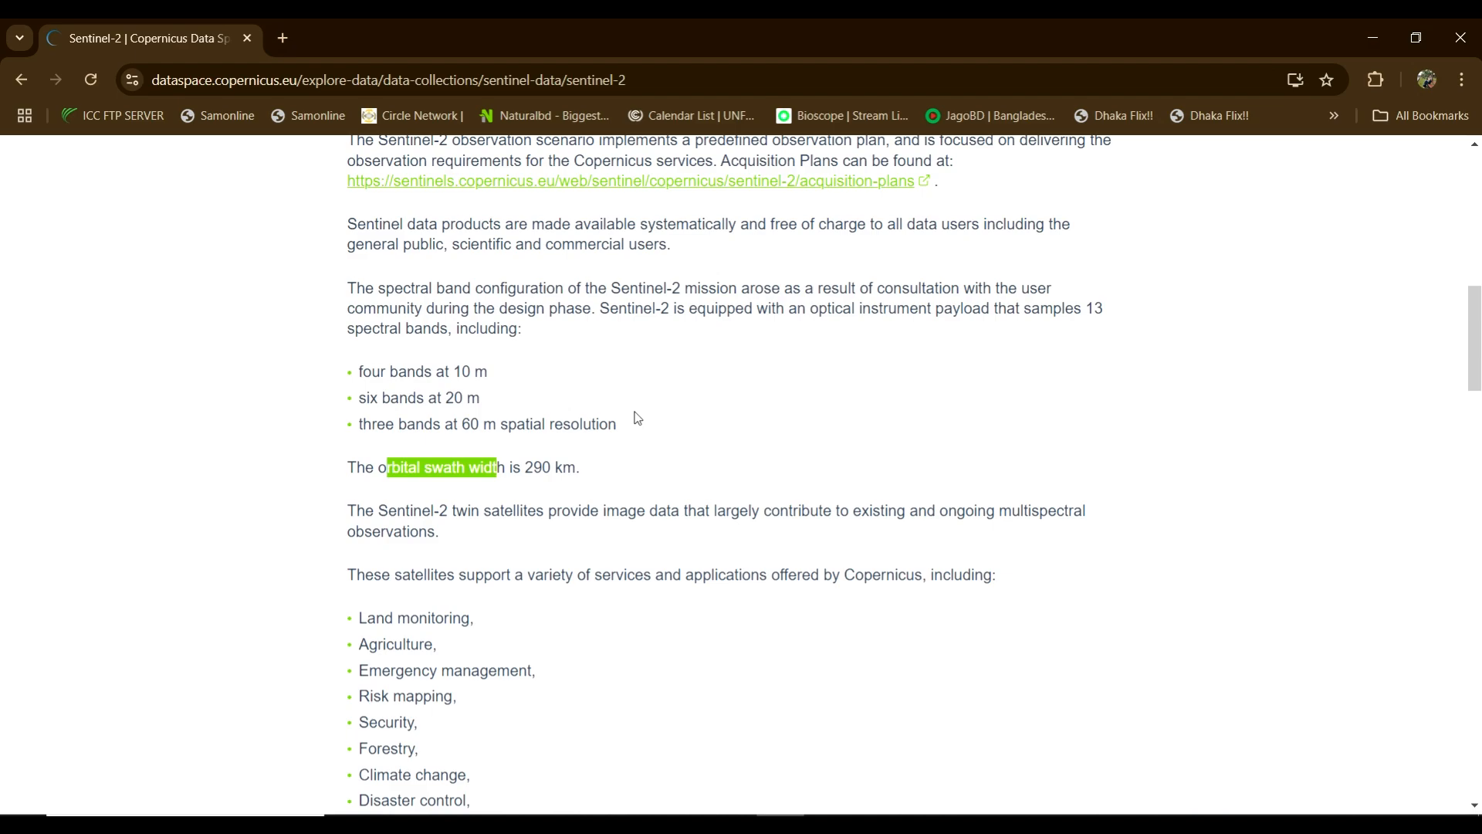
pyautogui.scroll(-1, 637, 417)
pyautogui.scroll(-1, 483, 613)
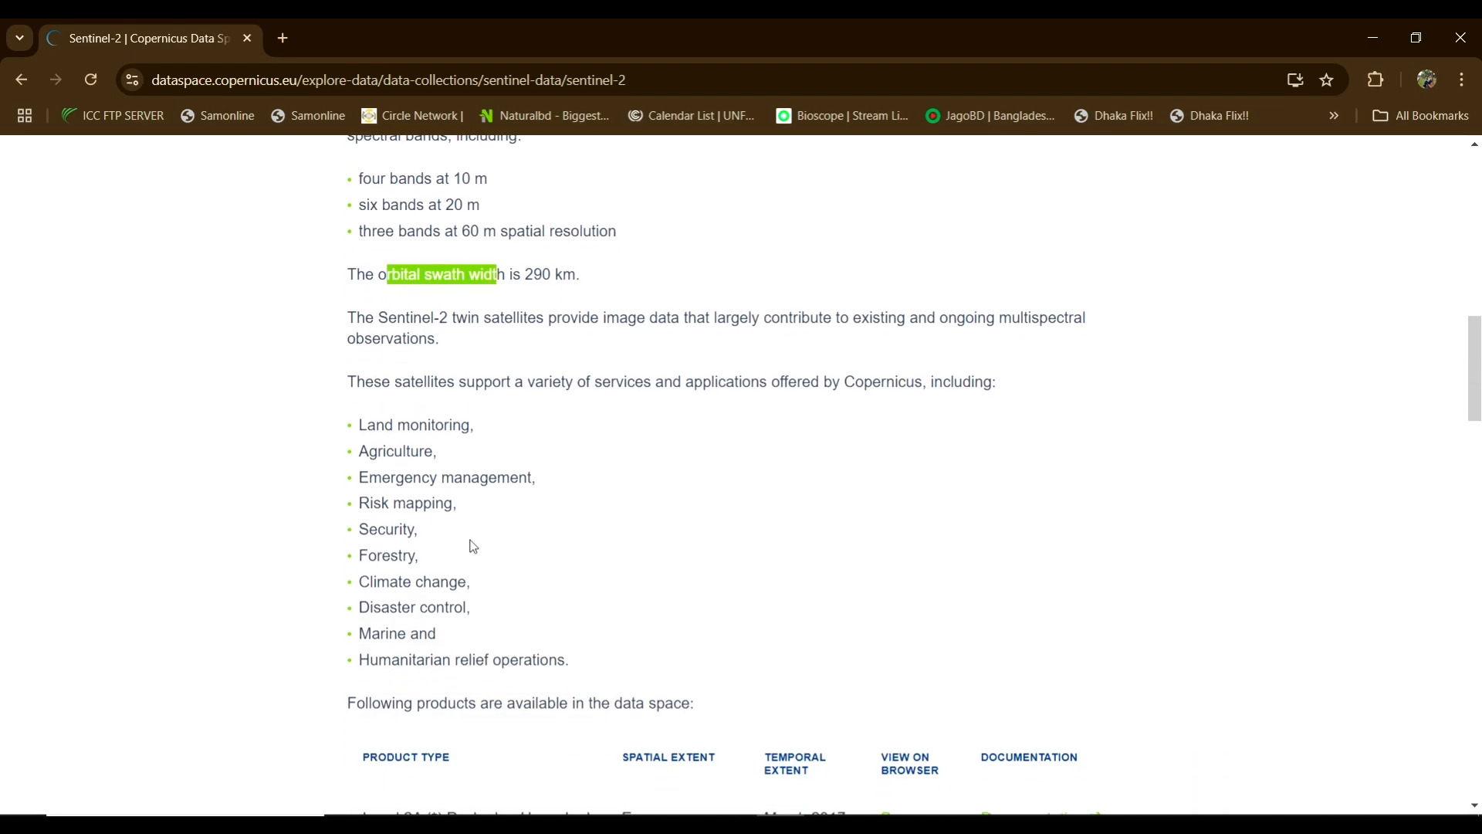
pyautogui.scroll(3, 496, 635)
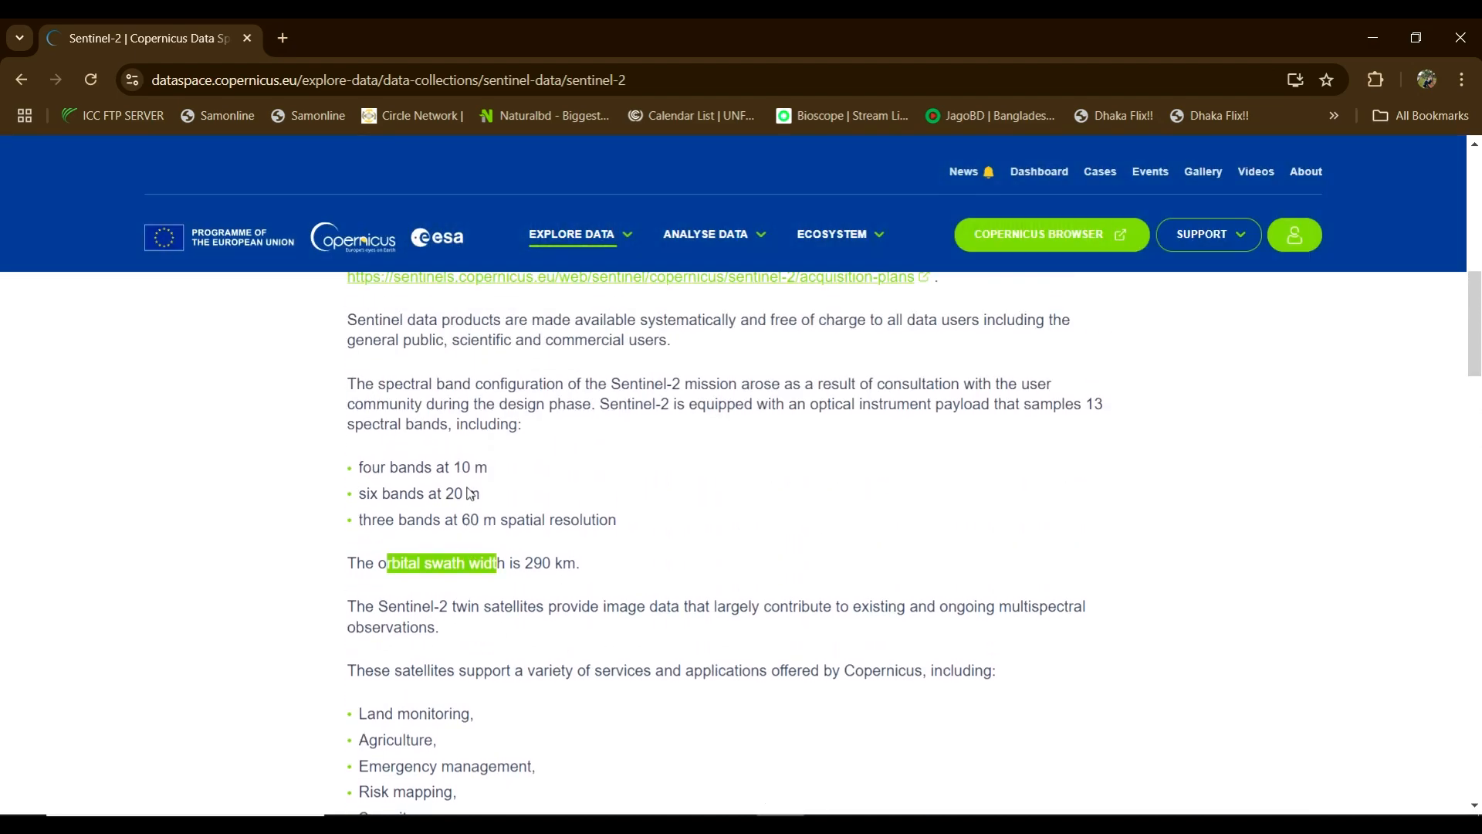
pyautogui.moveTo(361, 468); pyautogui.dragTo(468, 468)
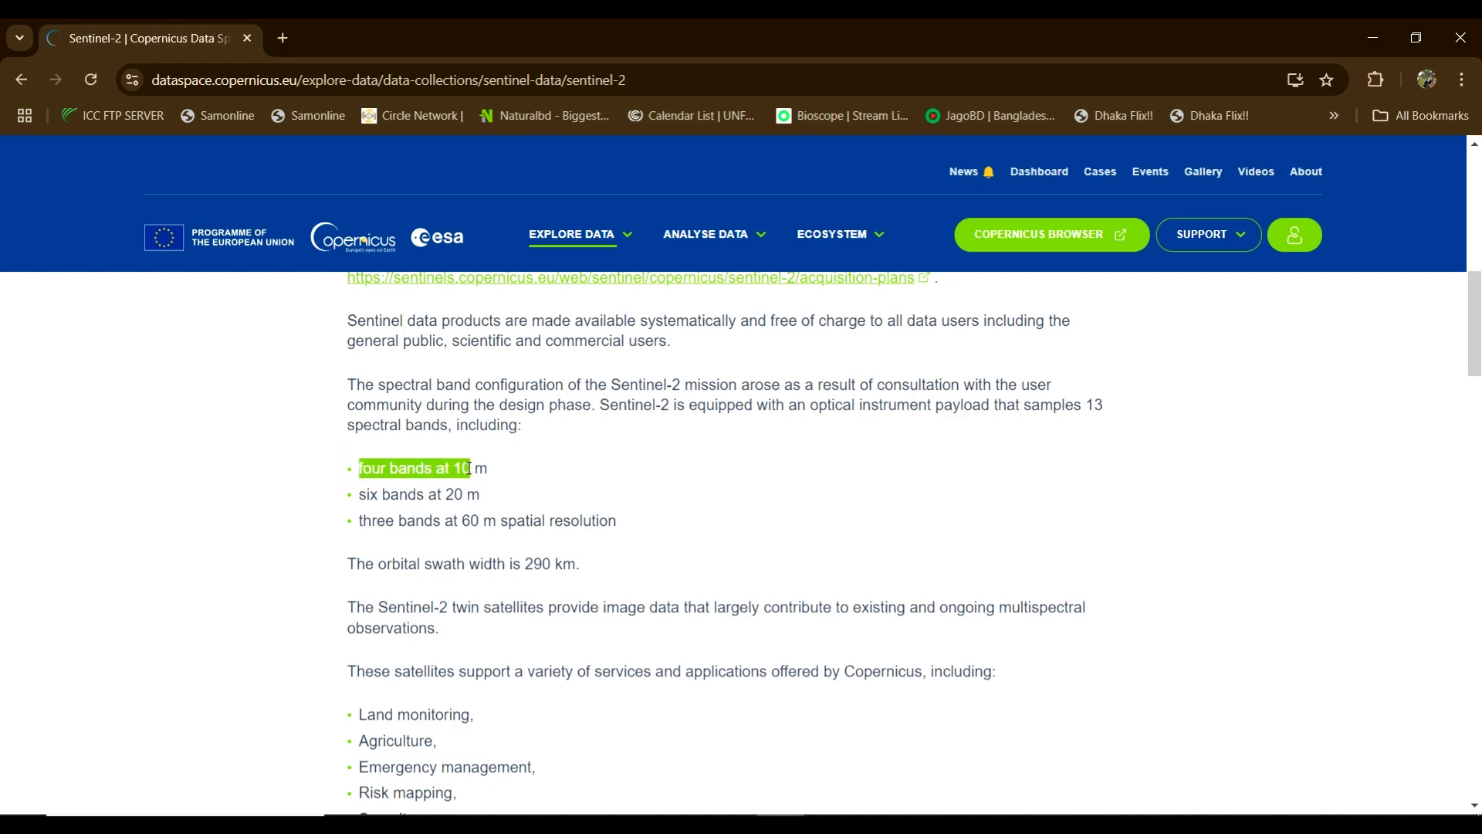
pyautogui.moveTo(359, 495); pyautogui.dragTo(494, 501)
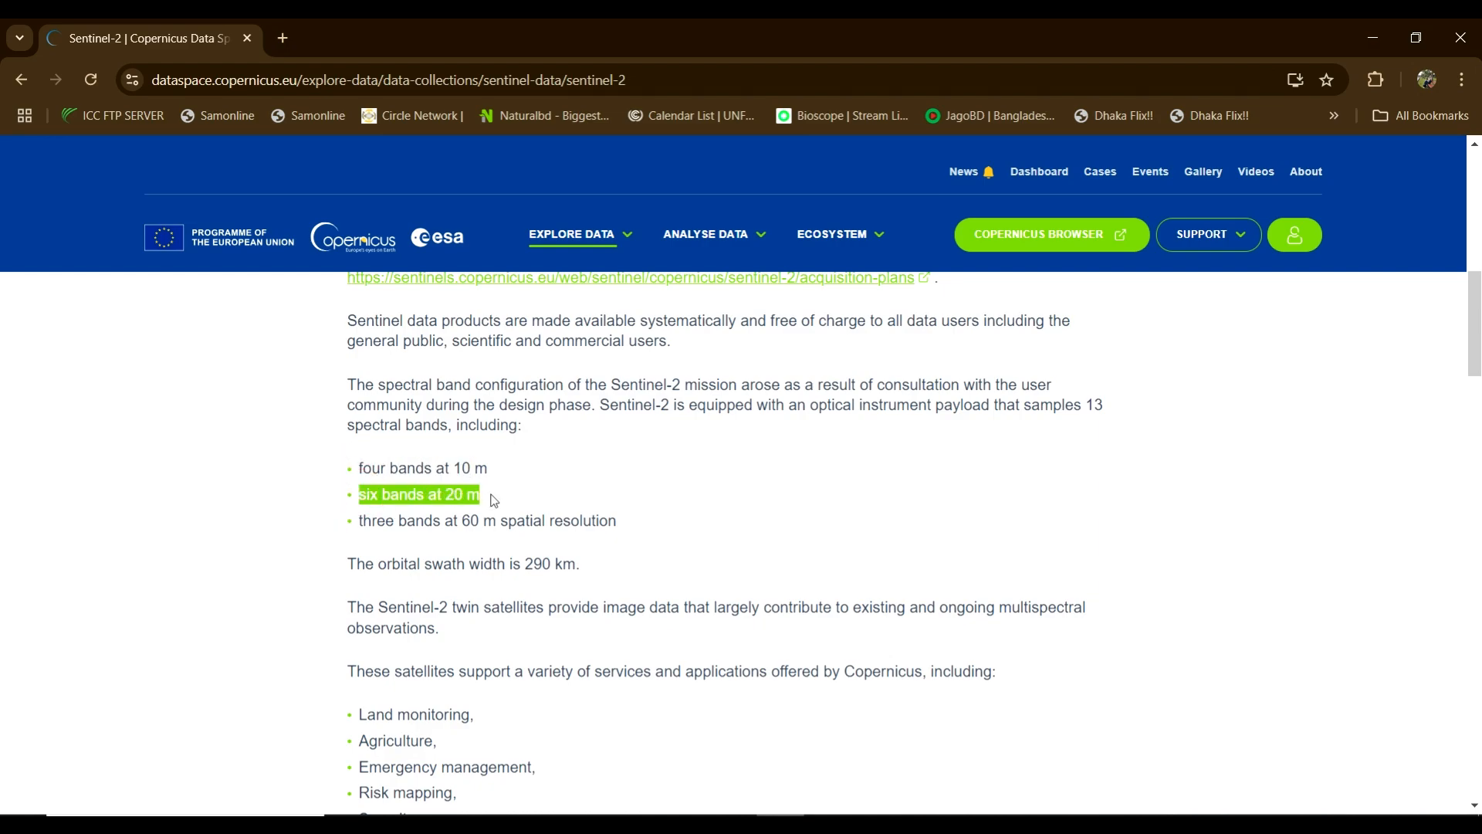
pyautogui.moveTo(363, 520); pyautogui.dragTo(496, 521)
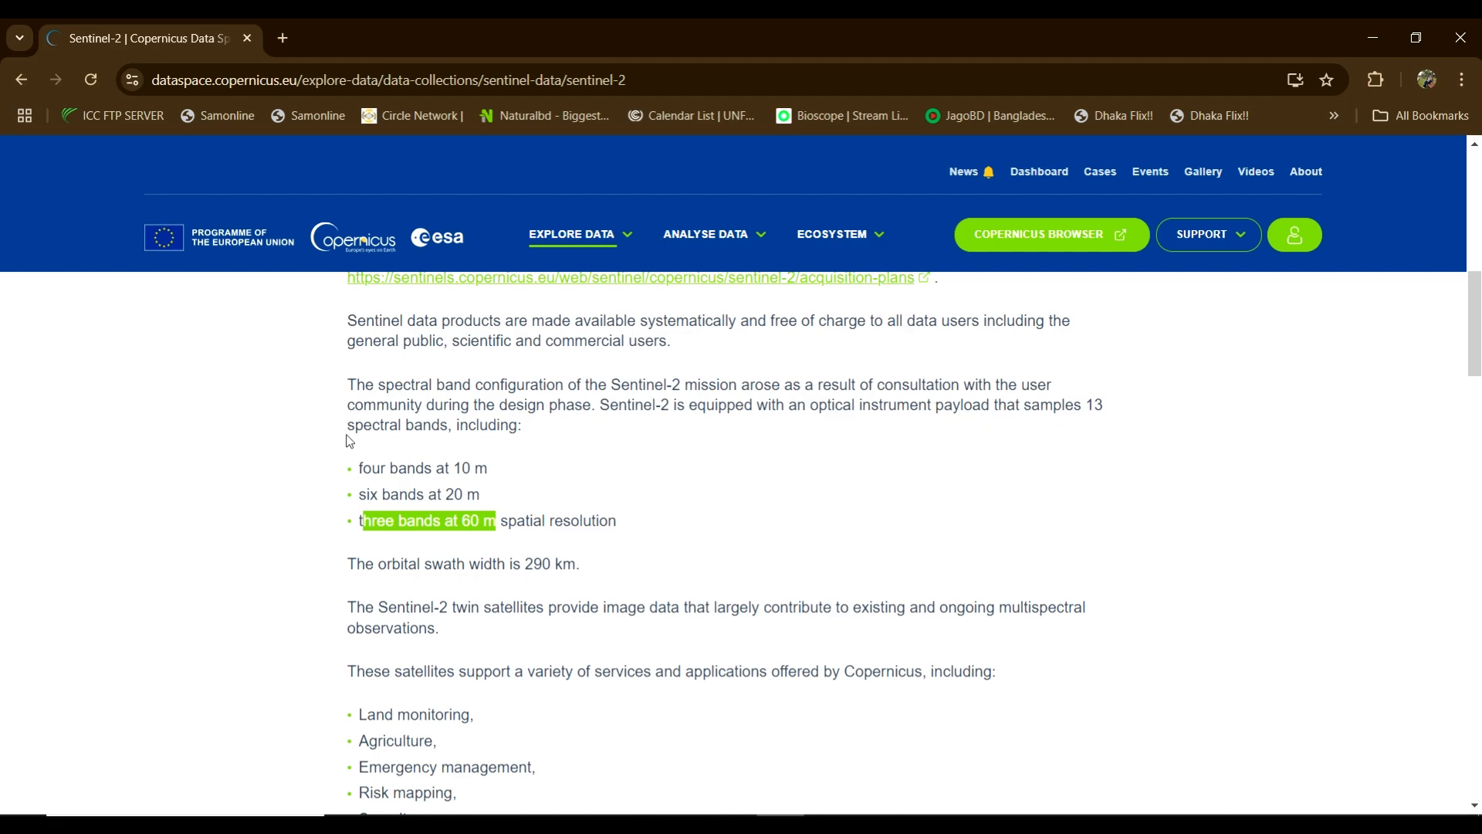
pyautogui.moveTo(355, 425); pyautogui.dragTo(477, 425)
pyautogui.scroll(3, 1201, 449)
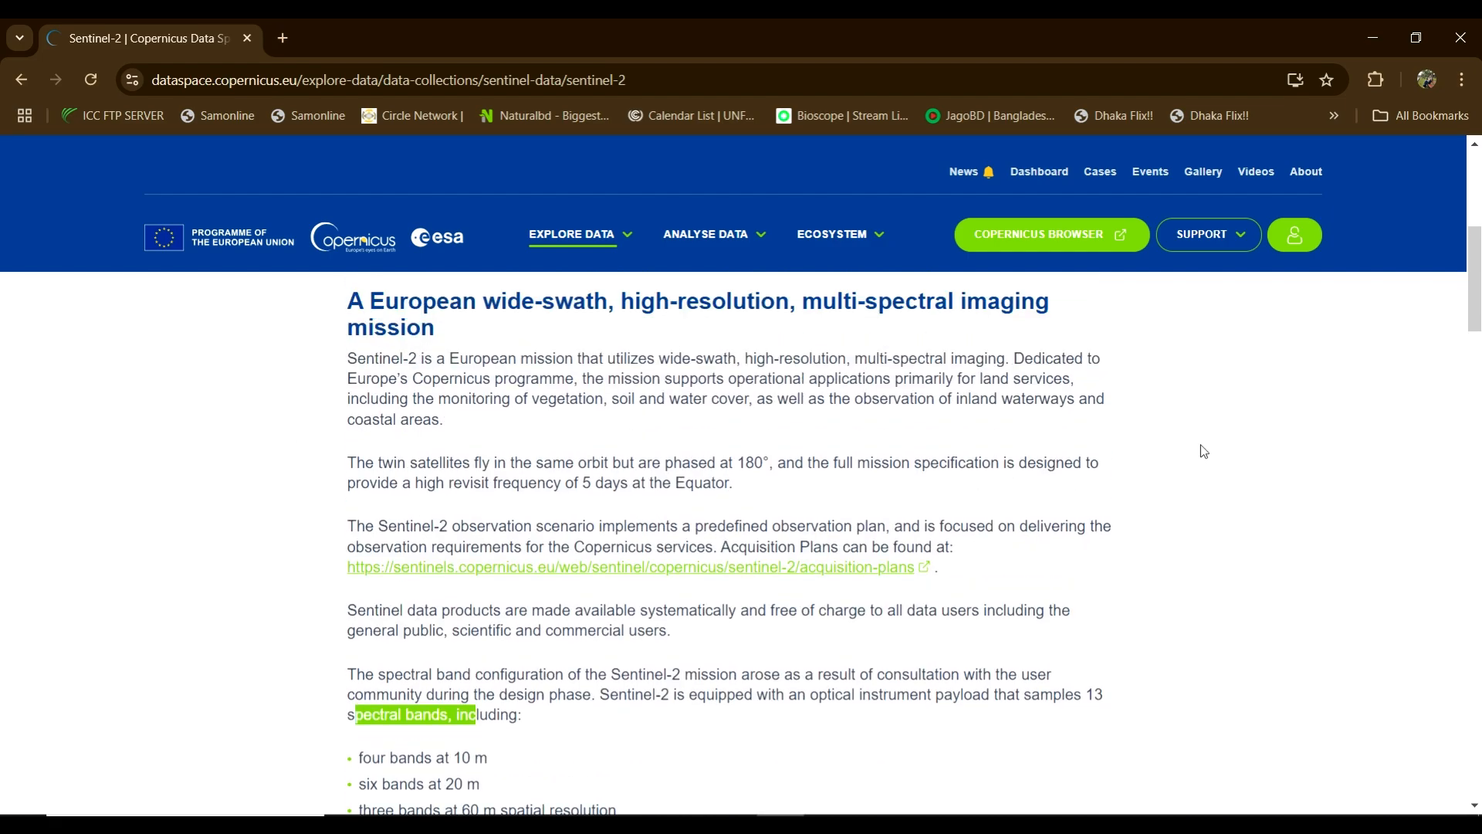
pyautogui.scroll(-2, 1203, 441)
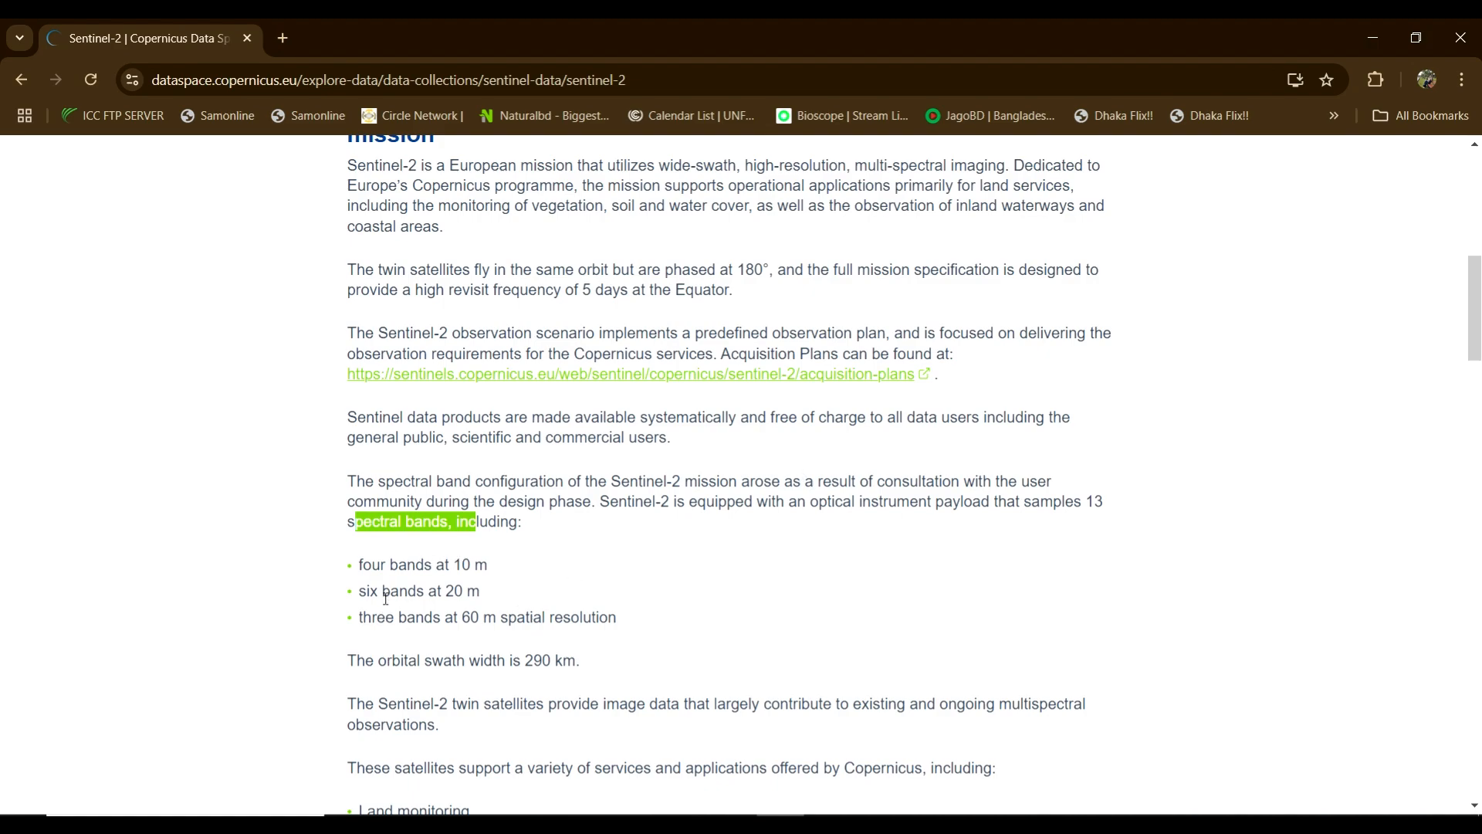
pyautogui.scroll(2, 386, 599)
pyautogui.scroll(7, 386, 595)
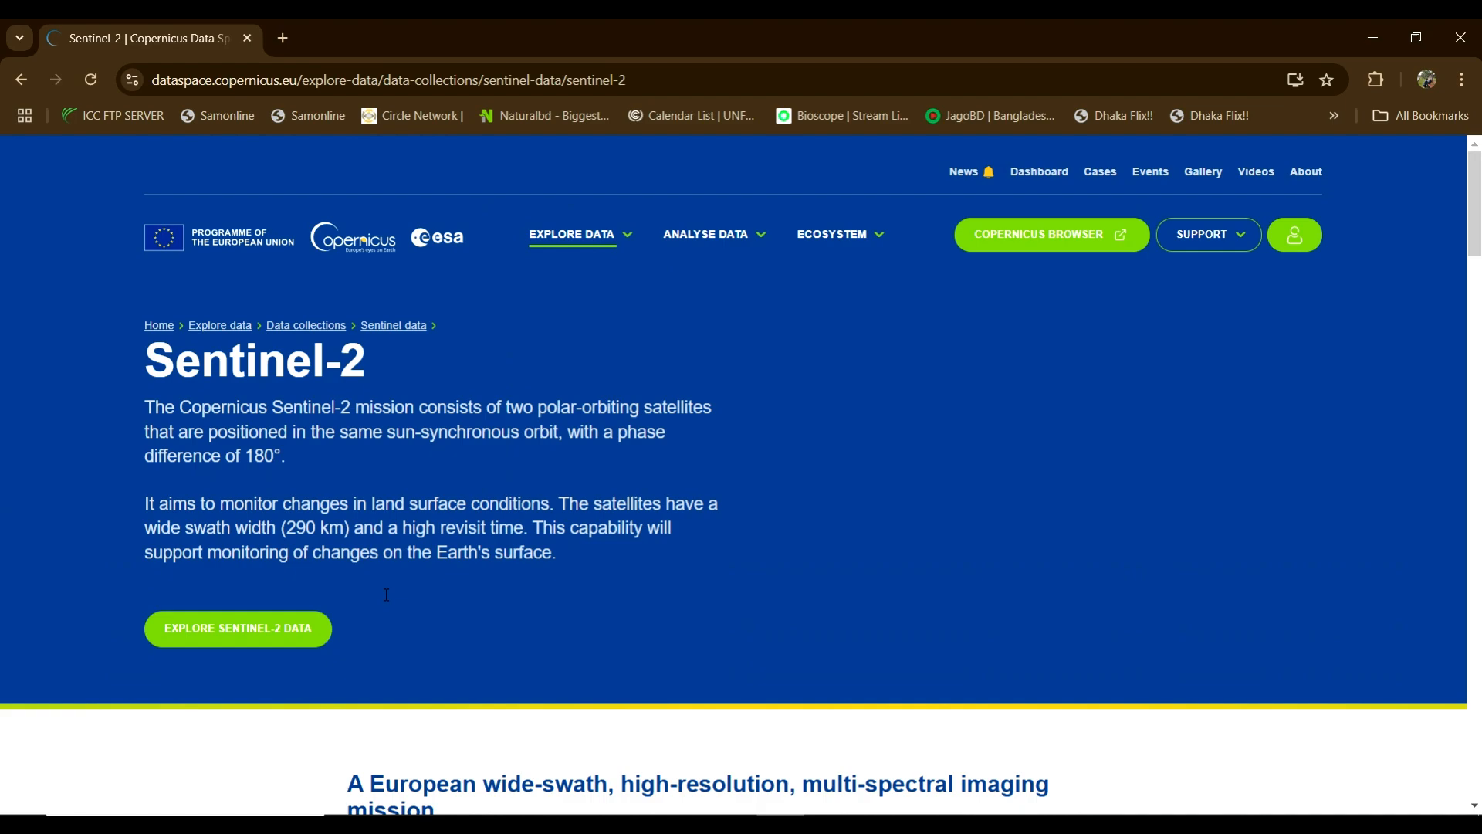
# Step: Launch Copernicus Browser with Sentinel-2 data and open the user account menu
pyautogui.click(261, 627)
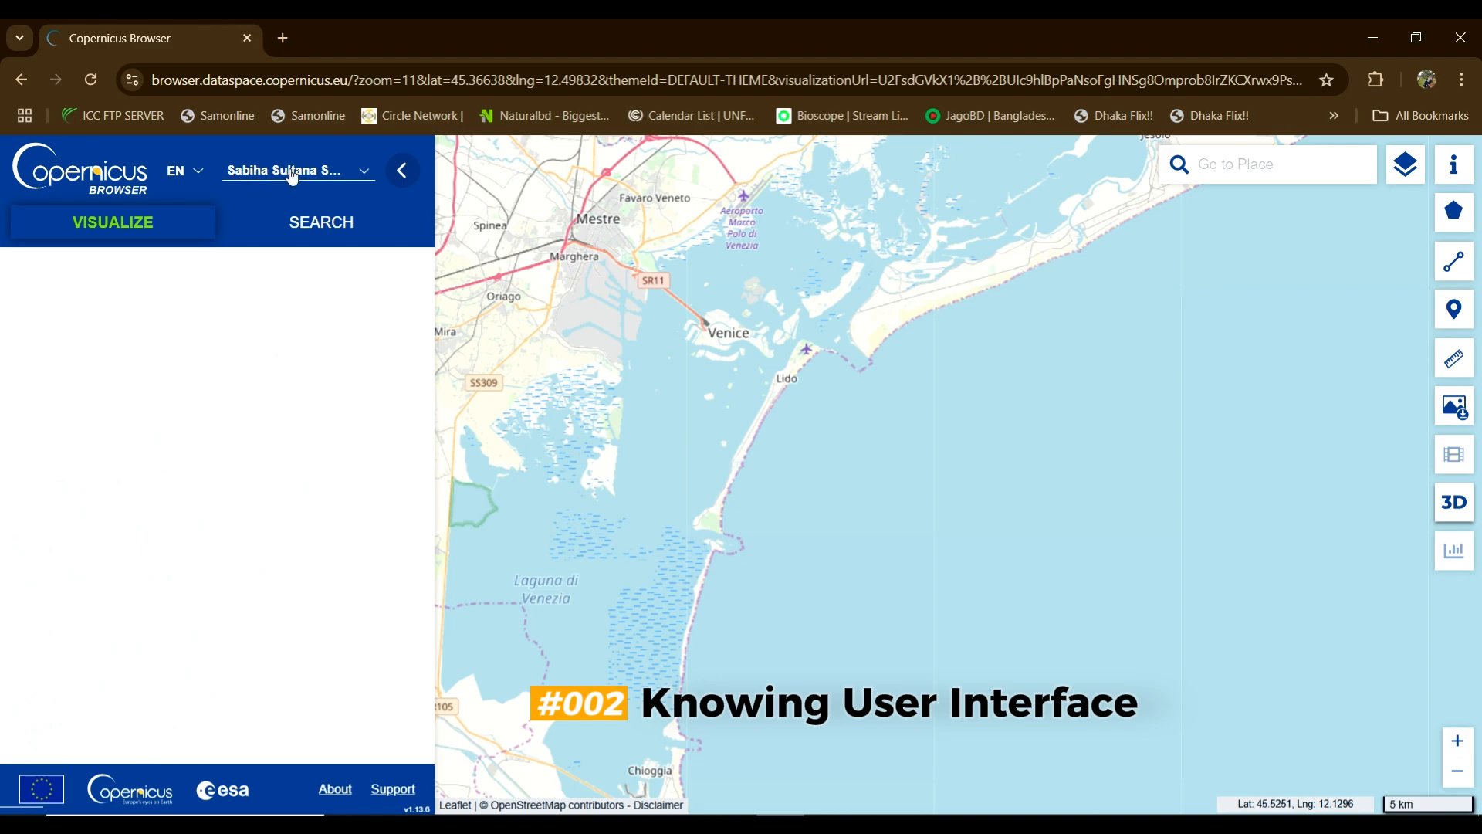
pyautogui.click(362, 172)
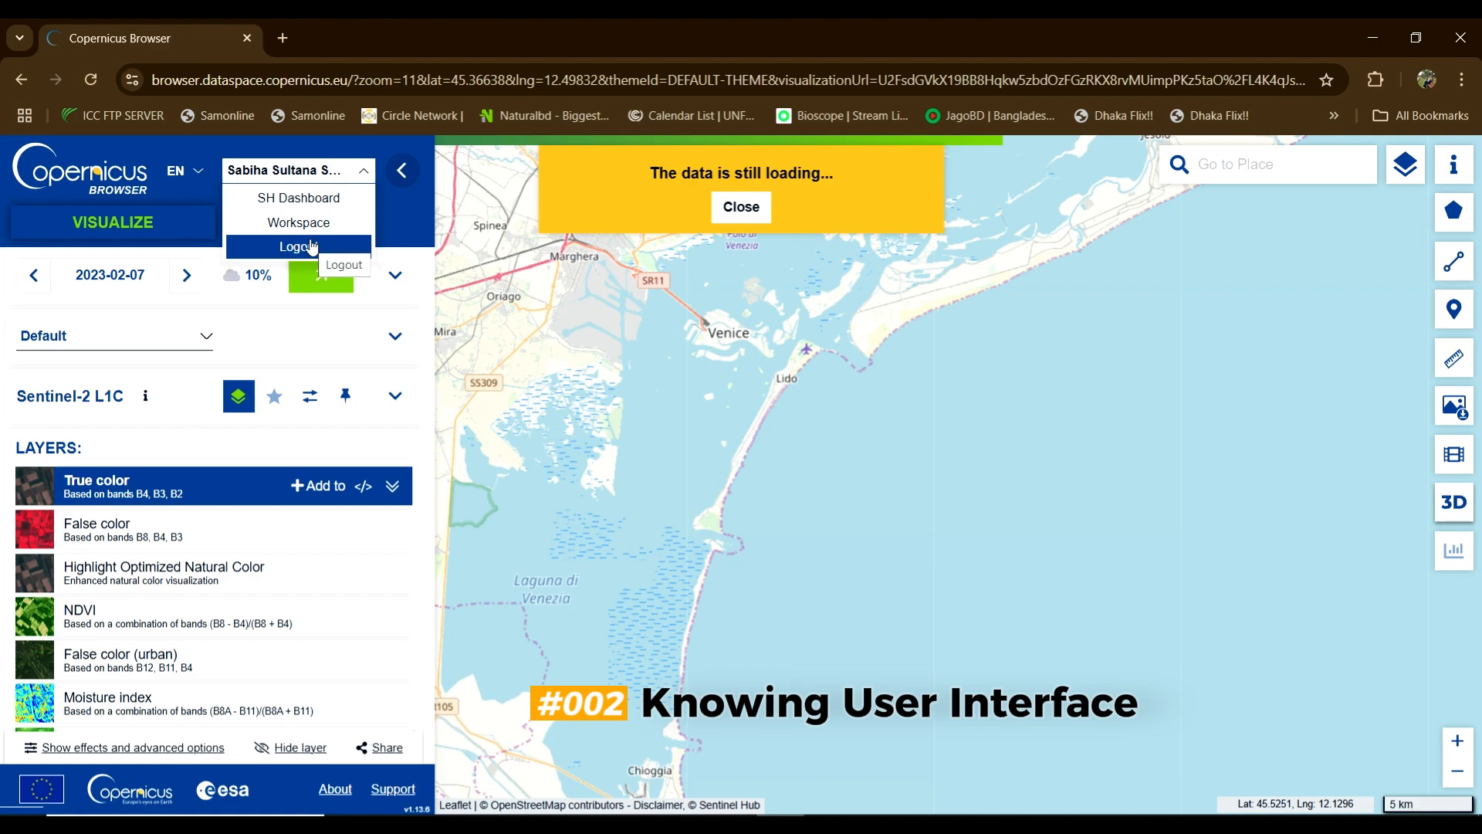
# Step: Close the account menu and bring up the map's Layers panel with basemap and overlay choices
pyautogui.click(367, 172)
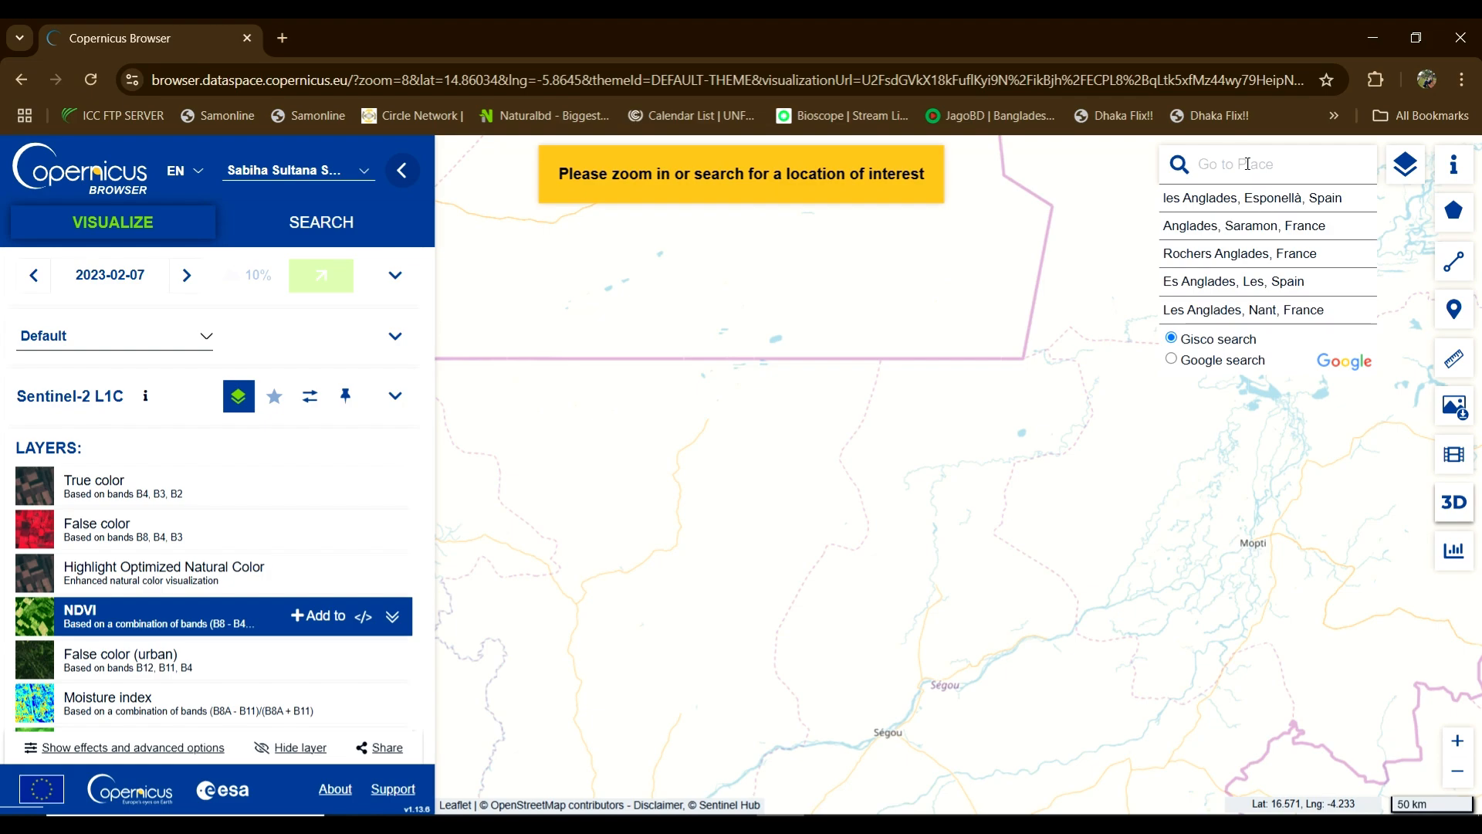
pyautogui.moveTo(1393, 161)
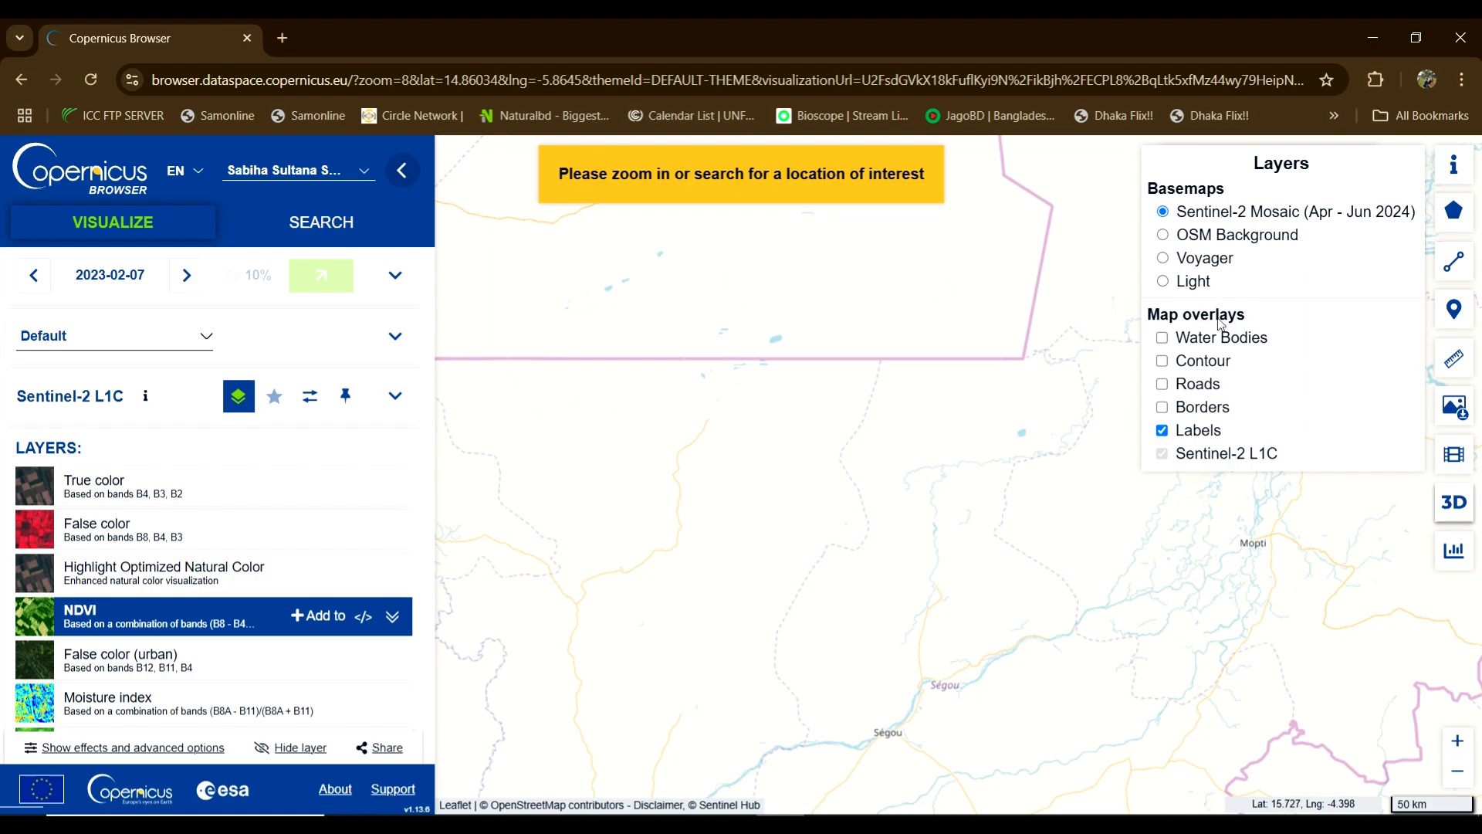
# Step: Turn on the Water Bodies, Contour and Roads overlays
pyautogui.click(1163, 339)
pyautogui.click(1162, 361)
pyautogui.click(1163, 384)
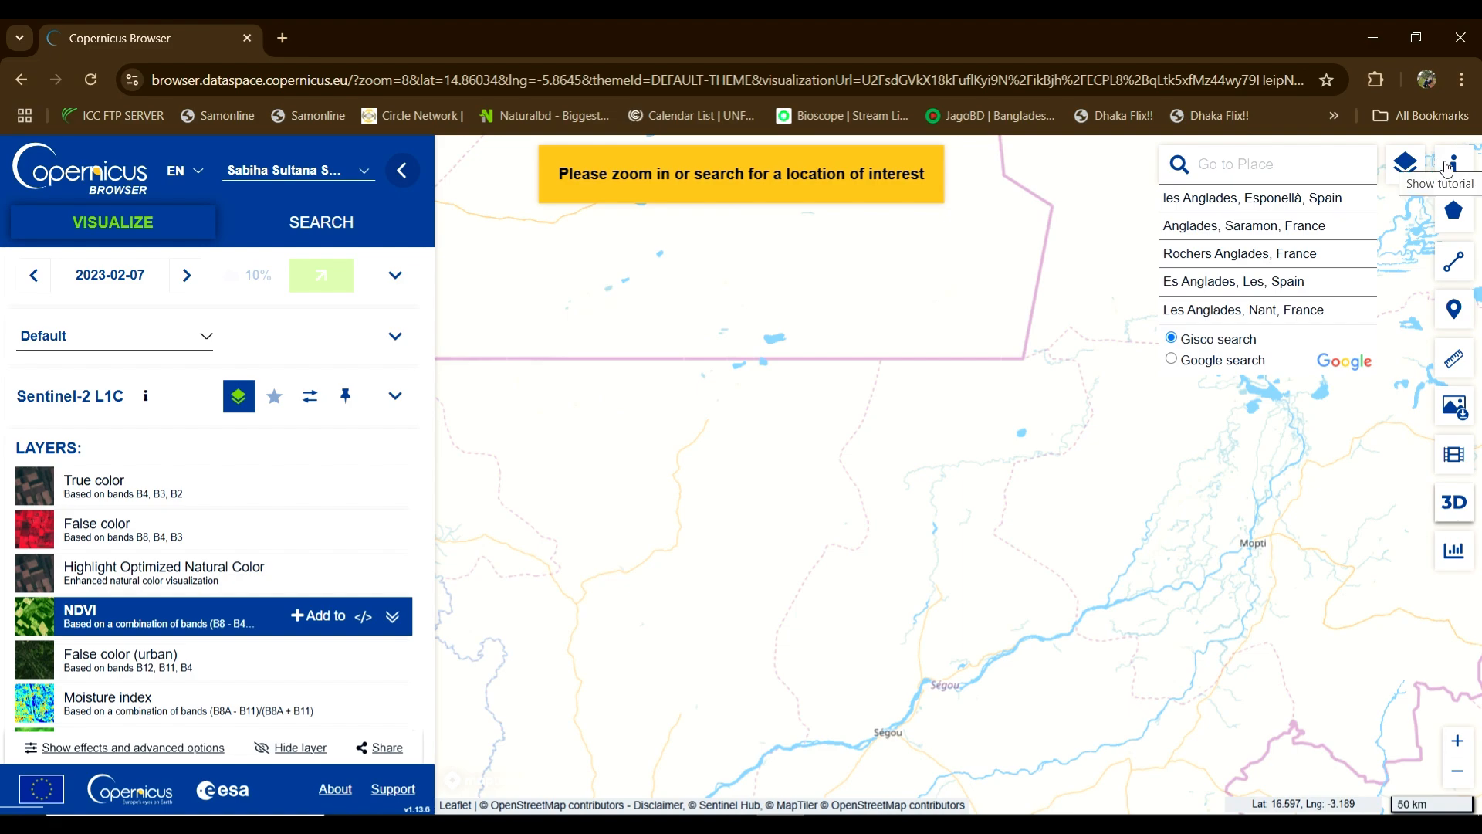
# Step: Switch Water Bodies, Contour and Roads back off, leaving only Labels
pyautogui.moveTo(1405, 162)
pyautogui.click(1162, 339)
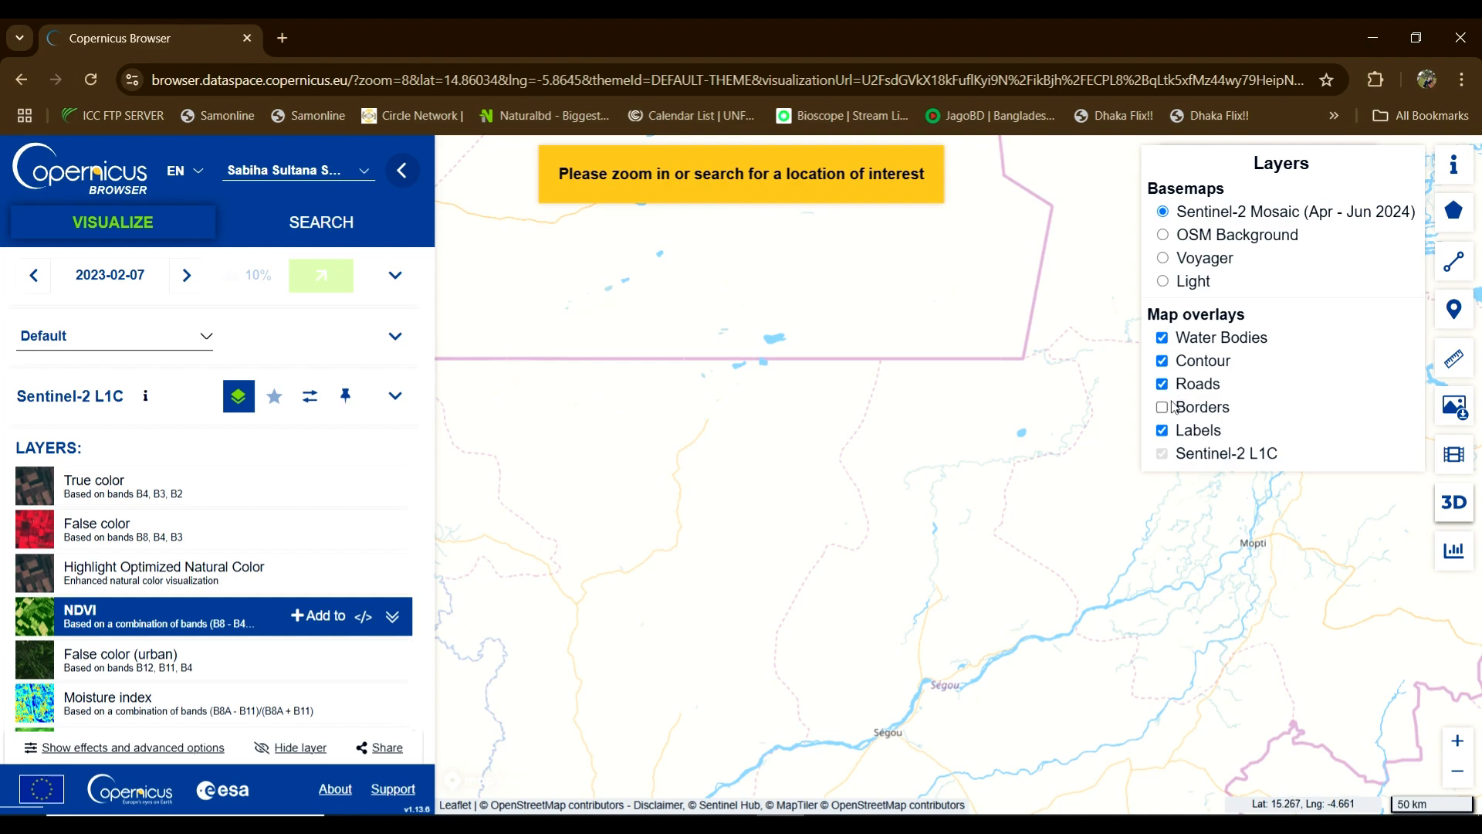
pyautogui.click(1163, 339)
pyautogui.click(1162, 360)
pyautogui.click(1162, 384)
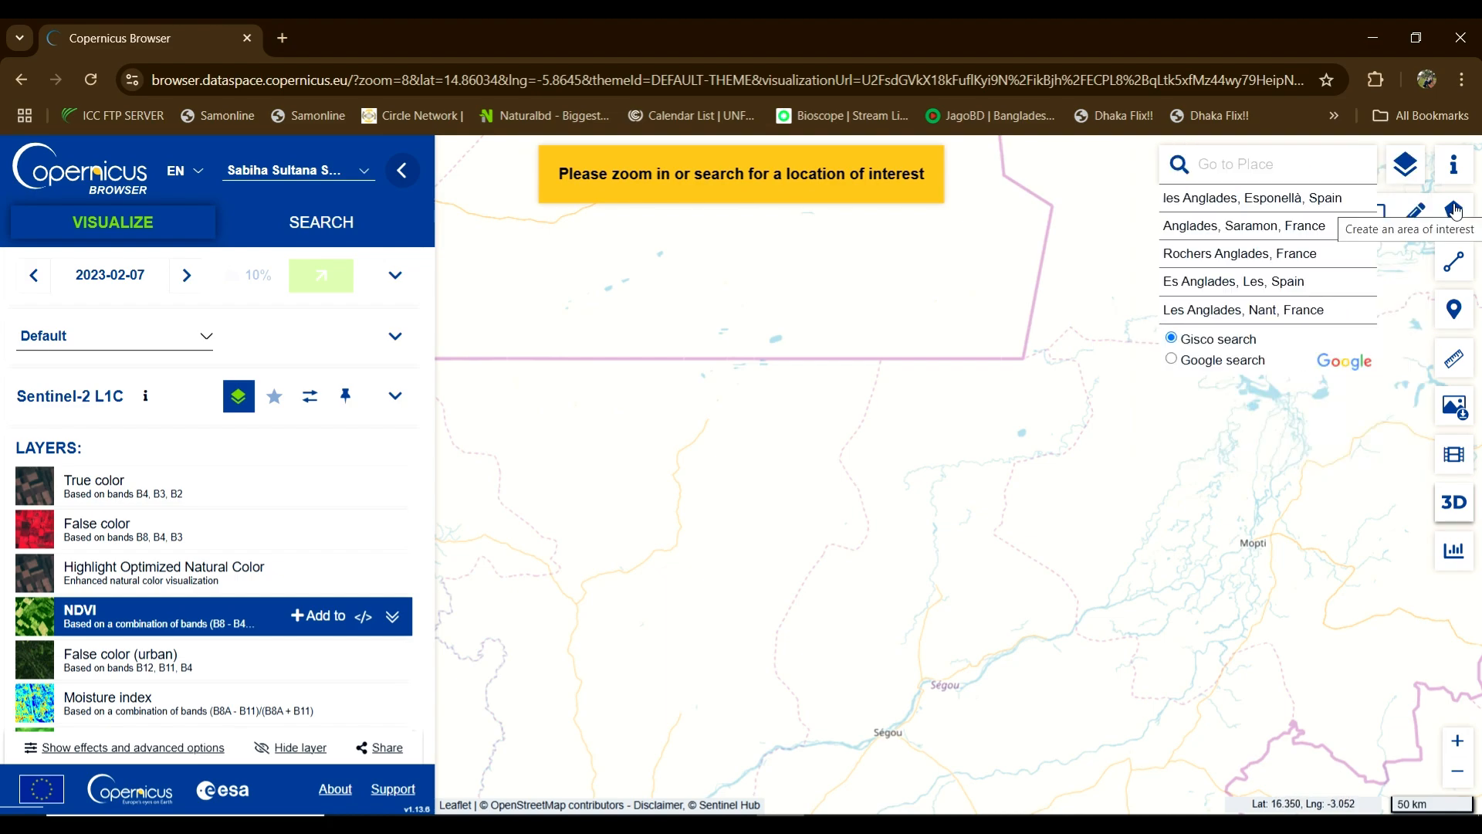
# Step: Search 'dh', jump to Dhaka Division, Bangladesh, and zoom out to frame Bangladesh
pyautogui.click(1222, 164)
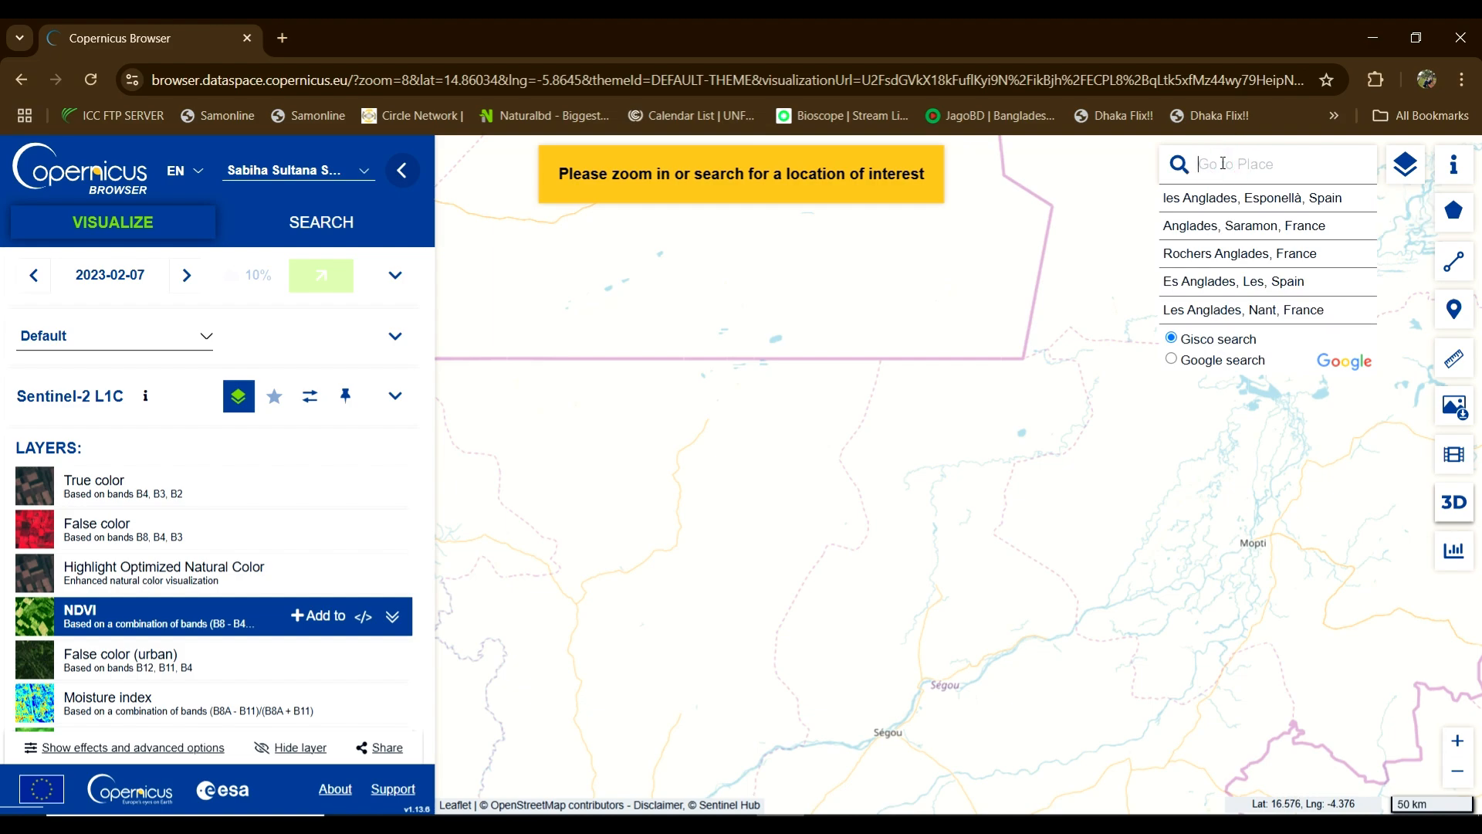
pyautogui.write('dhaka ba')
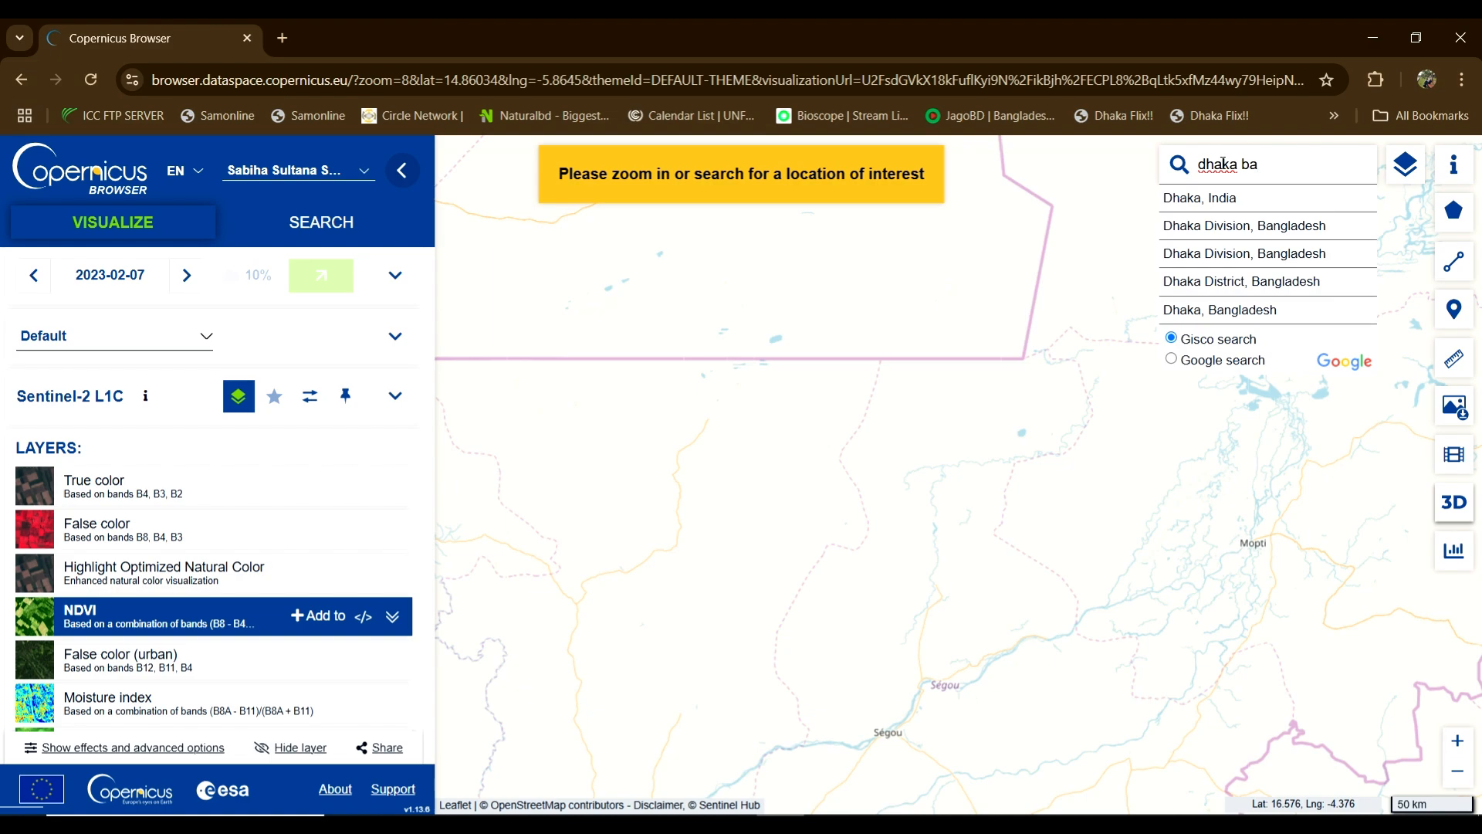
pyautogui.click(1221, 199)
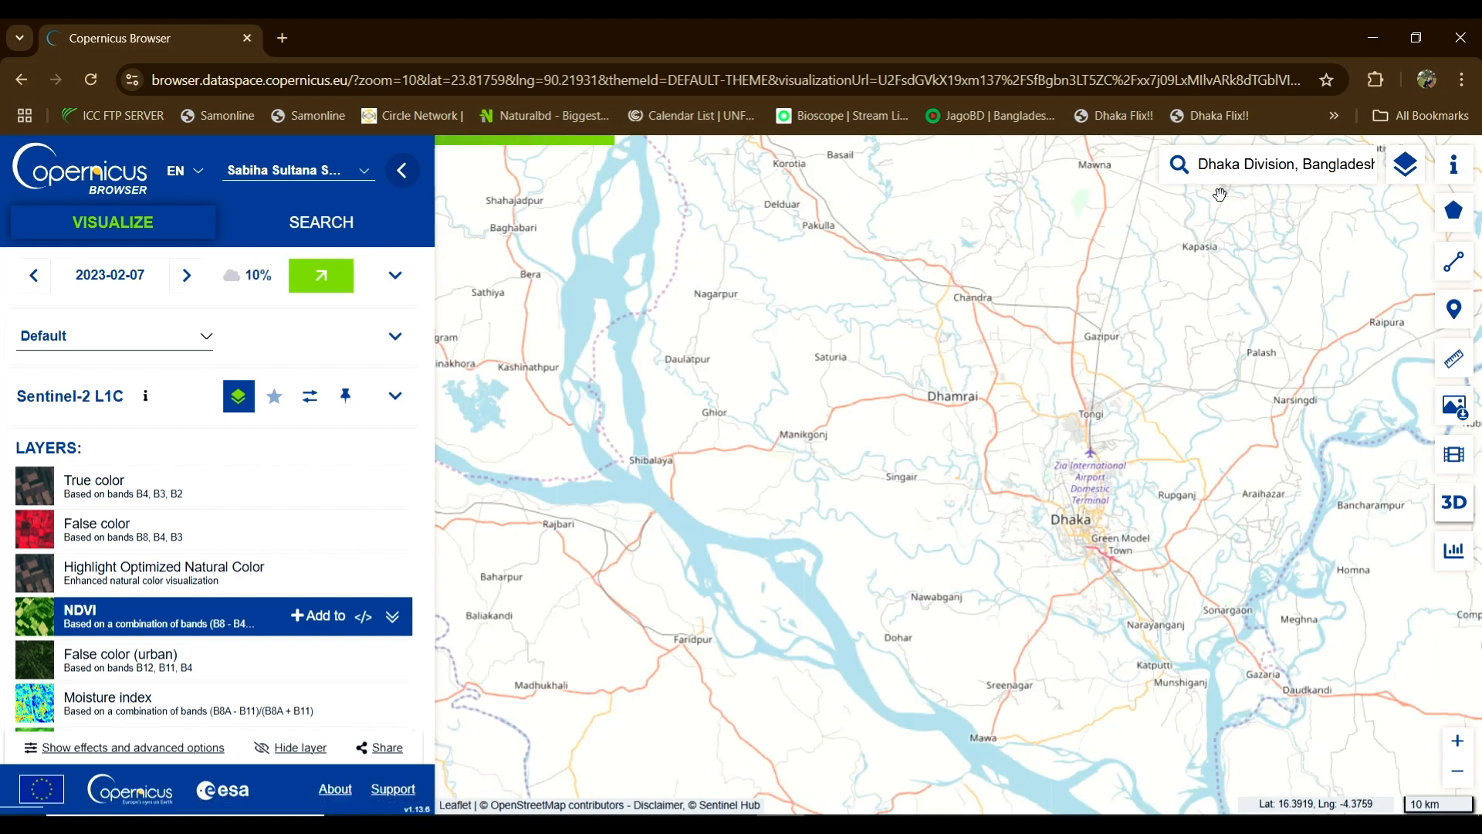
pyautogui.moveTo(1205, 563); pyautogui.dragTo(1003, 533)
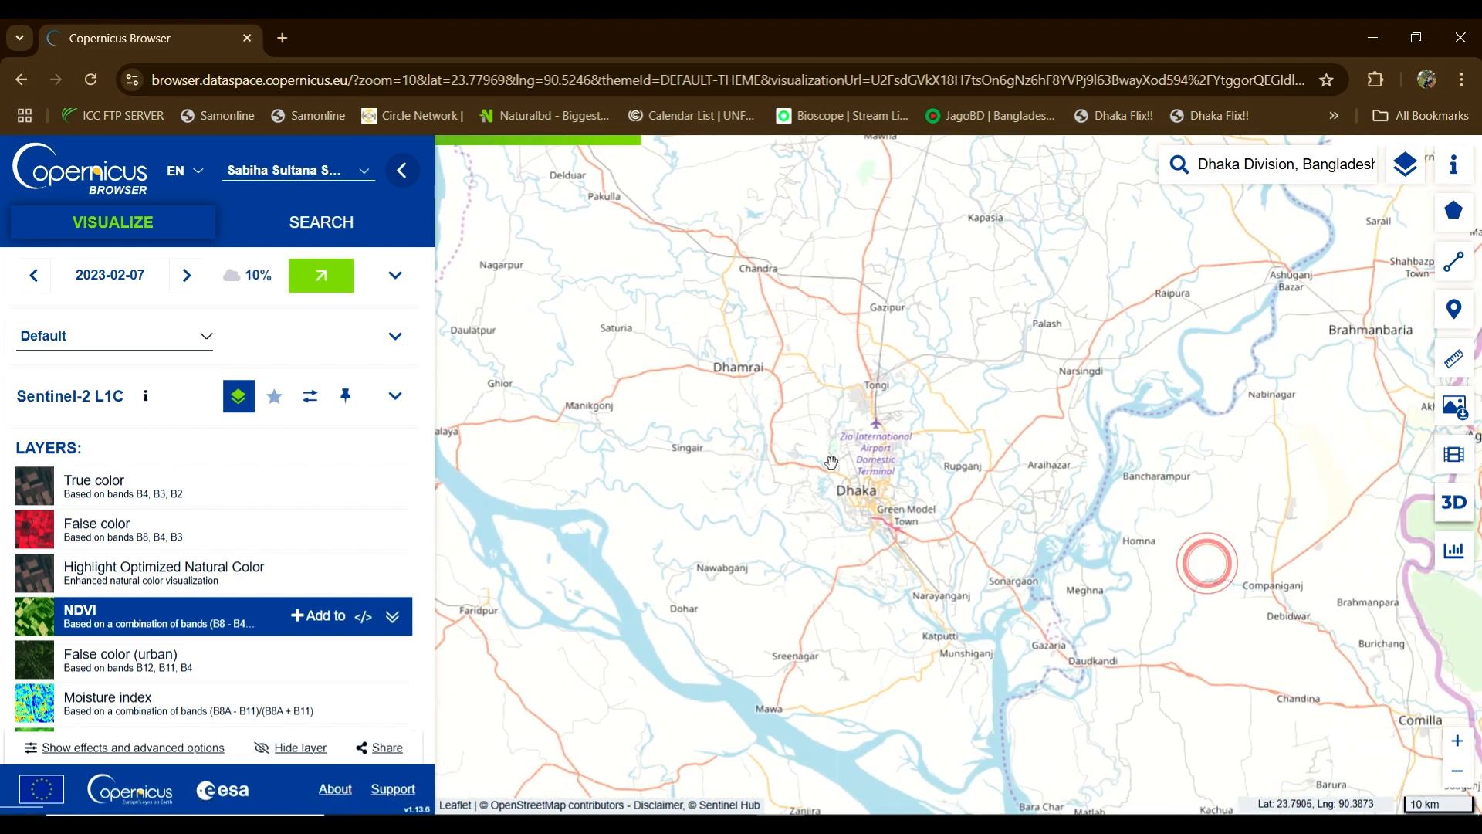
pyautogui.scroll(-3, 878, 498)
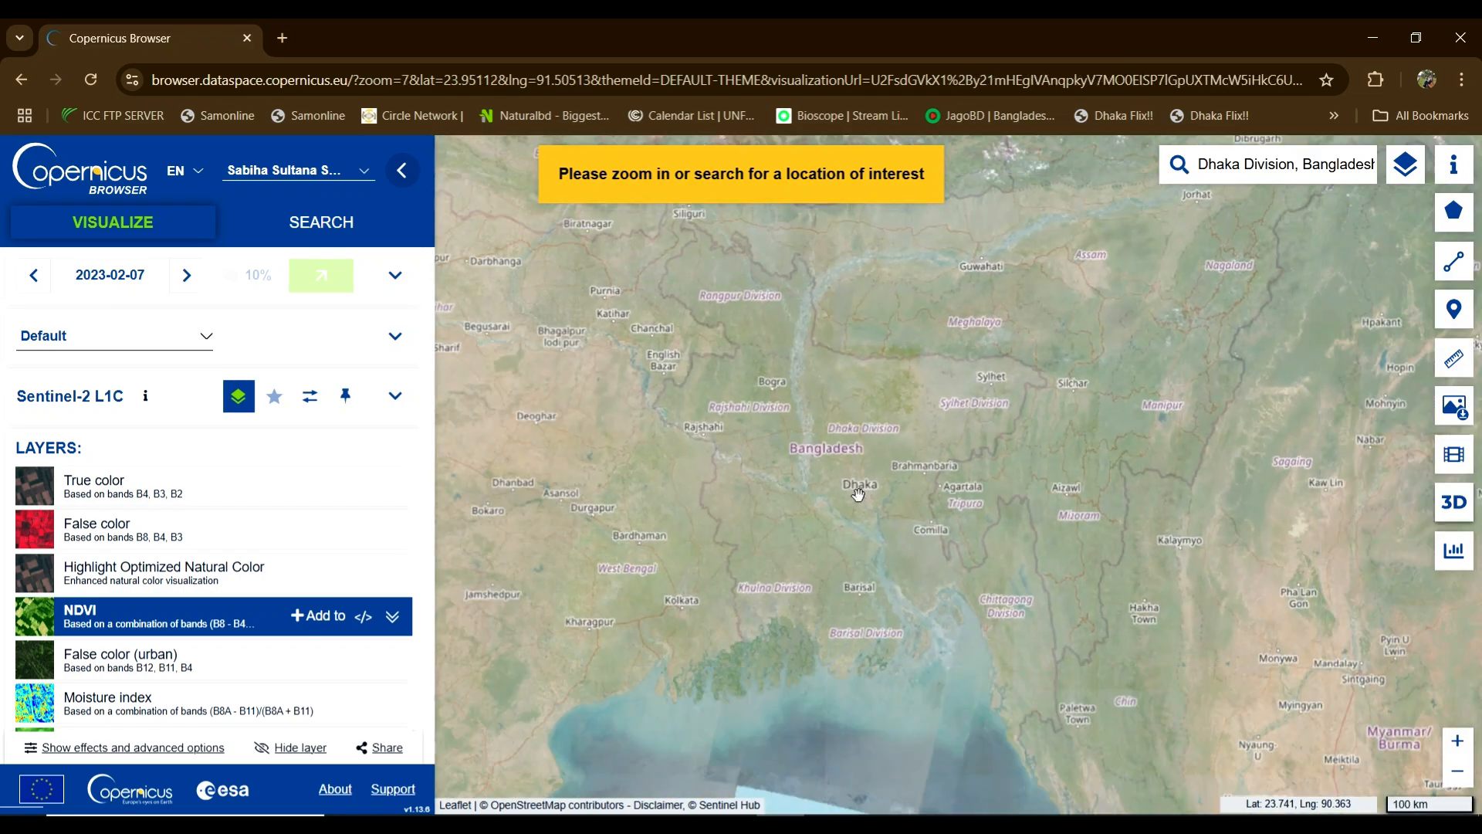
pyautogui.moveTo(854, 440); pyautogui.dragTo(845, 436)
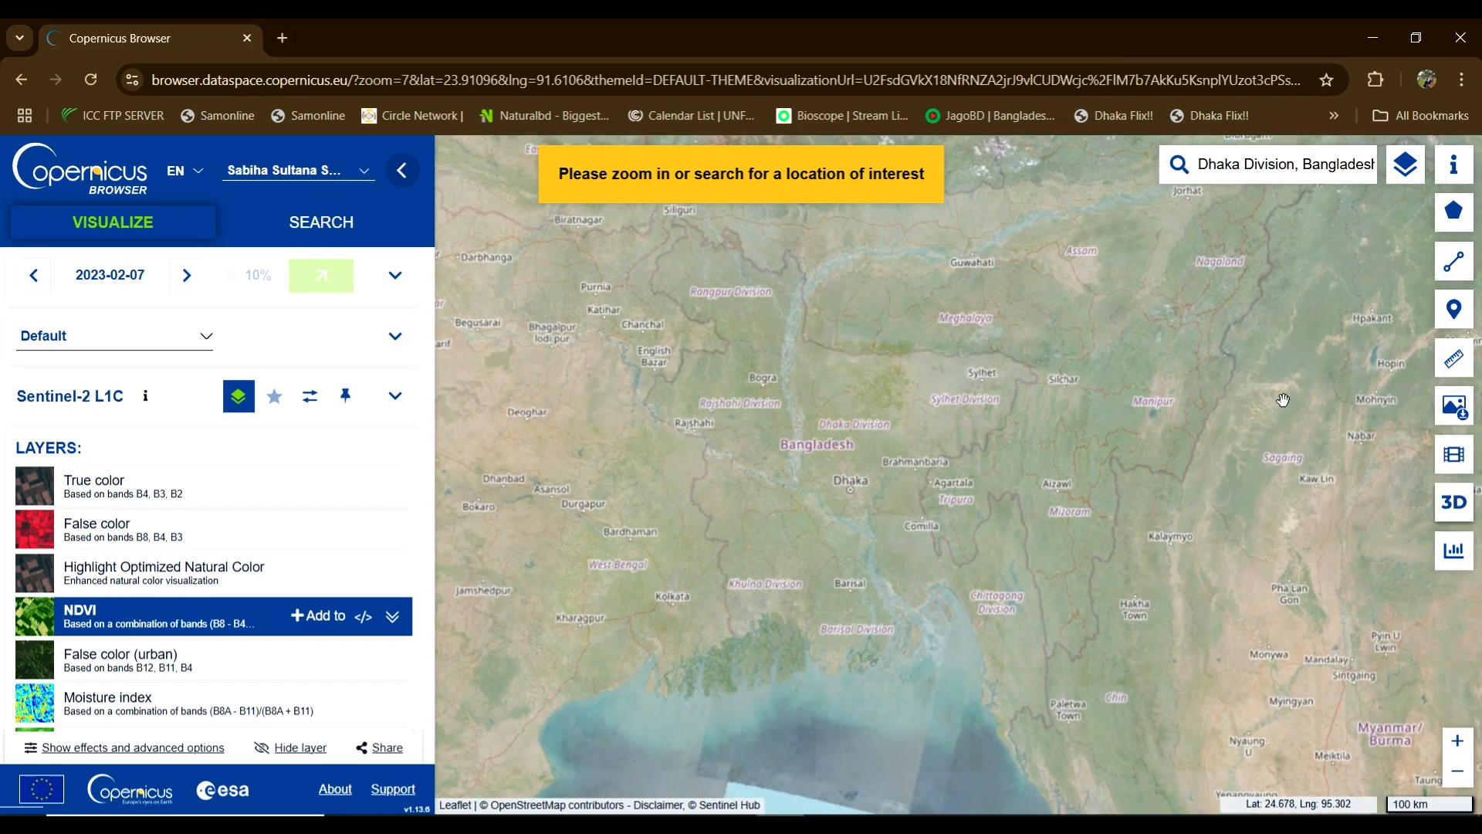
pyautogui.moveTo(1460, 229)
pyautogui.click(1454, 165)
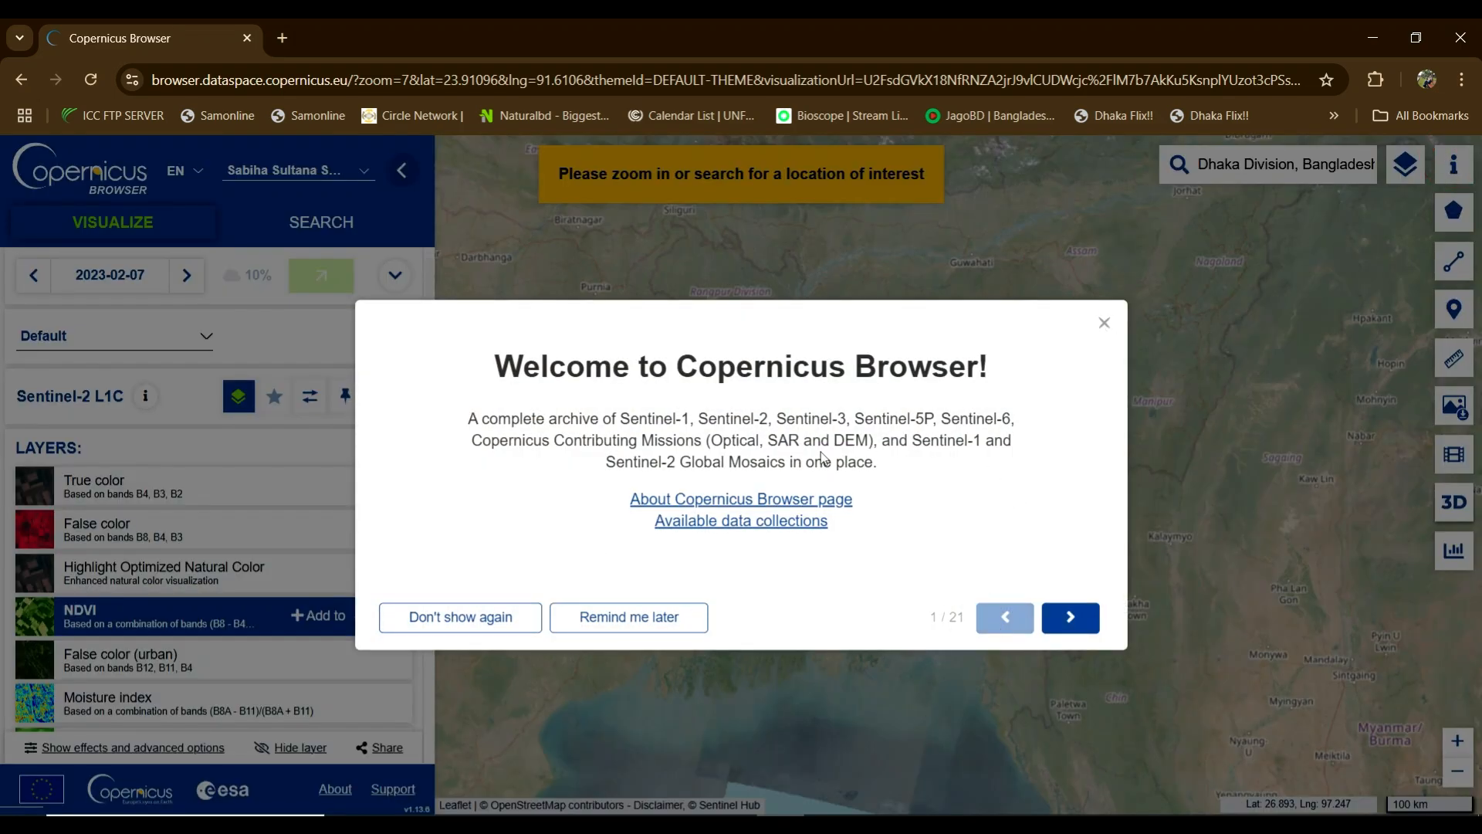
pyautogui.click(1073, 617)
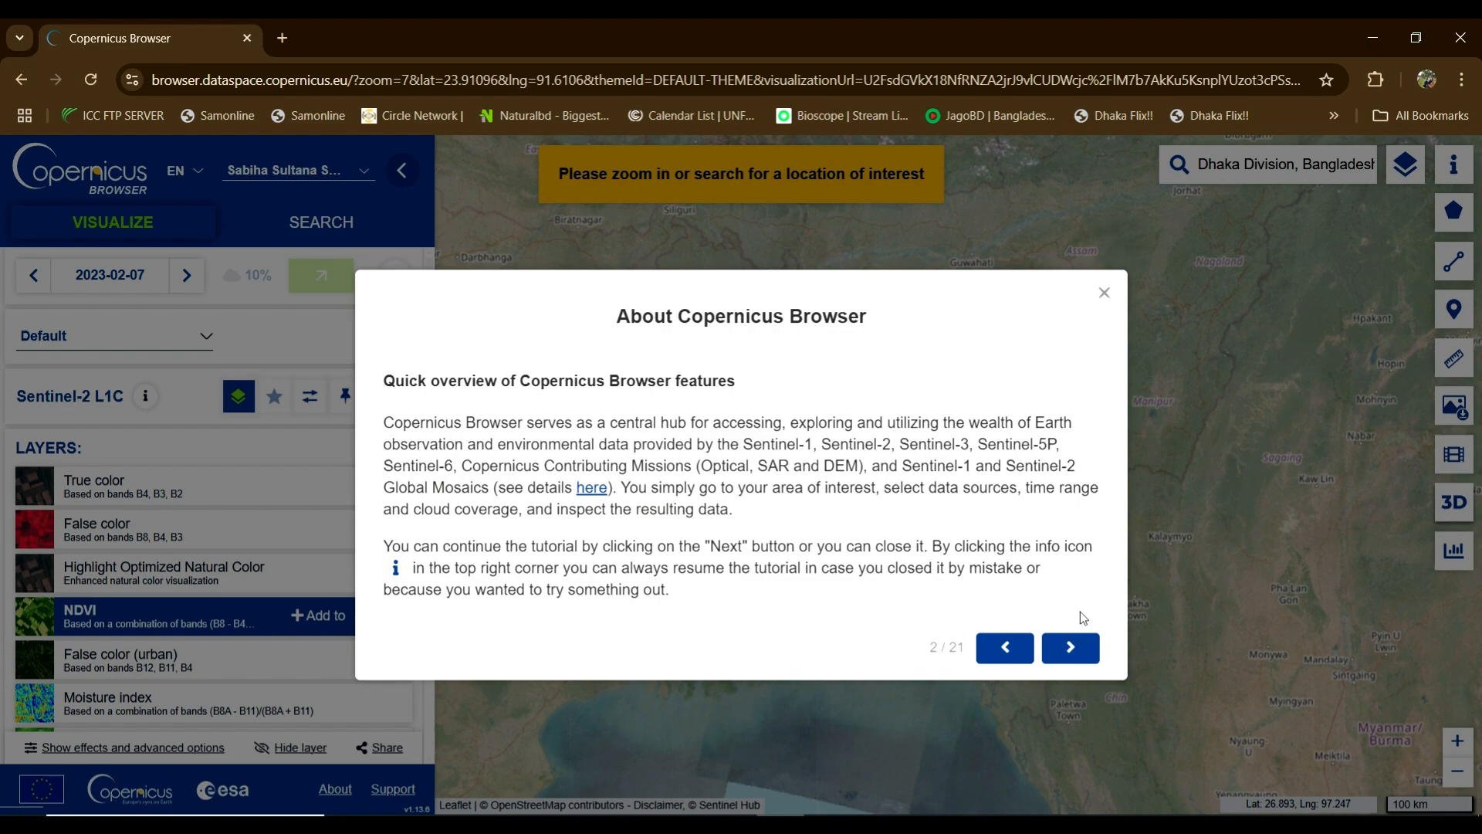
pyautogui.click(1055, 651)
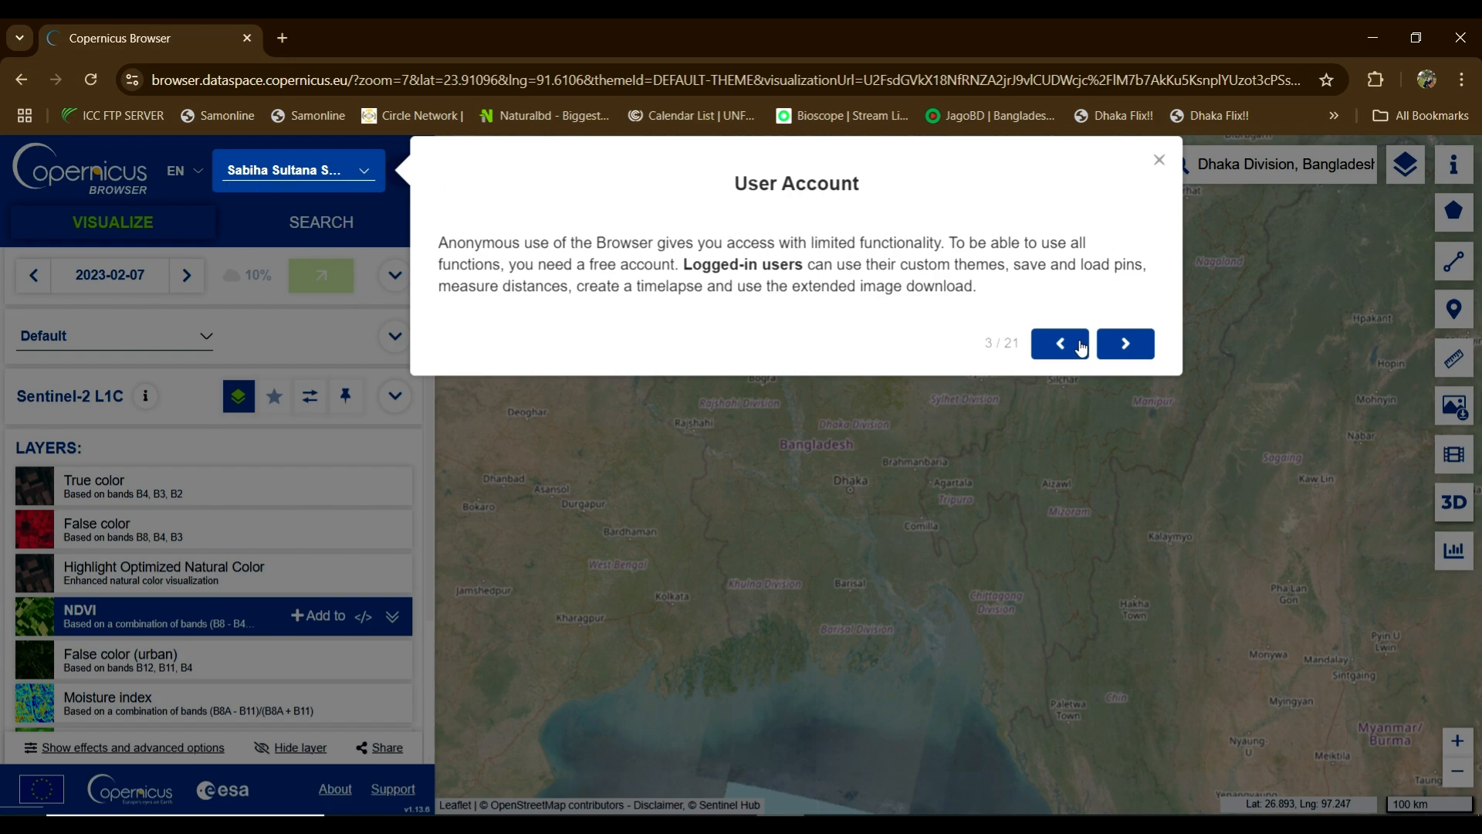
pyautogui.click(1108, 351)
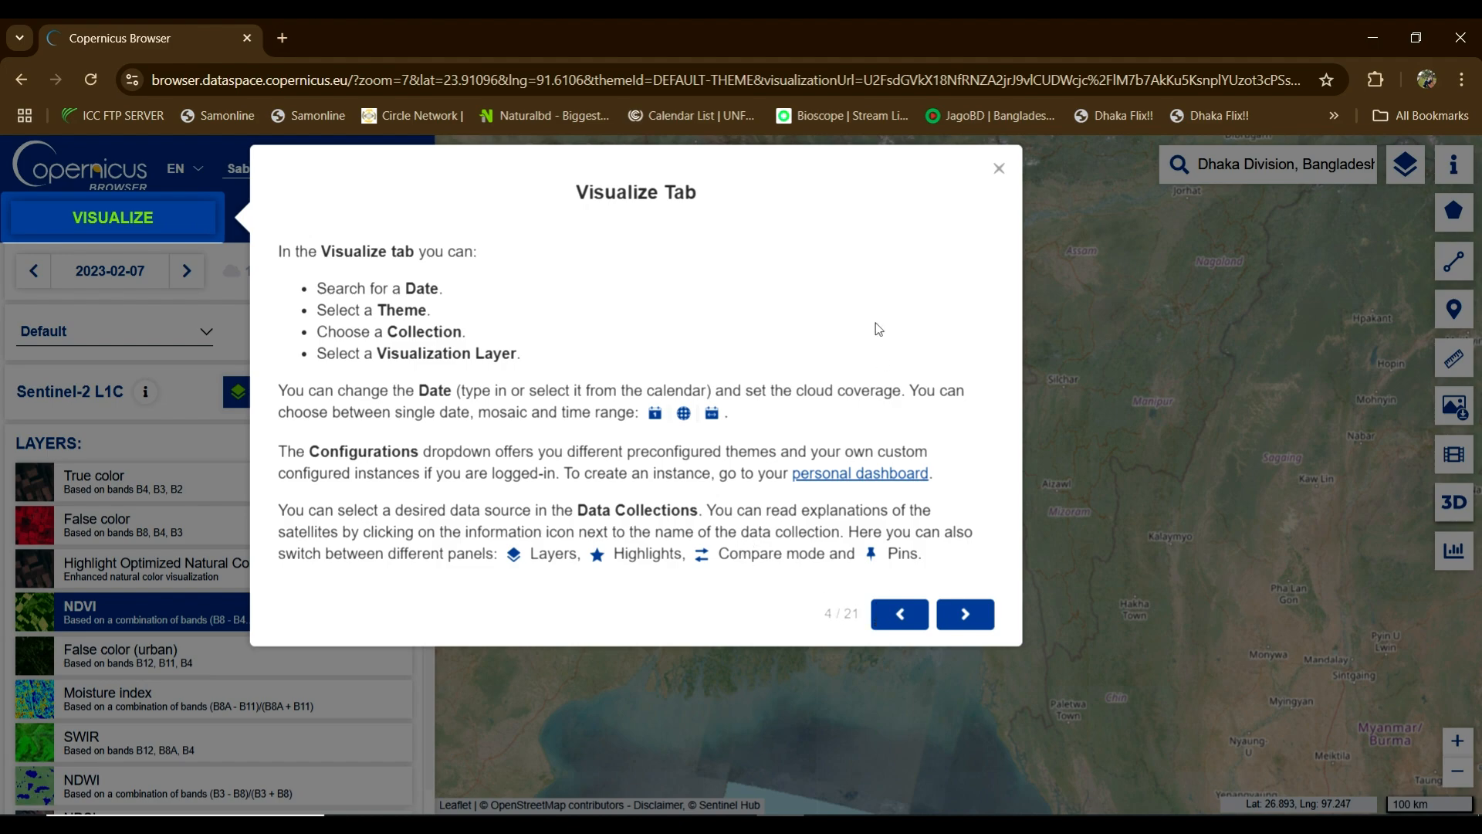
pyautogui.moveTo(846, 613); pyautogui.dragTo(857, 613)
pyautogui.click(999, 168)
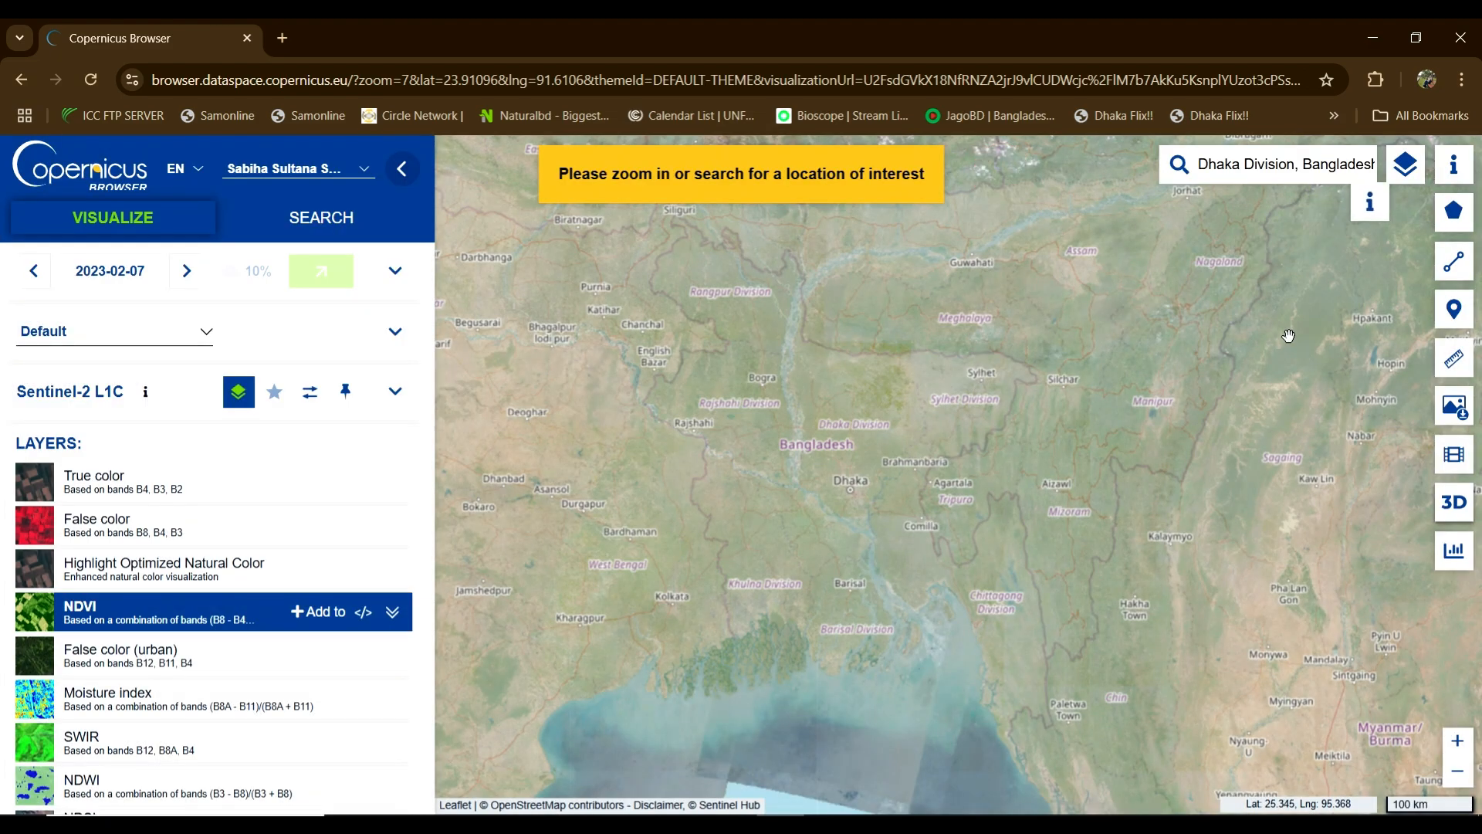
pyautogui.moveTo(1456, 216)
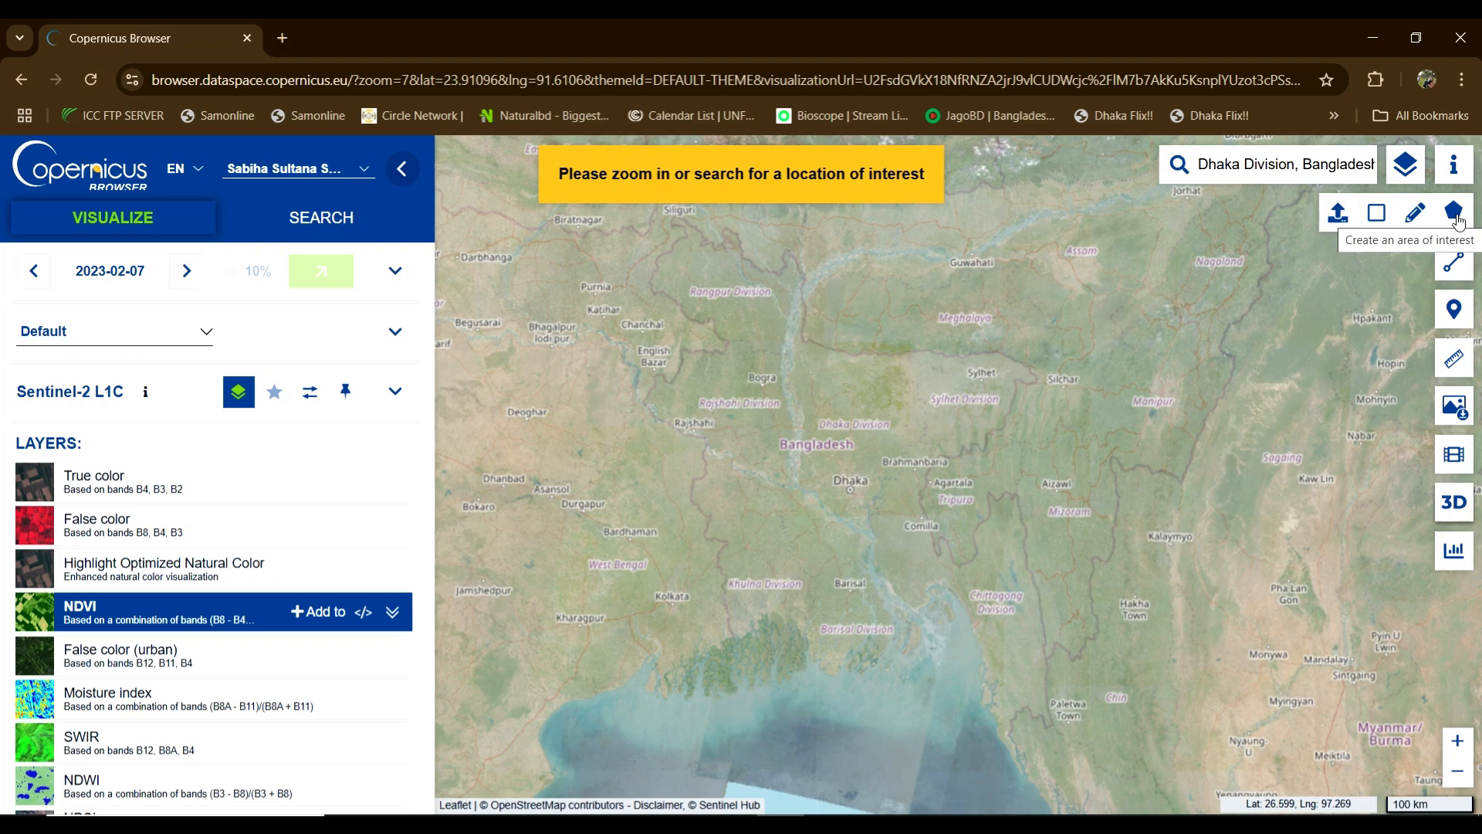
pyautogui.click(1417, 213)
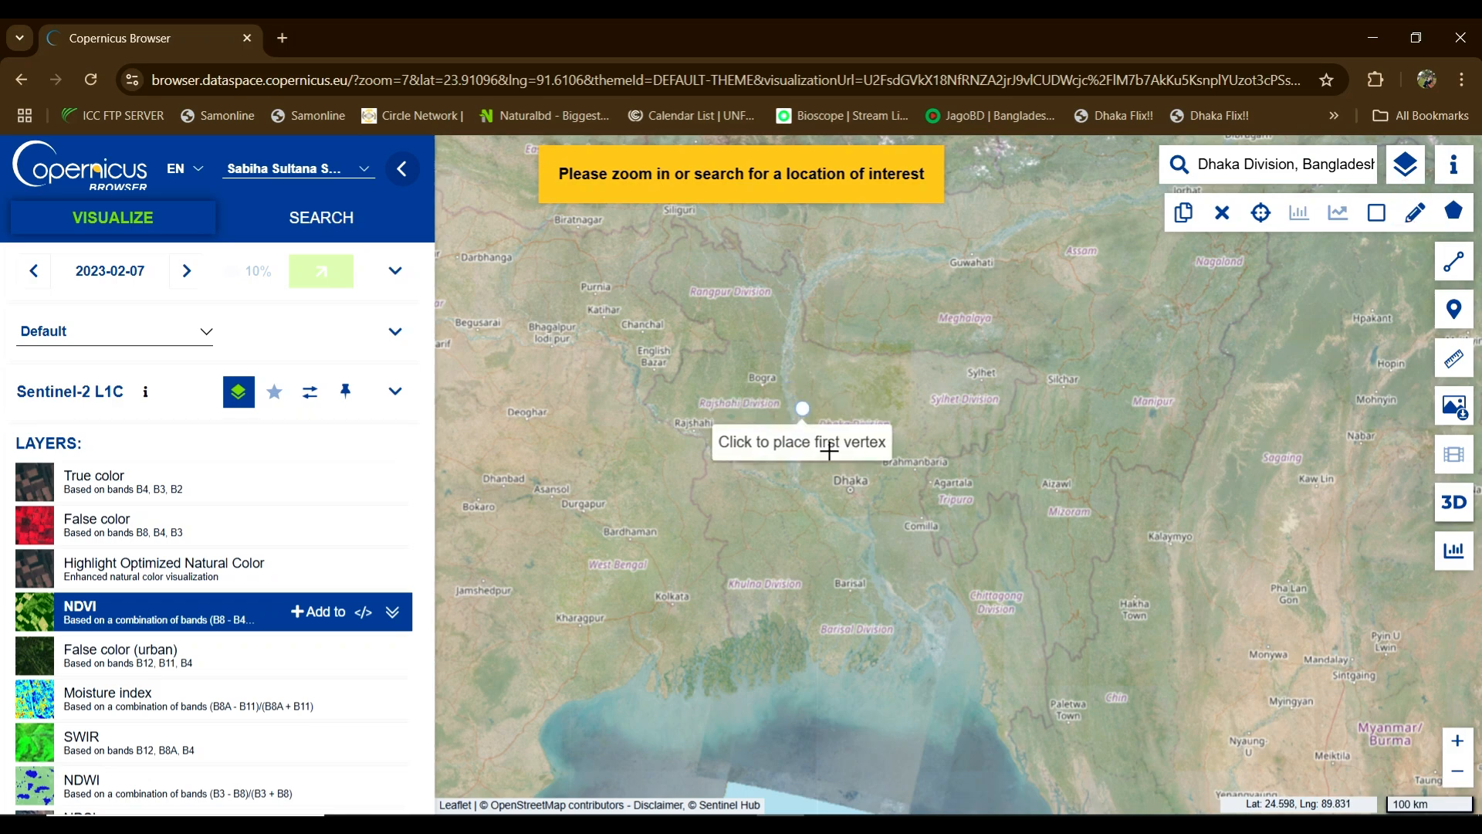
pyautogui.click(792, 386)
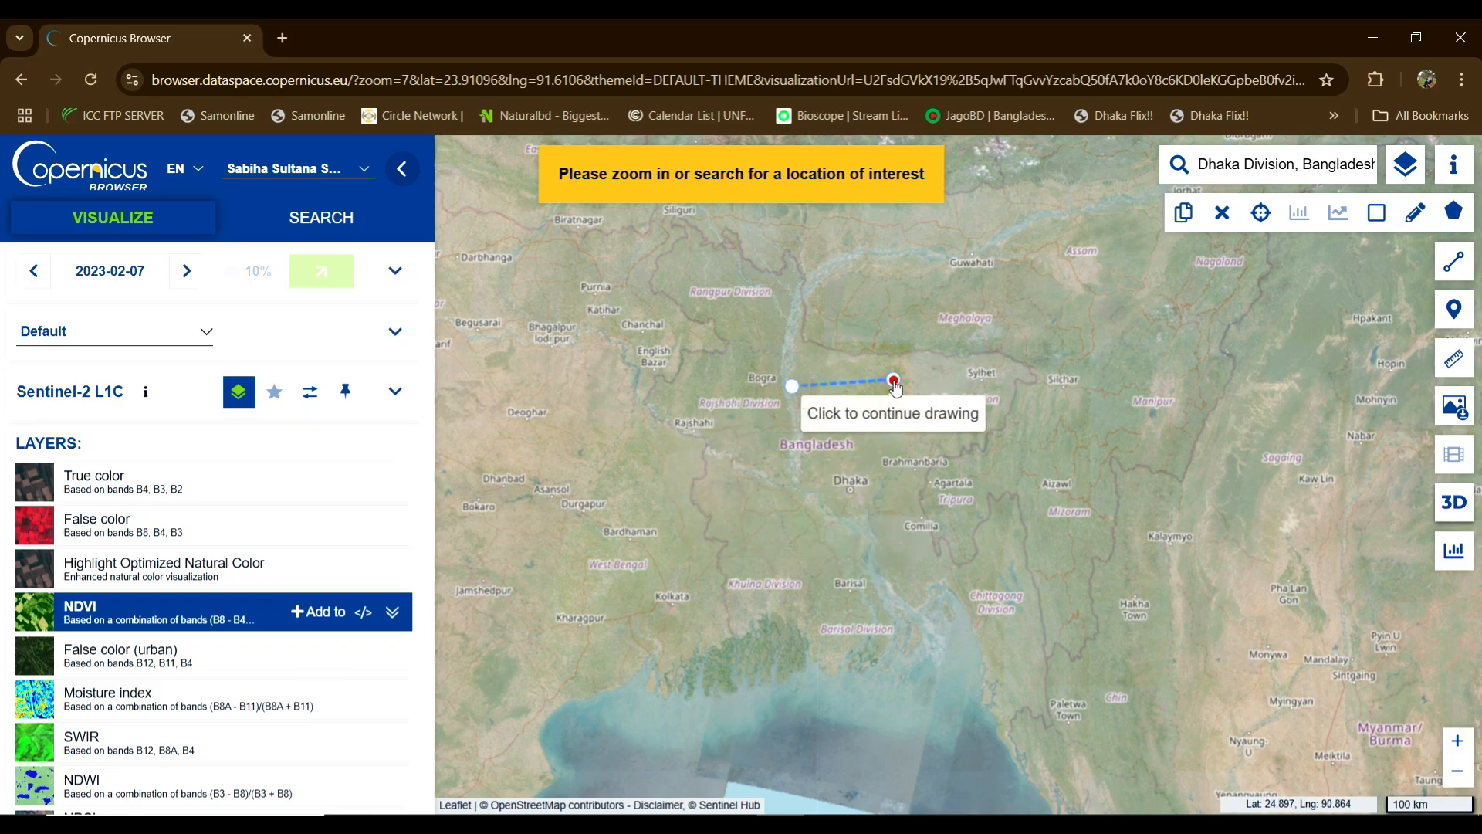
pyautogui.click(882, 384)
pyautogui.click(924, 447)
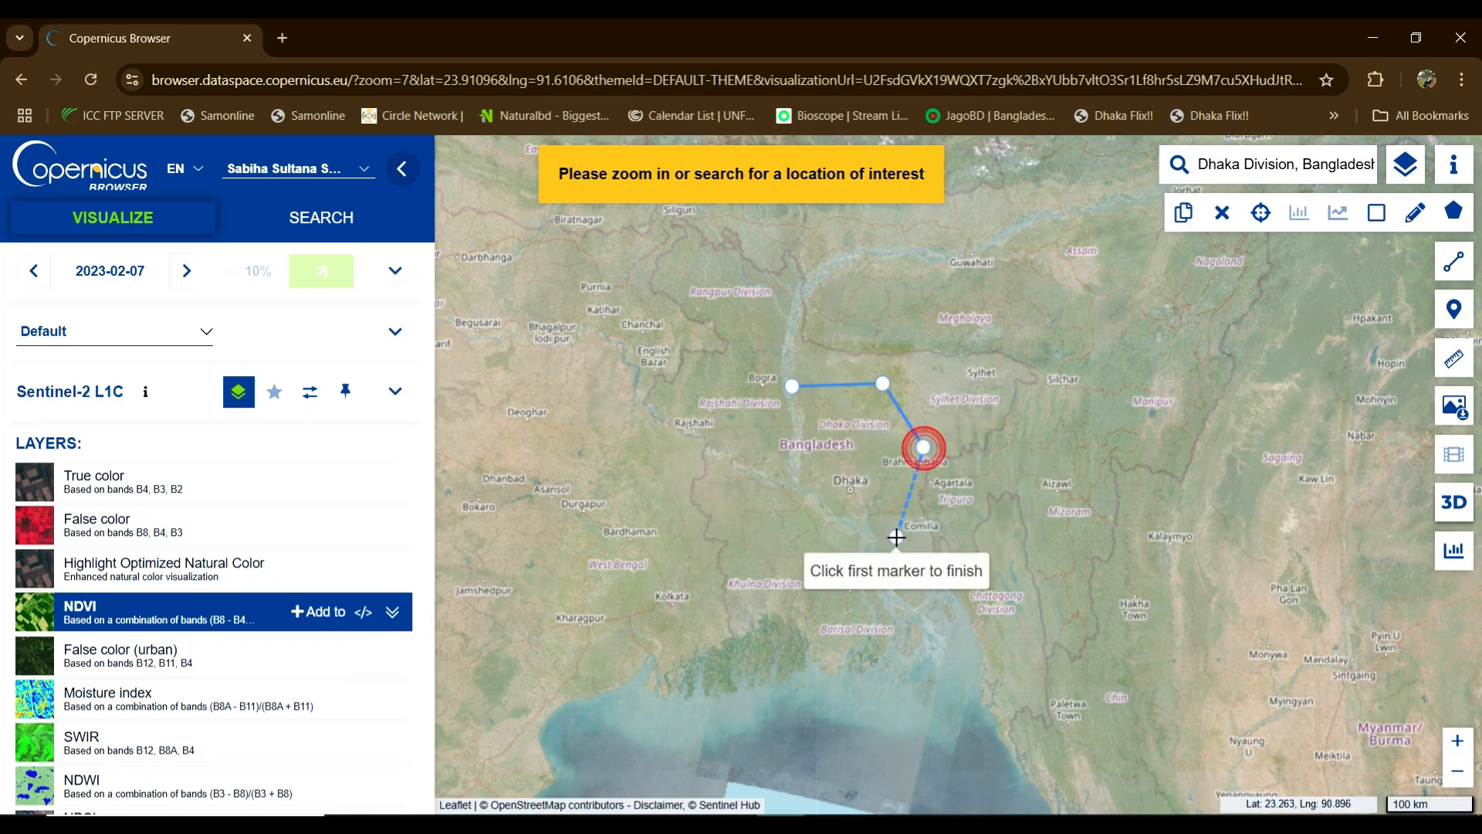
pyautogui.click(896, 538)
pyautogui.click(830, 553)
pyautogui.click(731, 457)
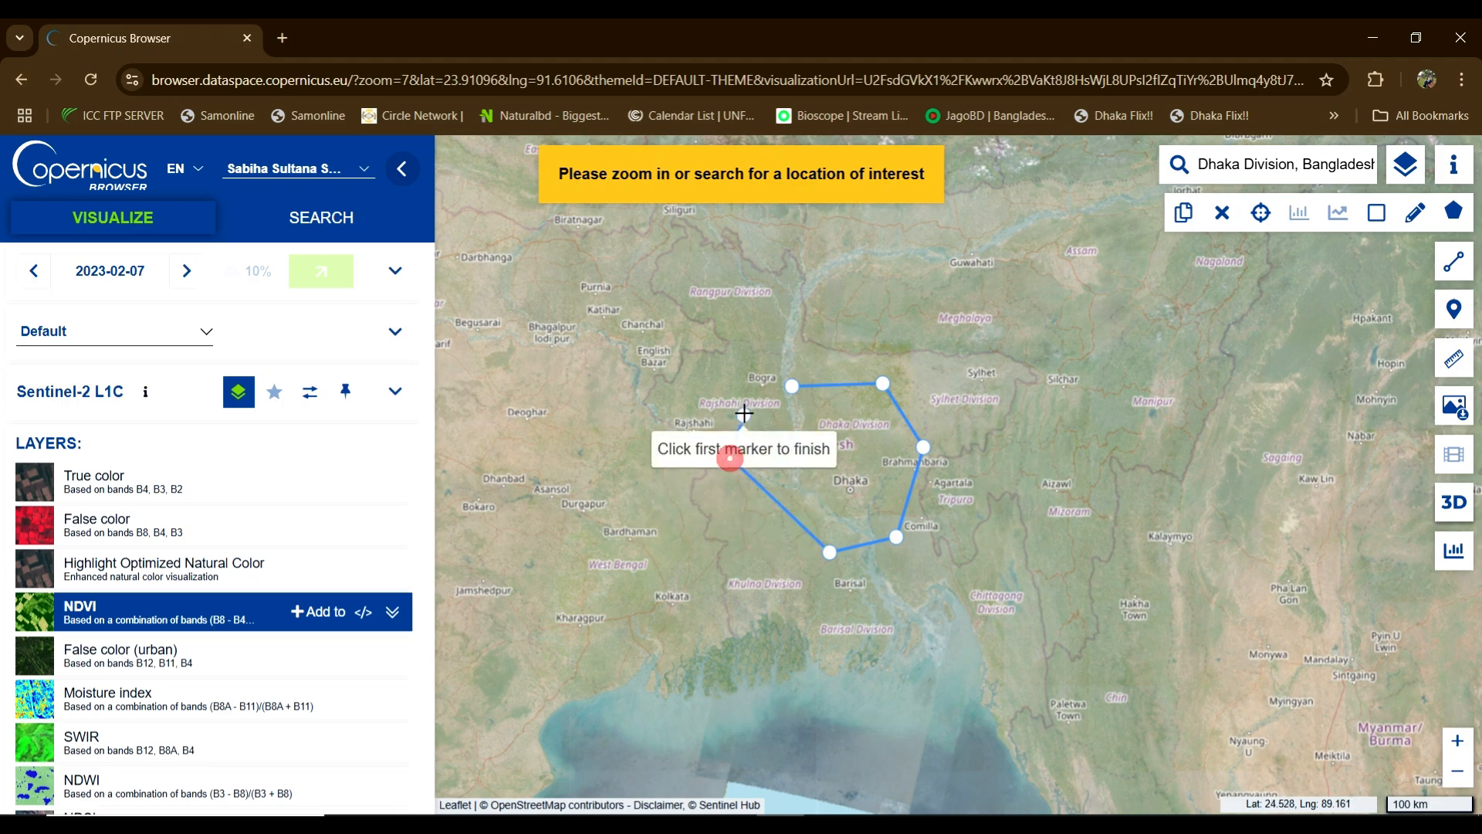
pyautogui.click(745, 417)
pyautogui.click(784, 387)
pyautogui.scroll(1, 783, 387)
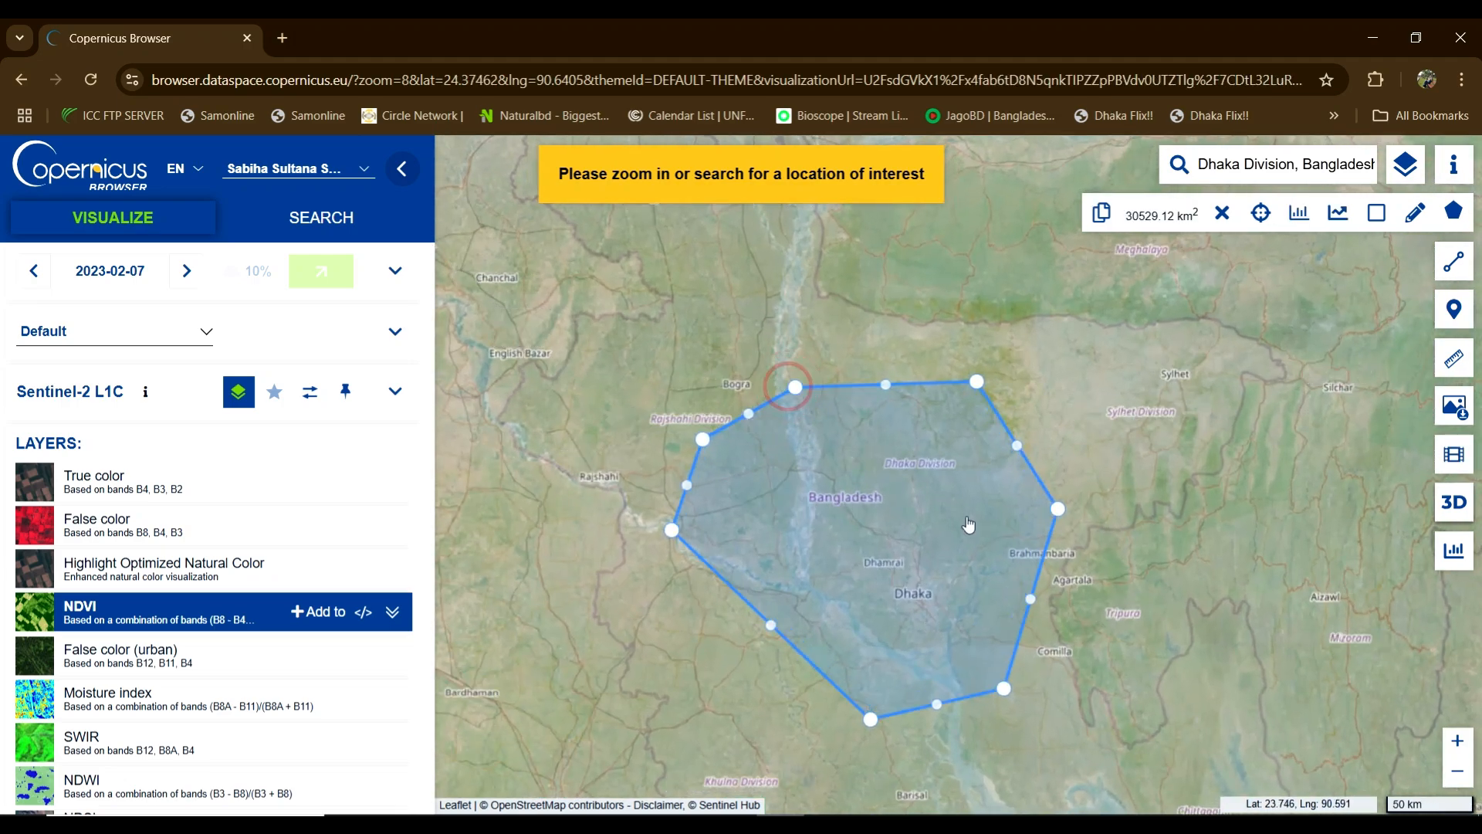
pyautogui.scroll(1, 1024, 543)
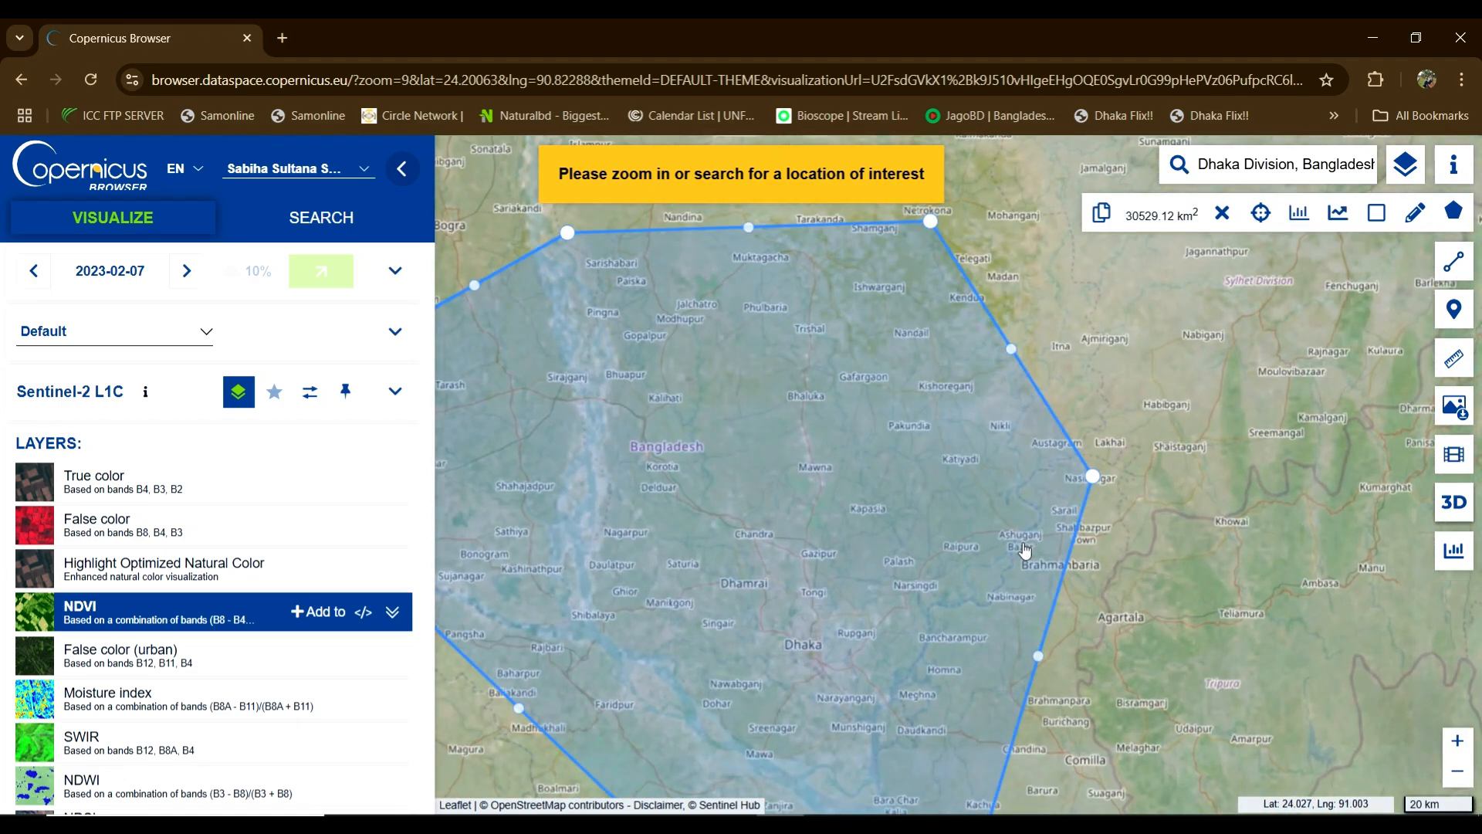
pyautogui.scroll(-2, 1024, 544)
pyautogui.moveTo(1125, 558); pyautogui.dragTo(967, 443)
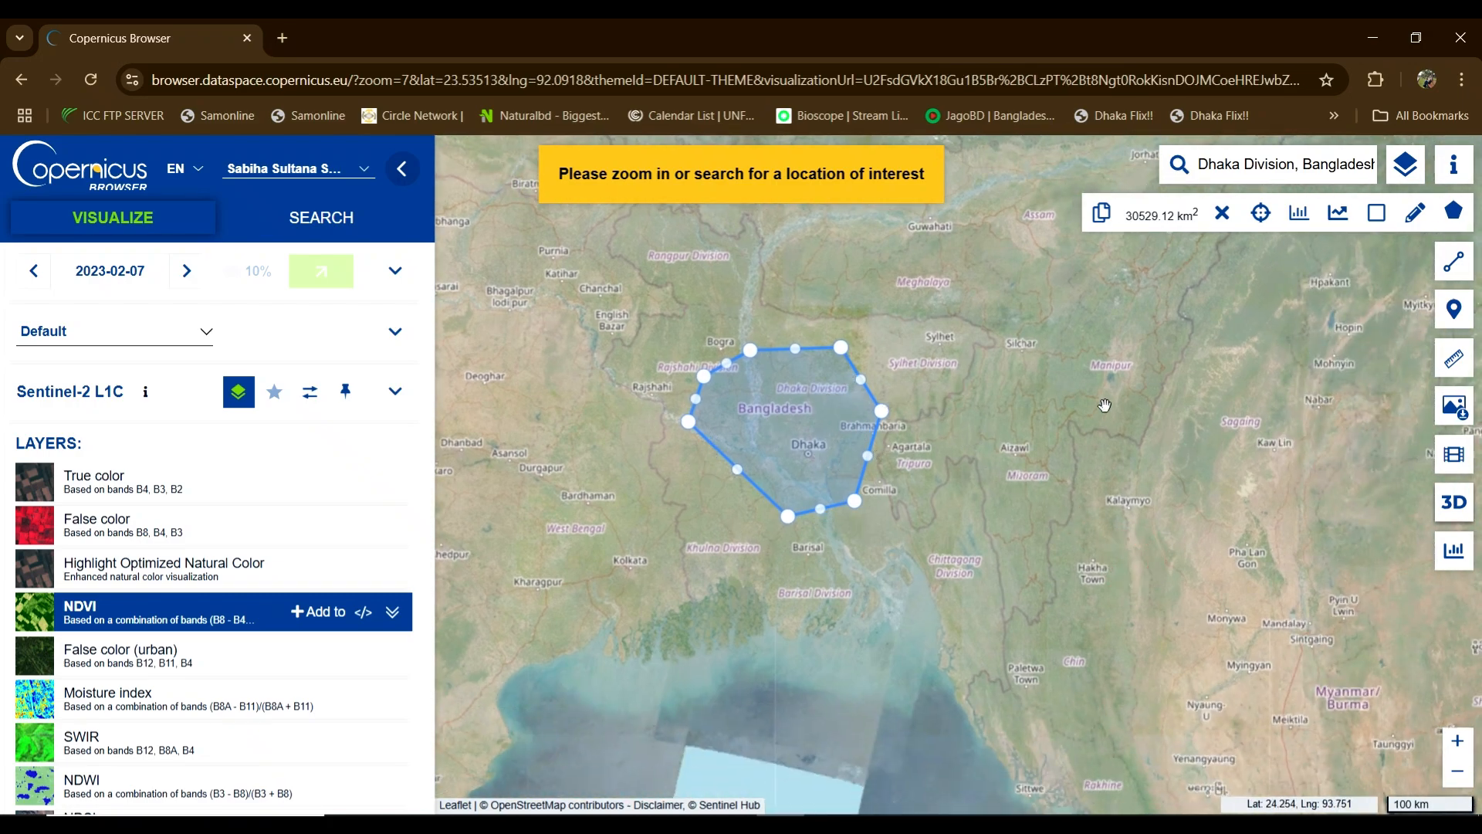
pyautogui.click(1222, 213)
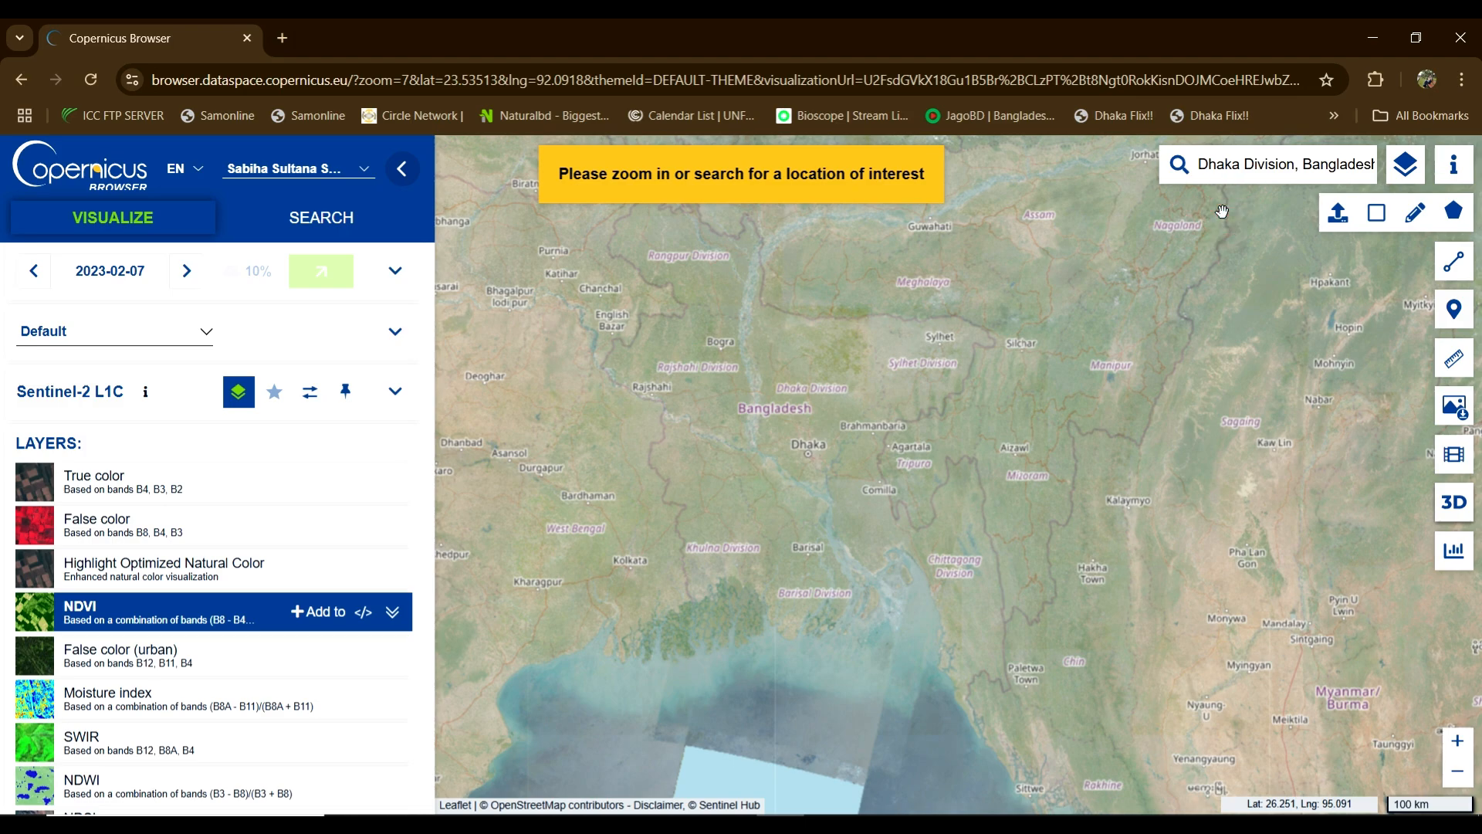
pyautogui.click(1453, 210)
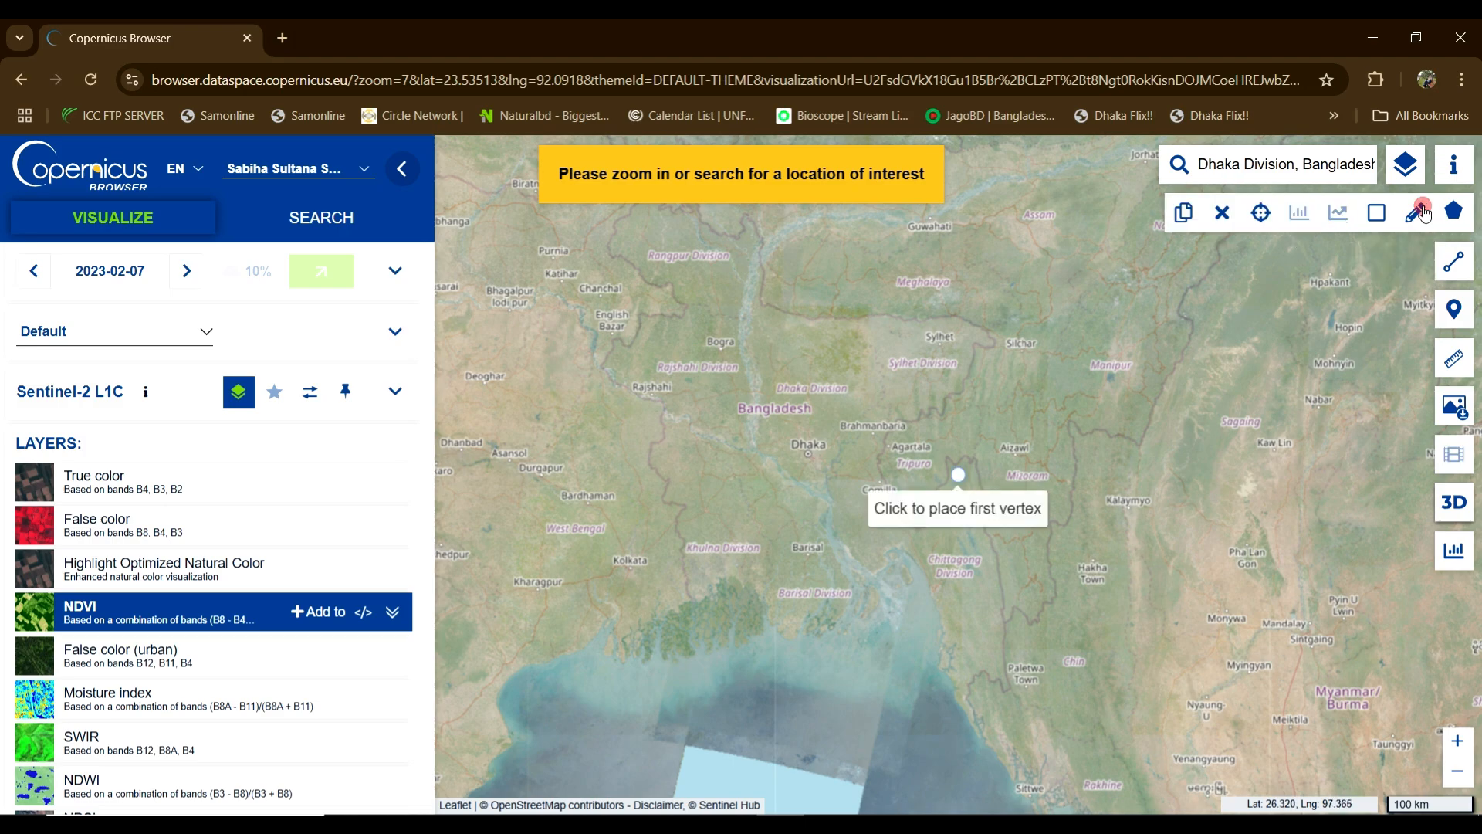
pyautogui.click(731, 384)
pyautogui.click(911, 385)
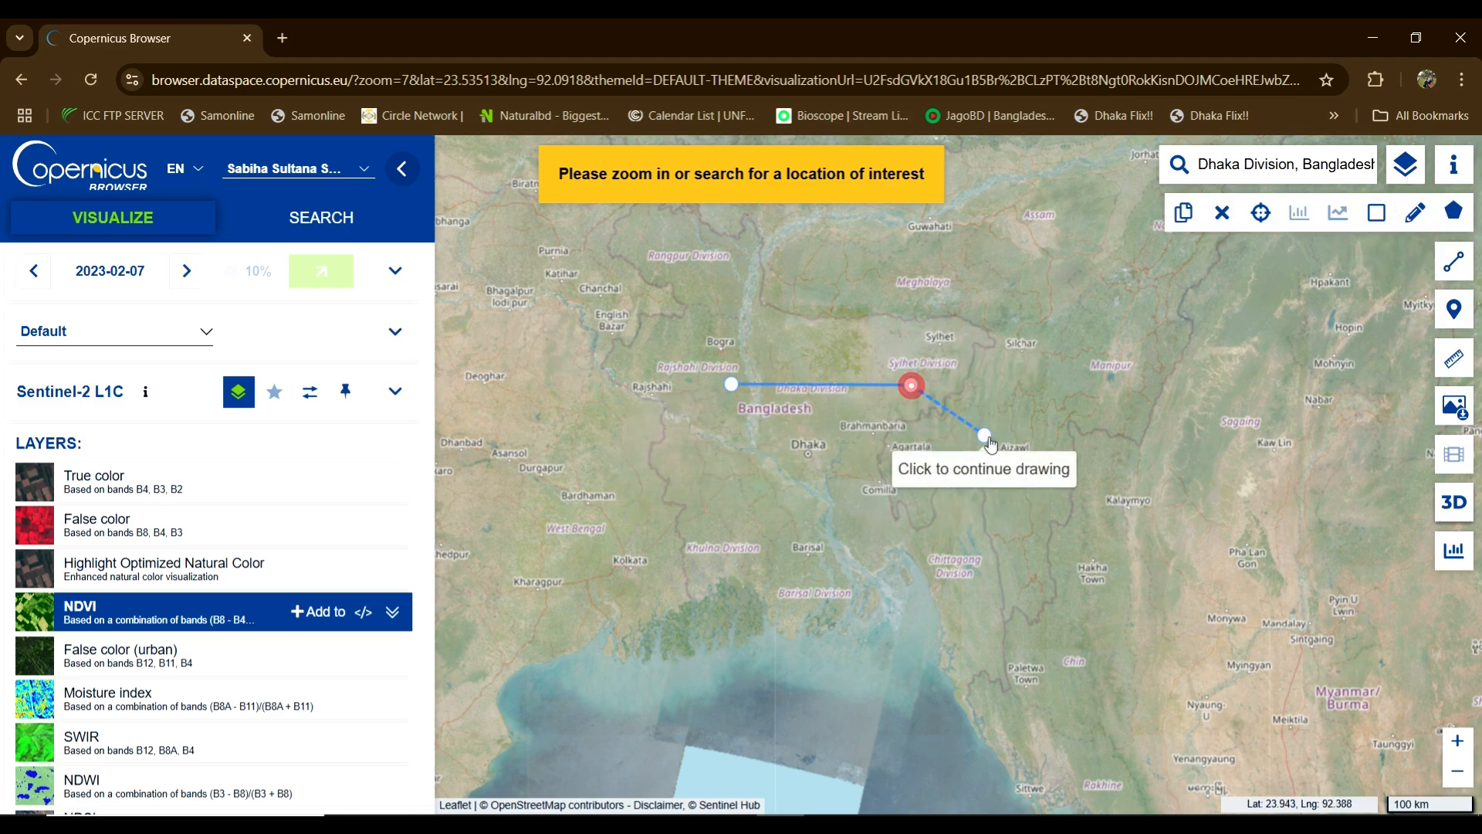
pyautogui.click(1011, 569)
pyautogui.click(620, 515)
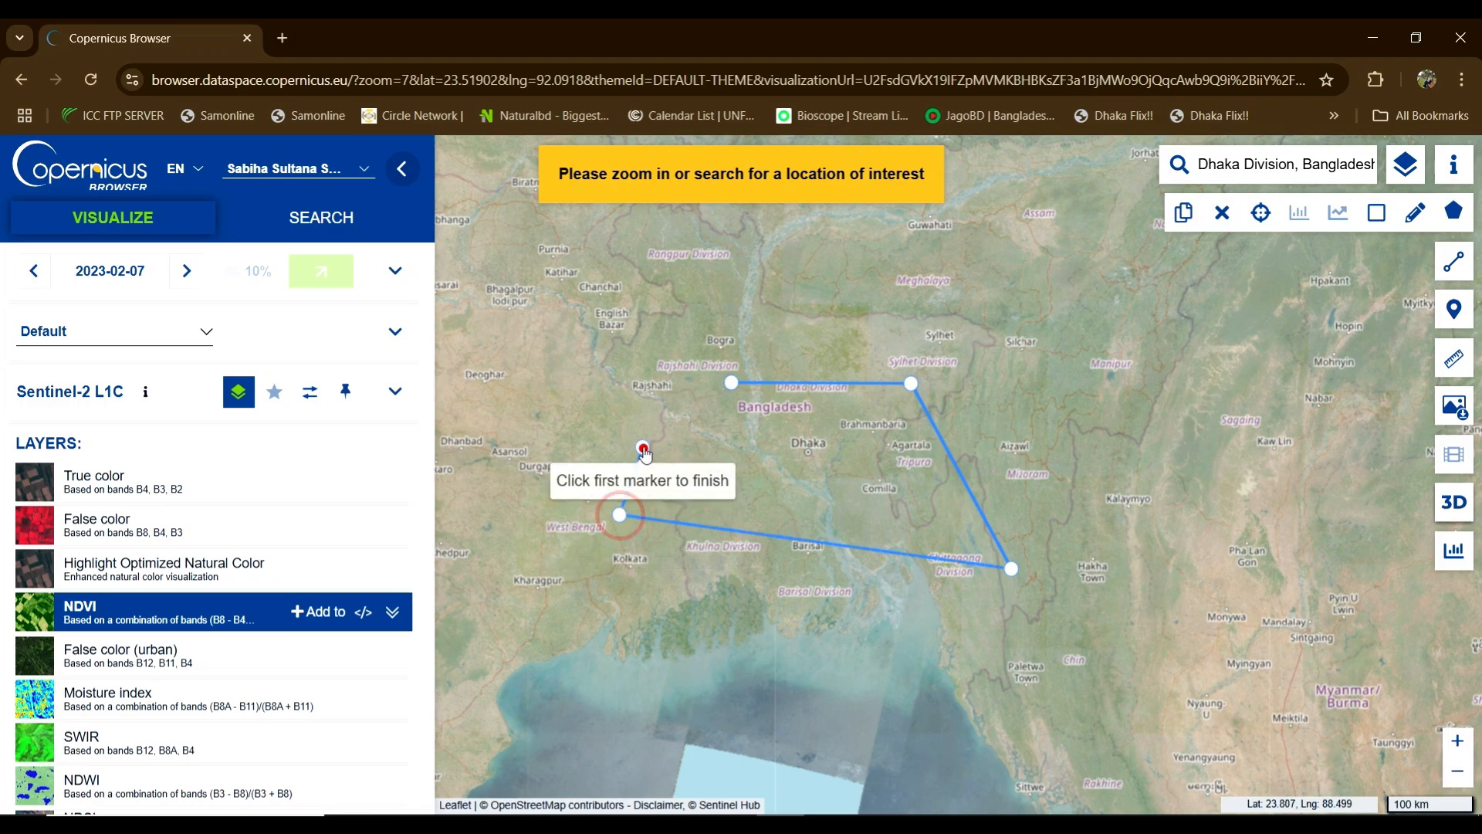
pyautogui.click(643, 447)
pyautogui.click(731, 382)
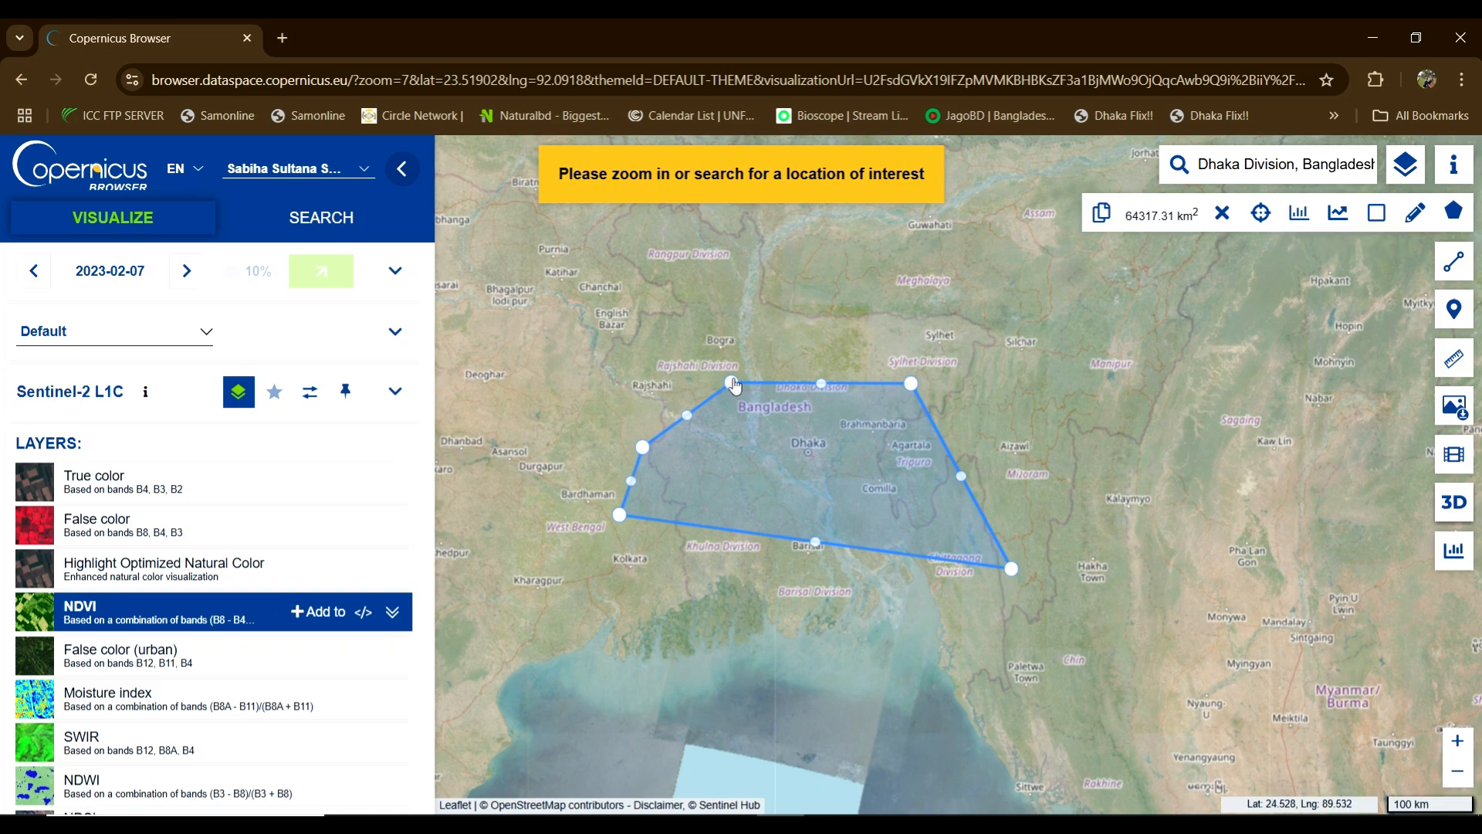
pyautogui.moveTo(731, 382); pyautogui.dragTo(665, 395)
pyautogui.click(685, 408)
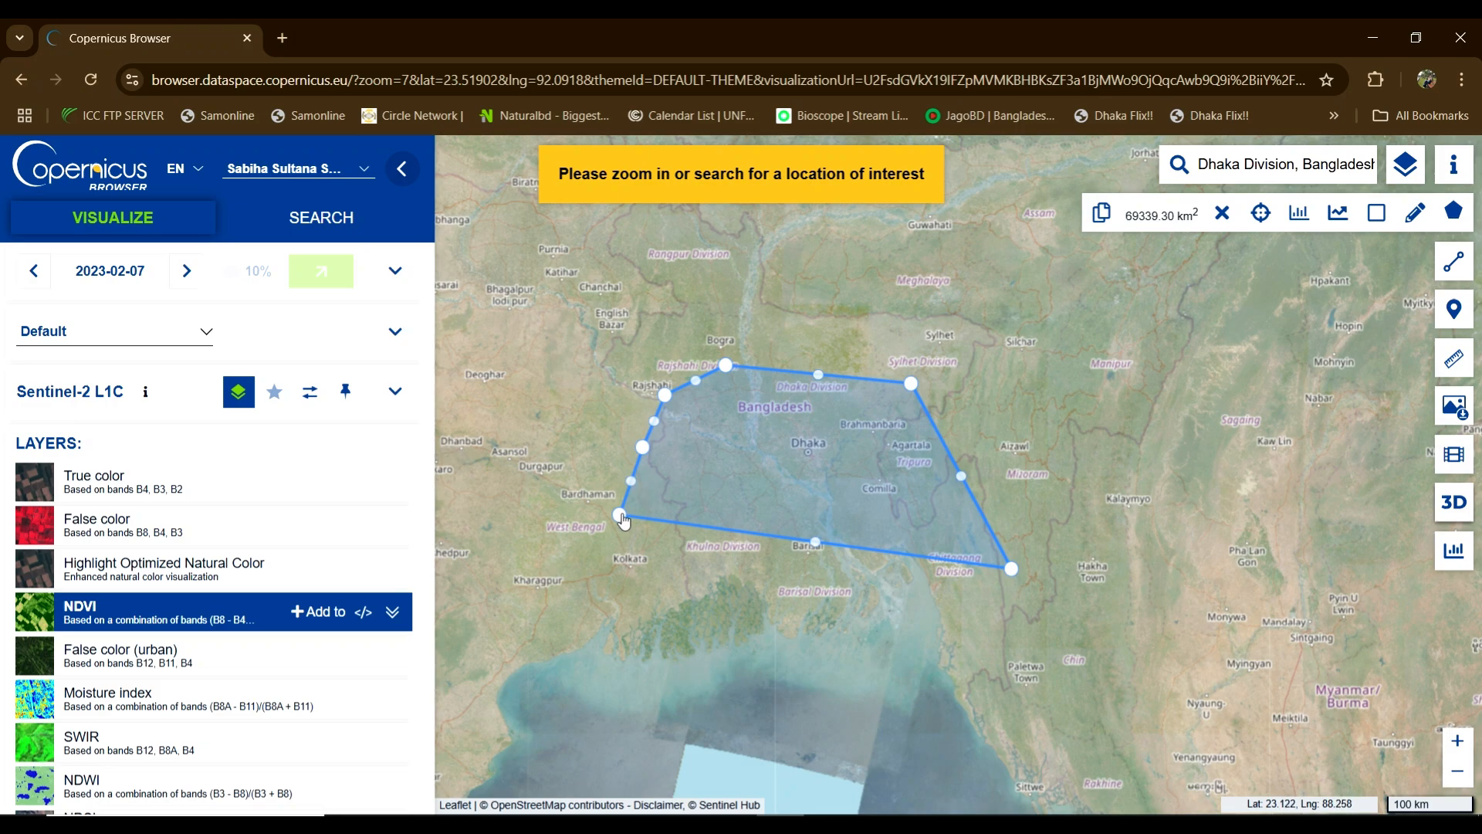
pyautogui.moveTo(619, 514); pyautogui.dragTo(708, 566)
pyautogui.moveTo(910, 384); pyautogui.dragTo(920, 376)
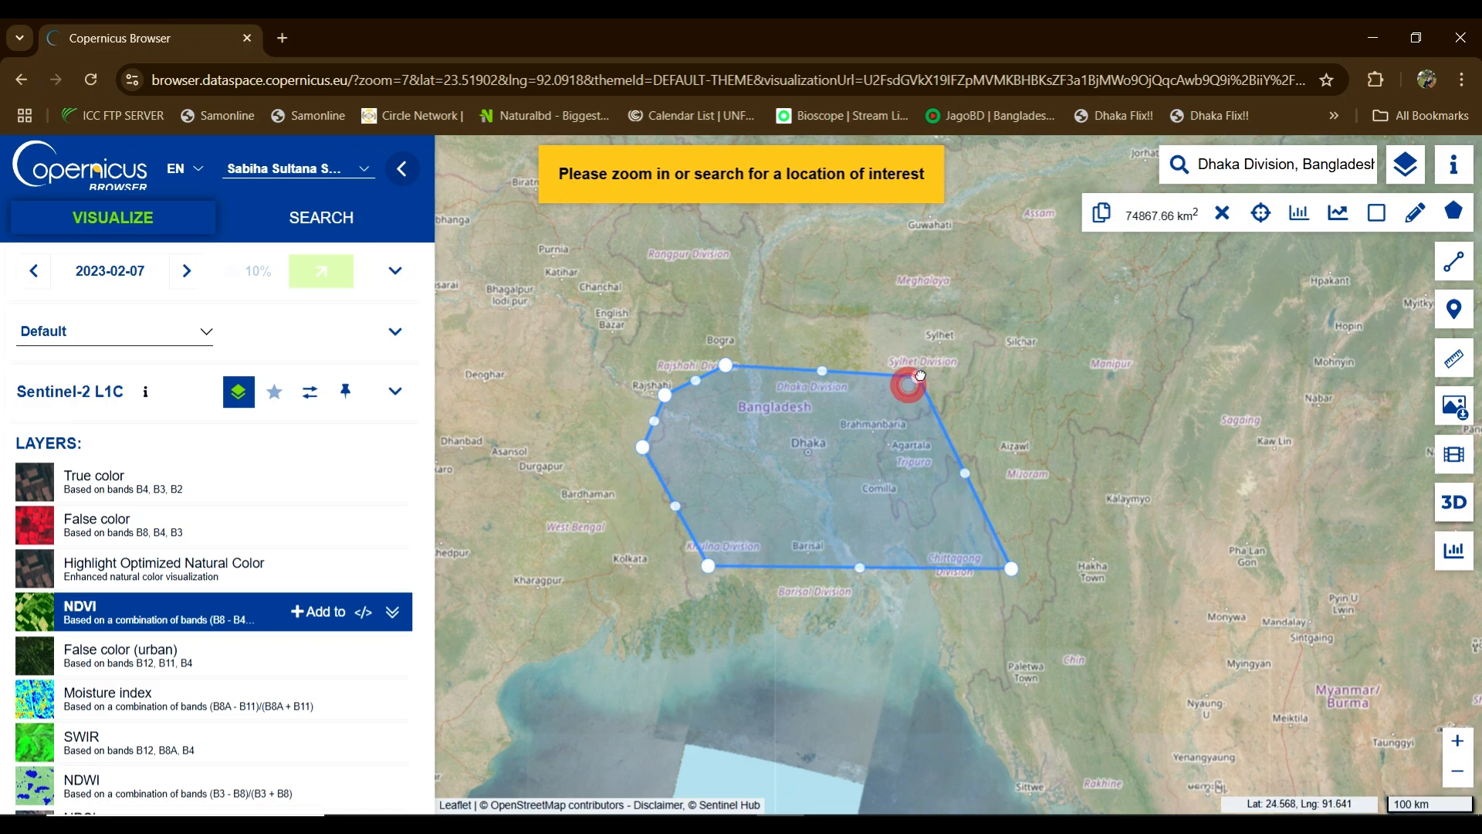
pyautogui.click(1223, 216)
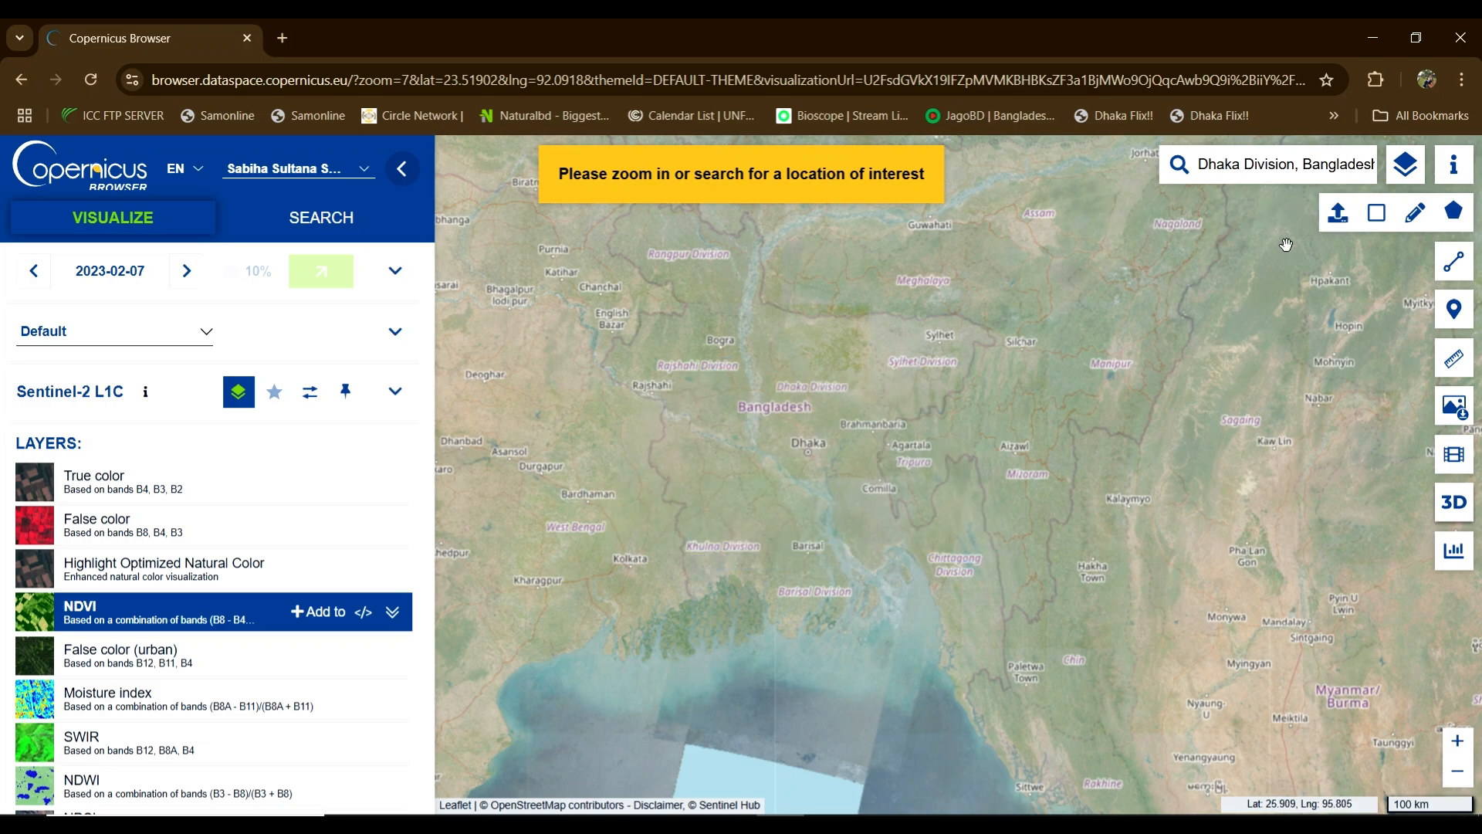
# Step: Draw a rectangle from near Dhaka Division to near Comilla, about 25,828.33 km²
pyautogui.click(1379, 217)
pyautogui.moveTo(1419, 171)
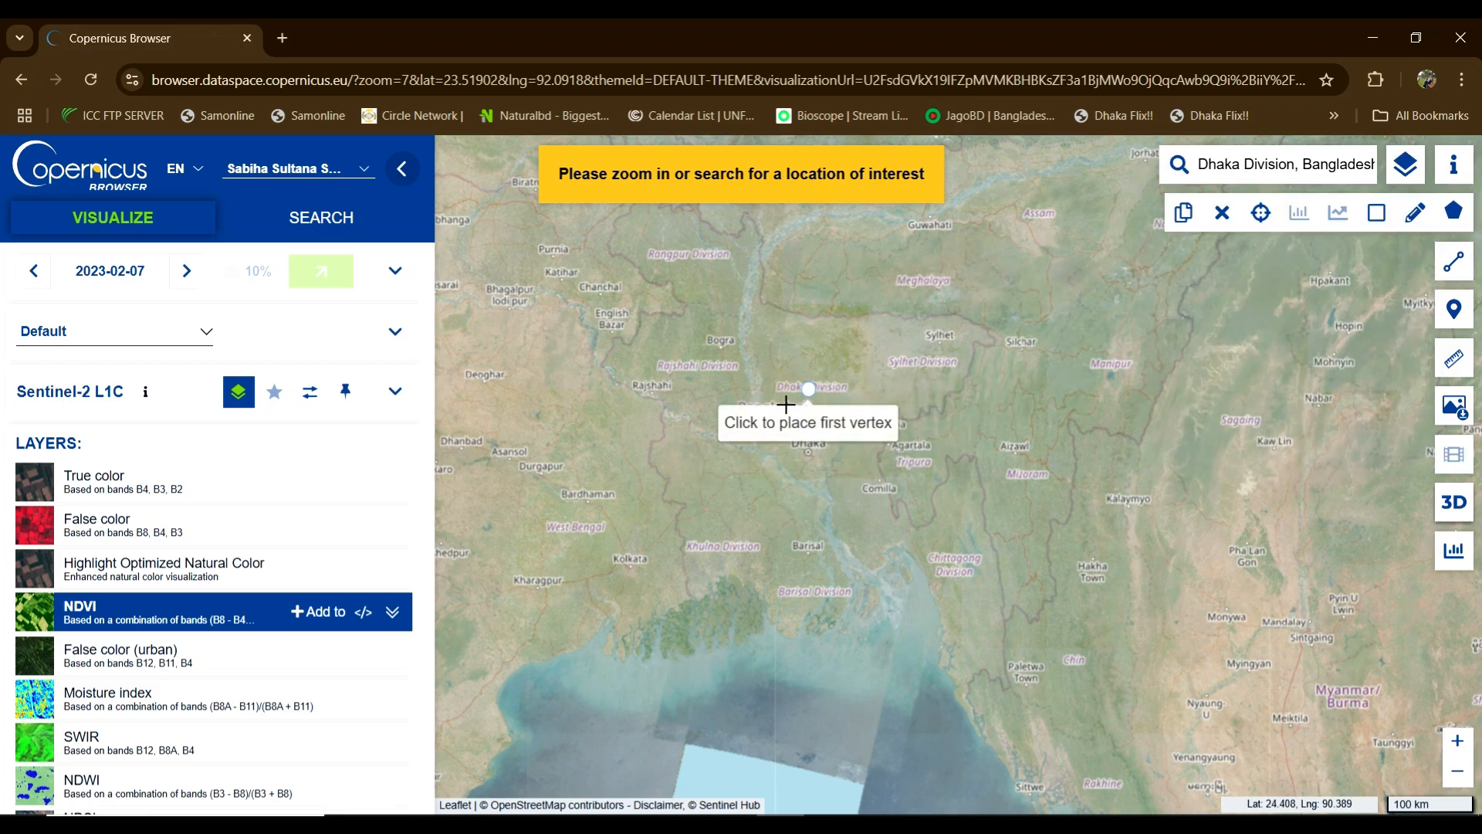
pyautogui.click(731, 404)
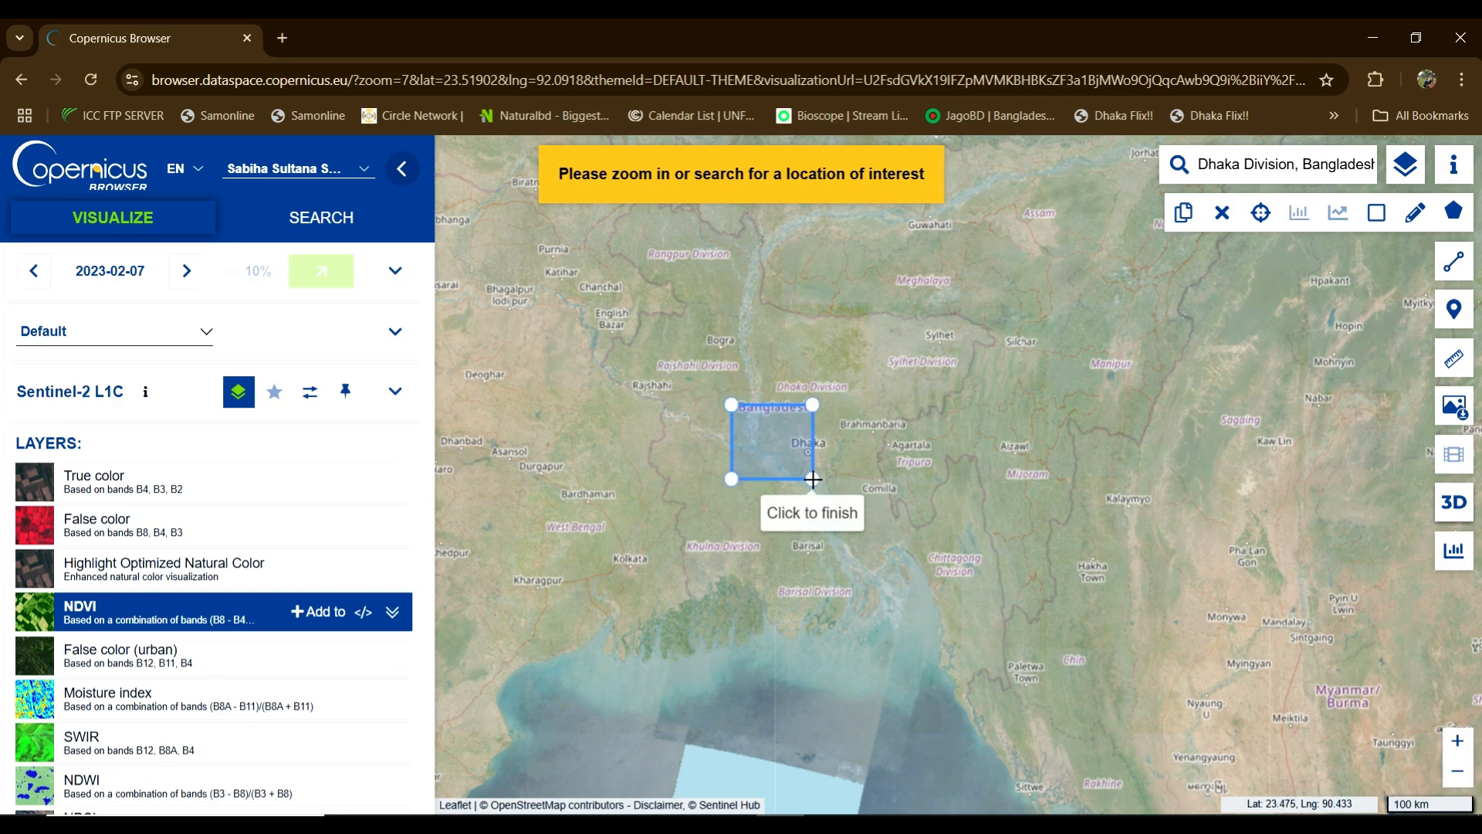
pyautogui.click(888, 527)
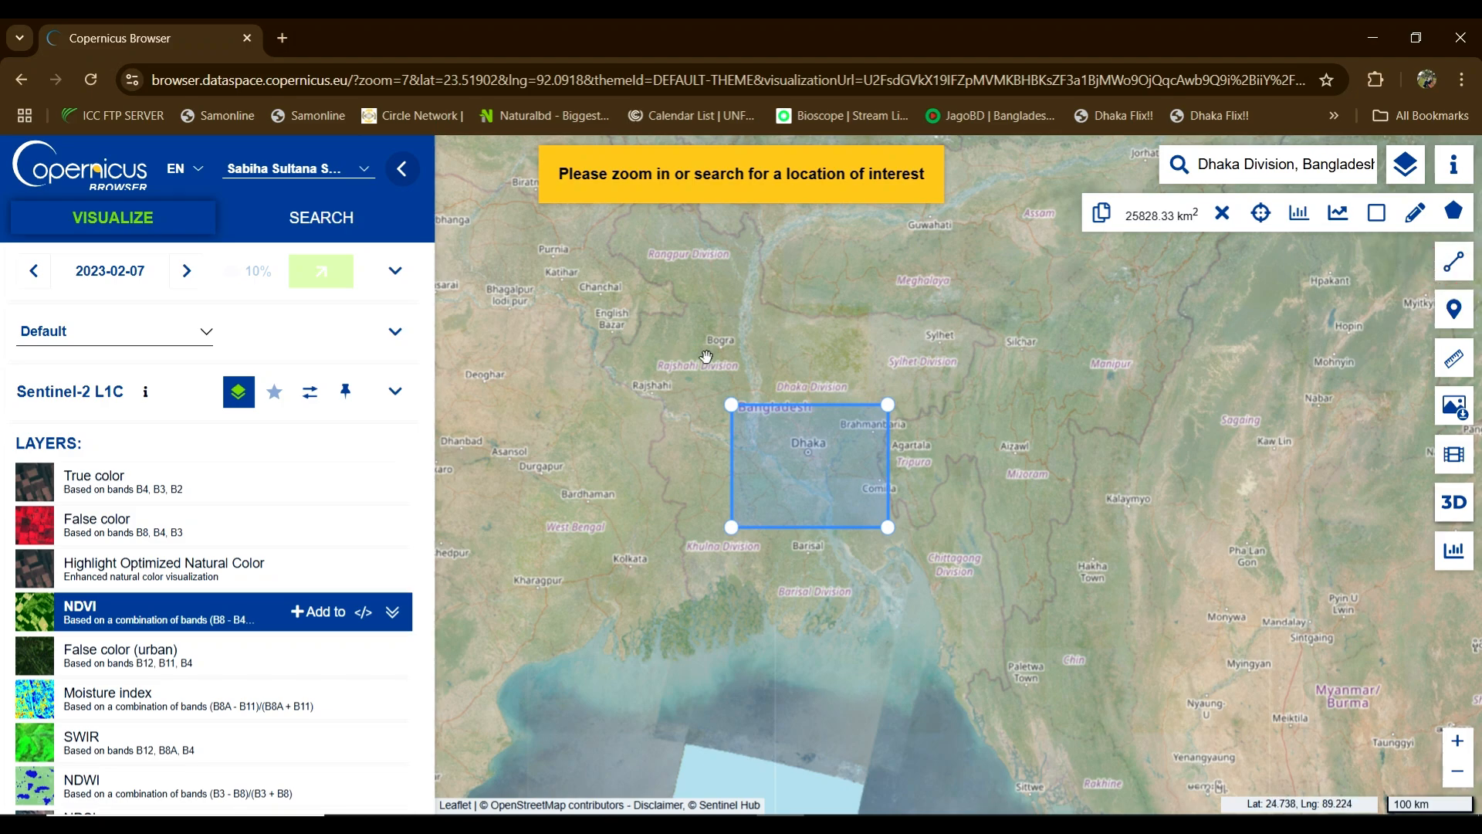
# Step: Draw a 449.23 km line with vertices near Sylhet, Manipur, Mizoram and Hakha
pyautogui.click(1448, 265)
pyautogui.click(1448, 266)
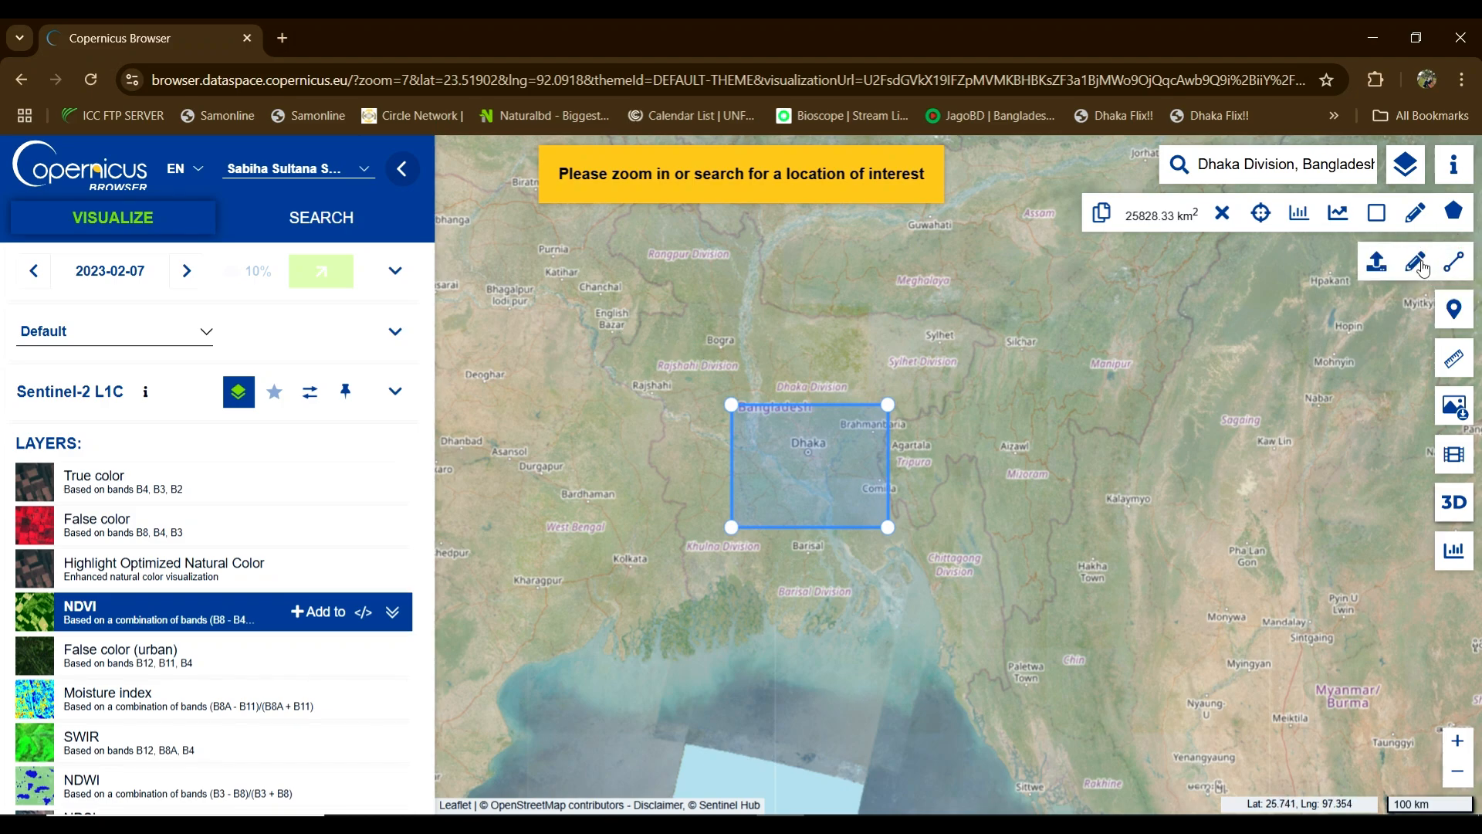
pyautogui.click(1419, 263)
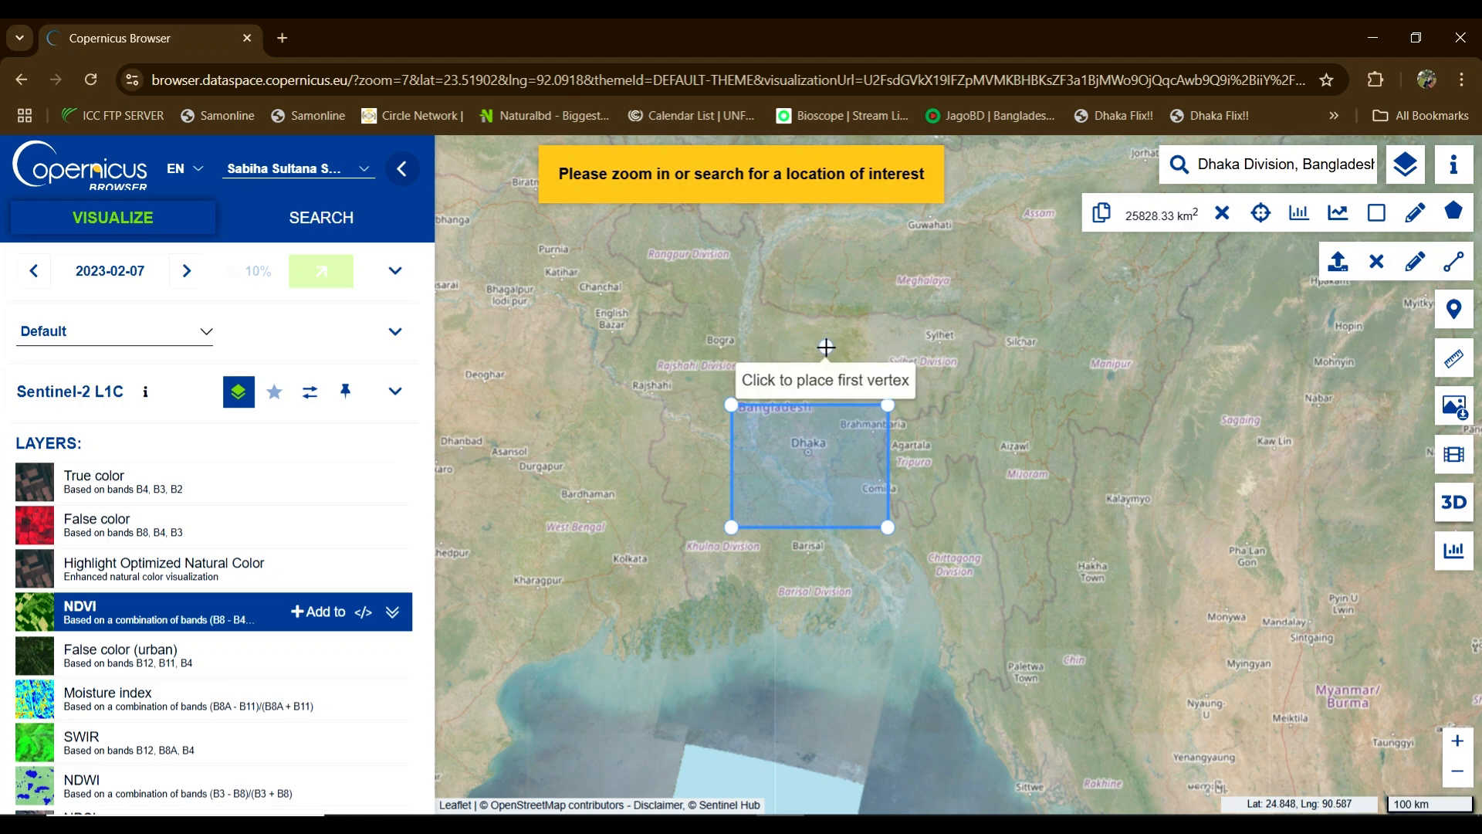
pyautogui.click(825, 346)
pyautogui.click(939, 338)
pyautogui.click(1048, 369)
pyautogui.click(1081, 455)
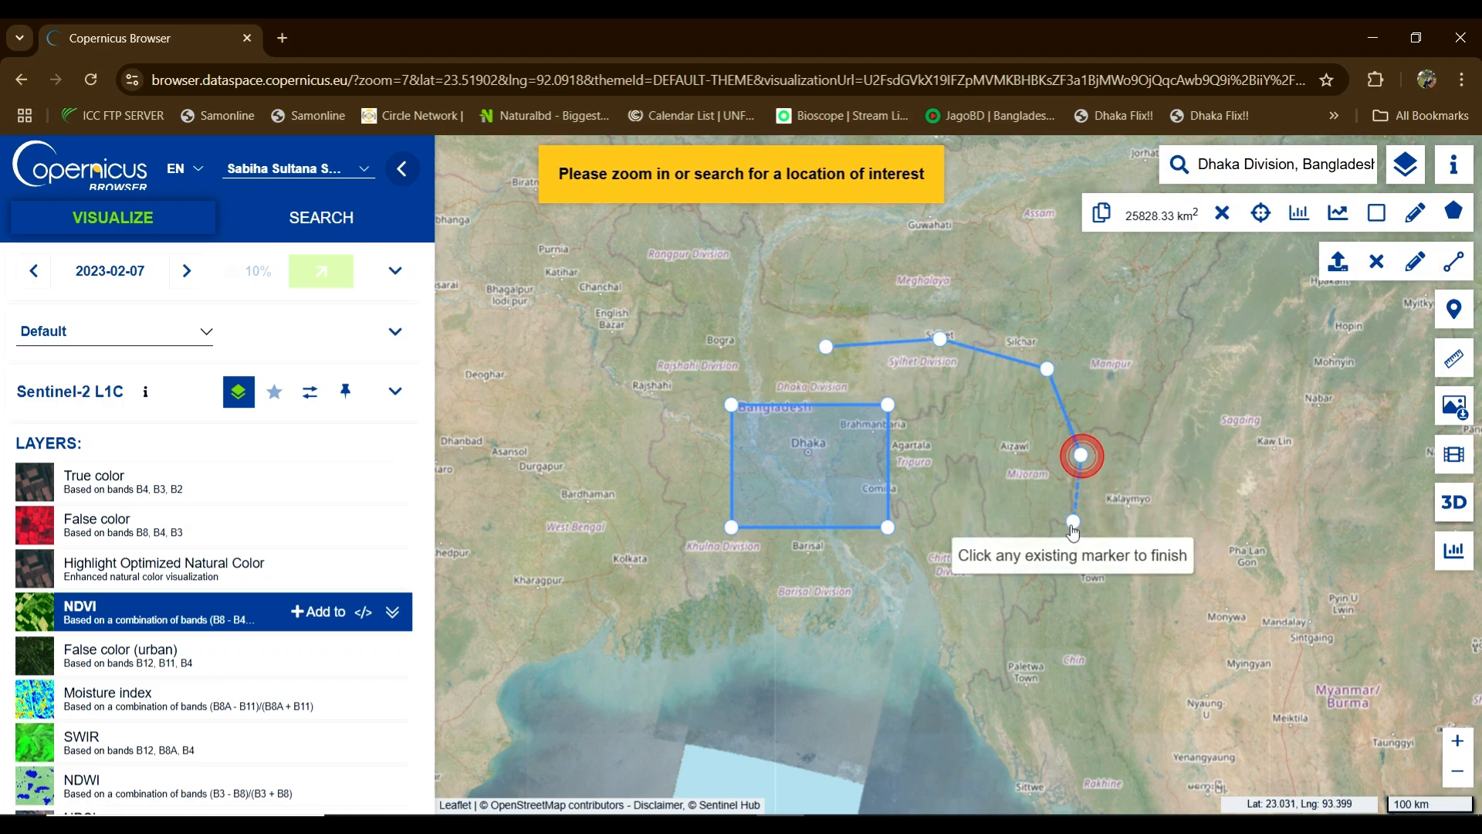
pyautogui.click(1063, 525)
pyautogui.click(1062, 525)
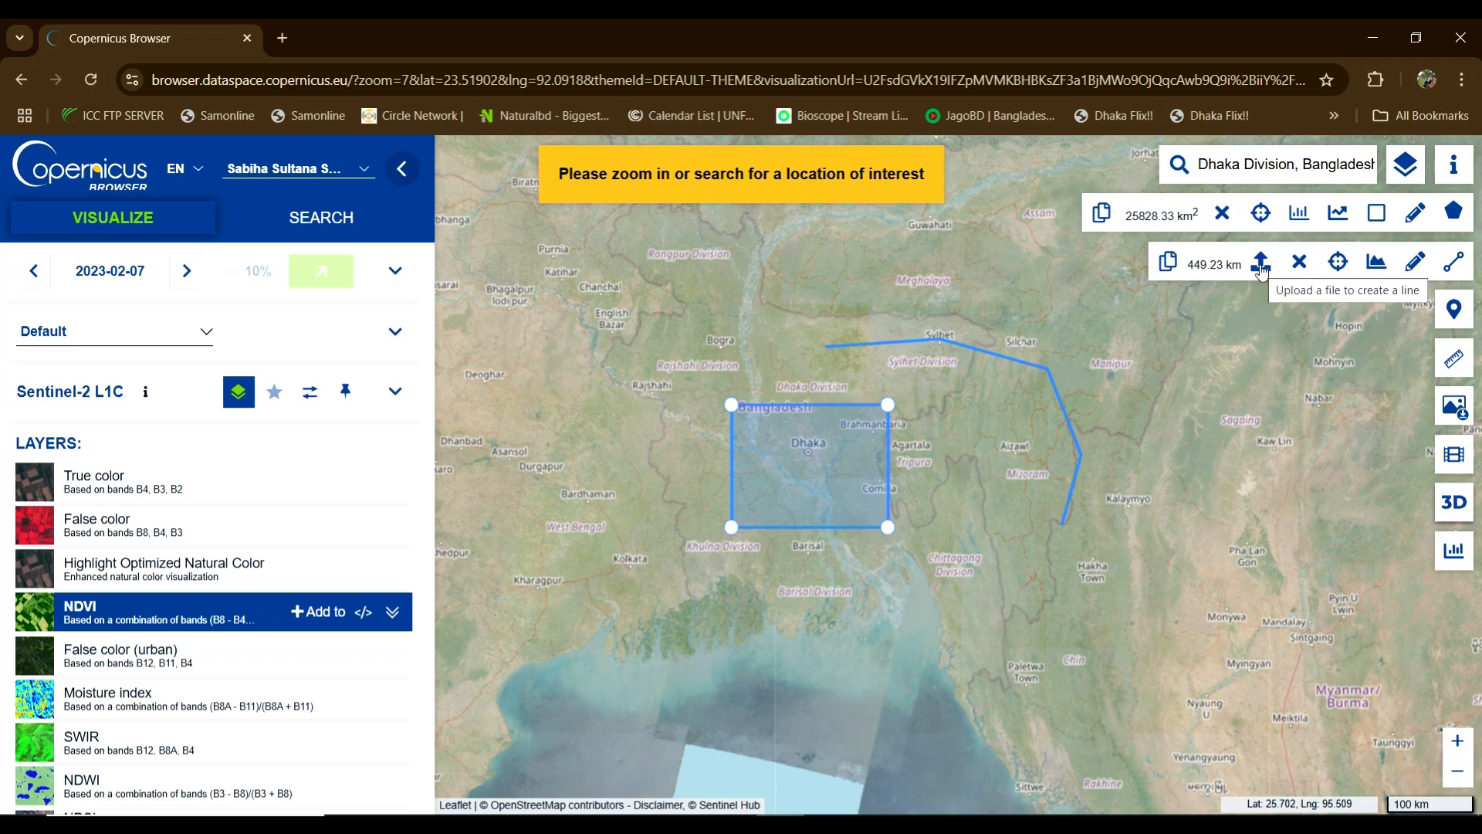
pyautogui.click(1261, 265)
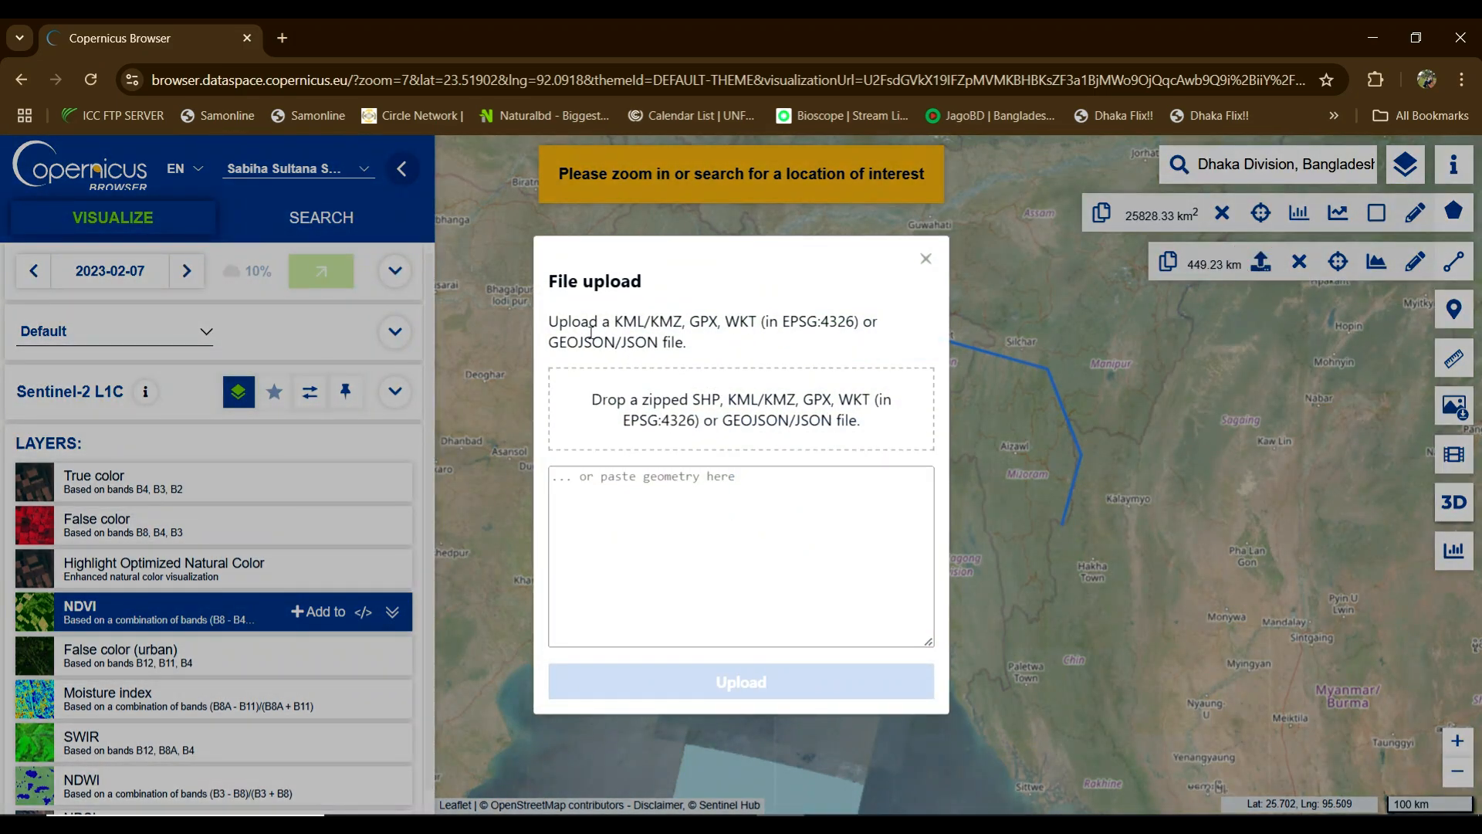
pyautogui.moveTo(617, 324); pyautogui.dragTo(682, 317)
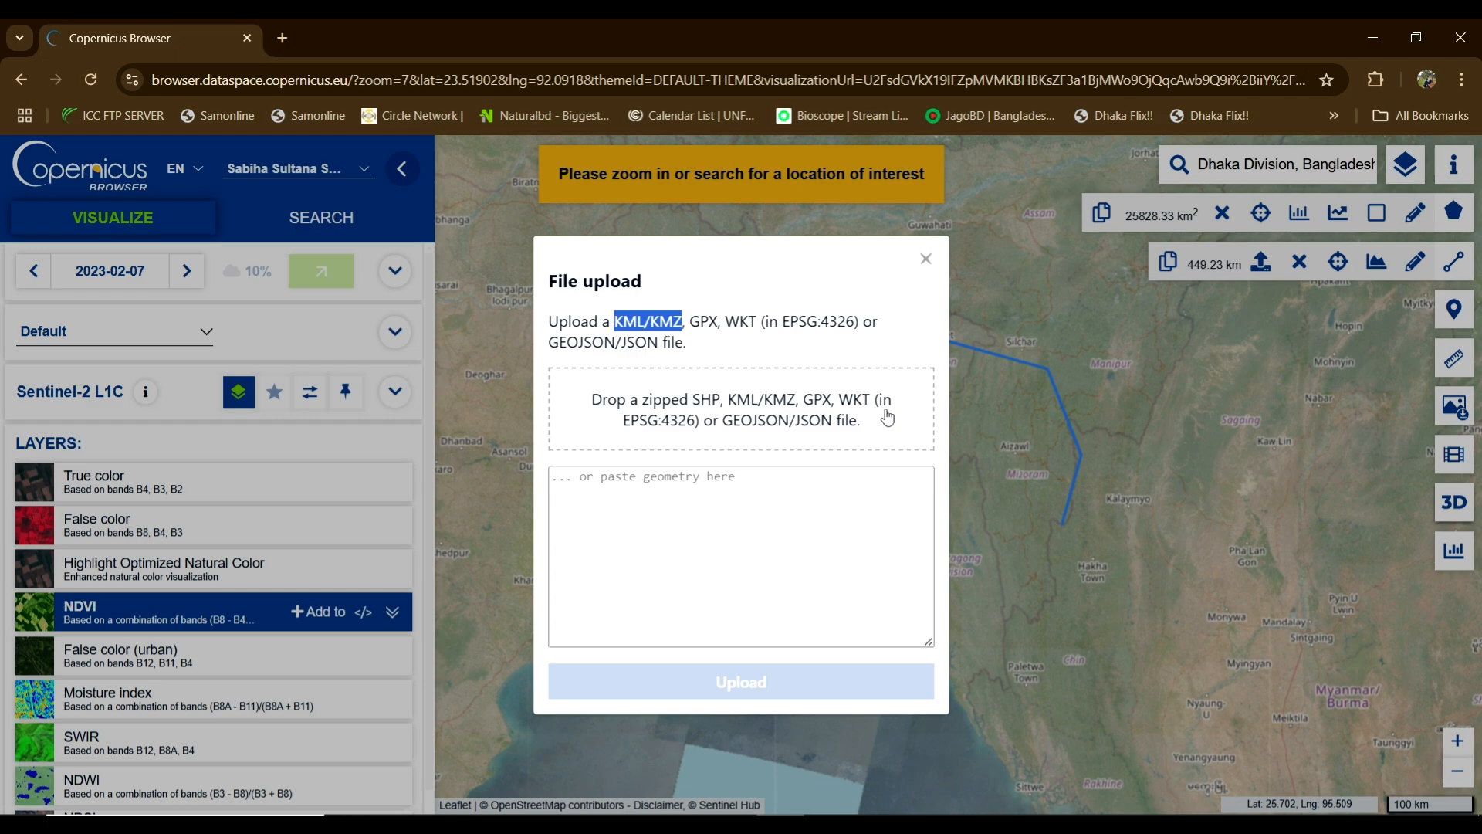
pyautogui.click(925, 261)
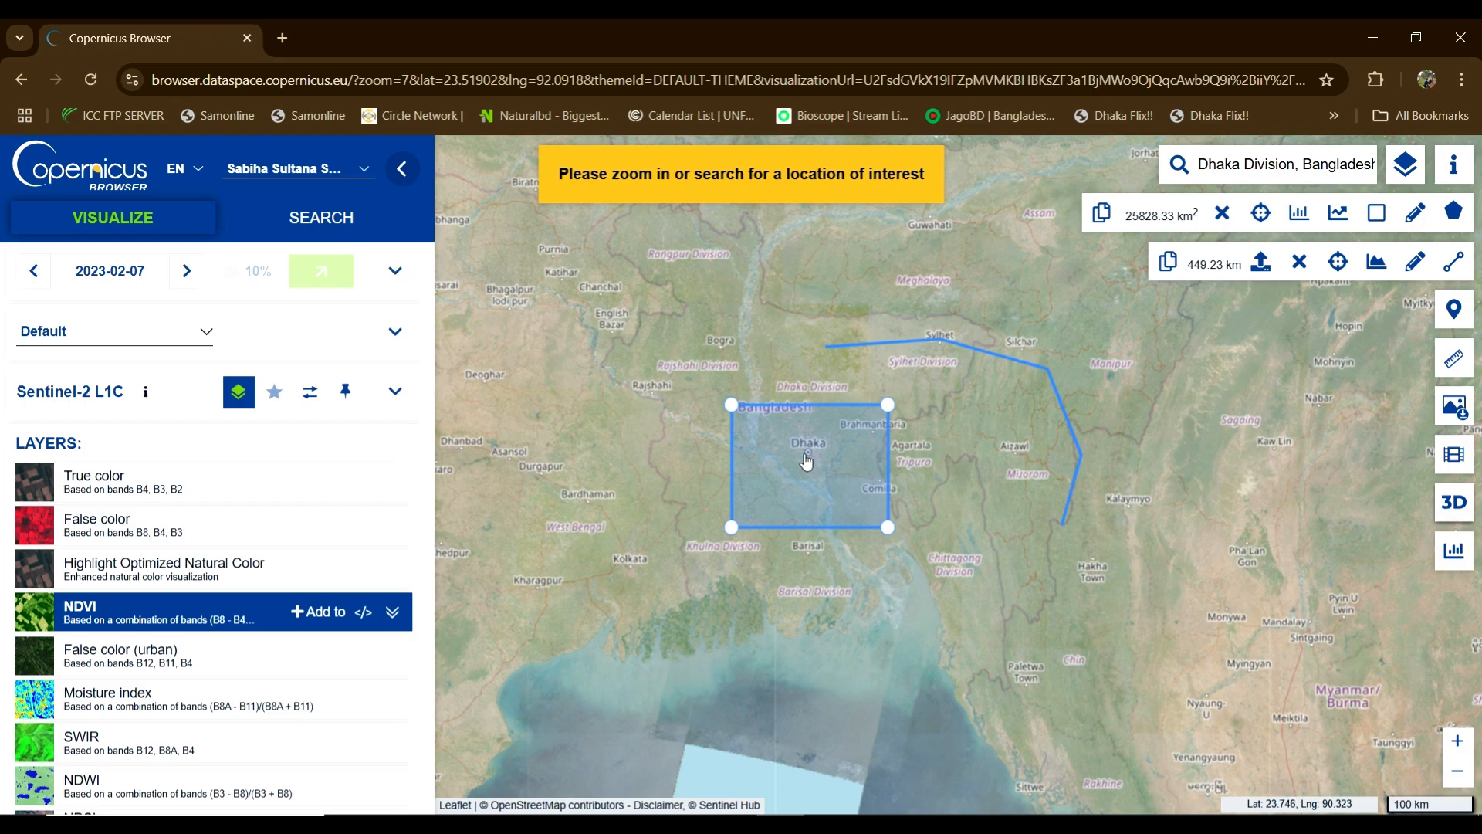
pyautogui.scroll(-1, 807, 461)
pyautogui.scroll(4, 807, 461)
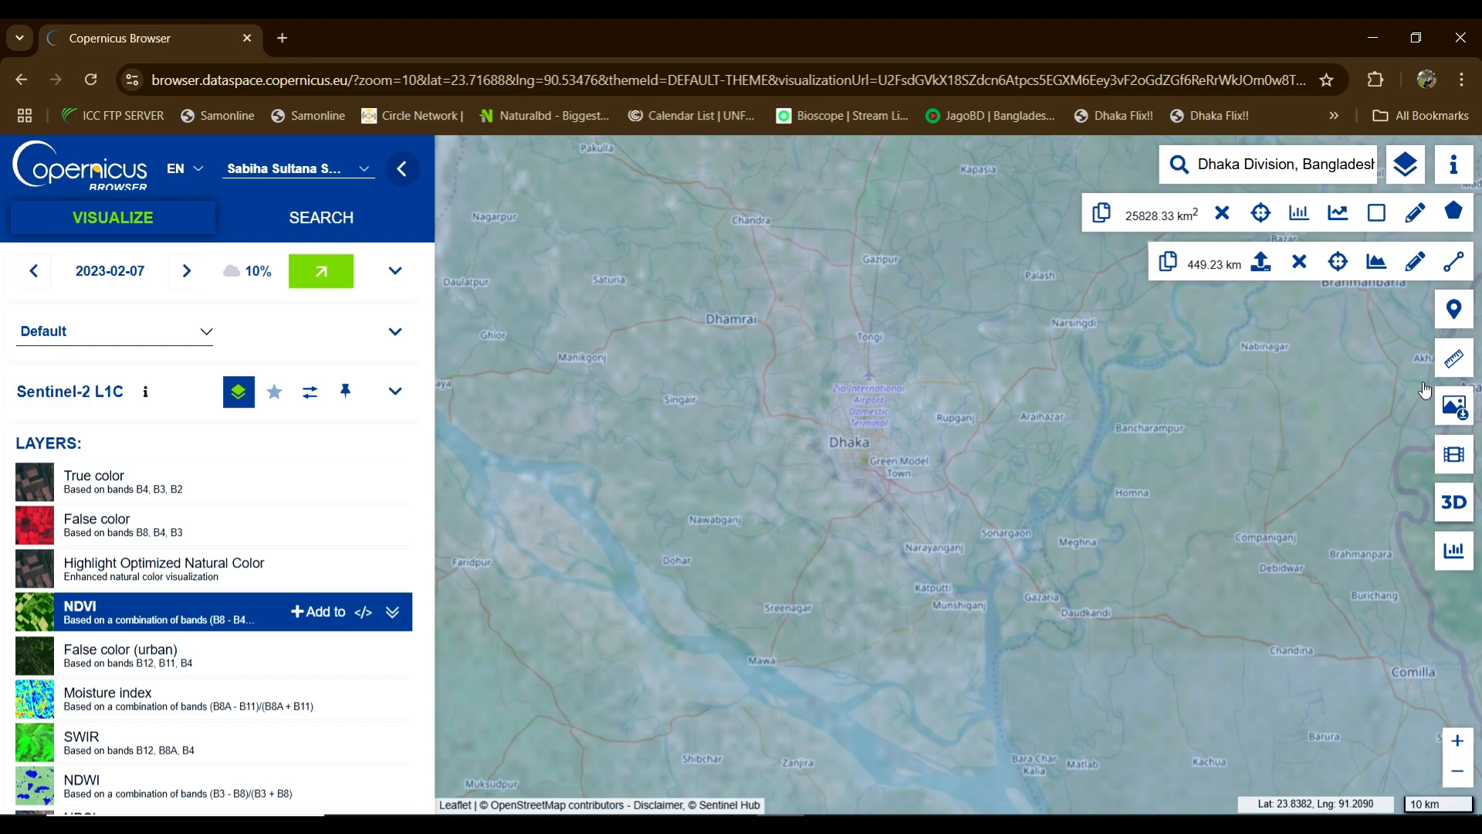
pyautogui.click(1452, 310)
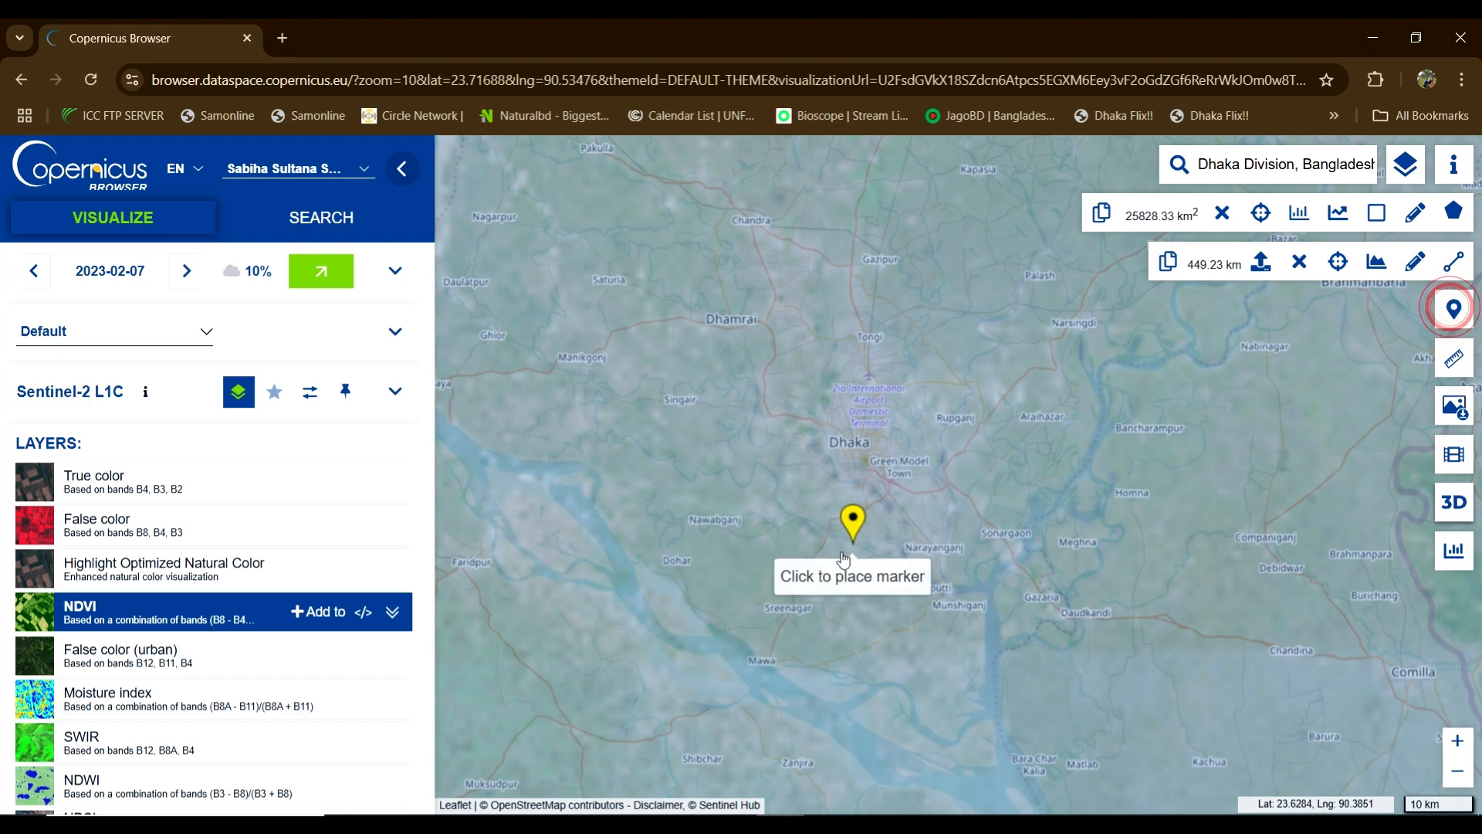
pyautogui.click(677, 570)
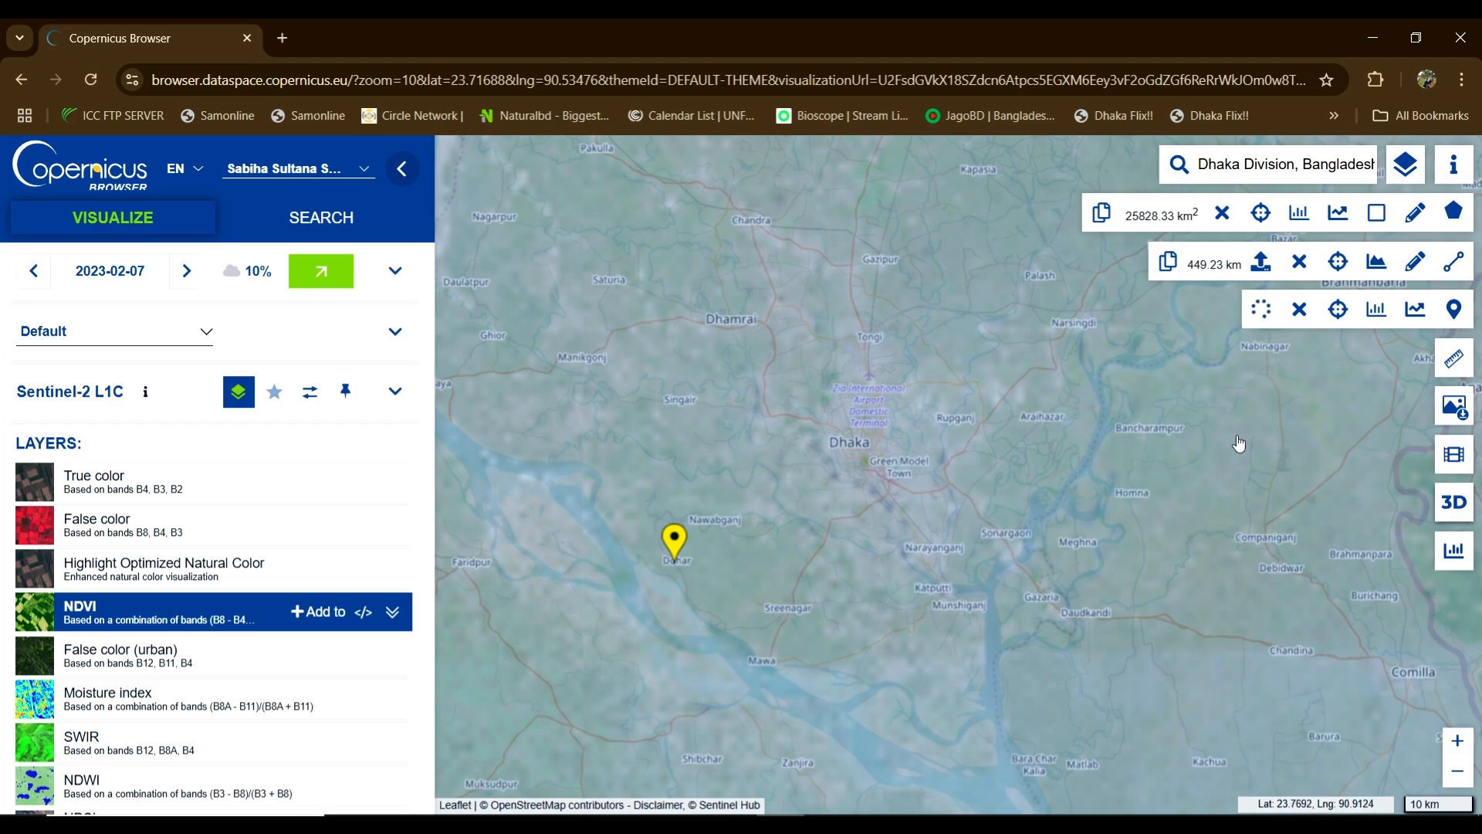
pyautogui.click(1300, 311)
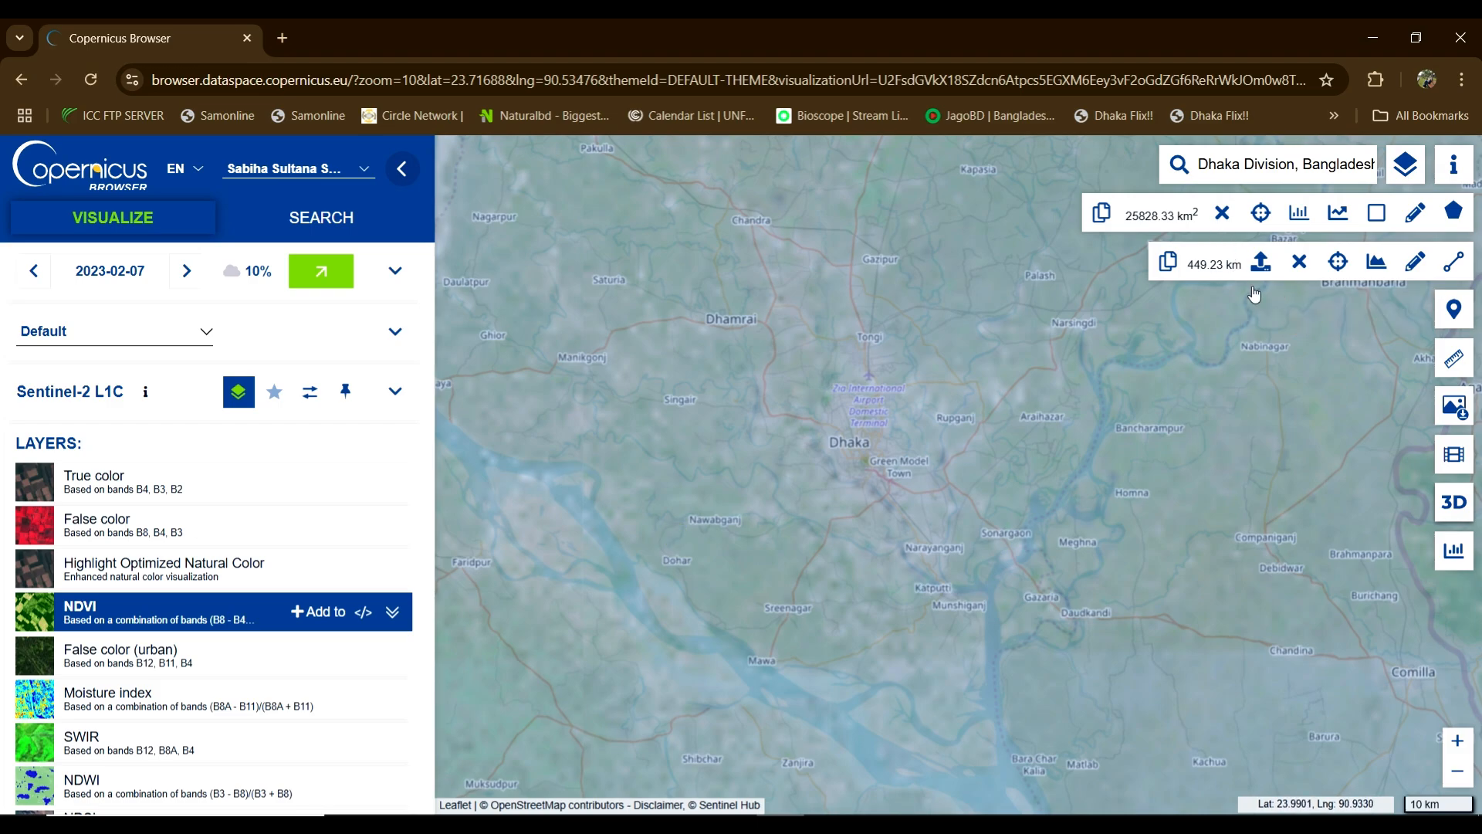
pyautogui.scroll(1, 776, 434)
pyautogui.scroll(-3, 776, 435)
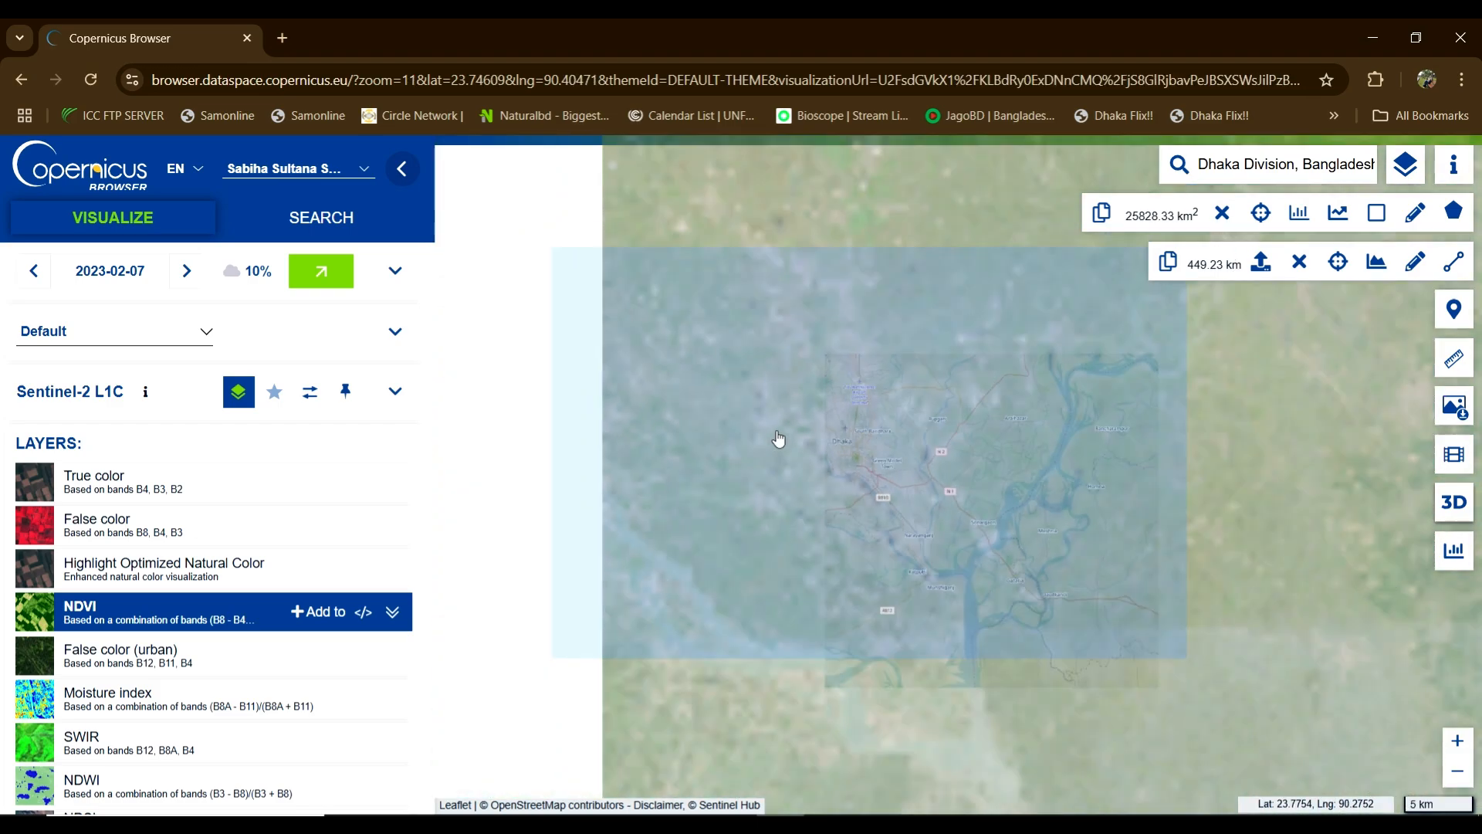
pyautogui.scroll(-1, 777, 435)
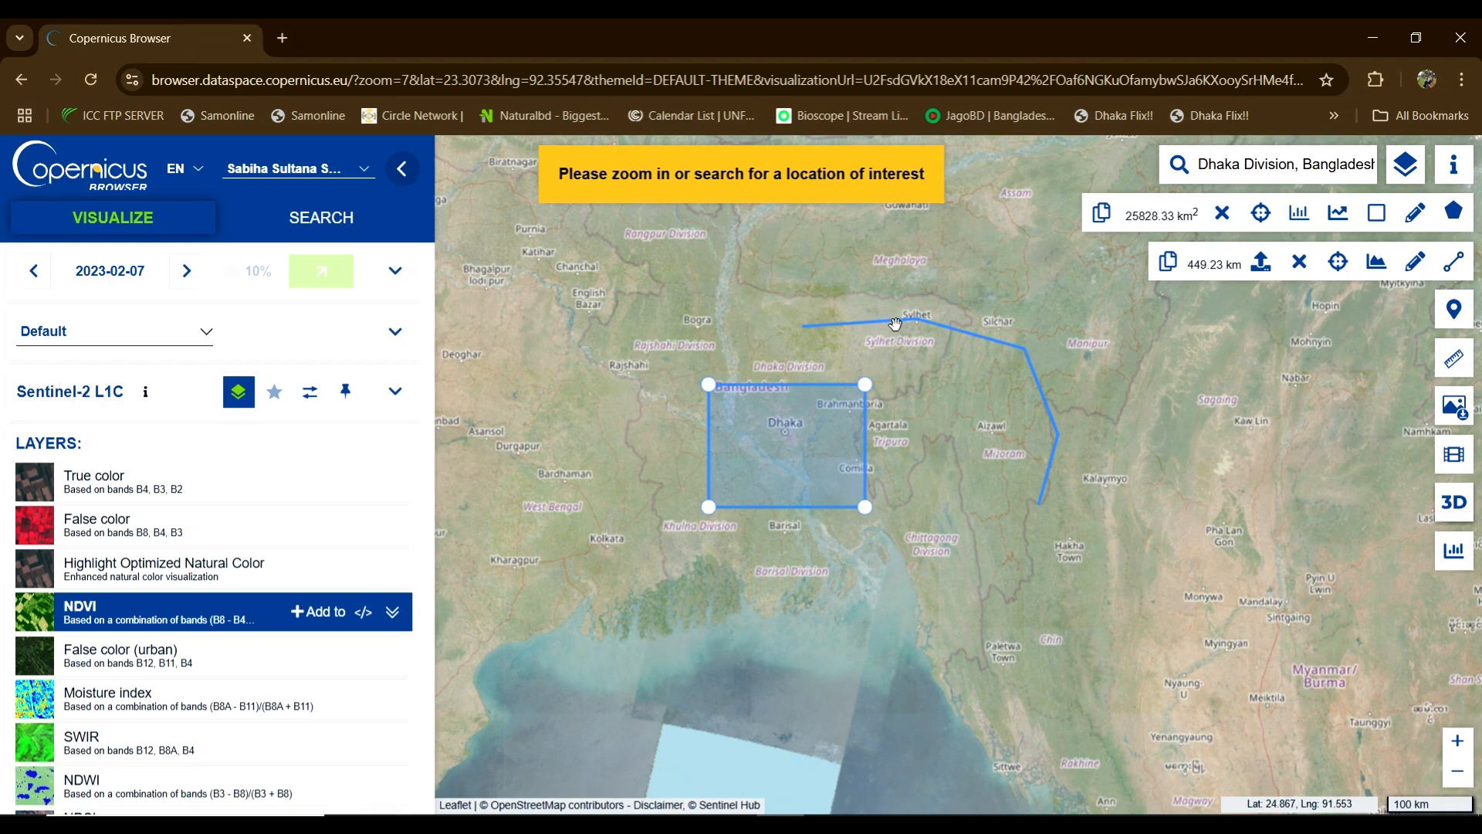
# Step: Delete the 449.23 km line, measure from Rajshahi to Sylhet, then clear the measurement
pyautogui.click(1299, 261)
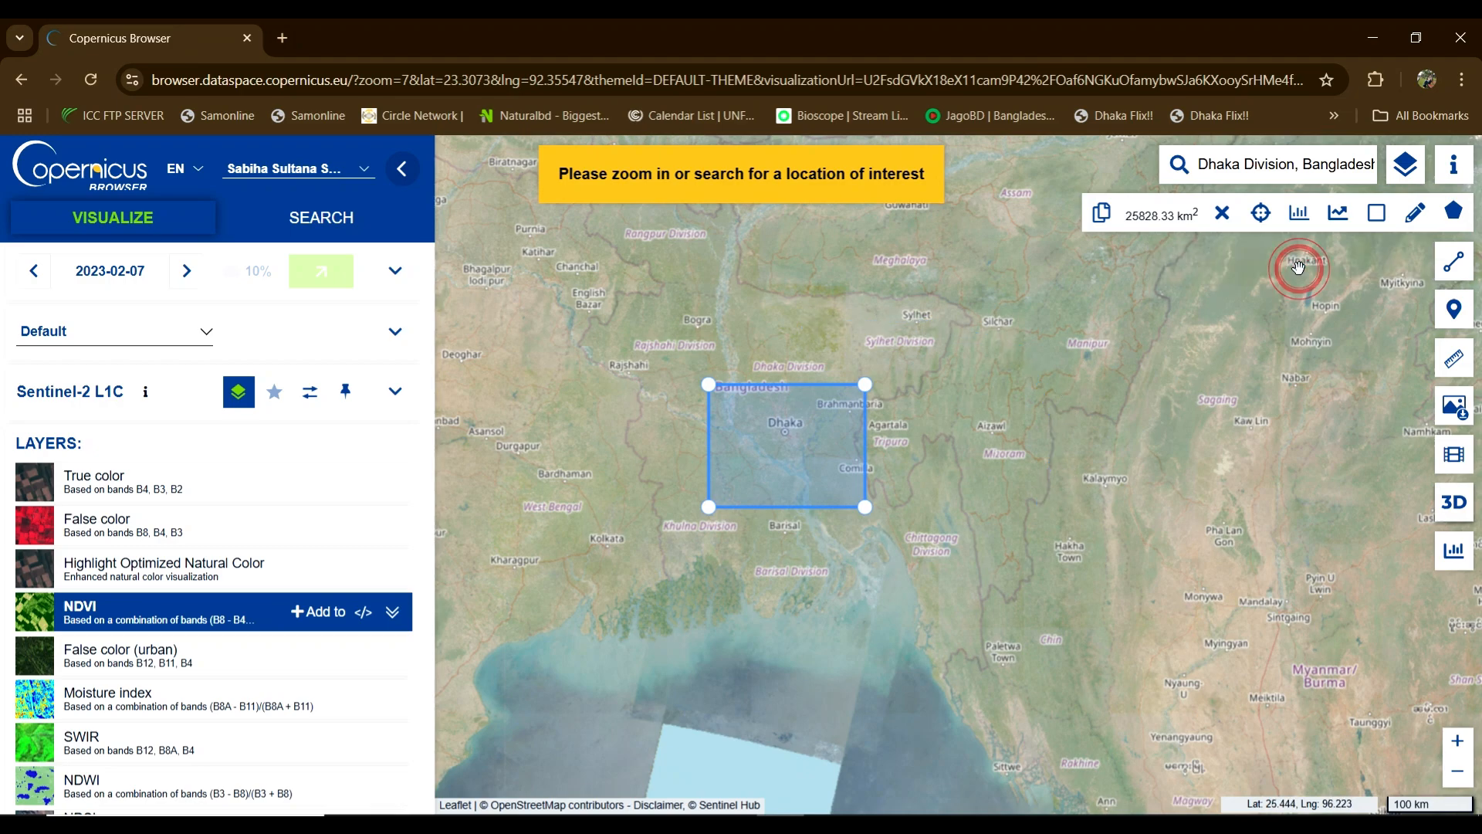
pyautogui.click(1454, 357)
pyautogui.click(653, 345)
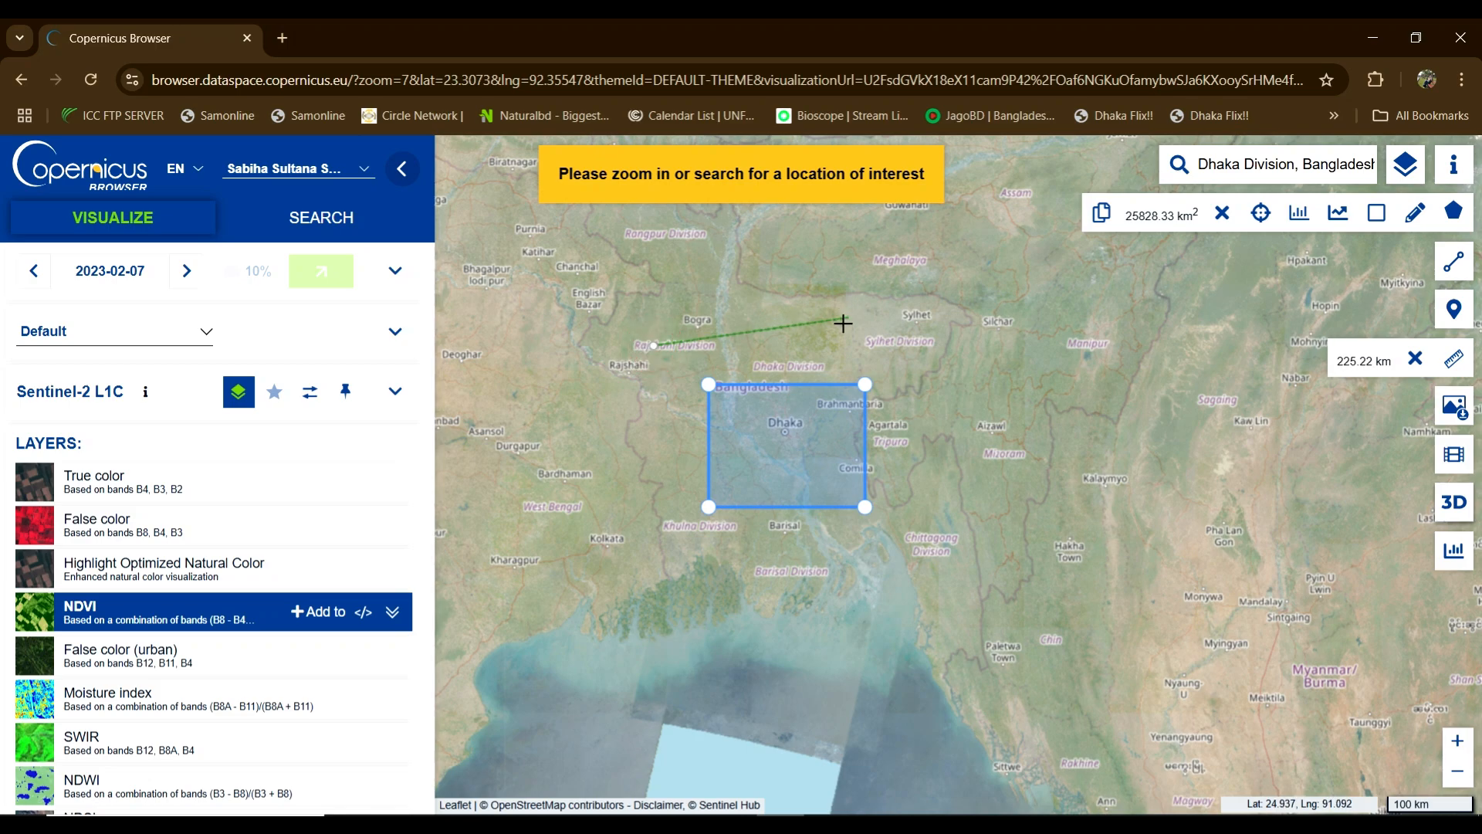
pyautogui.click(937, 345)
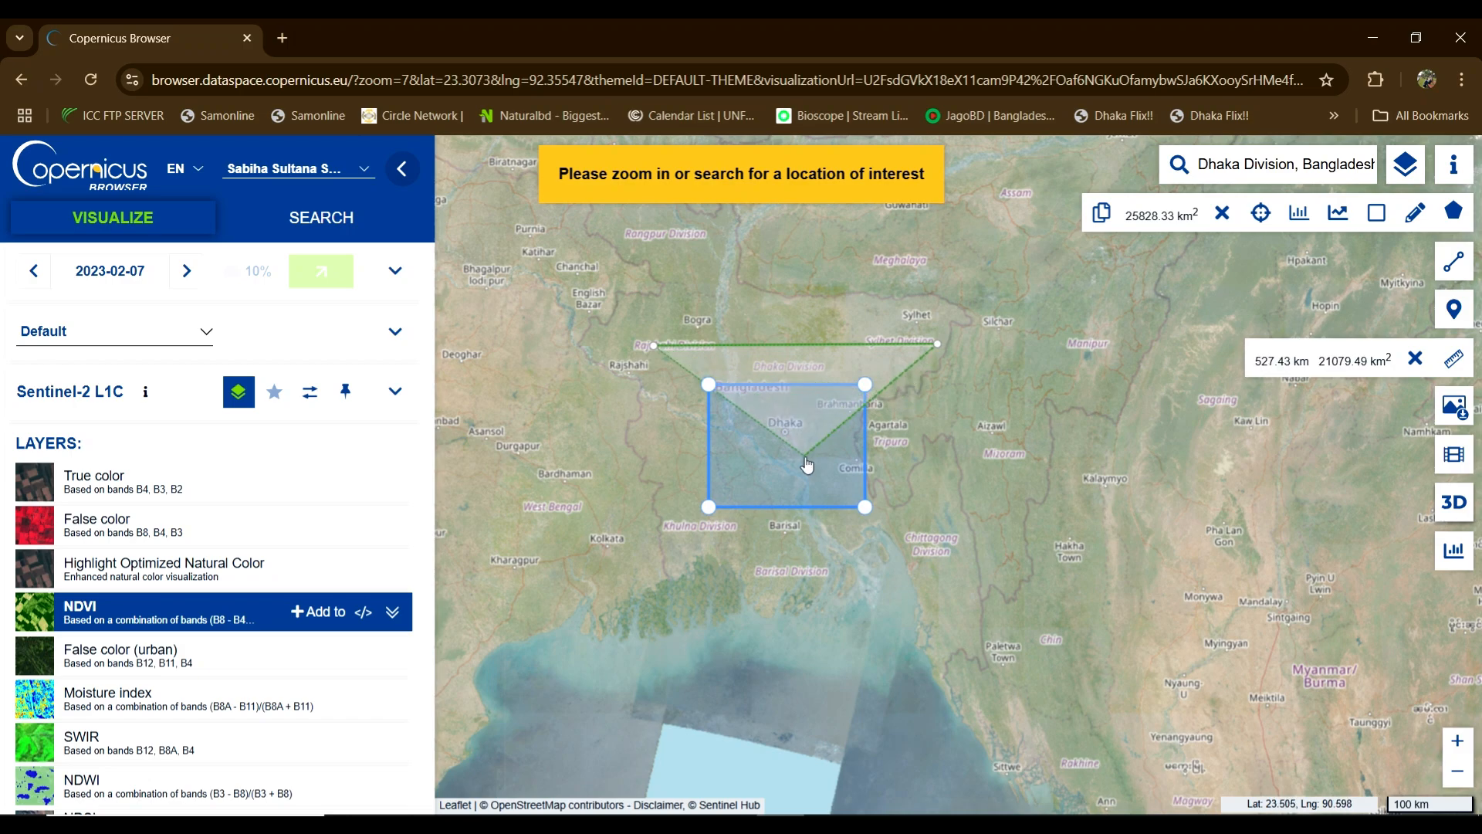
pyautogui.click(804, 373)
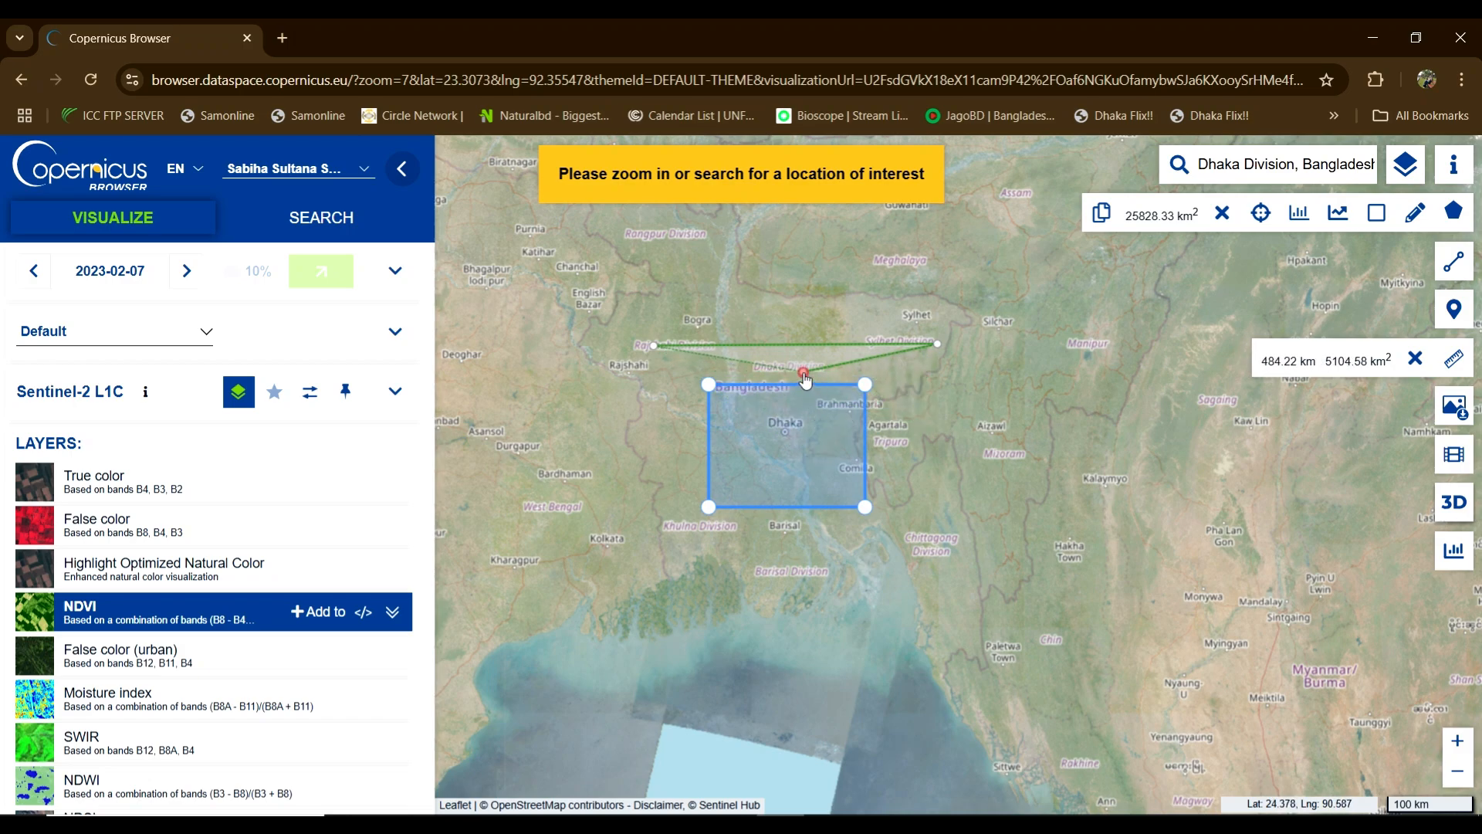
pyautogui.click(803, 374)
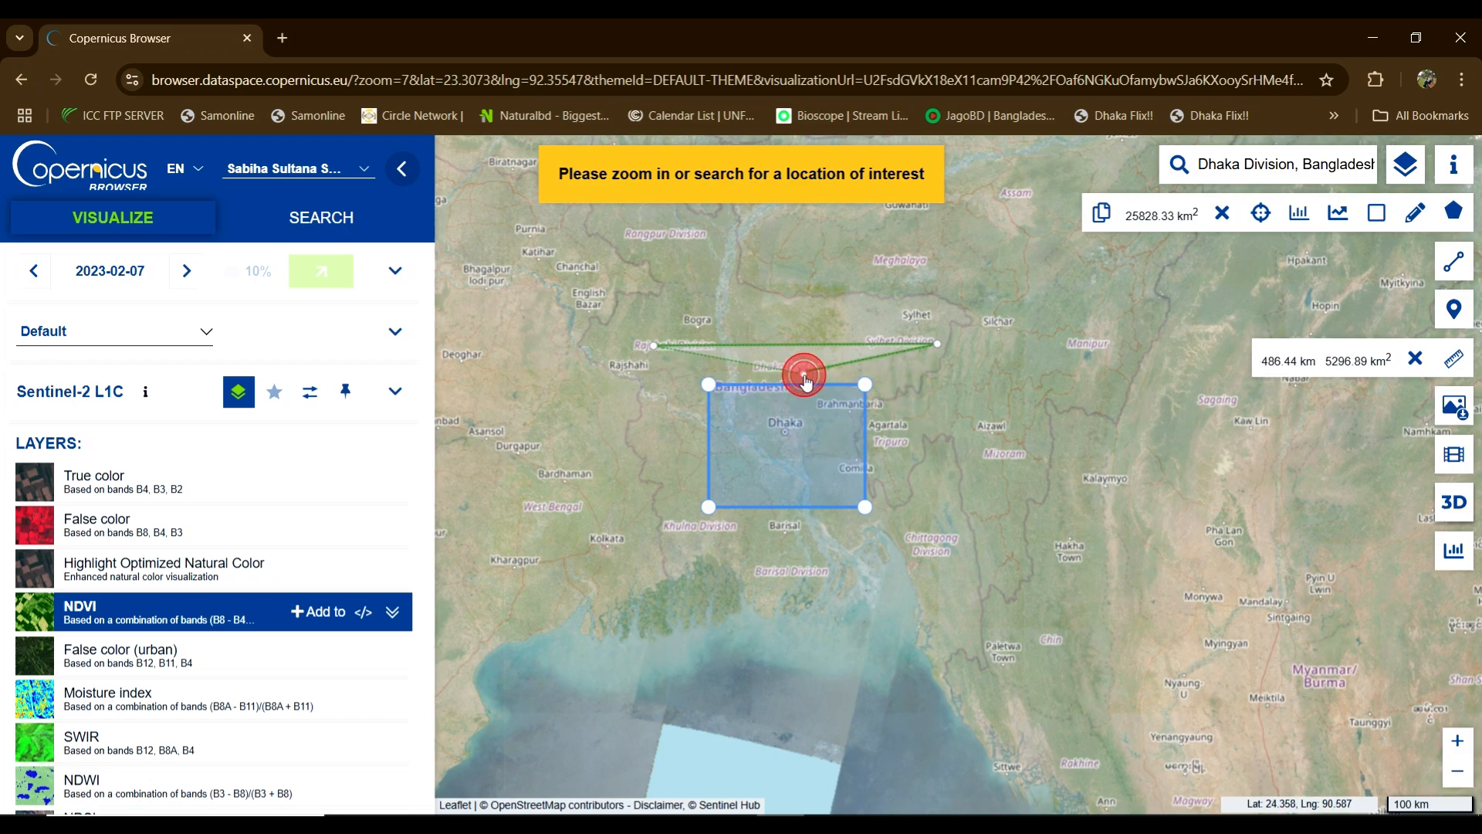
pyautogui.click(1415, 357)
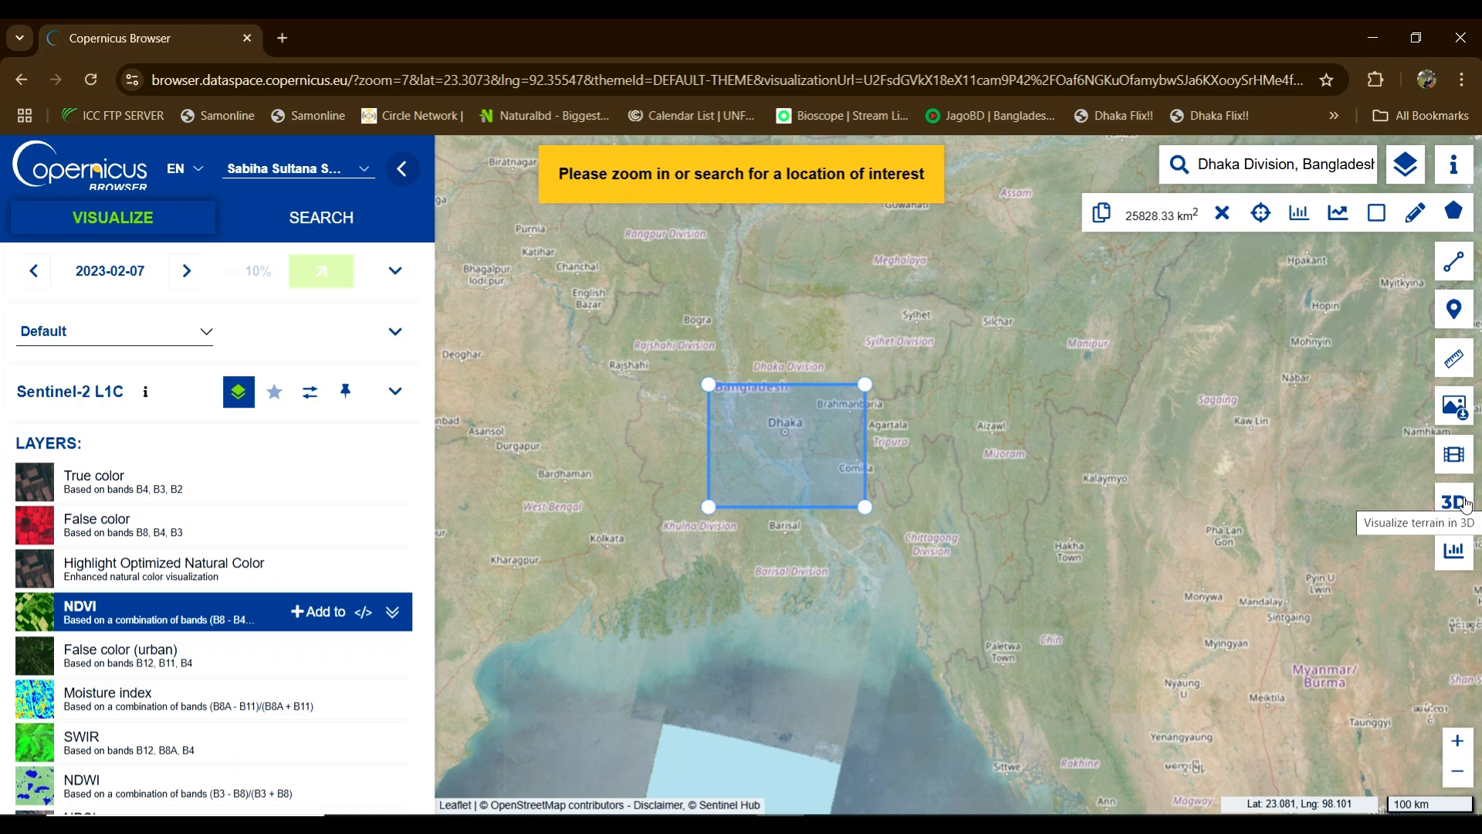
pyautogui.moveTo(1471, 282)
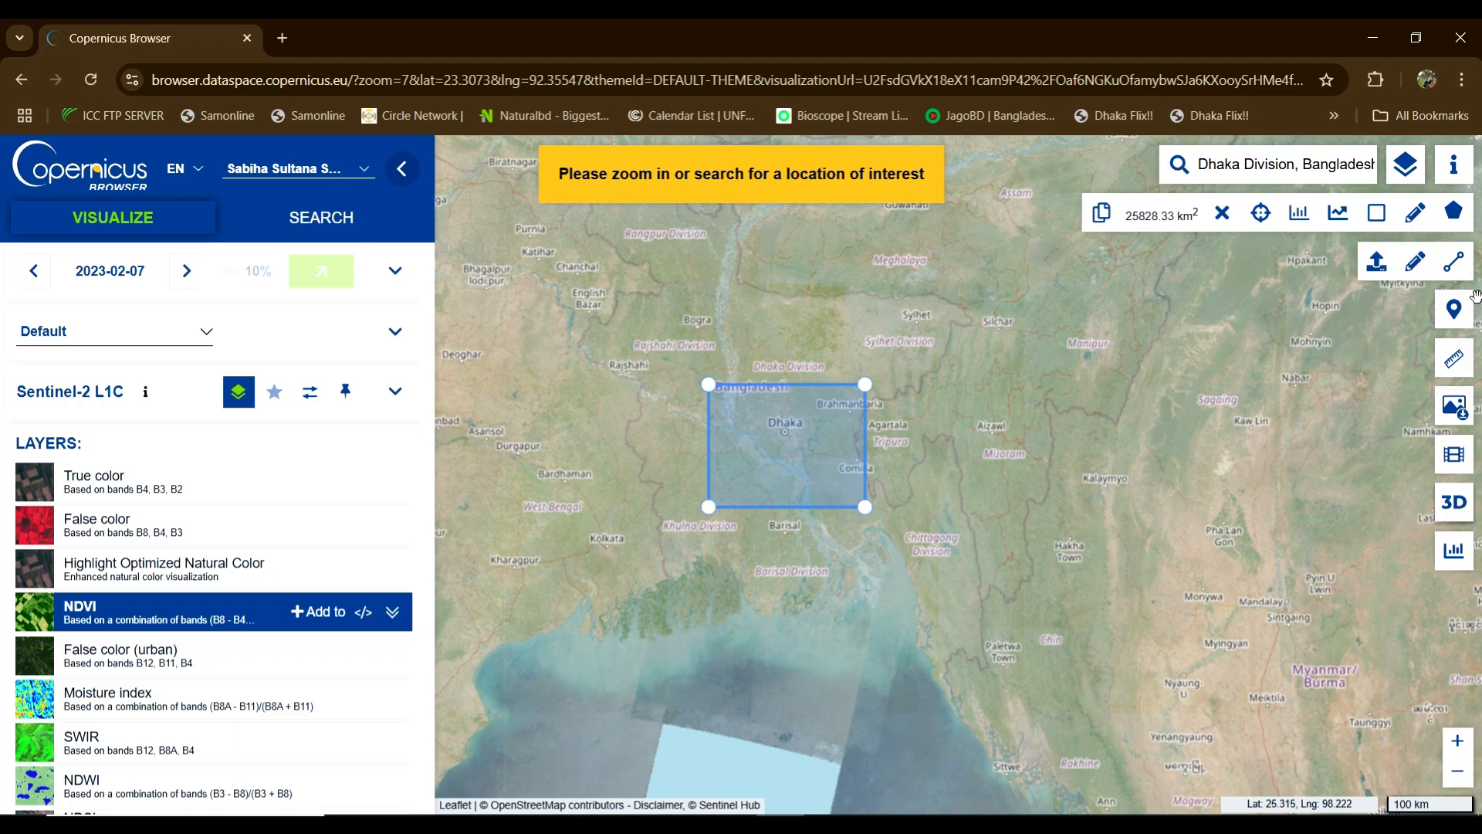
pyautogui.click(1454, 165)
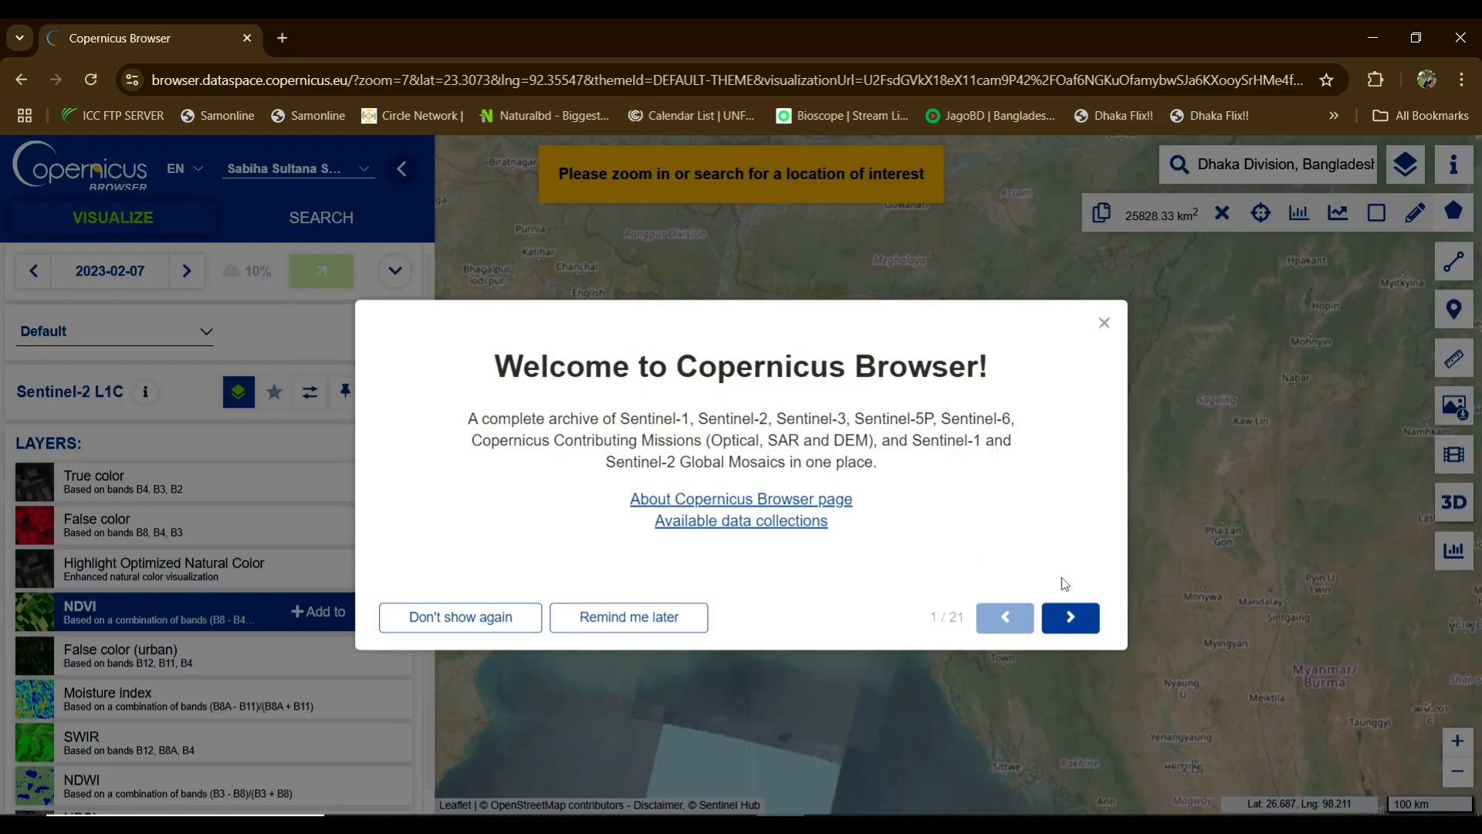
pyautogui.click(1071, 618)
pyautogui.click(1070, 630)
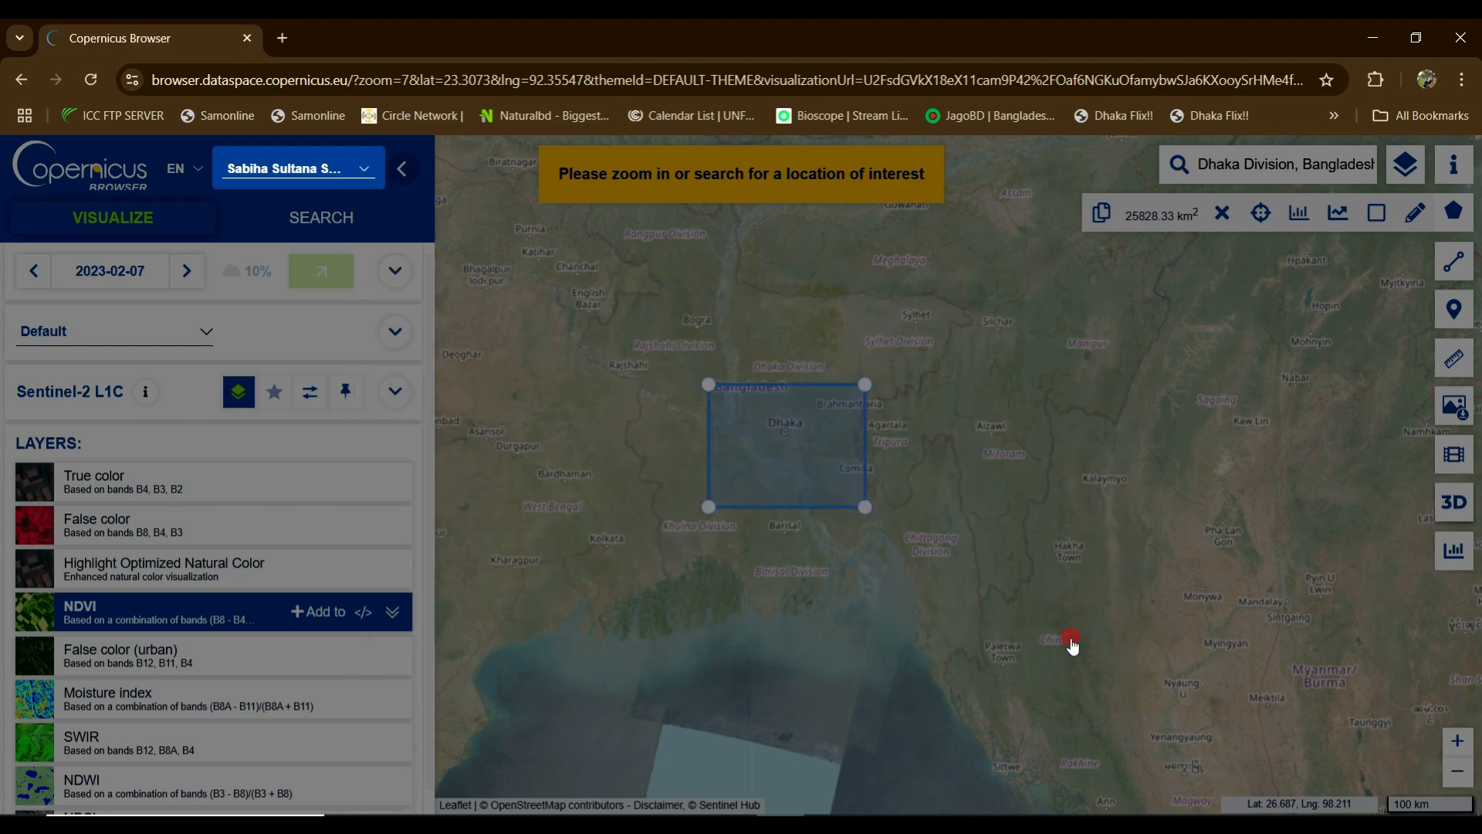
pyautogui.click(1106, 349)
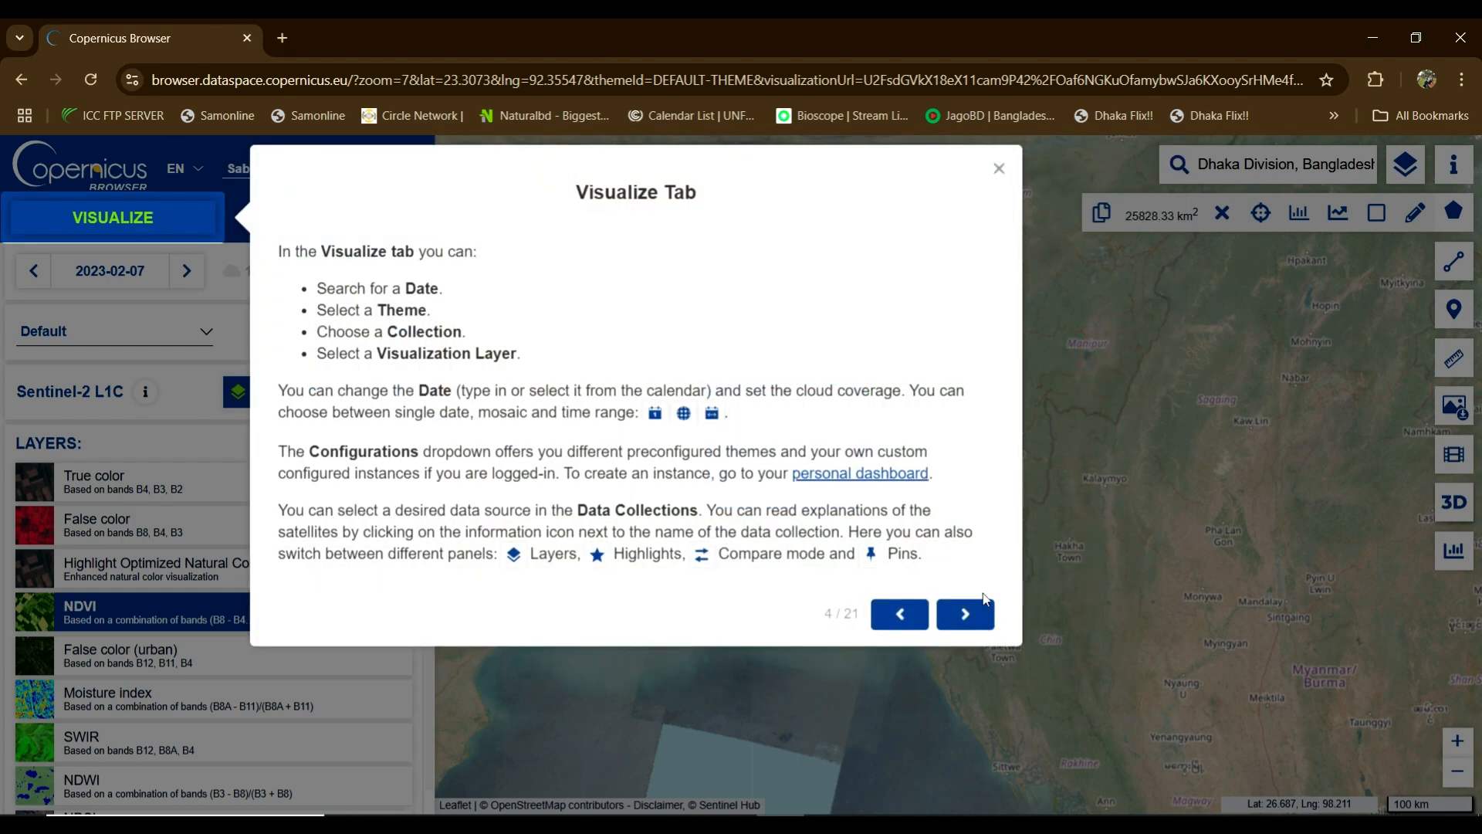
pyautogui.click(966, 613)
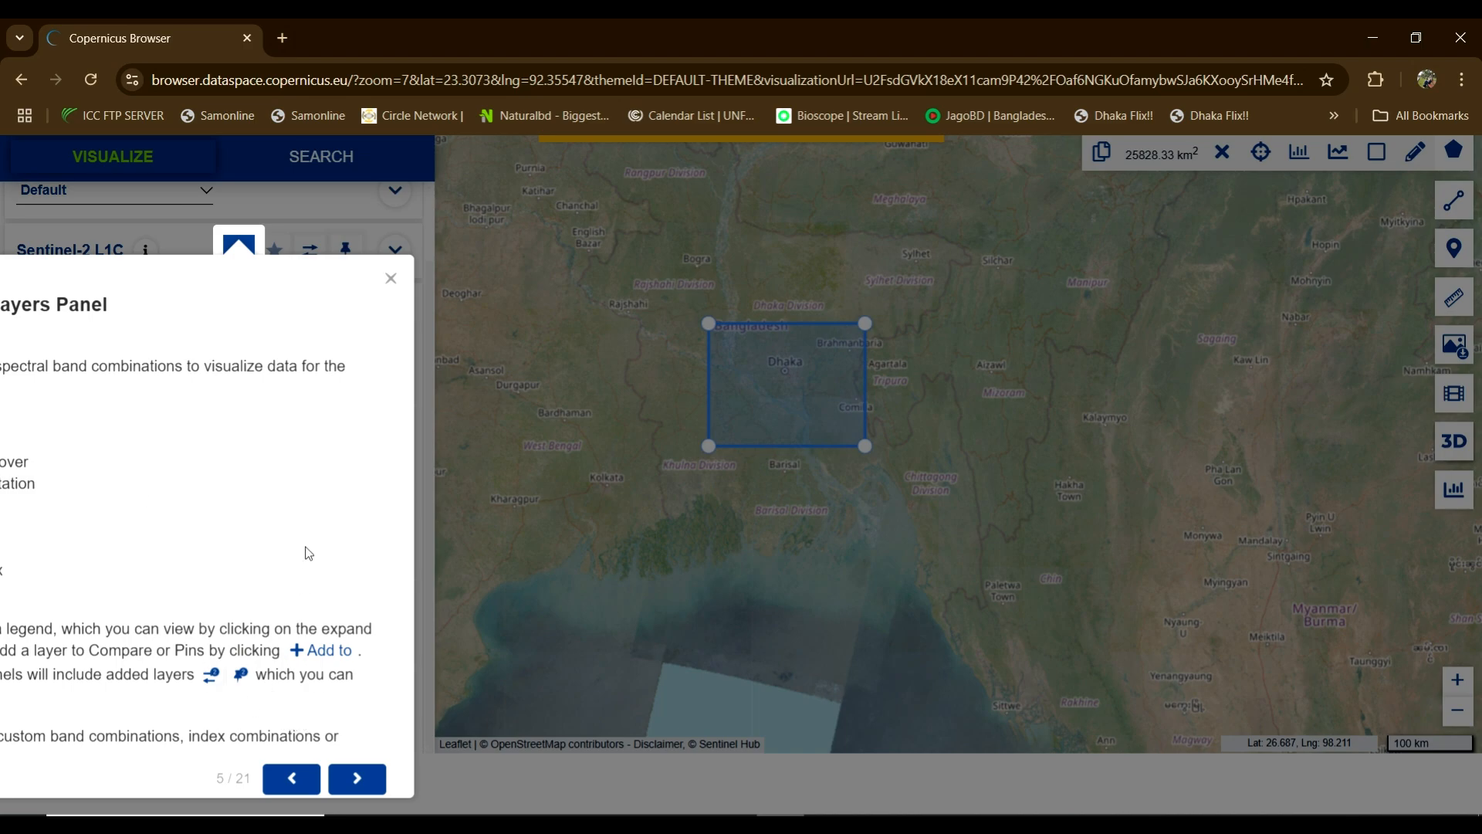
pyautogui.click(390, 279)
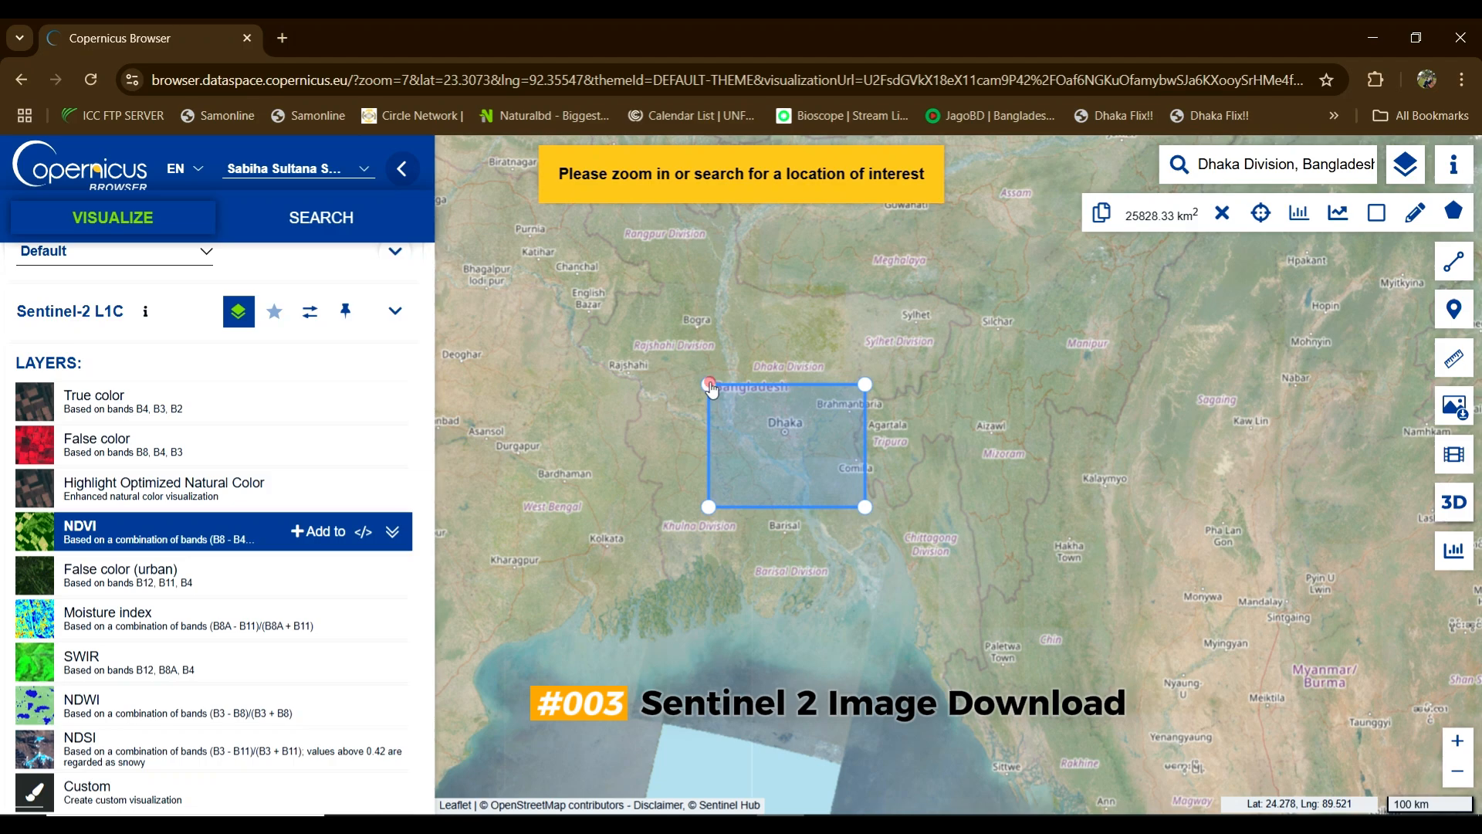
# Step: Enlarge the rectangle toward Bogra, past Sylhet and south to the coast, about 98,168.25 km²
pyautogui.moveTo(710, 385); pyautogui.dragTo(713, 386)
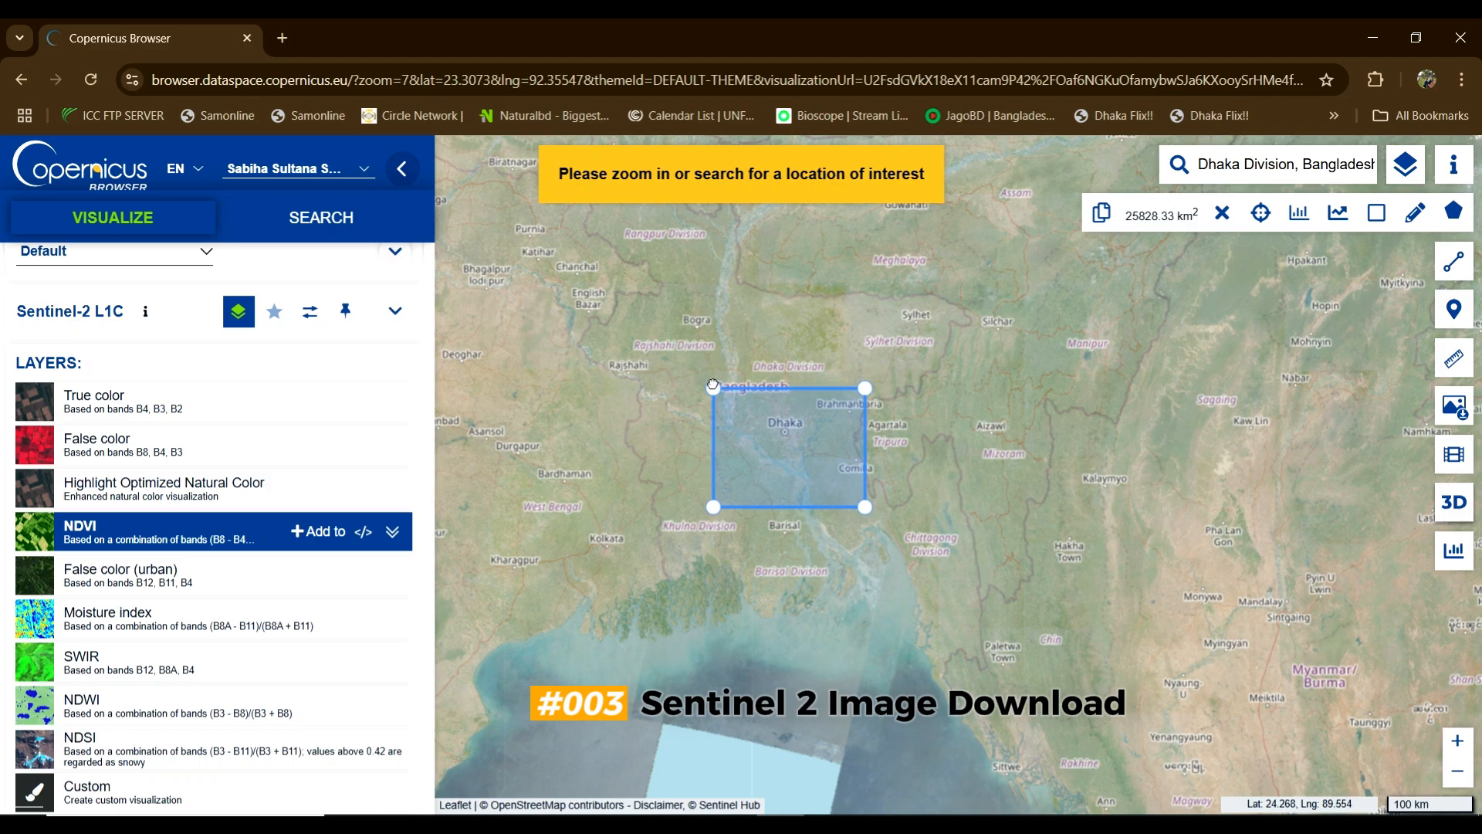
pyautogui.moveTo(713, 385); pyautogui.dragTo(713, 388)
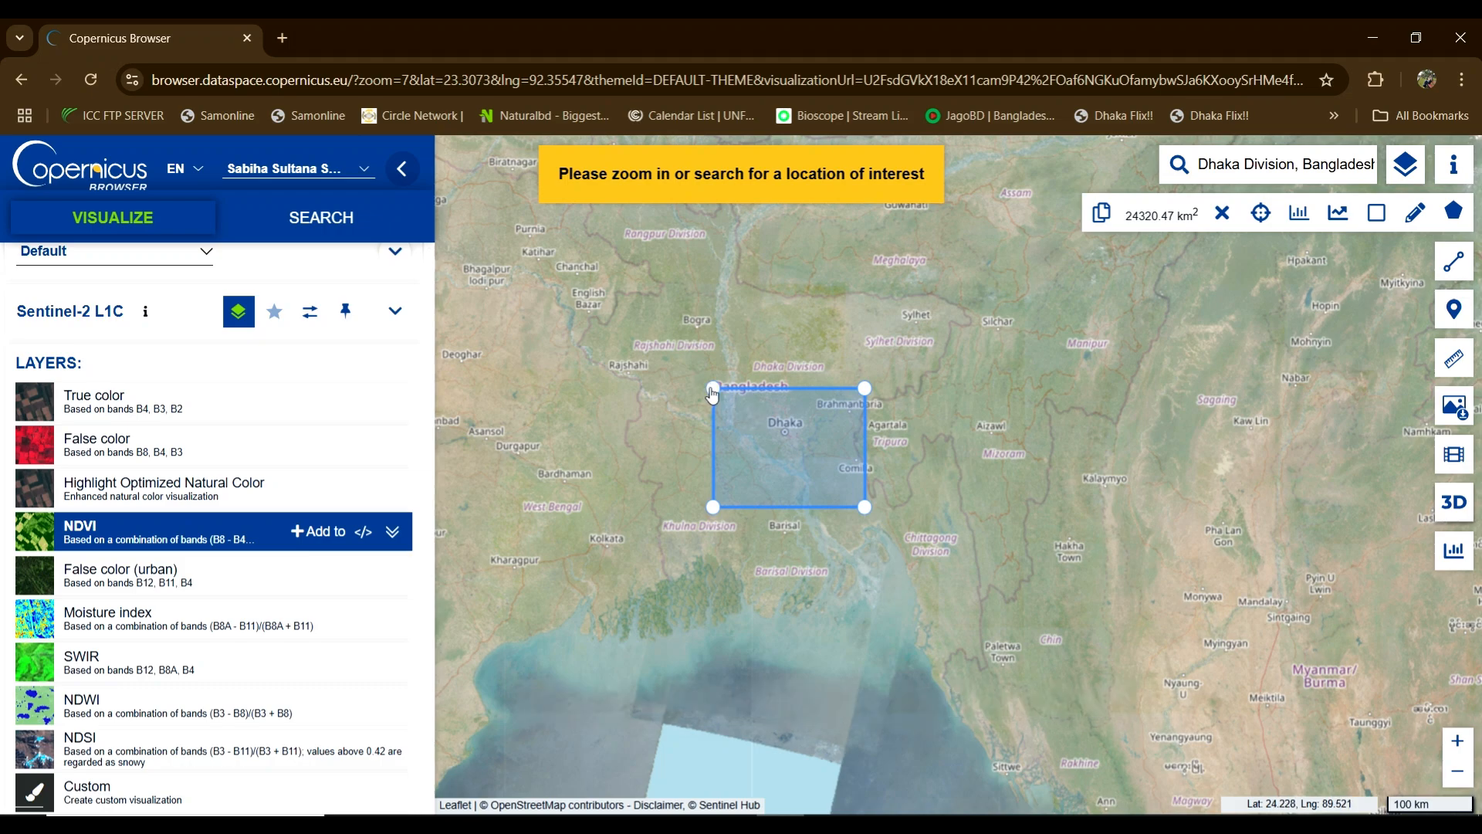
pyautogui.moveTo(713, 388); pyautogui.dragTo(661, 306)
pyautogui.moveTo(865, 309); pyautogui.dragTo(945, 299)
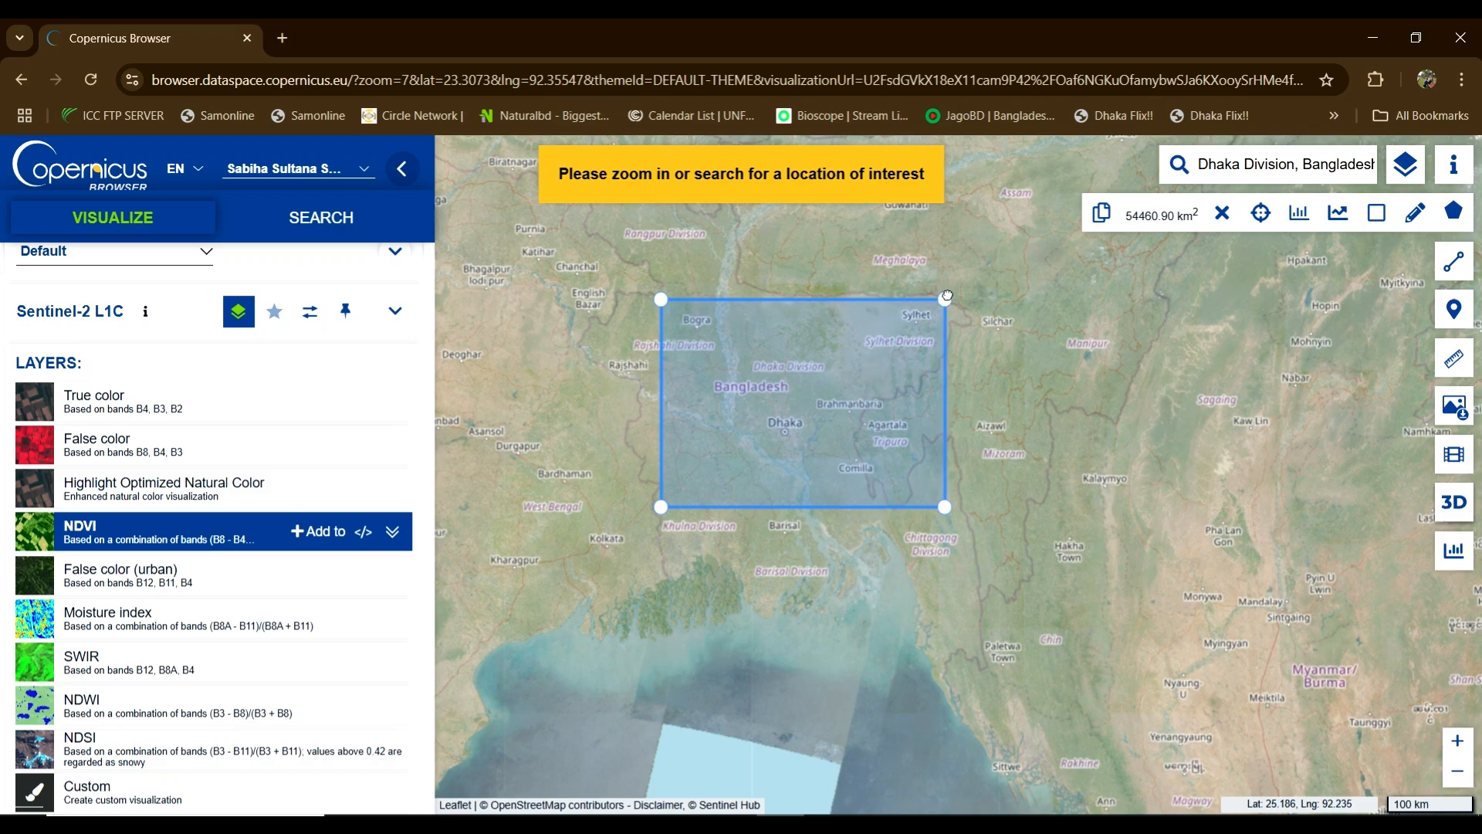
pyautogui.moveTo(661, 507); pyautogui.dragTo(657, 553)
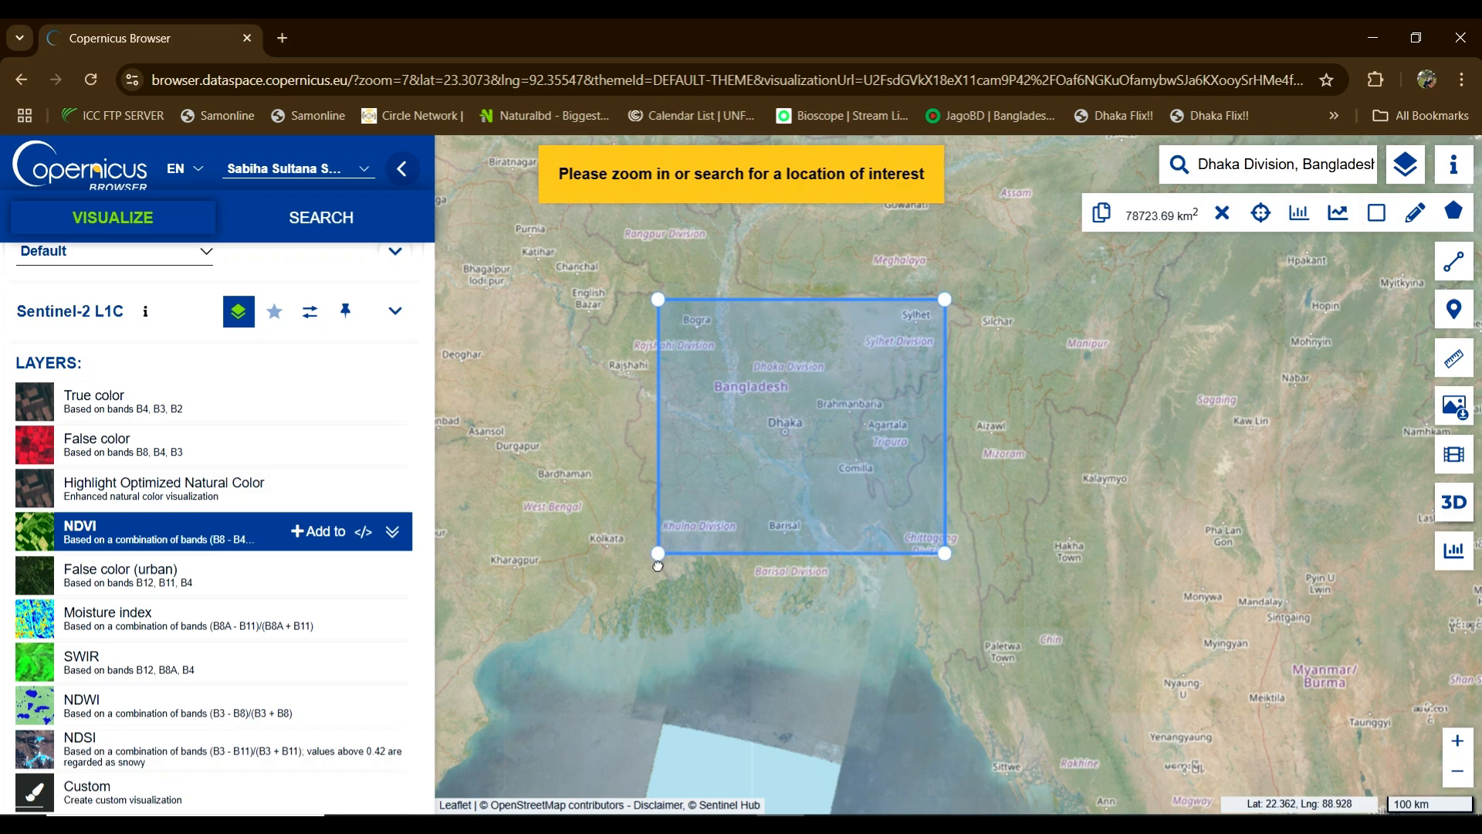
# Step: Return from the product results to the Search Criteria form
pyautogui.scroll(1, 189, 513)
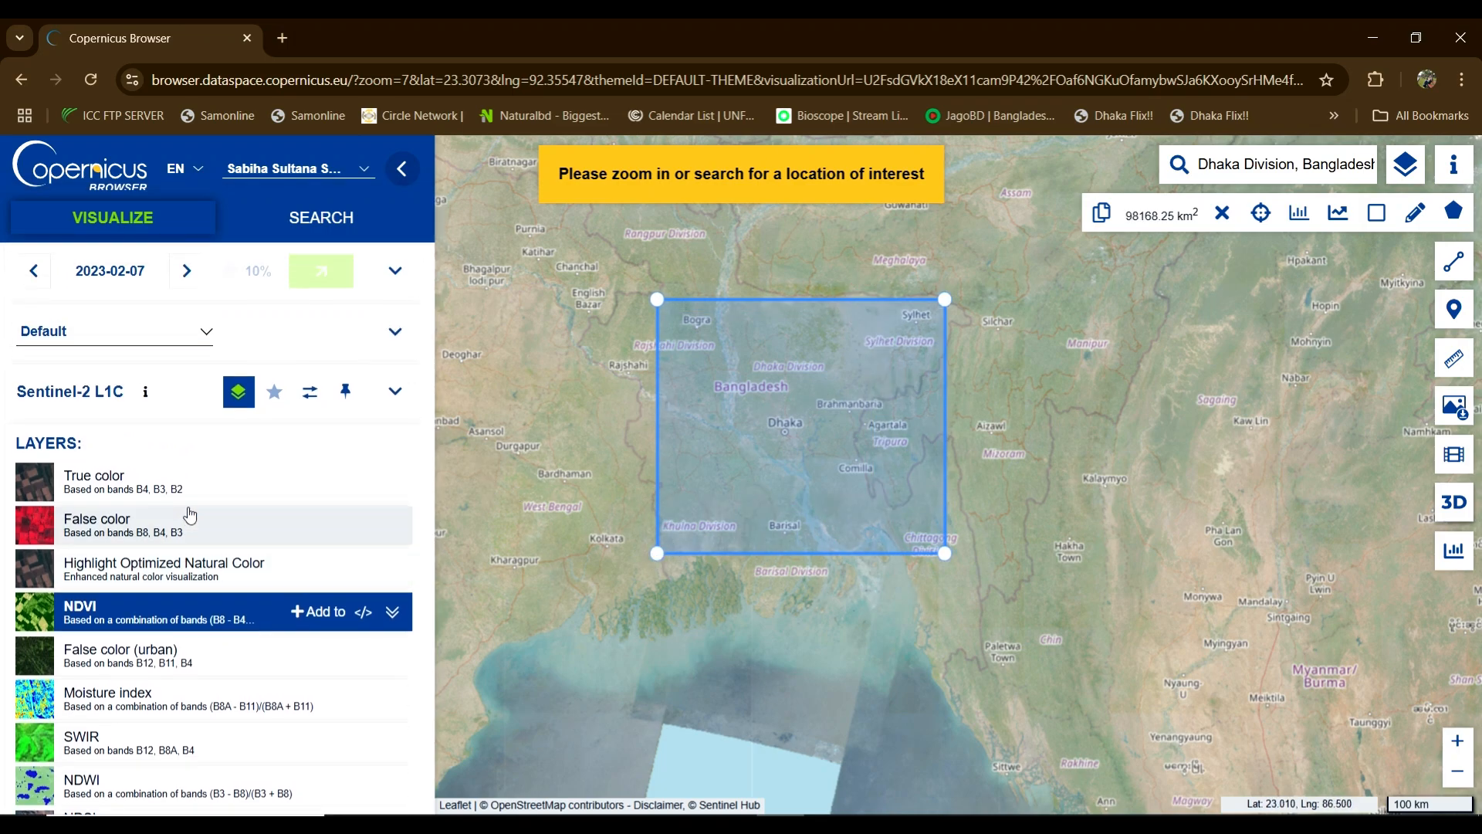
pyautogui.click(318, 224)
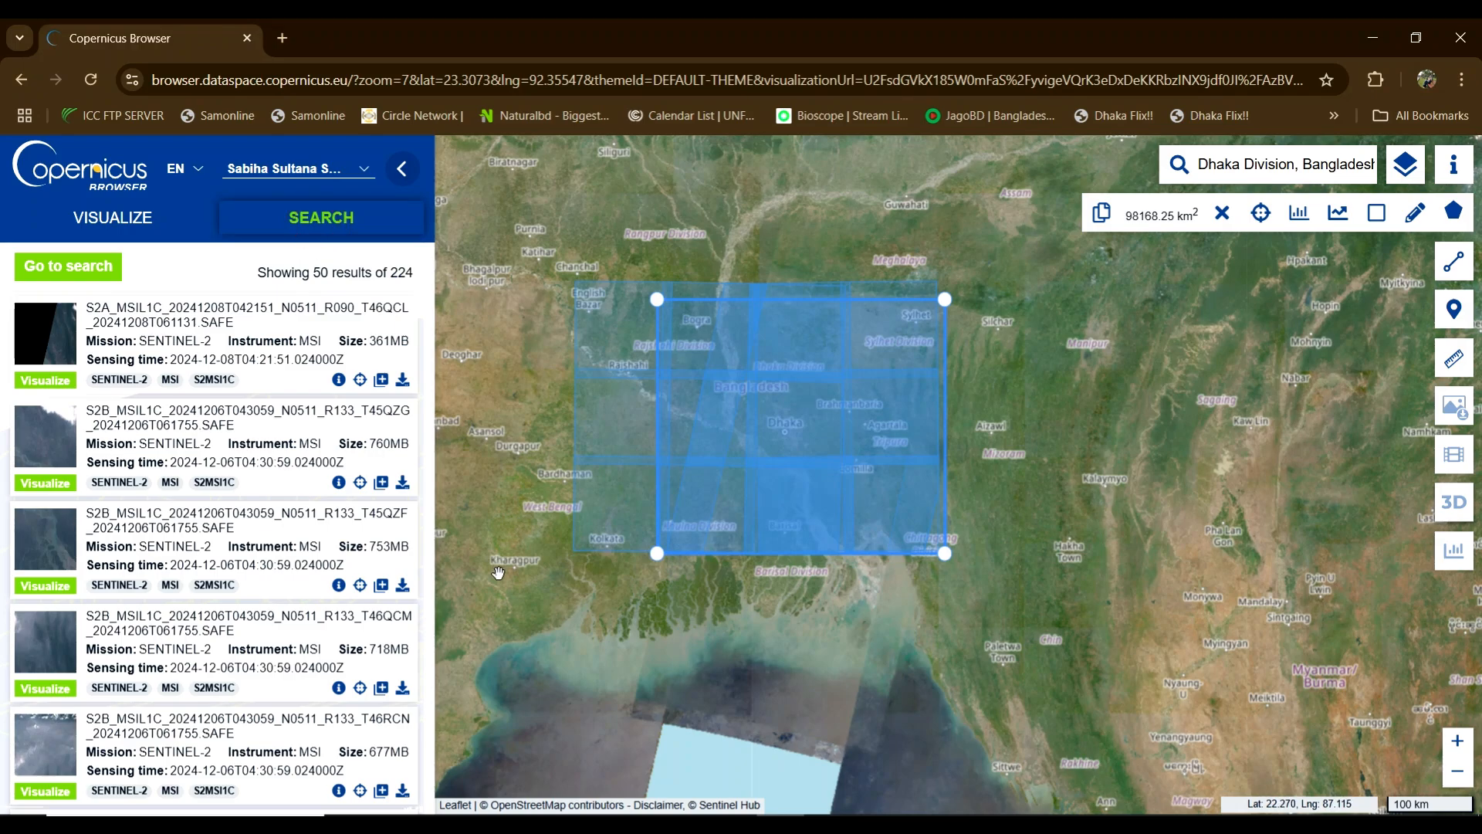
pyautogui.click(45, 266)
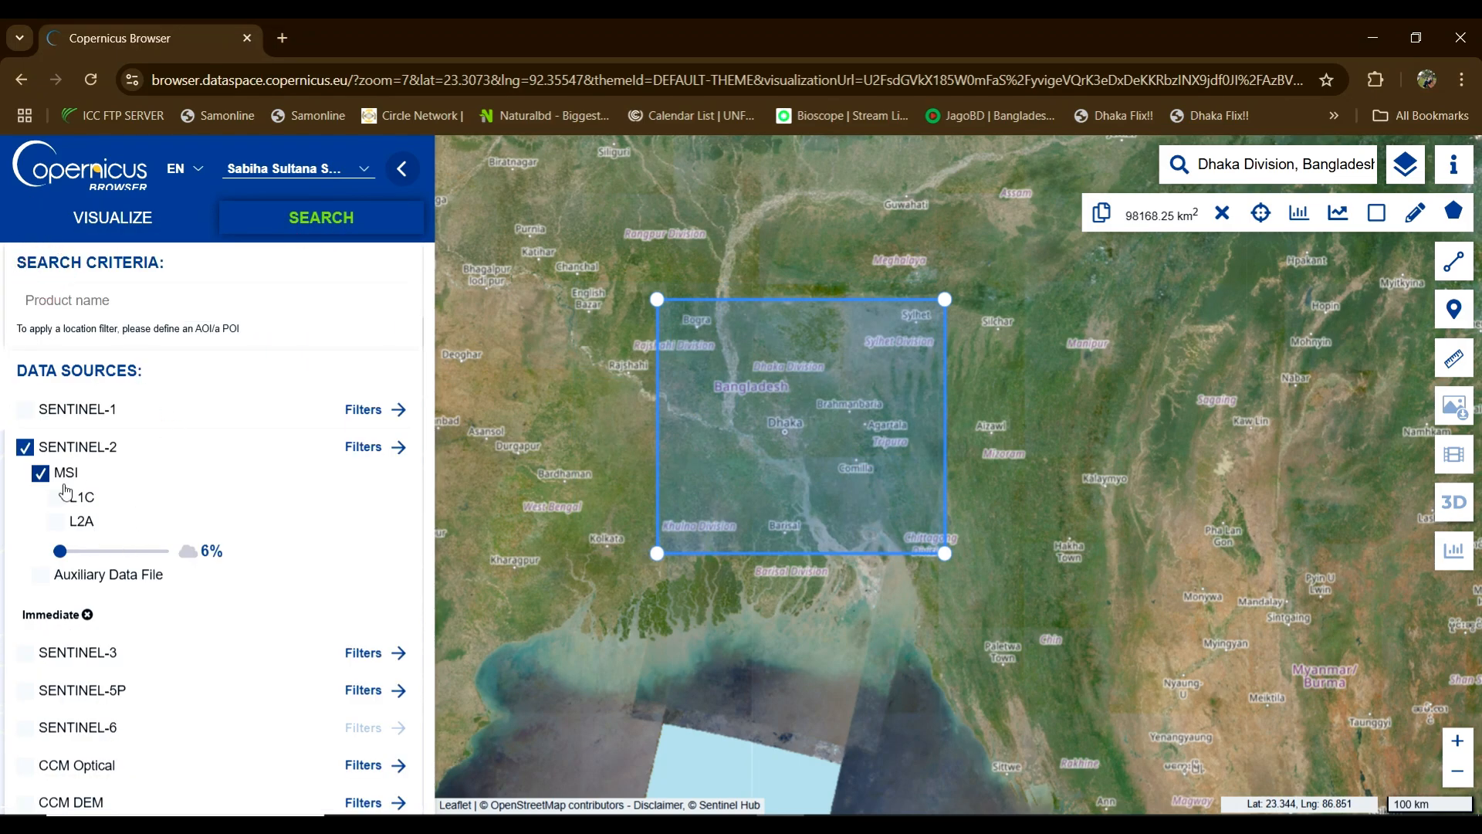
# Step: Untick and re-tick SENTINEL-2 and its MSI instrument so both stay selected
pyautogui.click(26, 450)
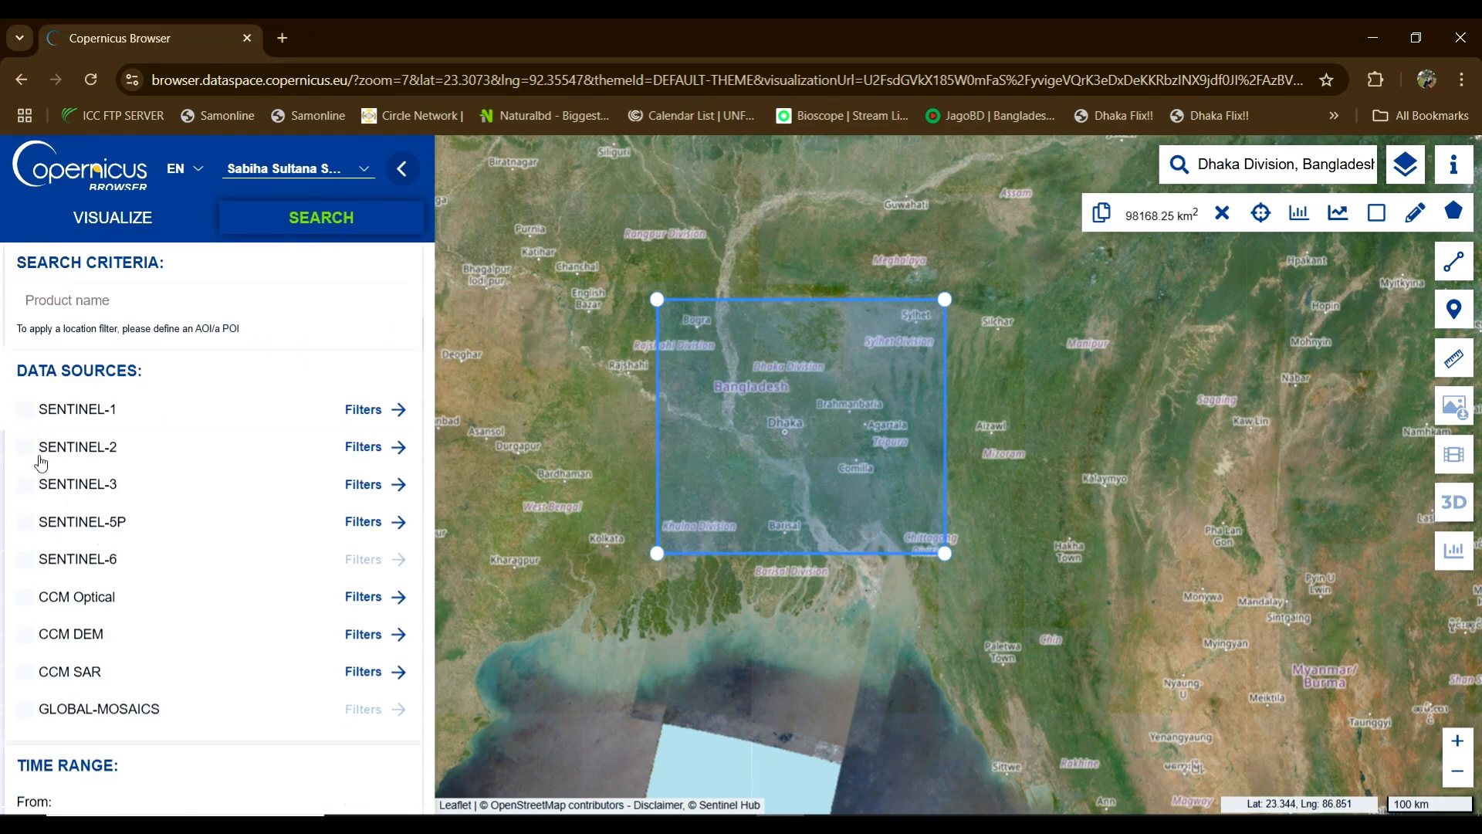
pyautogui.click(25, 450)
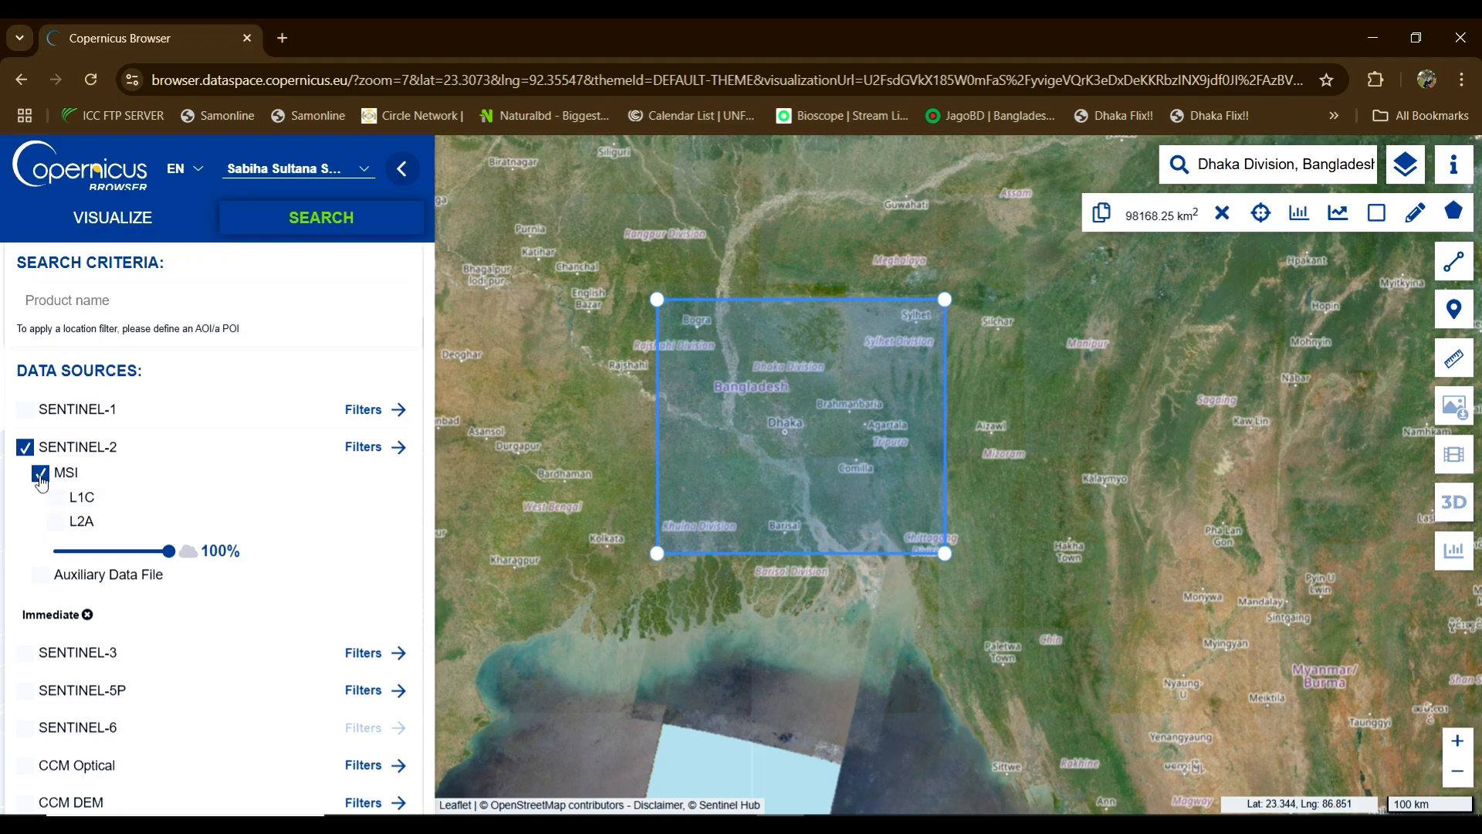
pyautogui.click(39, 475)
pyautogui.click(40, 475)
# Step: Lower the maximum cloud cover from 100% to 7%
pyautogui.moveTo(202, 551); pyautogui.dragTo(241, 550)
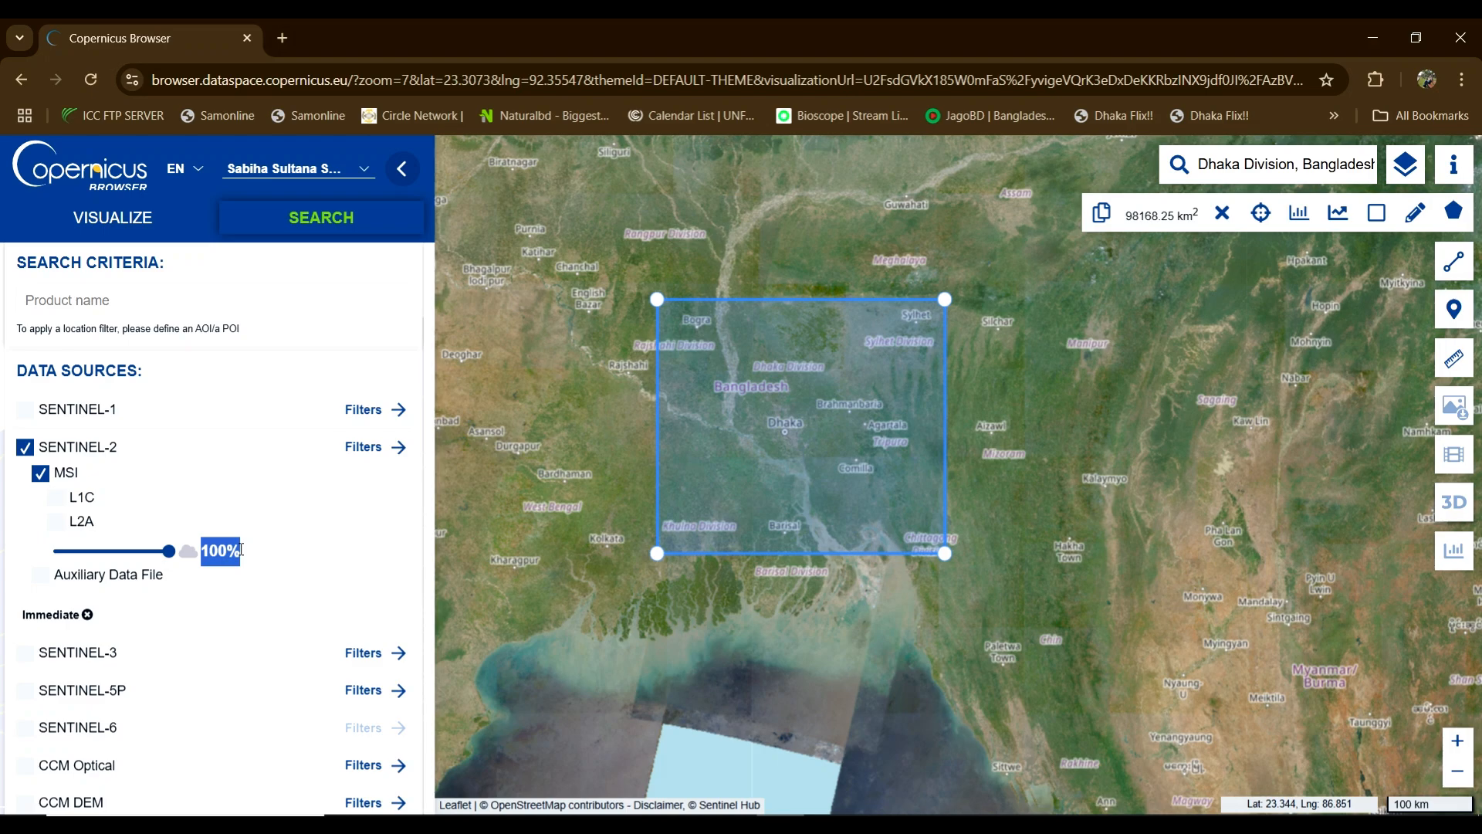
pyautogui.doubleClick(232, 551)
pyautogui.moveTo(168, 552); pyautogui.dragTo(64, 582)
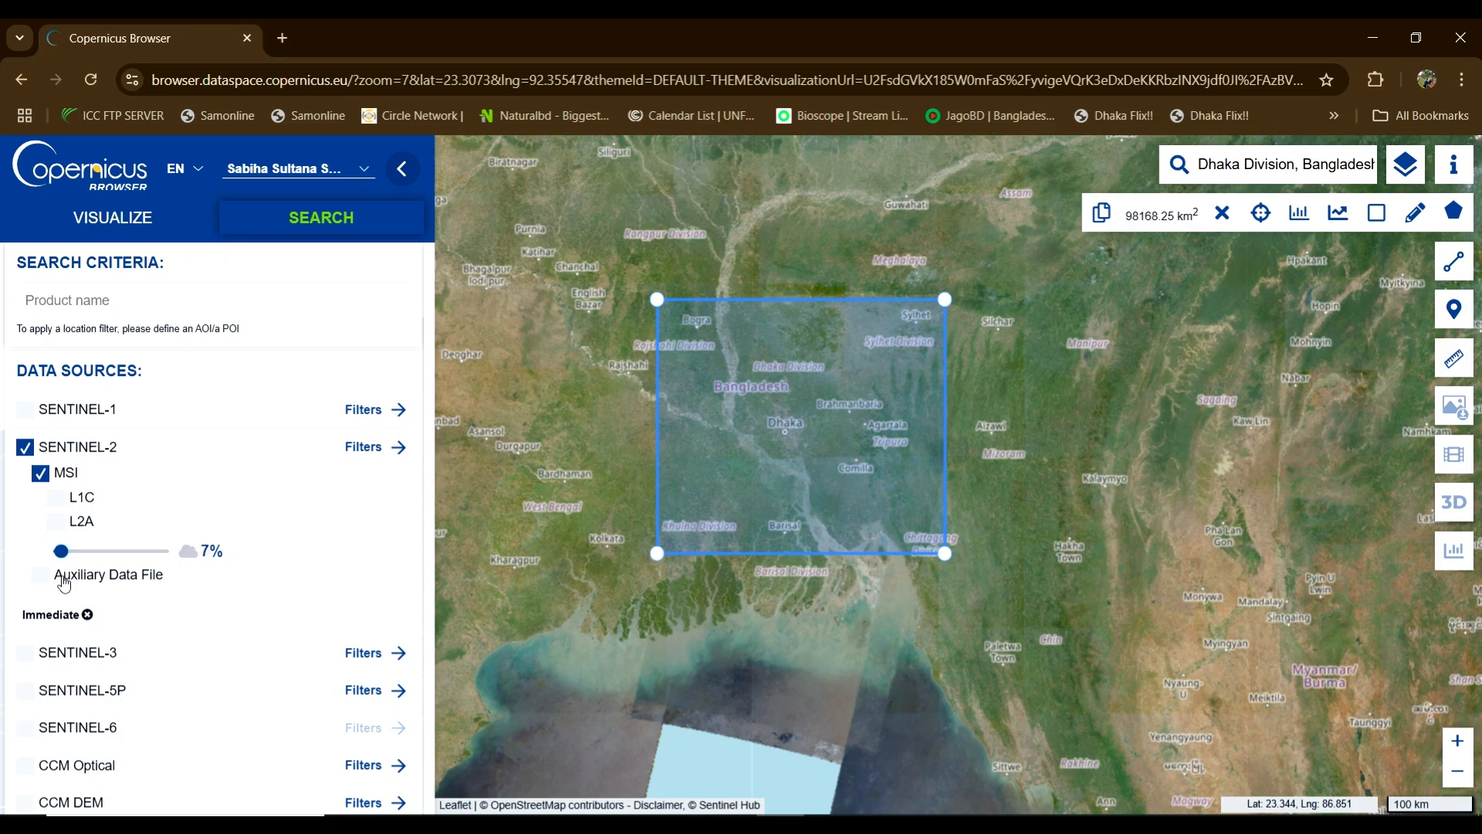
# Step: Check the From and Until date pickers, keeping Until at 9 December 2024
pyautogui.scroll(-4, 114, 532)
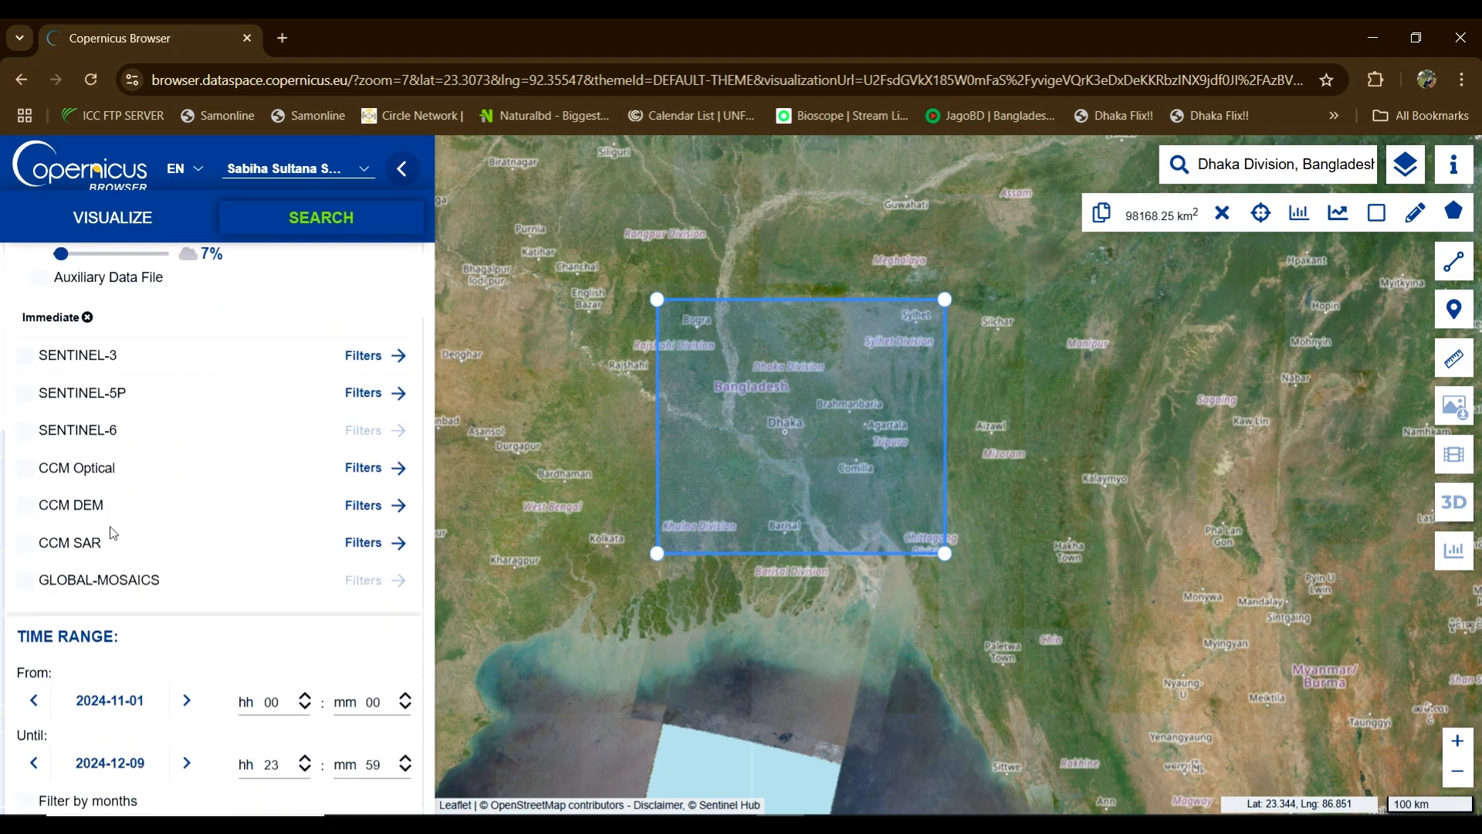
pyautogui.doubleClick(24, 676)
pyautogui.doubleClick(20, 734)
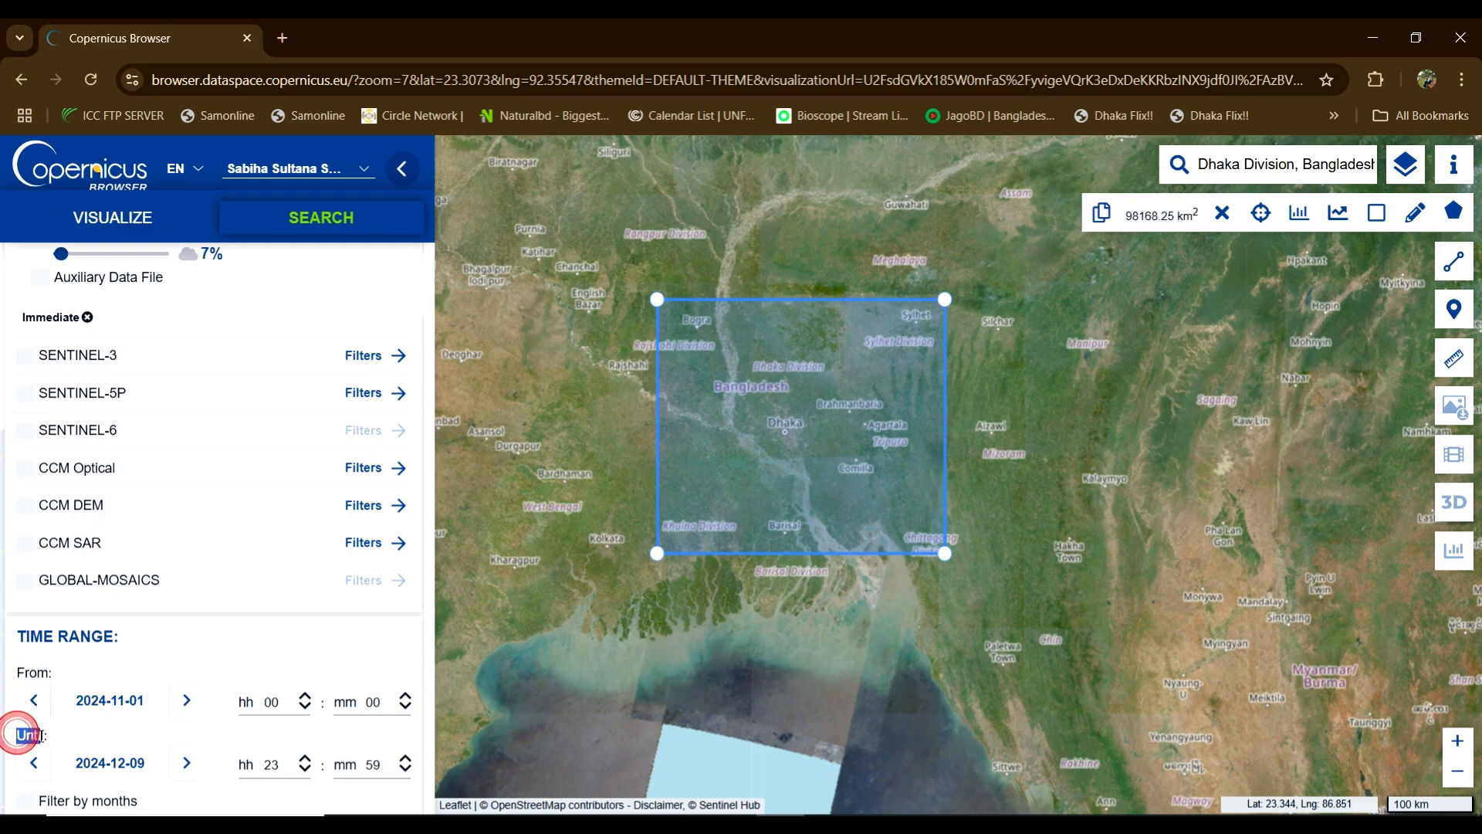
pyautogui.click(90, 699)
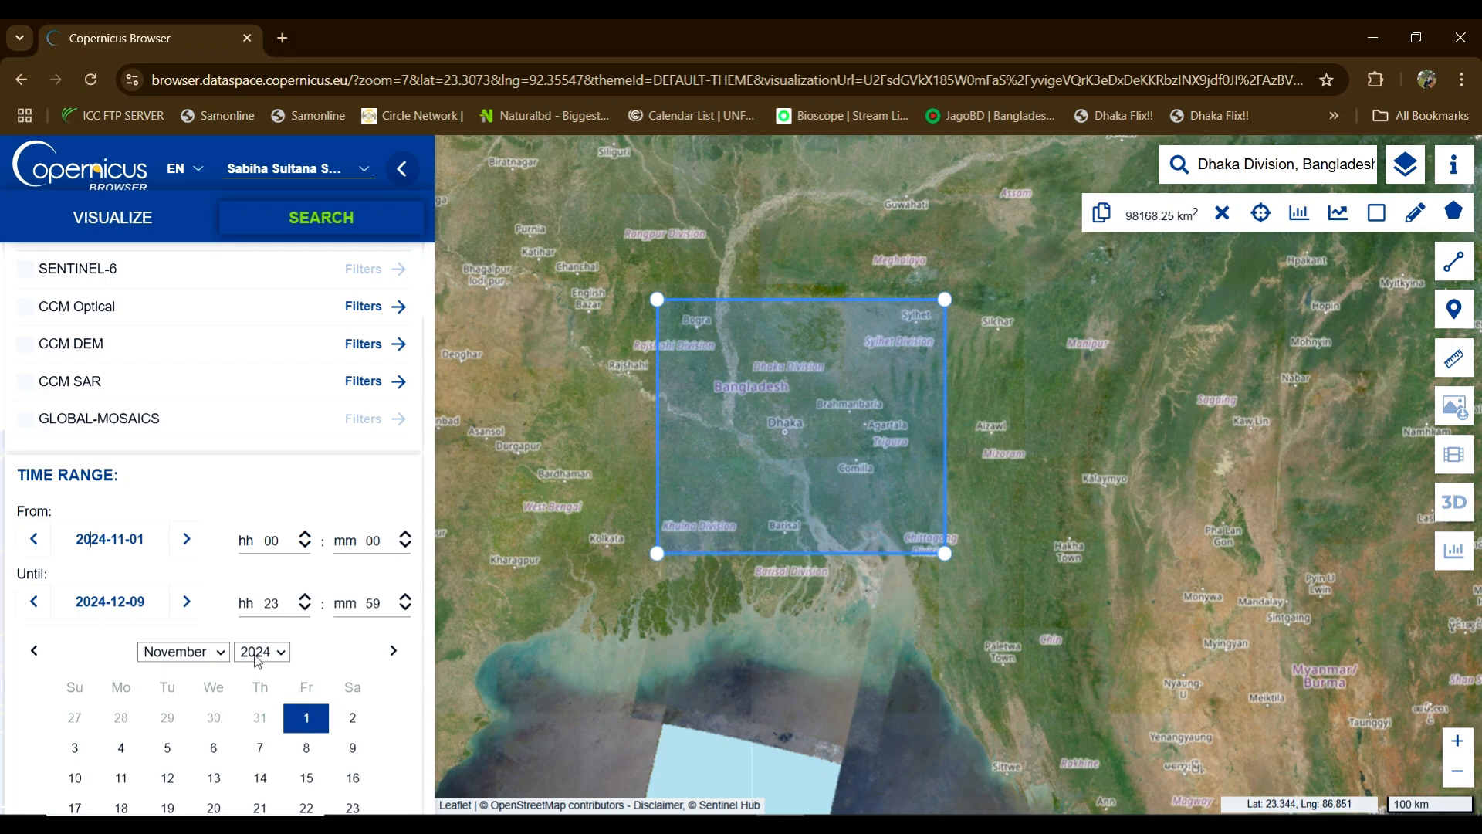
pyautogui.click(96, 764)
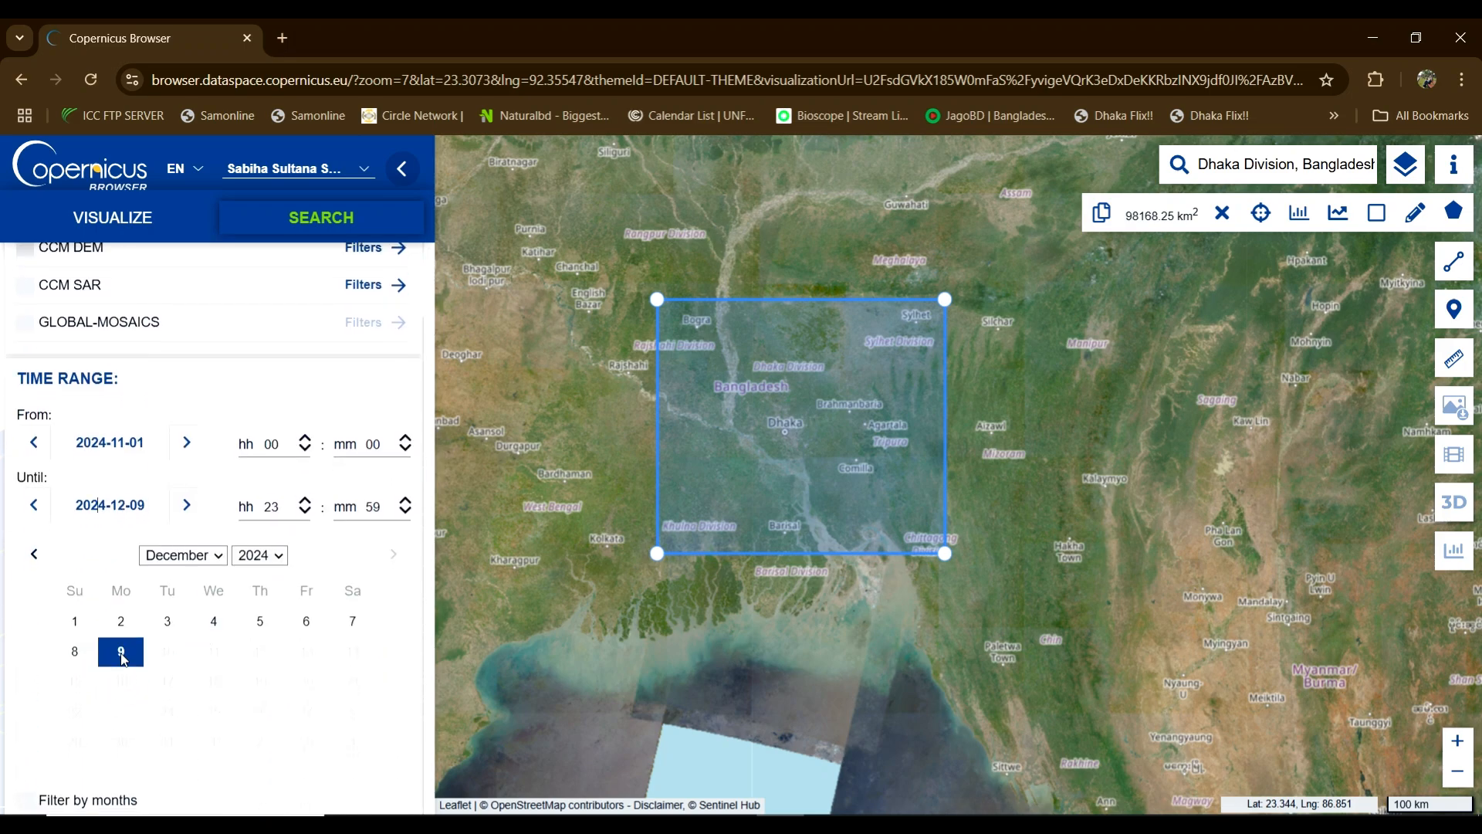
pyautogui.click(121, 652)
# Step: Scroll the sidebar and reopen the Until calendar, ending on the Sentinel-2 L1C Visualize layers
pyautogui.scroll(4, 185, 618)
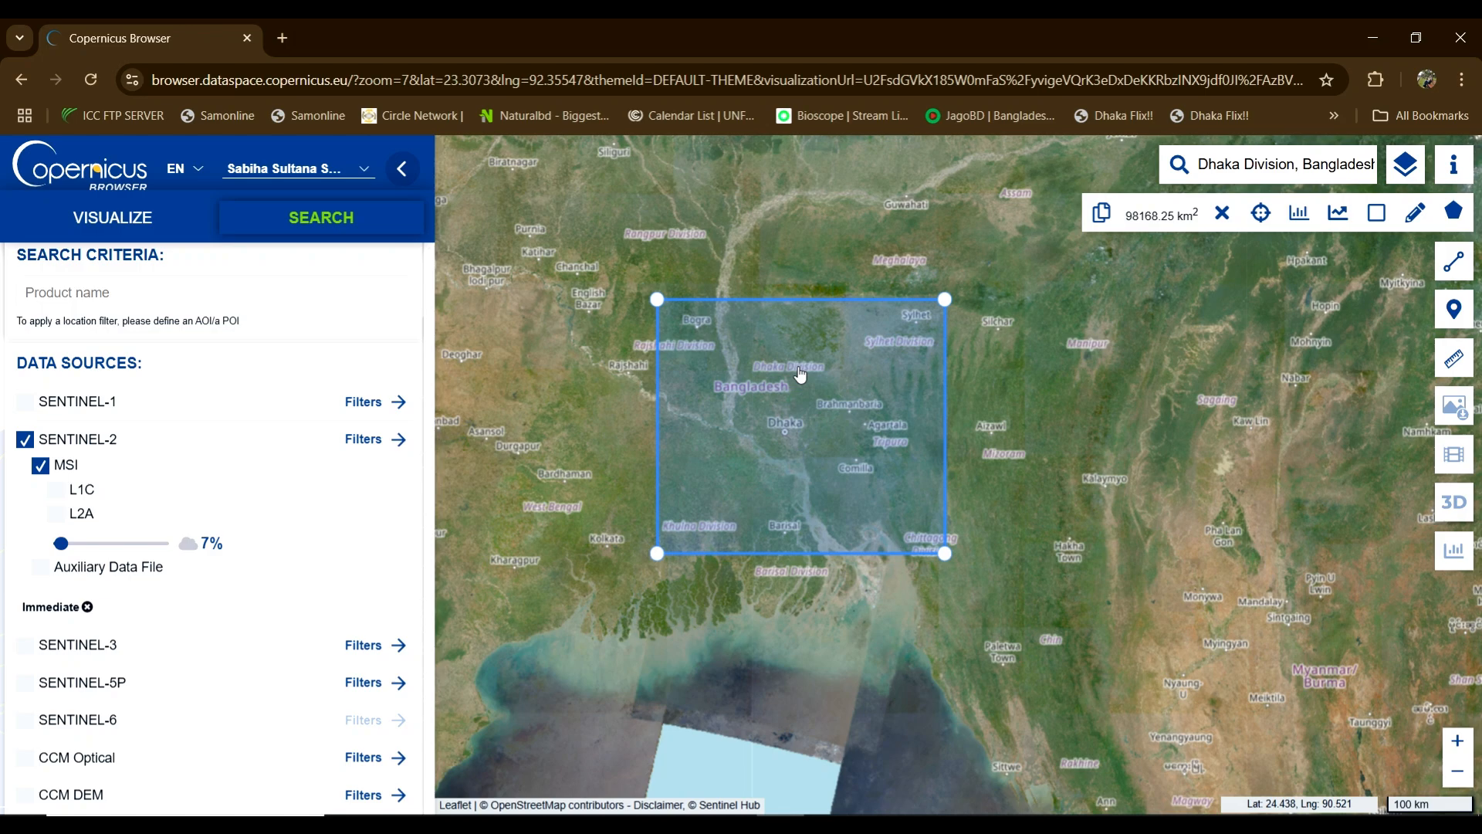
pyautogui.scroll(-4, 307, 410)
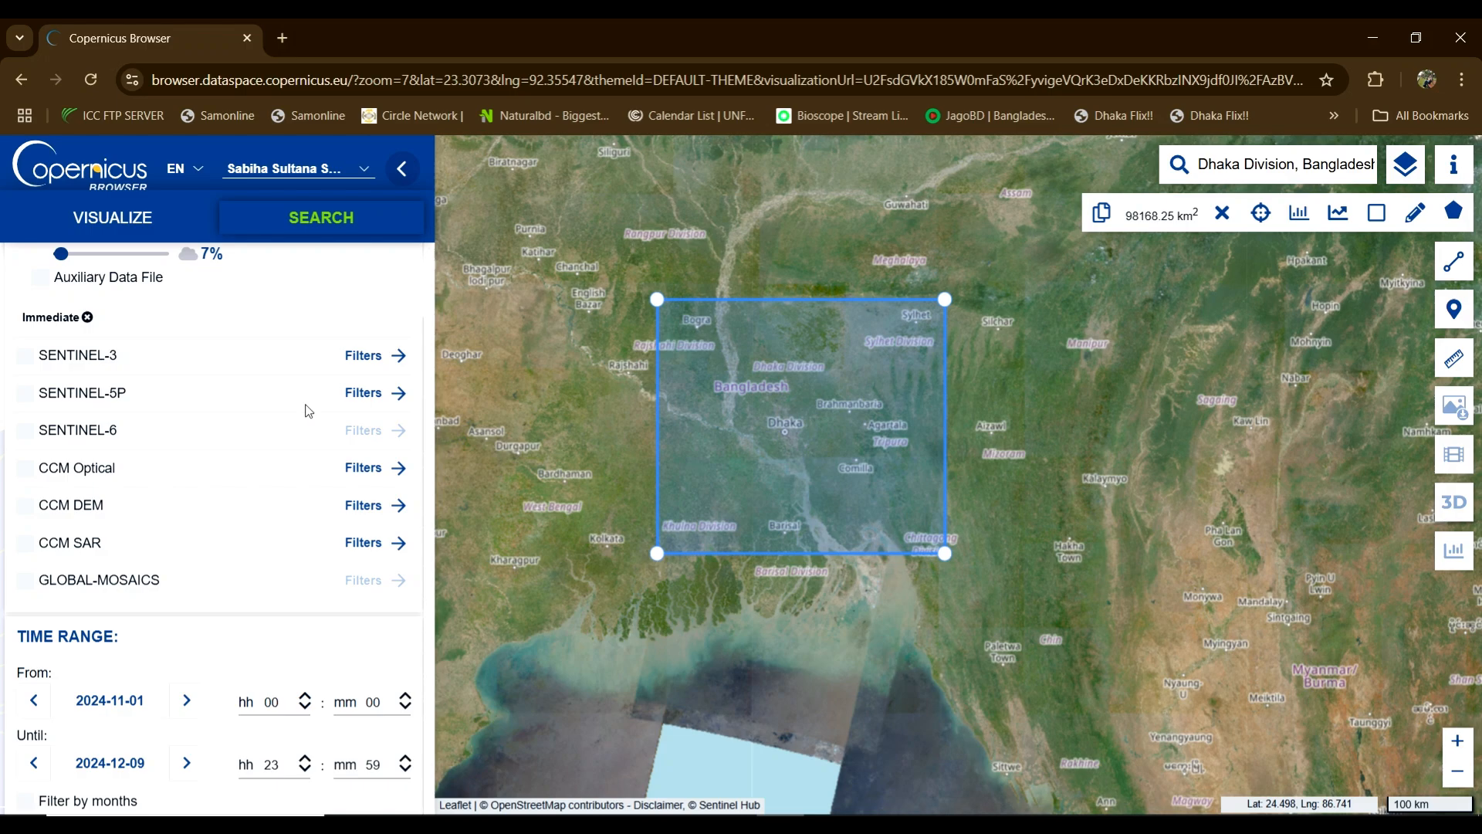
pyautogui.scroll(1, 304, 641)
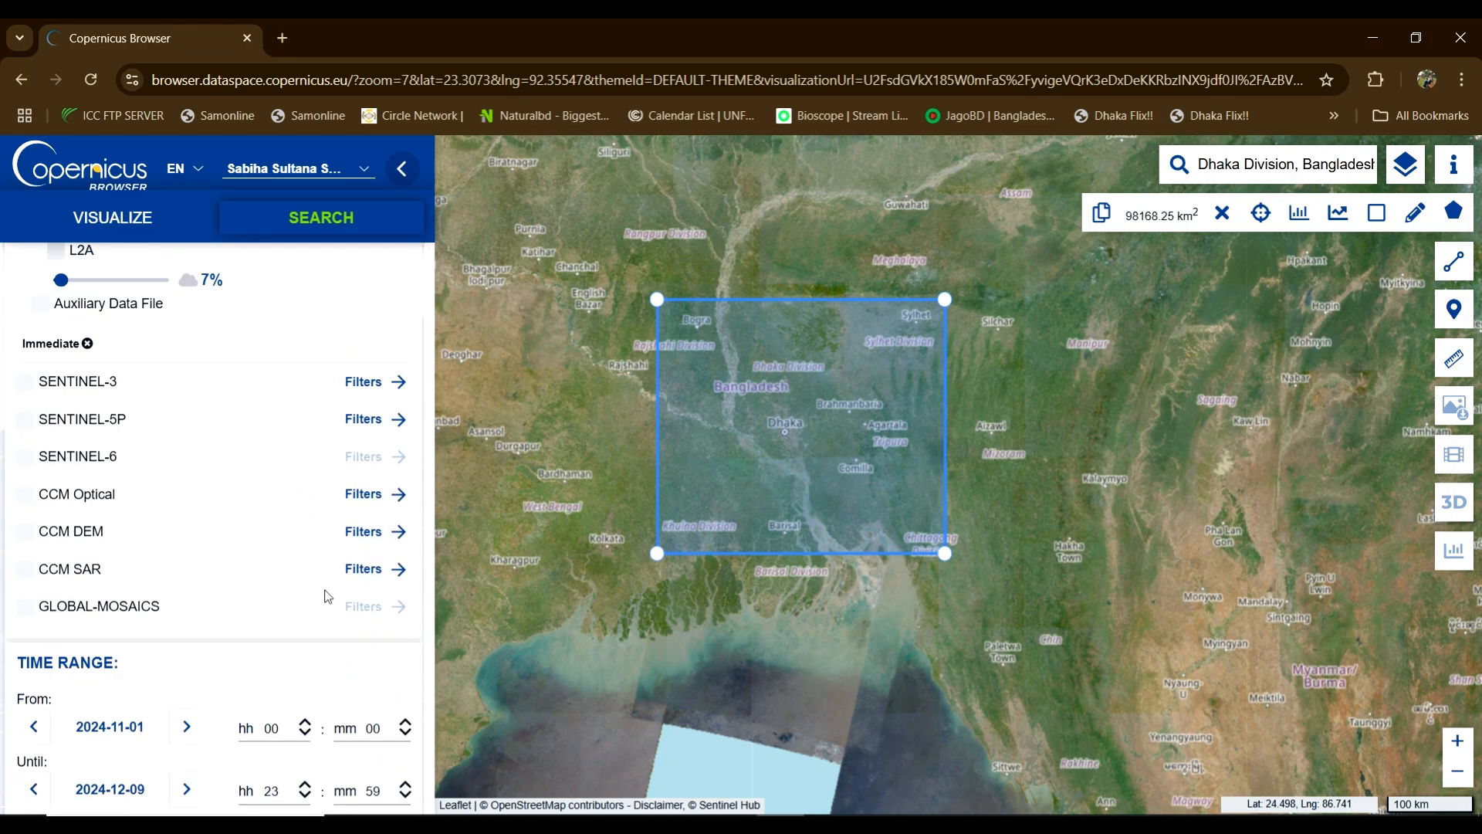
pyautogui.scroll(-1, 324, 602)
pyautogui.scroll(4, 229, 709)
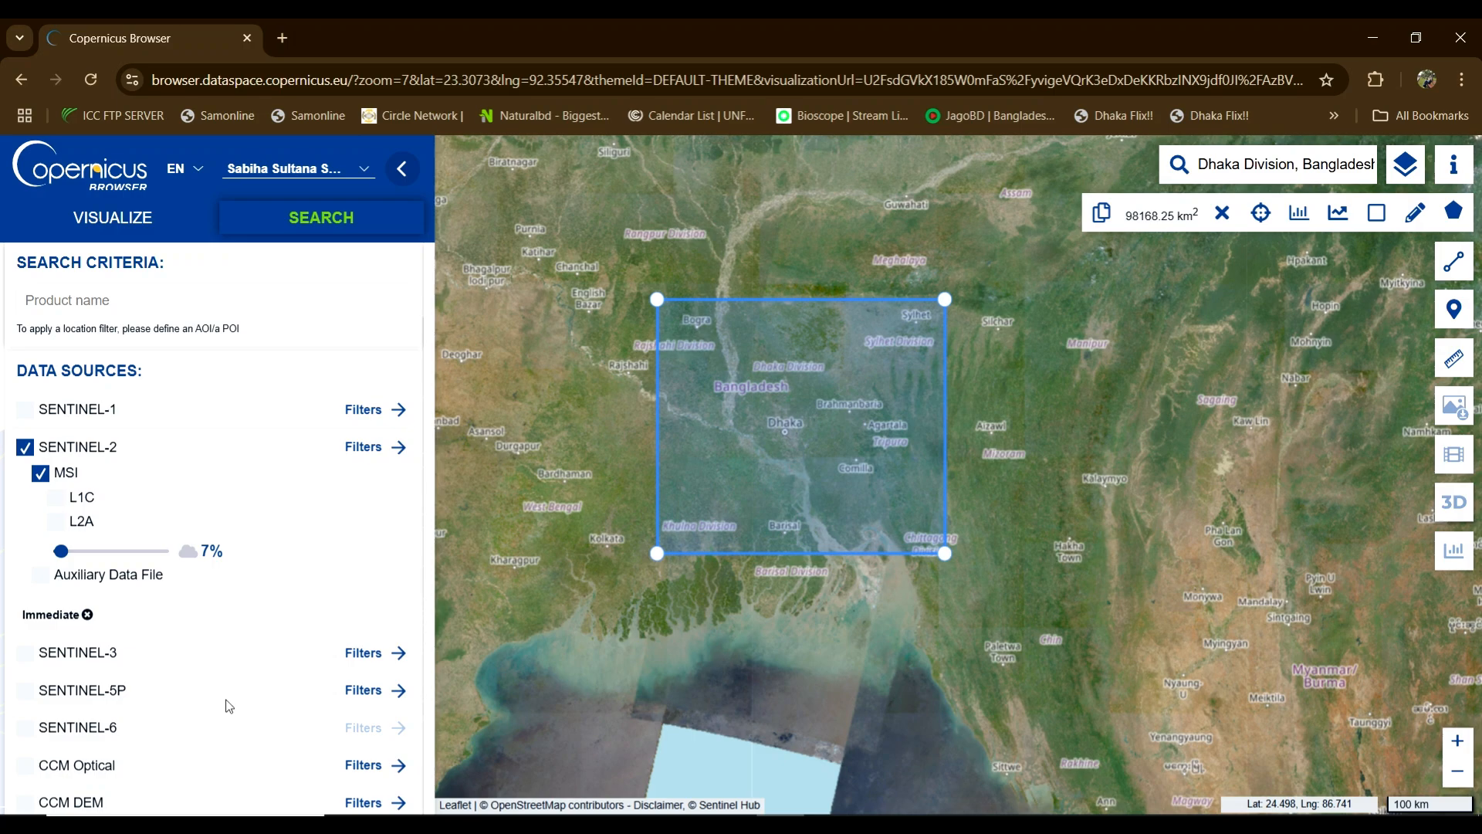
pyautogui.scroll(-4, 228, 706)
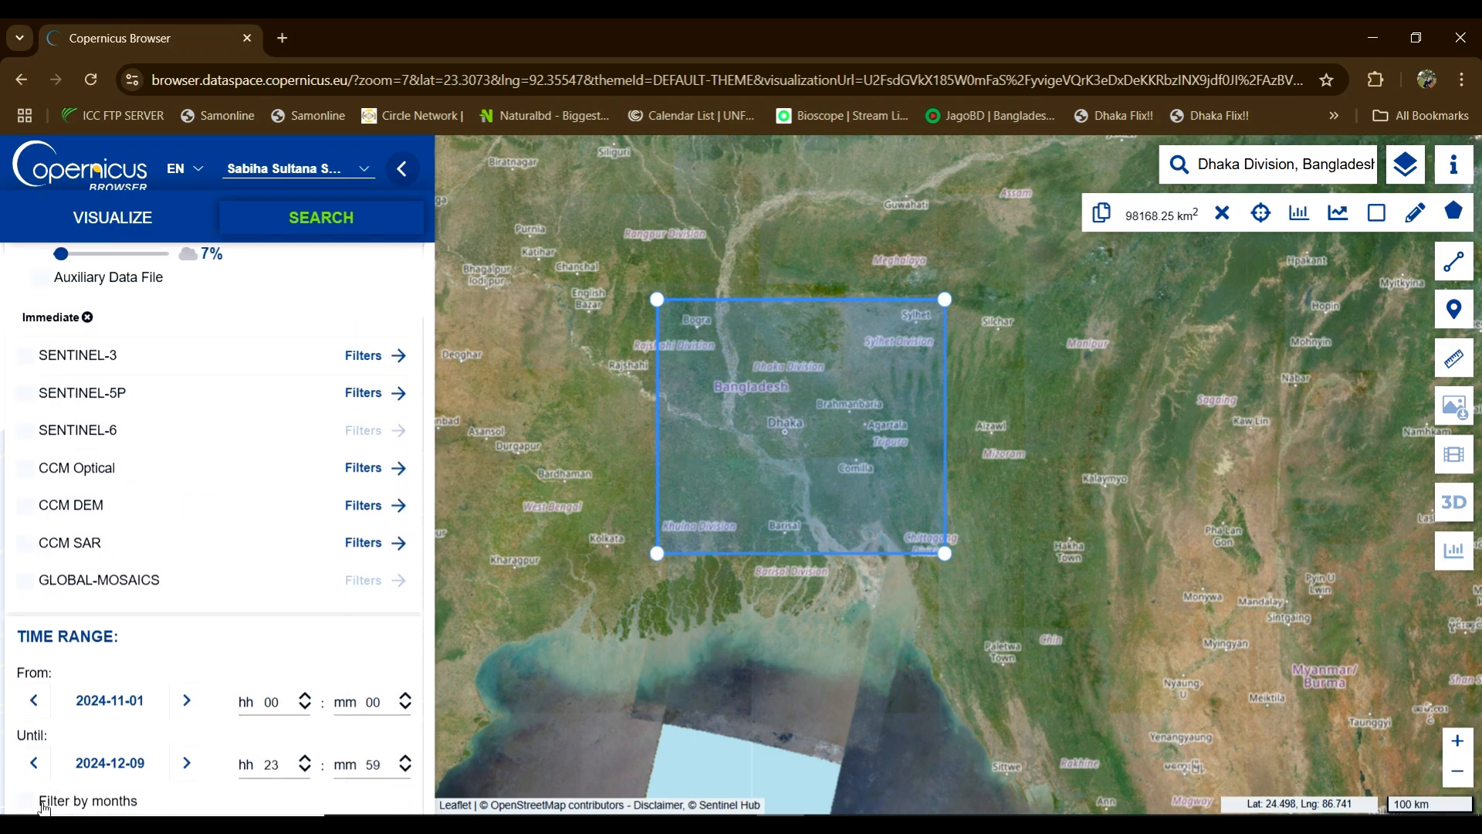
pyautogui.click(98, 763)
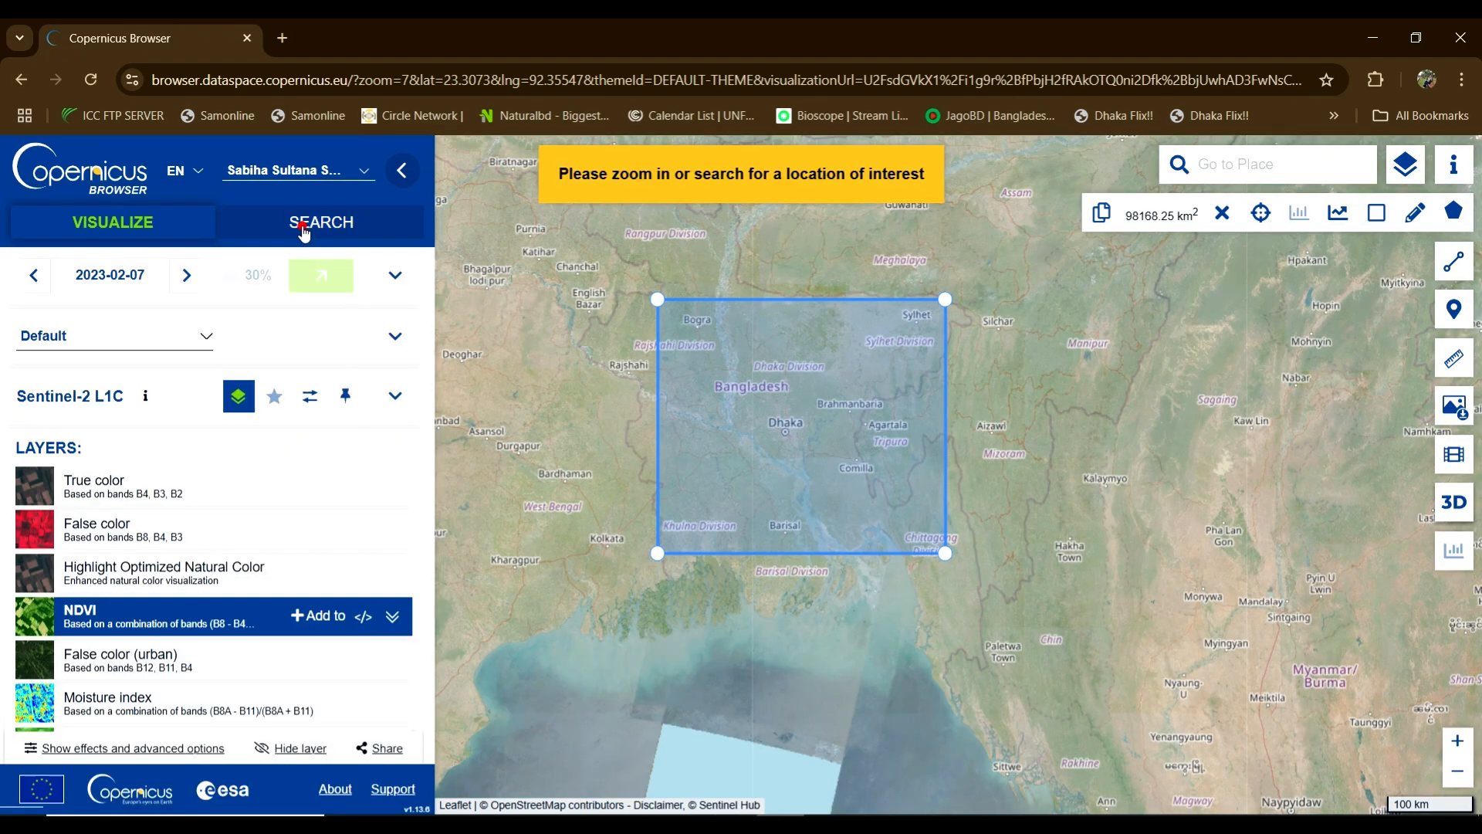
# Step: Return to the search form, select SENTINEL-2 and lower the cloud-cover slider
pyautogui.click(304, 226)
pyautogui.click(24, 451)
pyautogui.scroll(-2, 120, 505)
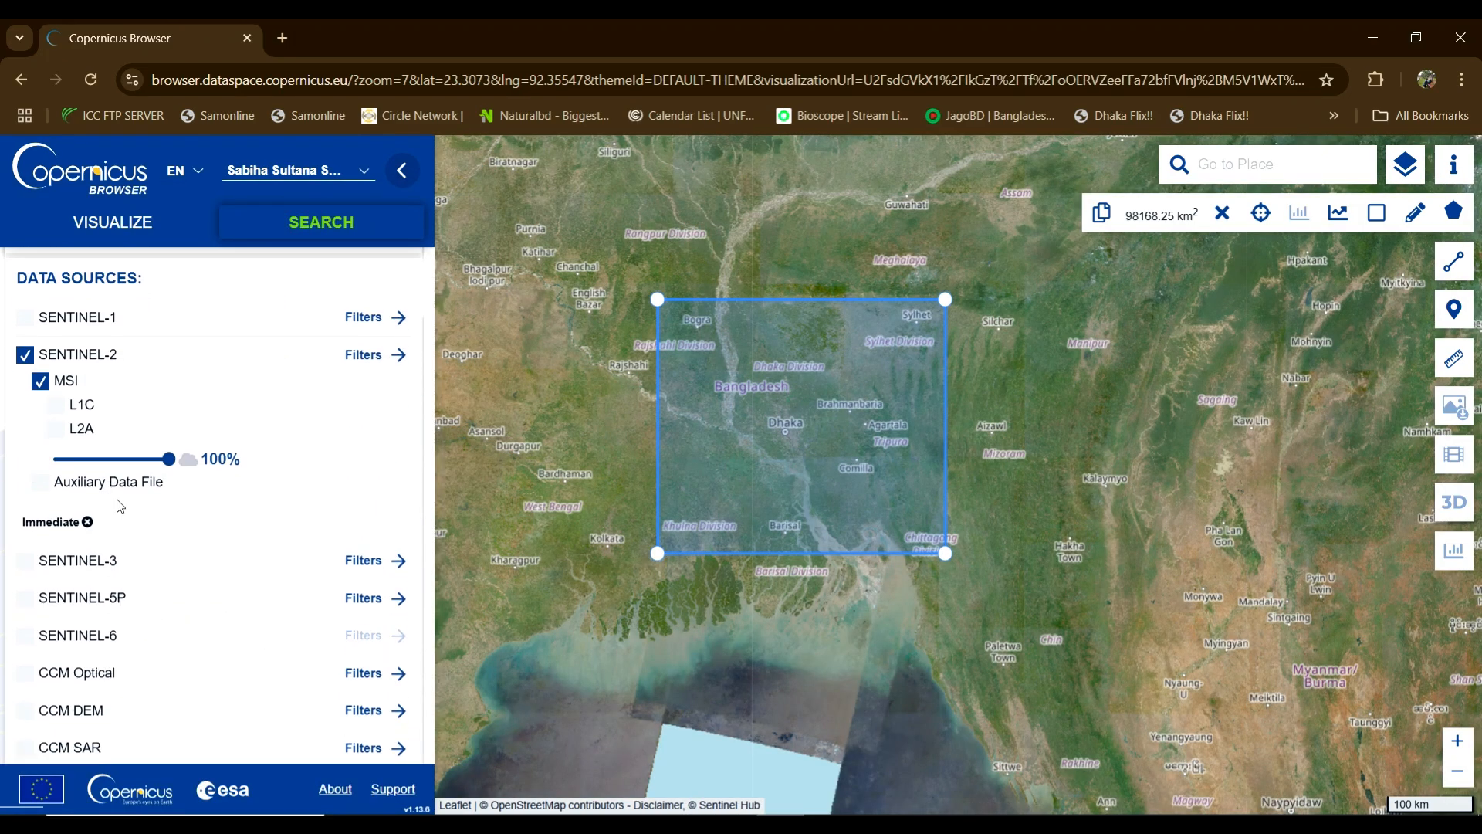
pyautogui.scroll(-2, 120, 505)
pyautogui.moveTo(168, 362); pyautogui.dragTo(60, 399)
pyautogui.scroll(-3, 123, 447)
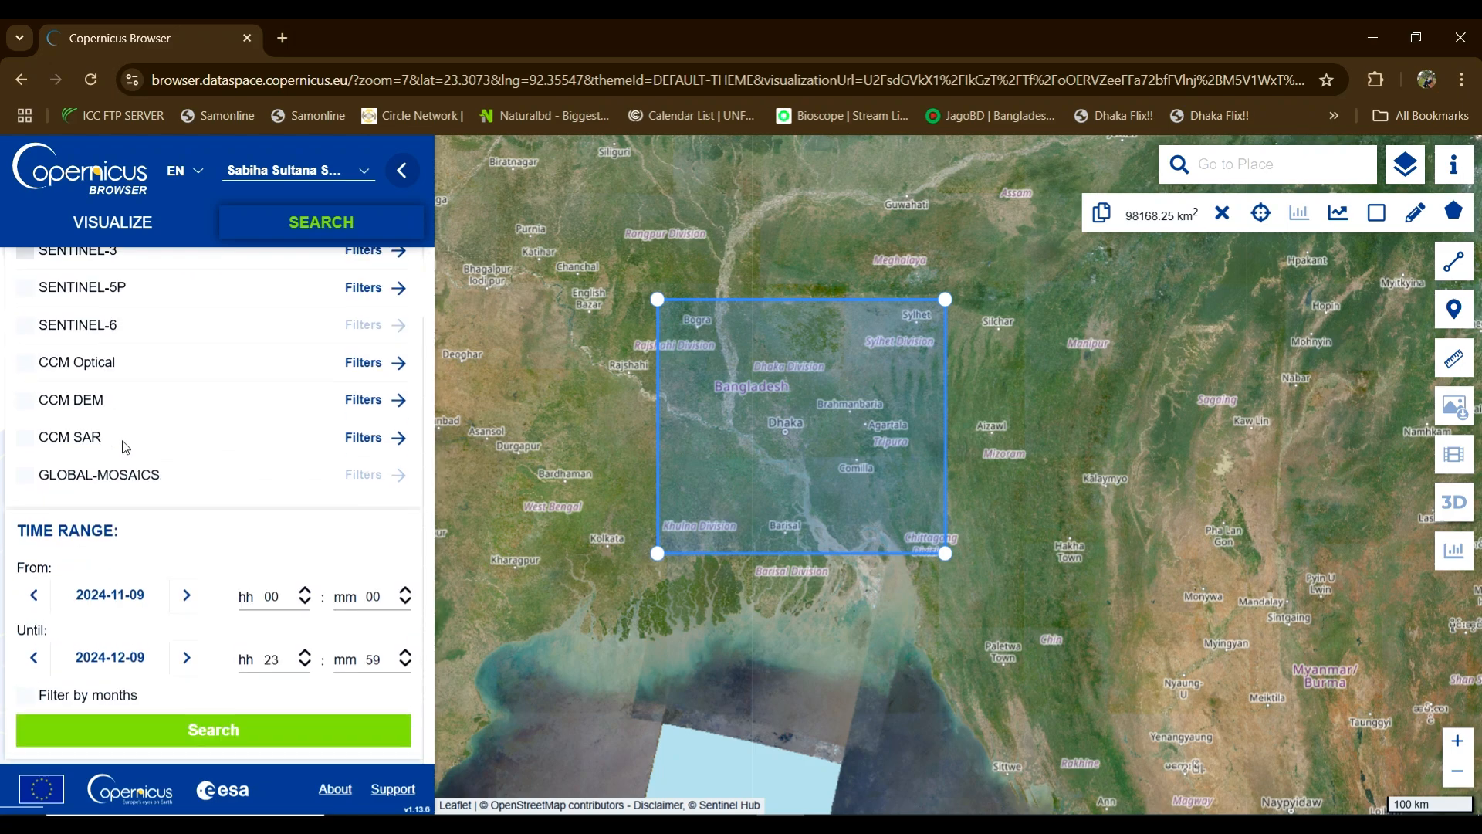
# Step: Set the period 1 November to 9 December 2024 and search, getting 356 products
pyautogui.click(110, 595)
pyautogui.scroll(-3, 177, 633)
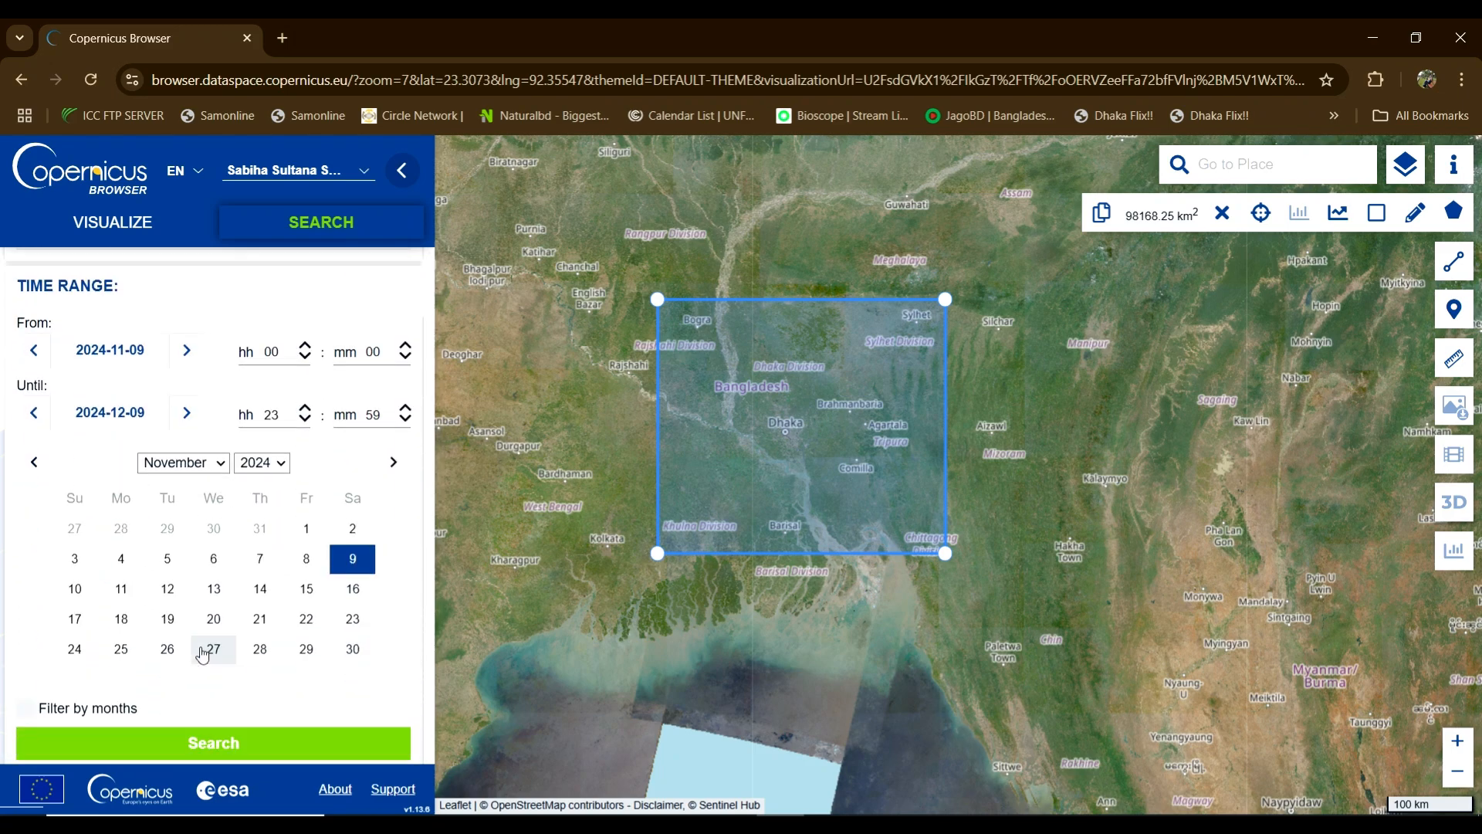
pyautogui.click(306, 528)
pyautogui.click(104, 657)
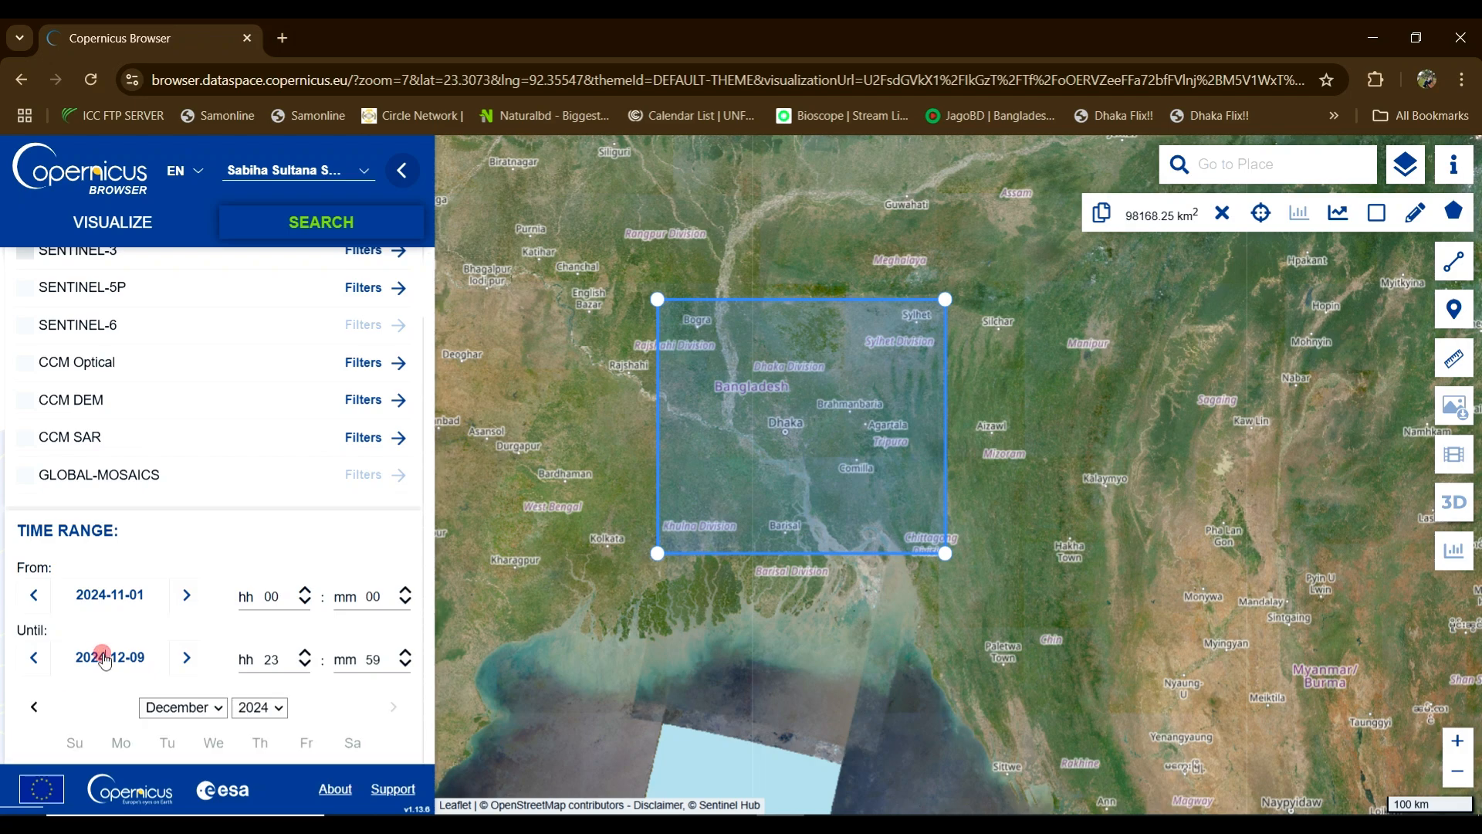
pyautogui.scroll(-3, 154, 649)
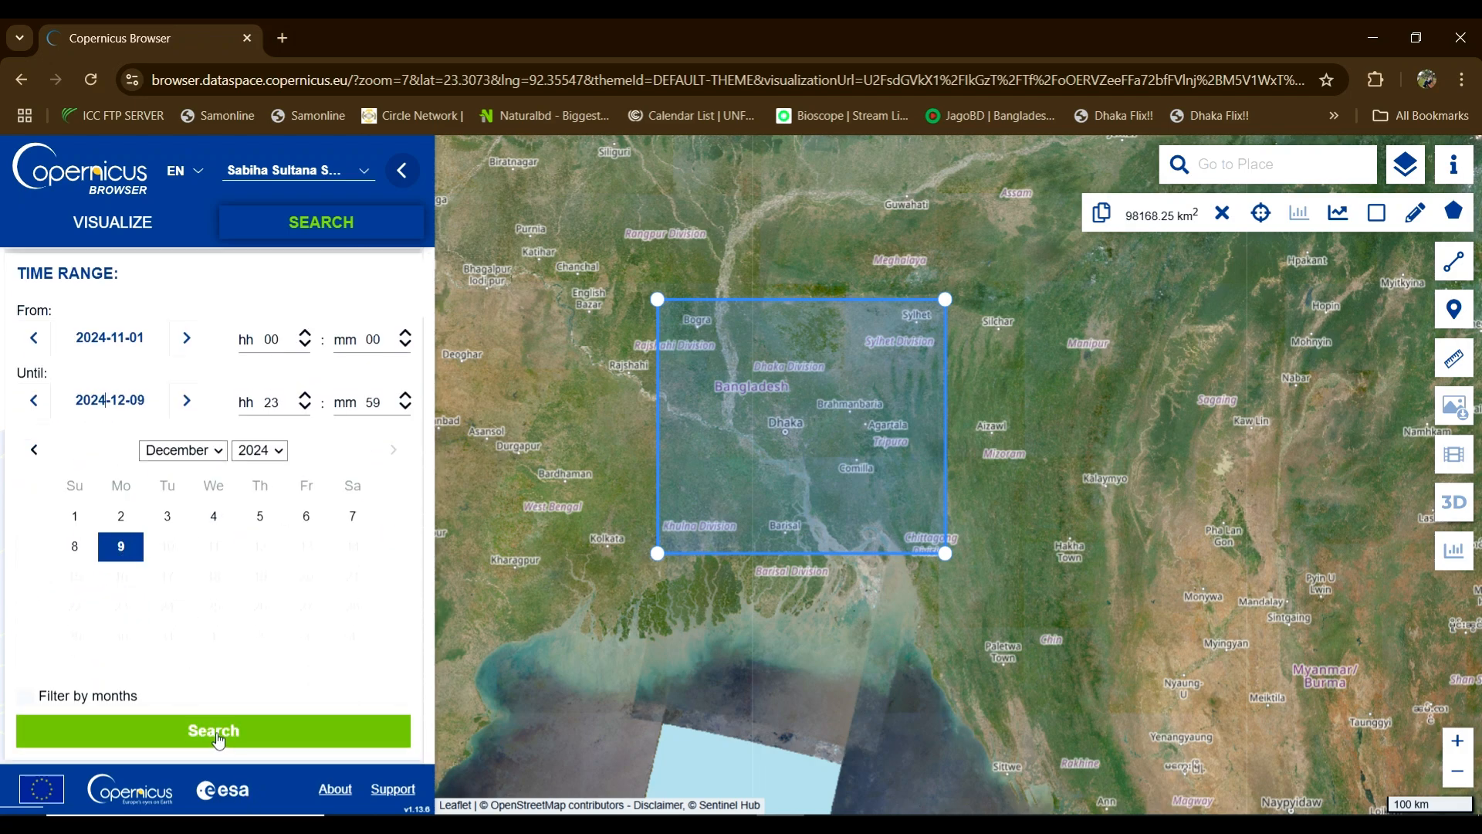
pyautogui.scroll(5, 254, 548)
pyautogui.scroll(-5, 255, 548)
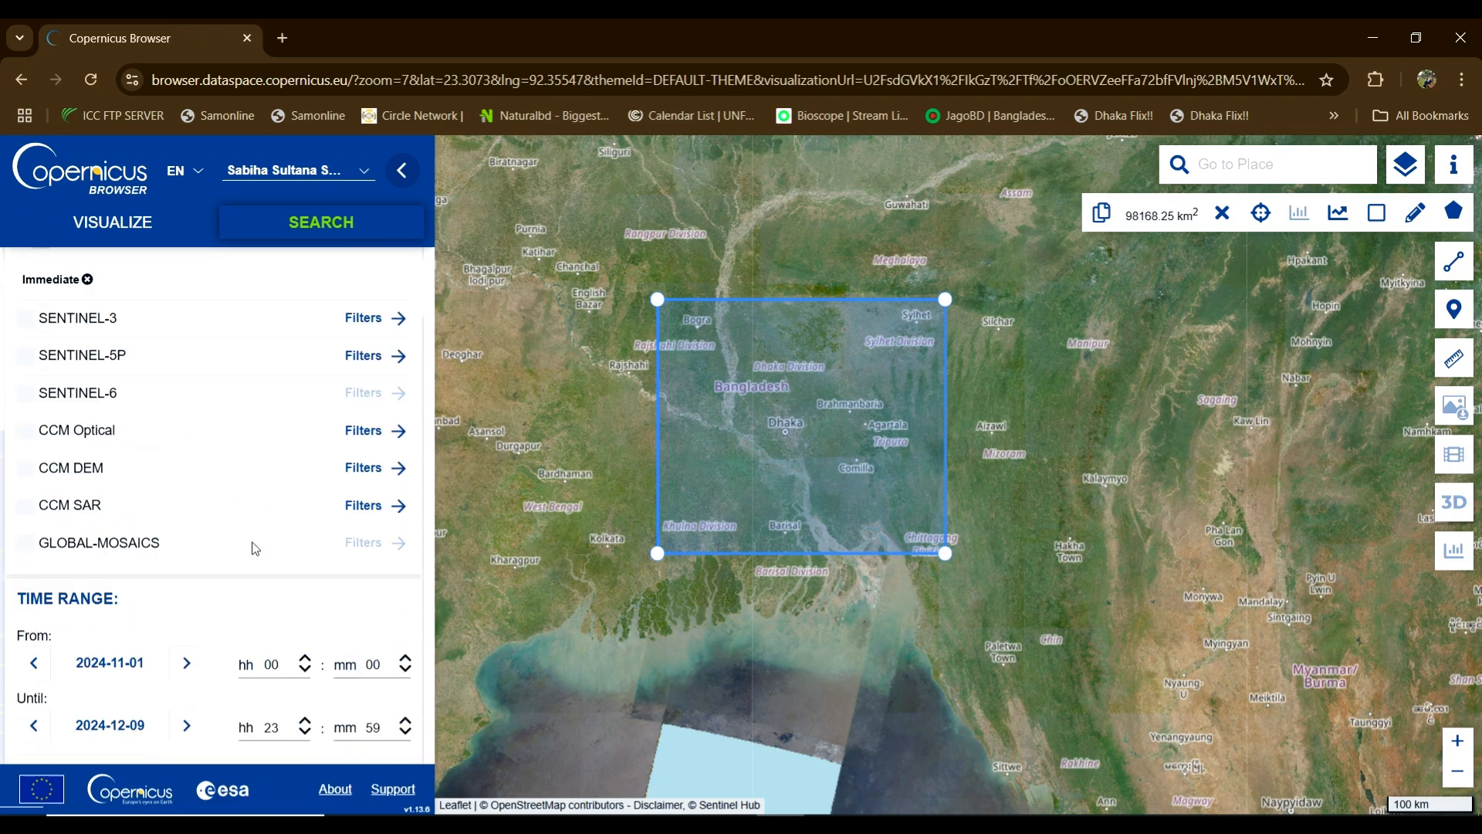
pyautogui.click(213, 730)
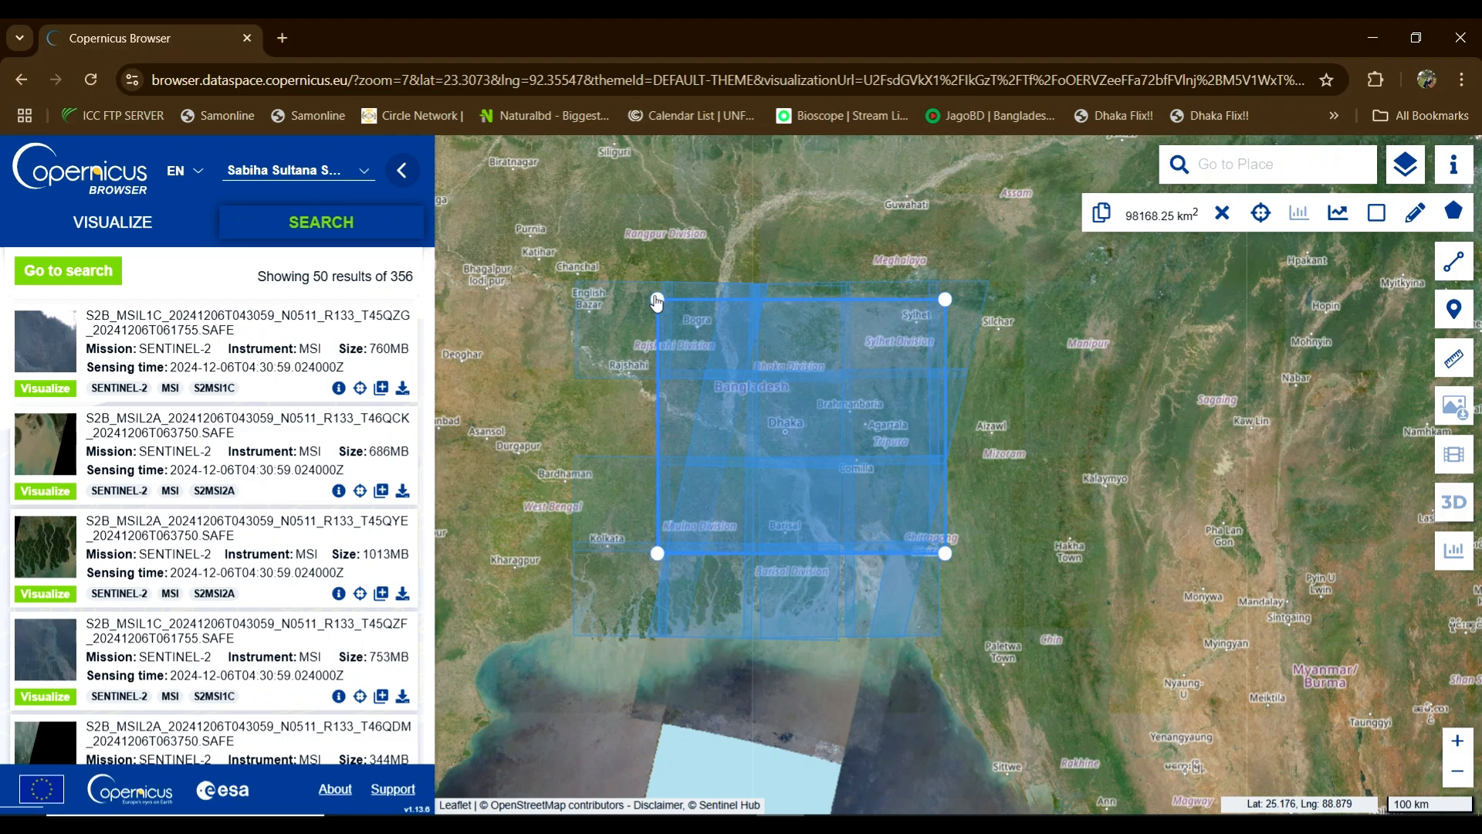
# Step: Resize the Dhaka rectangle to 10,931.10 km² and return to the search form
pyautogui.moveTo(657, 298); pyautogui.dragTo(748, 379)
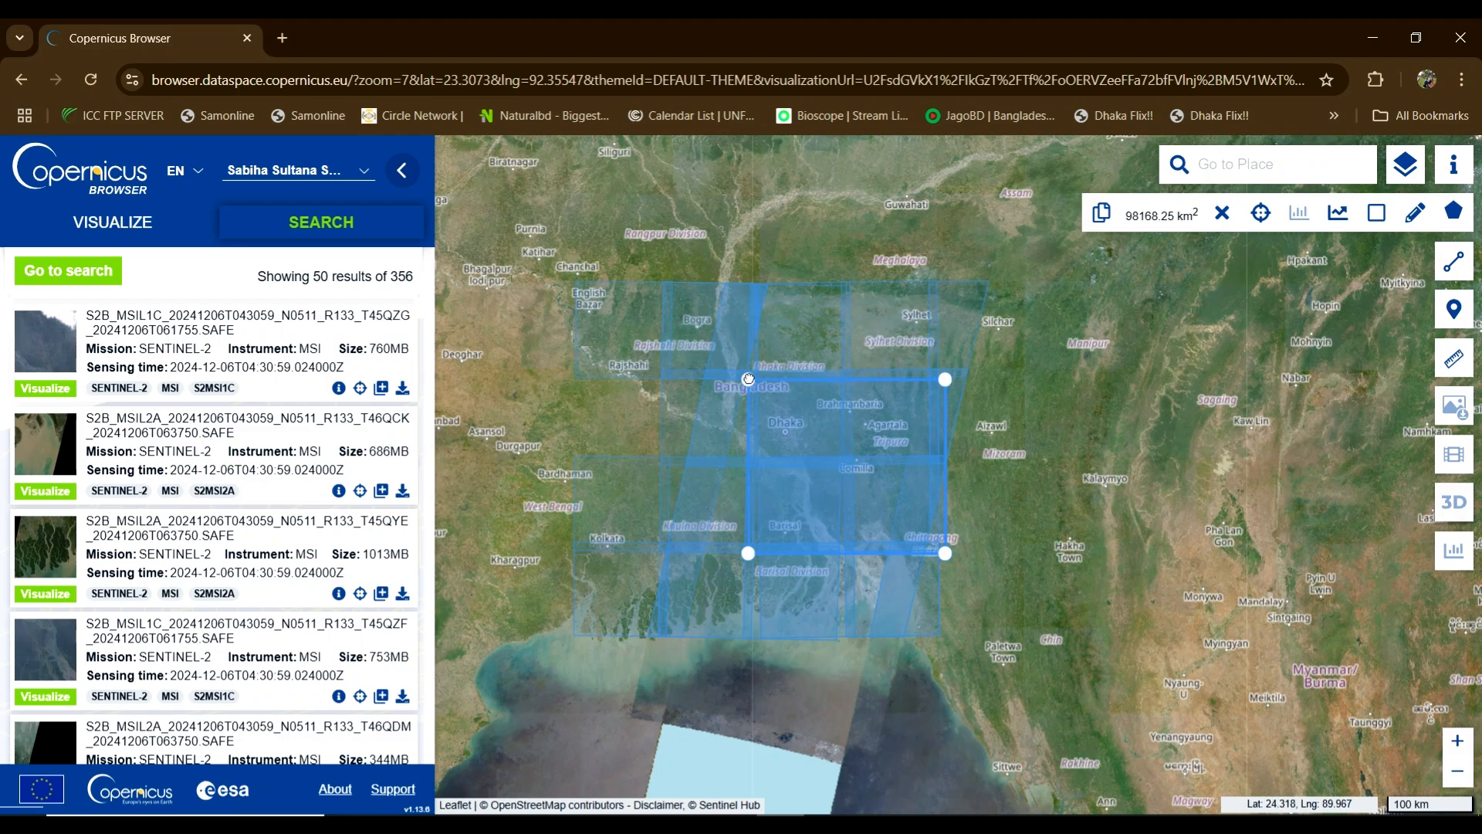
pyautogui.moveTo(945, 553); pyautogui.dragTo(846, 463)
pyautogui.scroll(1, 776, 442)
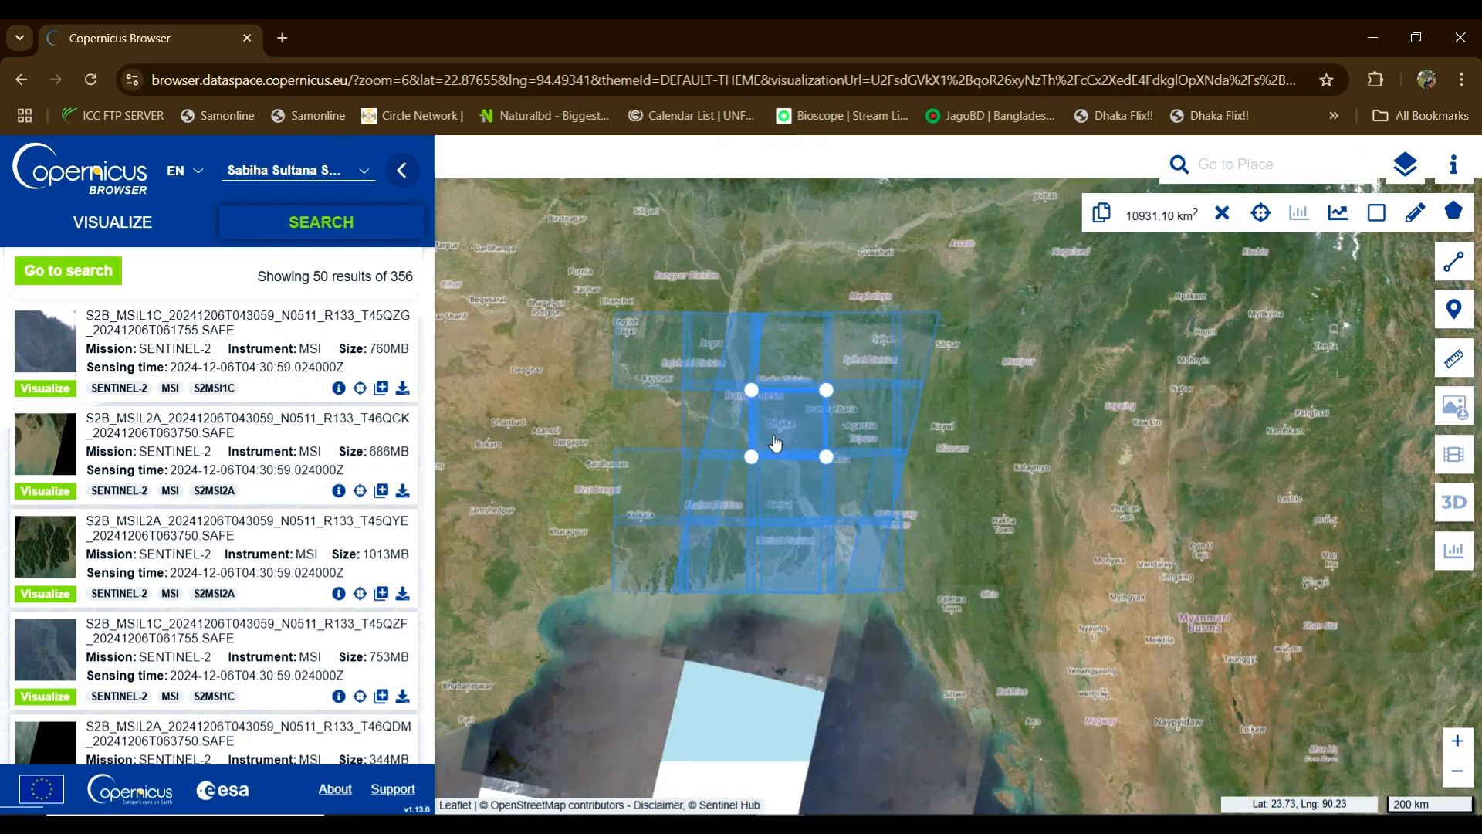
pyautogui.scroll(4, 776, 442)
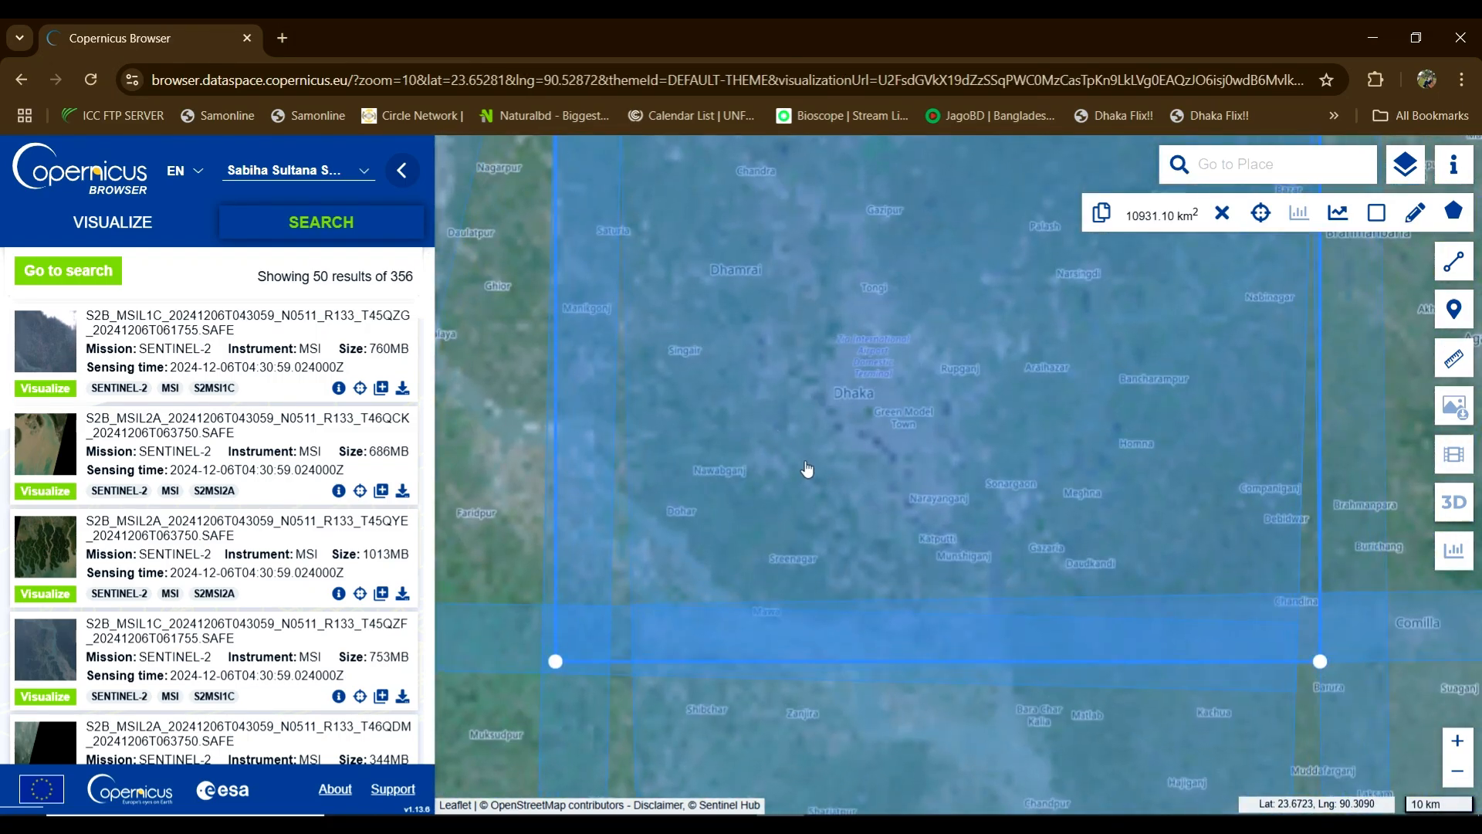
pyautogui.scroll(-1, 806, 469)
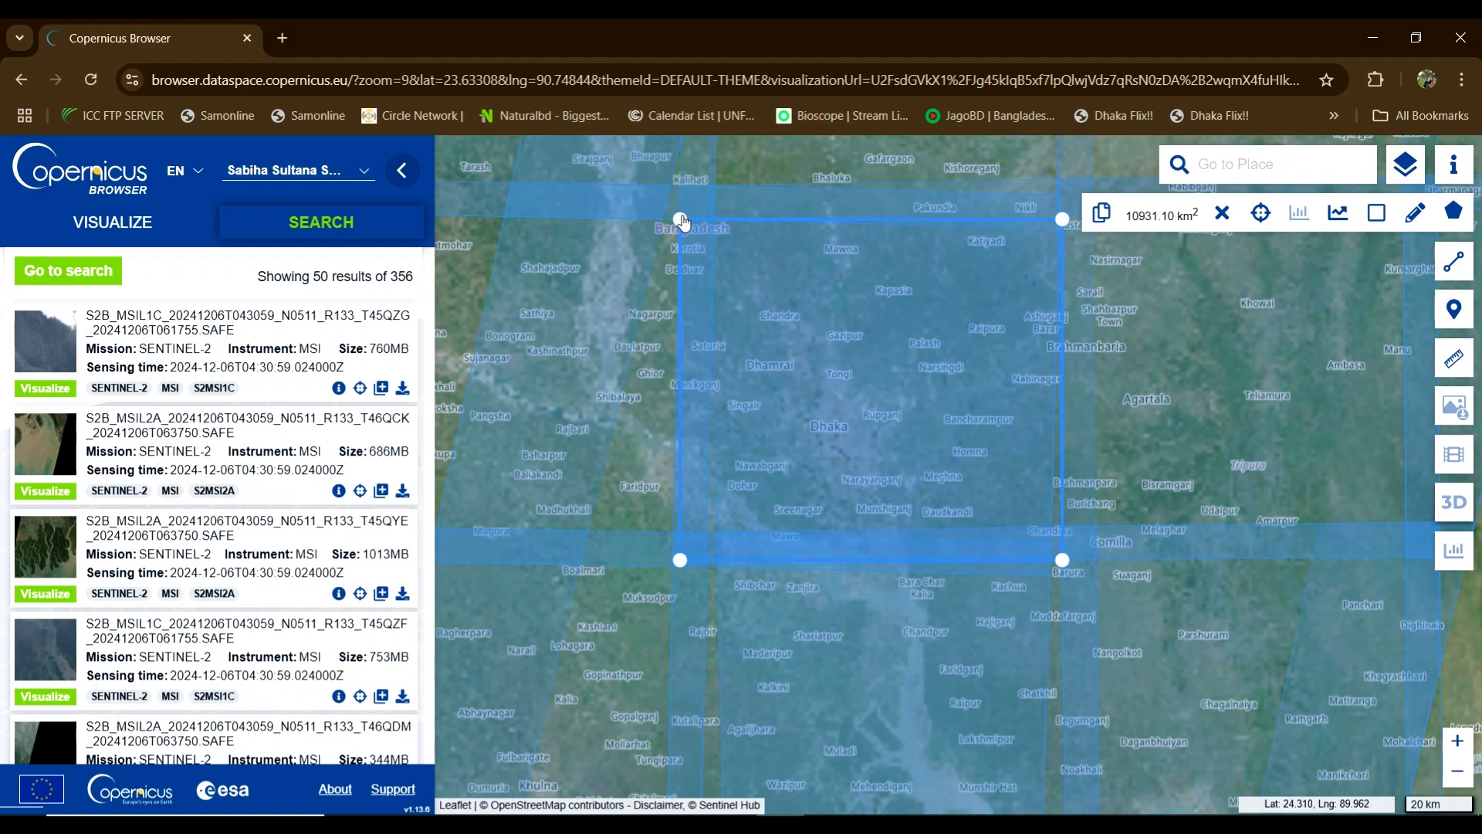
pyautogui.scroll(-2, 893, 473)
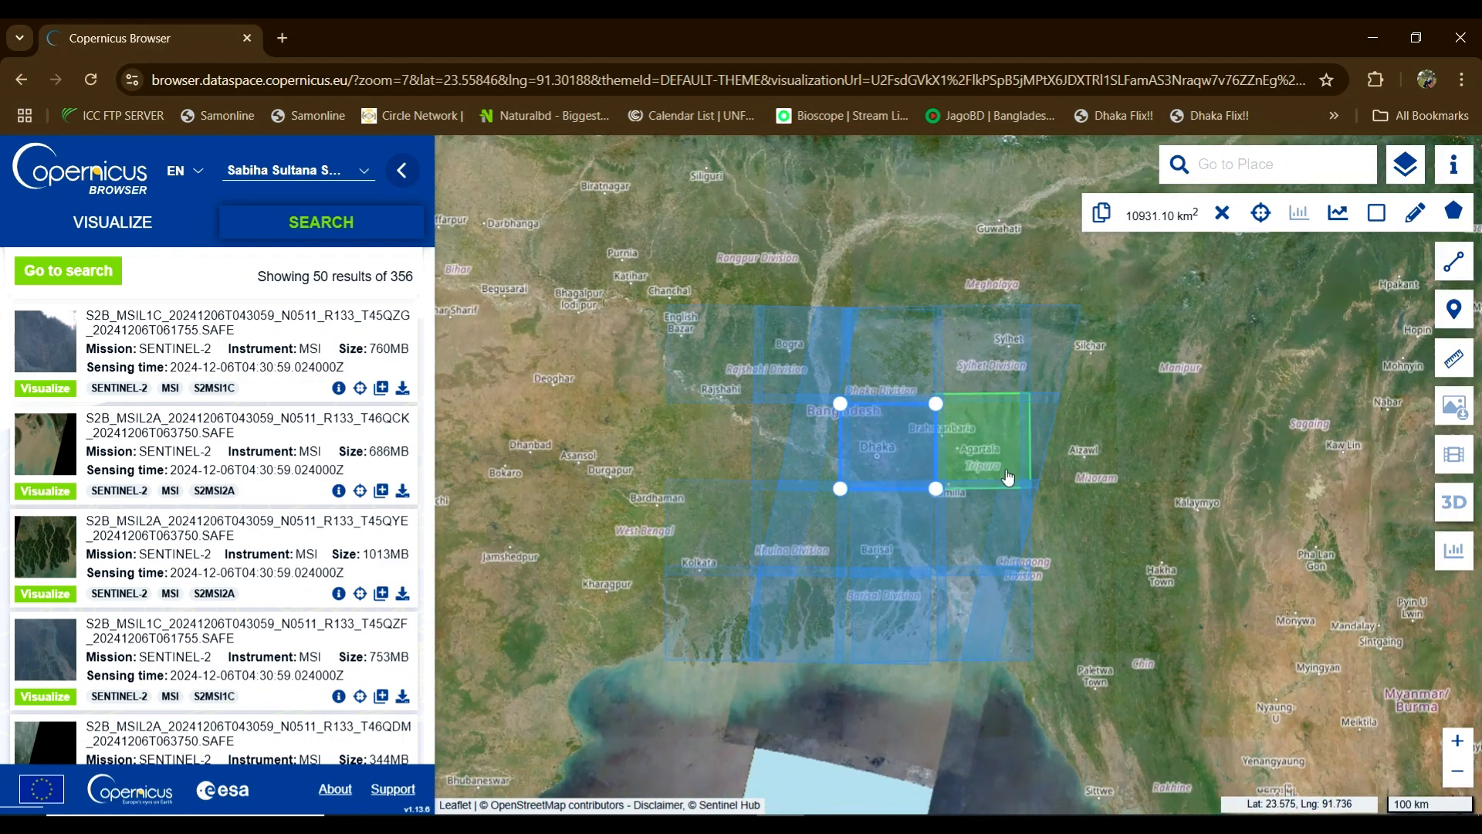
pyautogui.moveTo(1214, 441); pyautogui.dragTo(1135, 434)
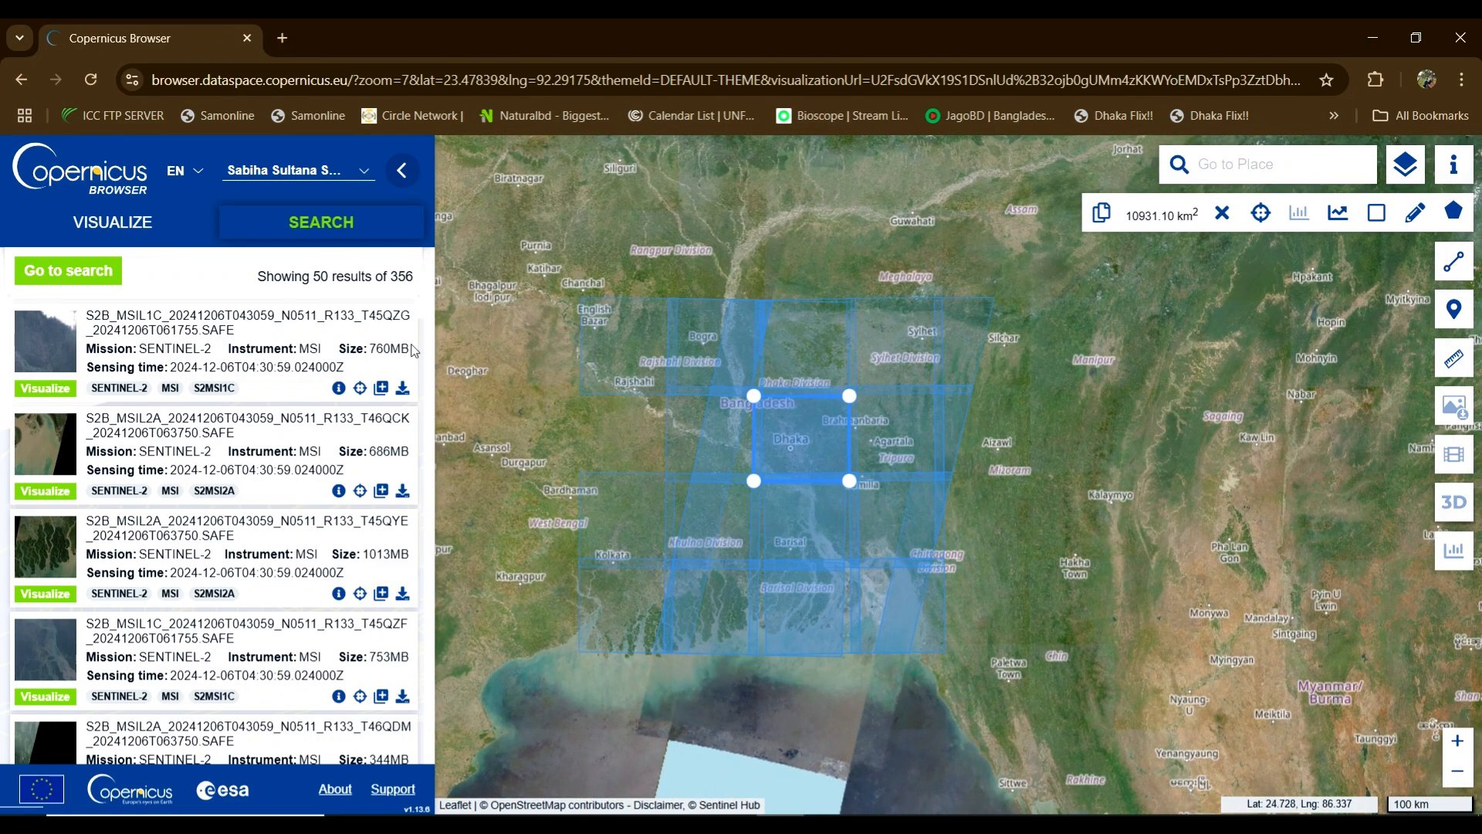
pyautogui.click(59, 275)
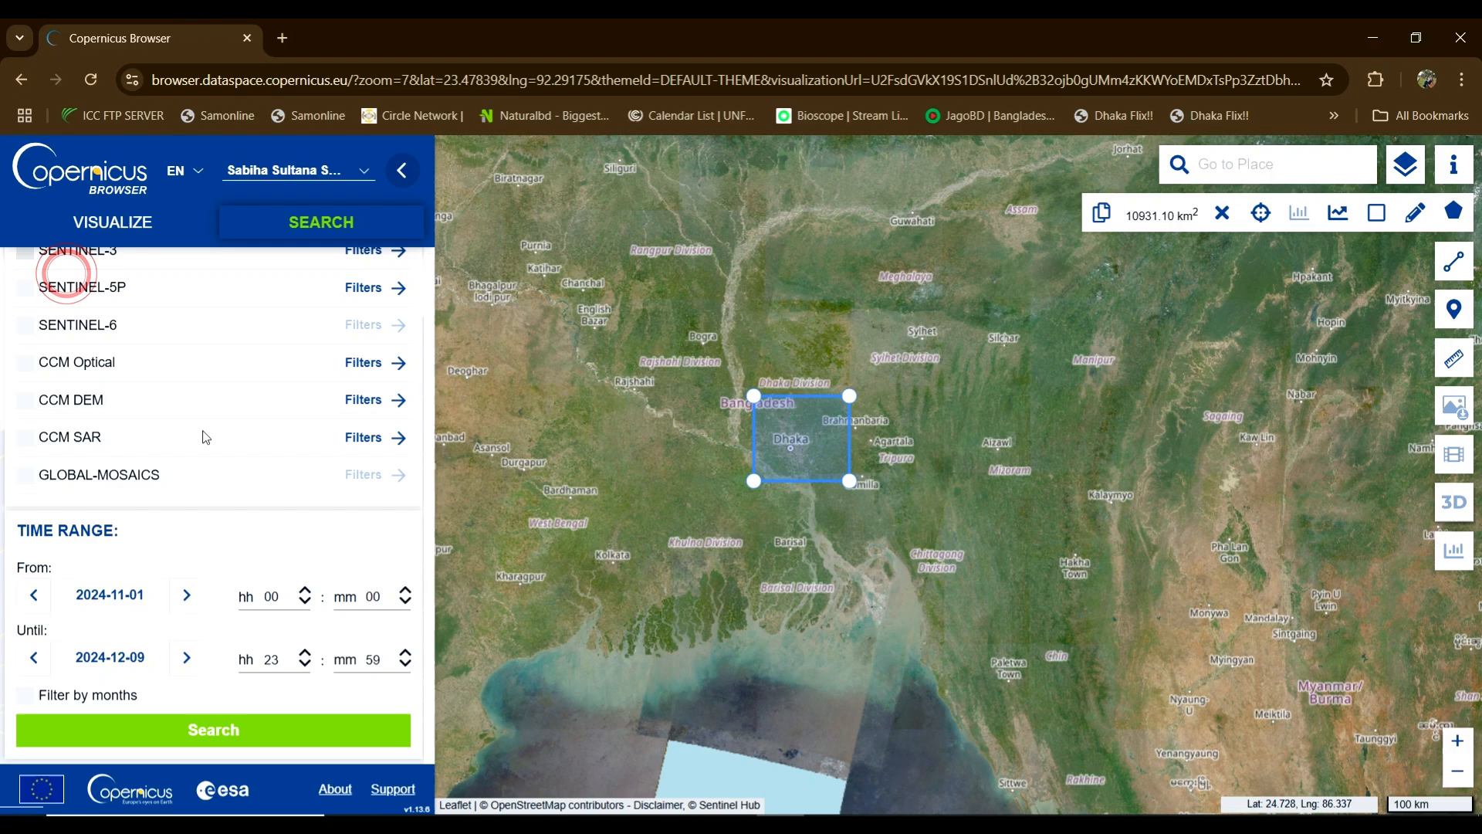
# Step: Rerun the search, then tighten the Dhaka rectangle's corners to about 4,817 km²
pyautogui.click(236, 732)
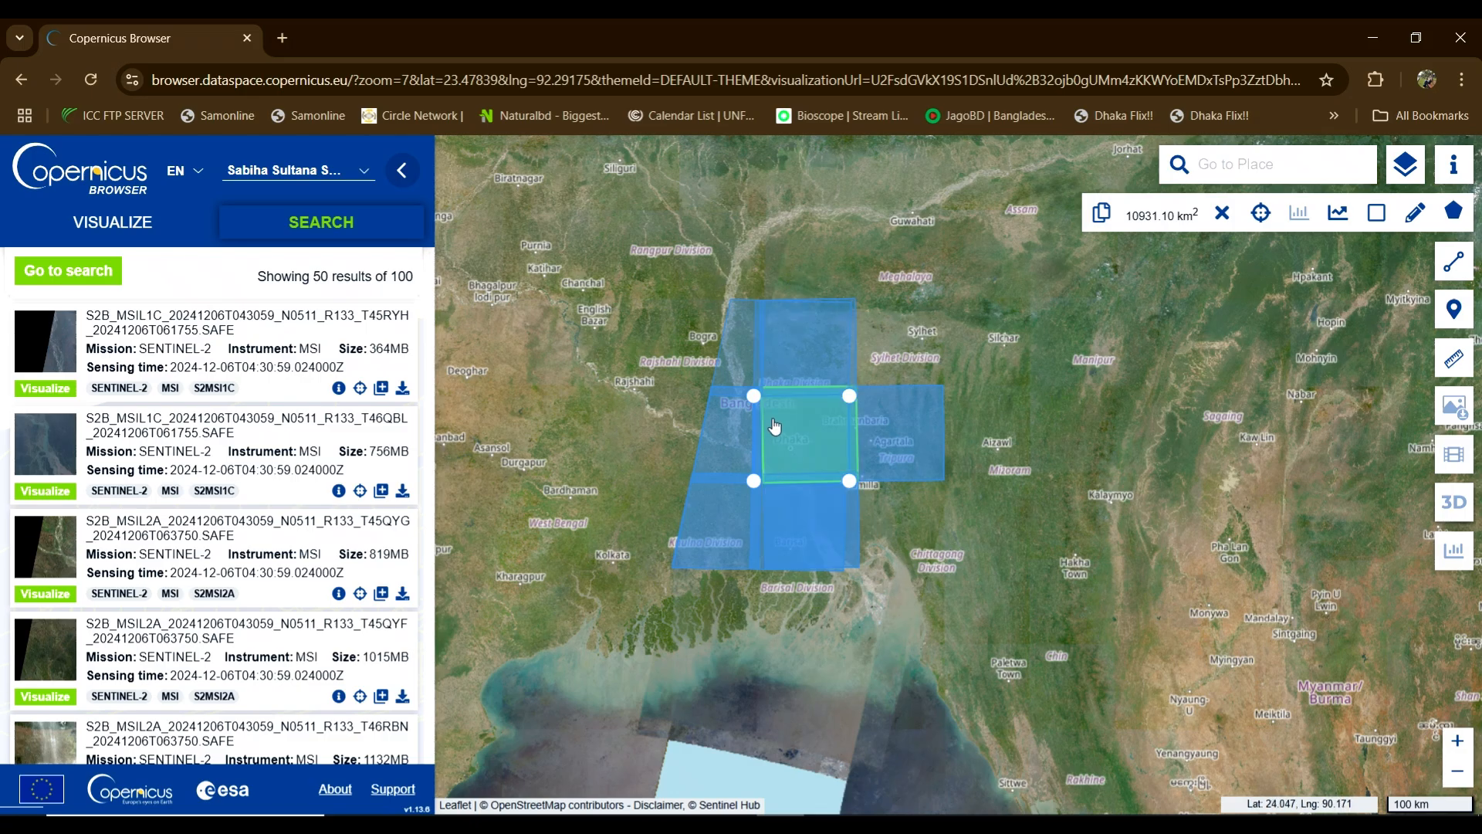
pyautogui.scroll(-1, 774, 427)
pyautogui.scroll(1, 782, 427)
pyautogui.scroll(1, 782, 427)
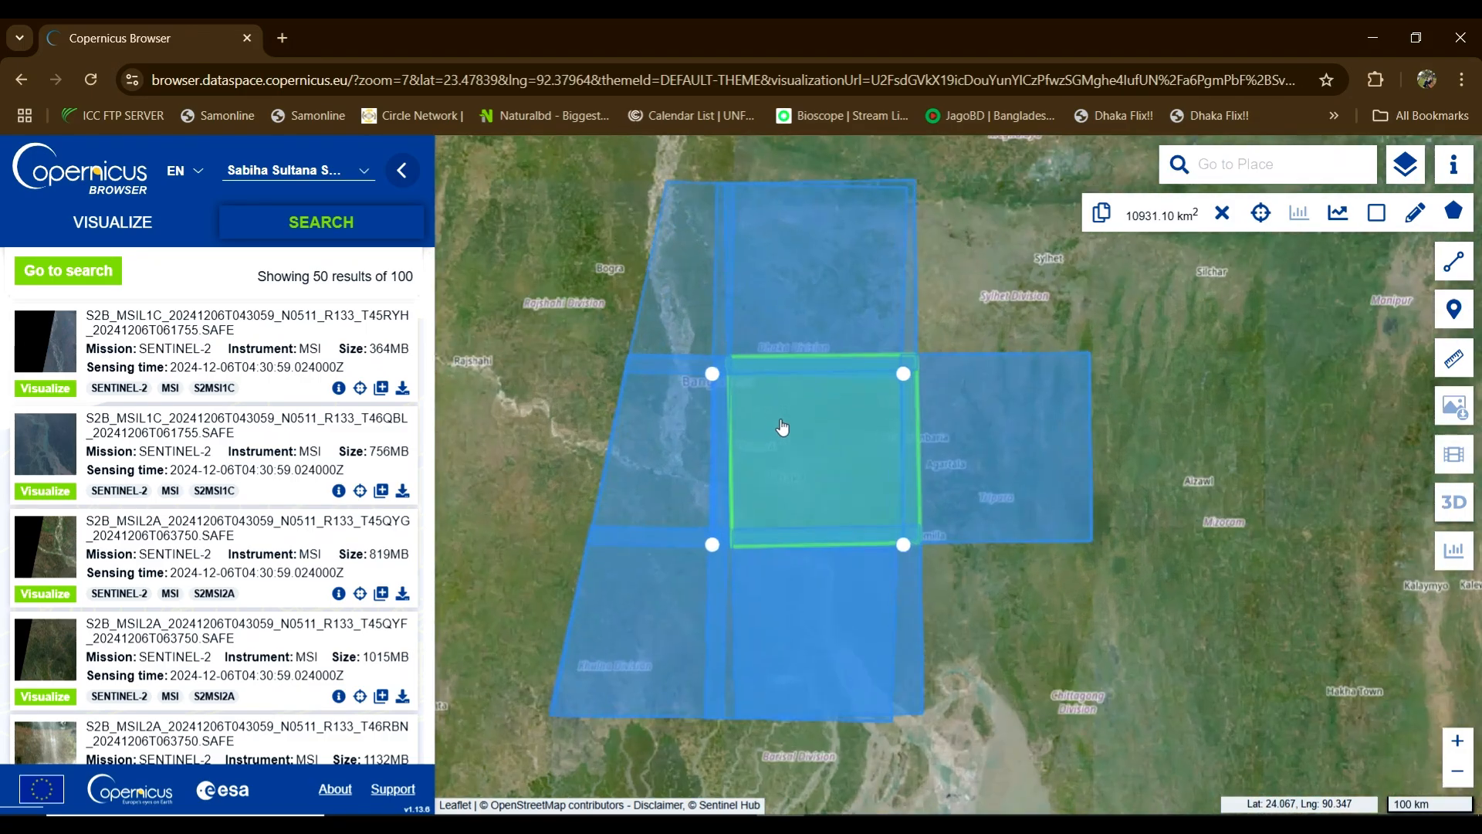
pyautogui.scroll(1, 785, 429)
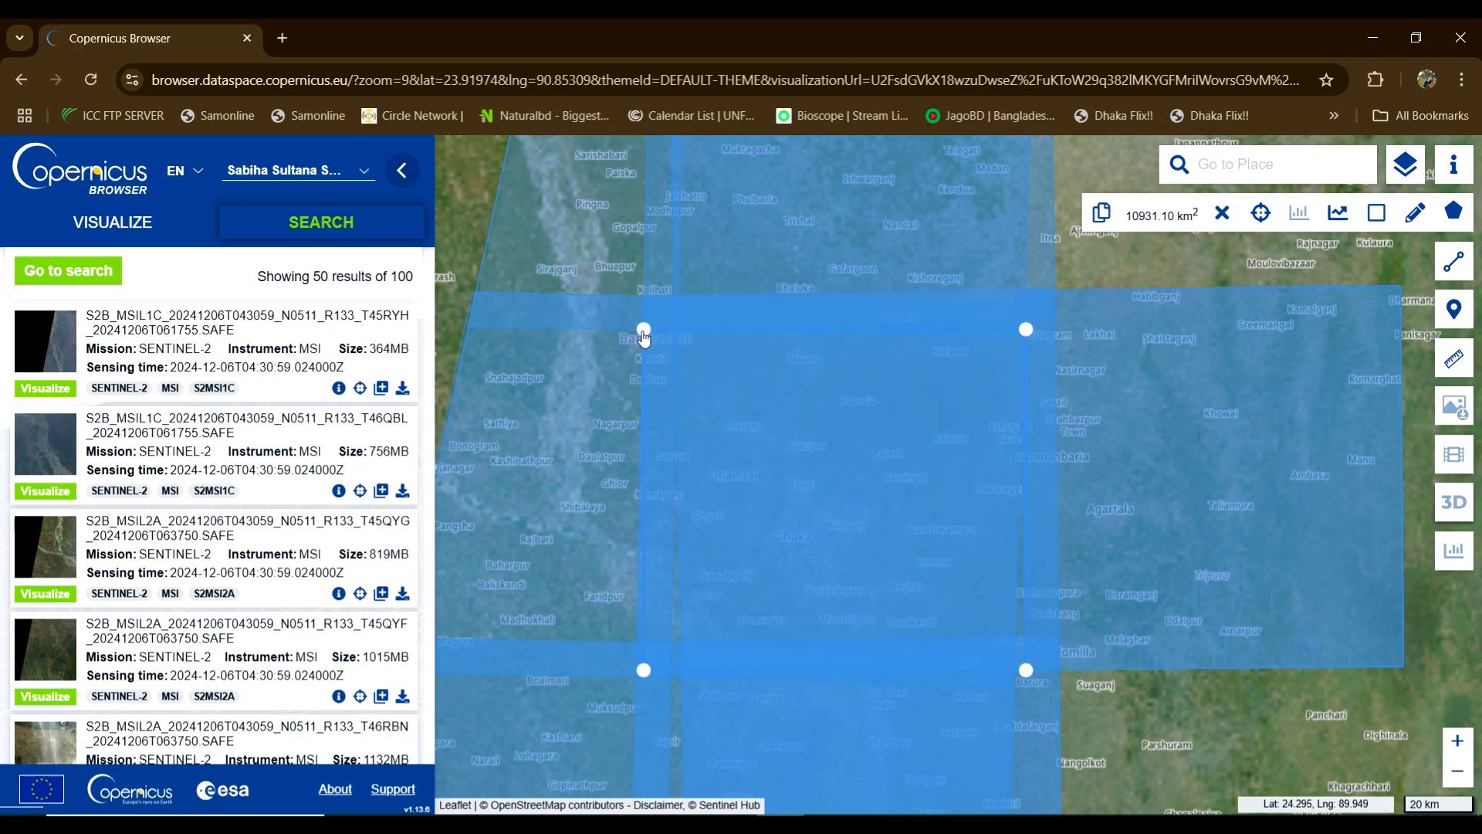
pyautogui.moveTo(644, 328); pyautogui.dragTo(715, 399)
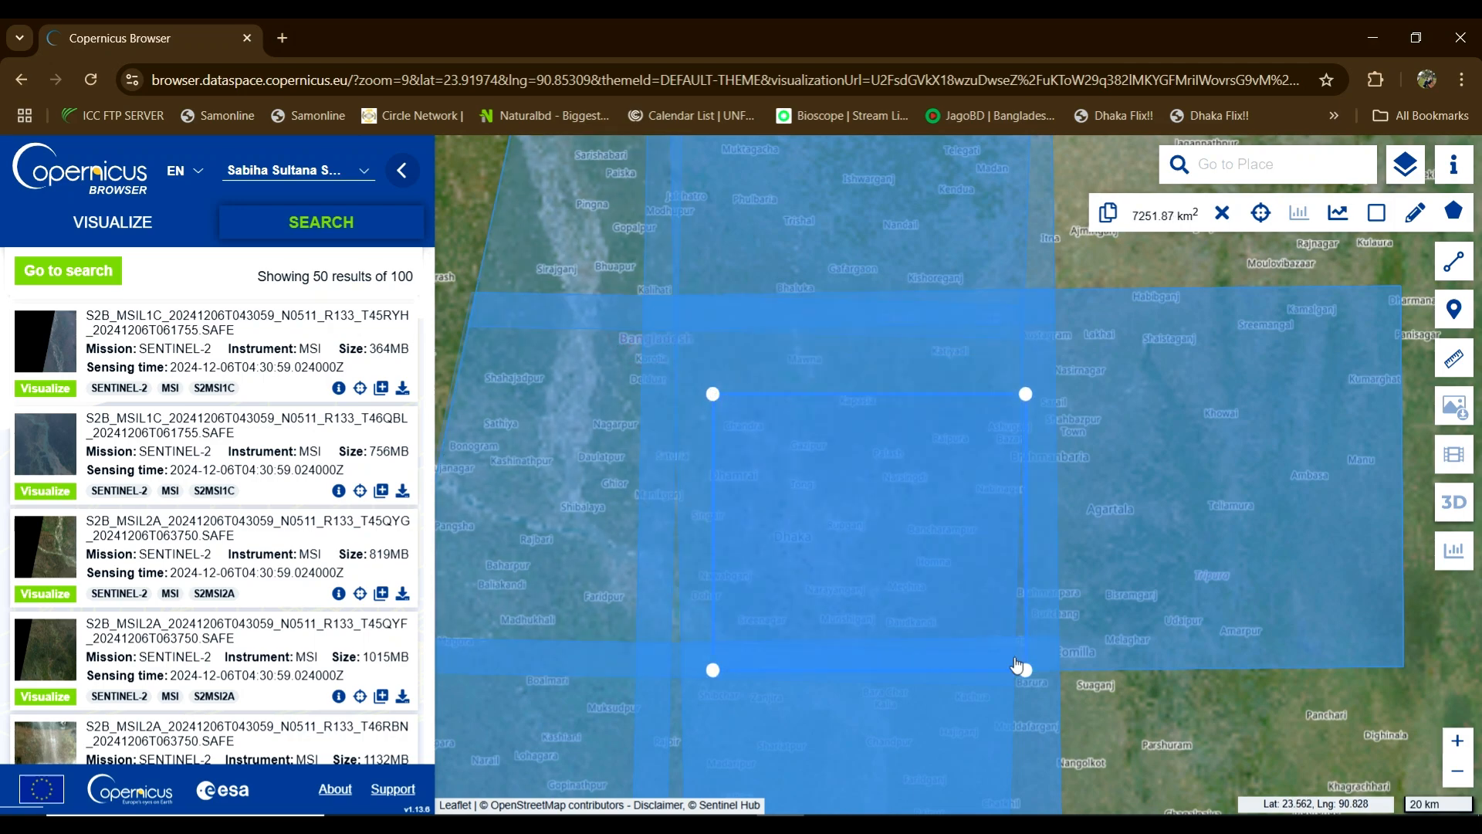
pyautogui.moveTo(1025, 669); pyautogui.dragTo(971, 615)
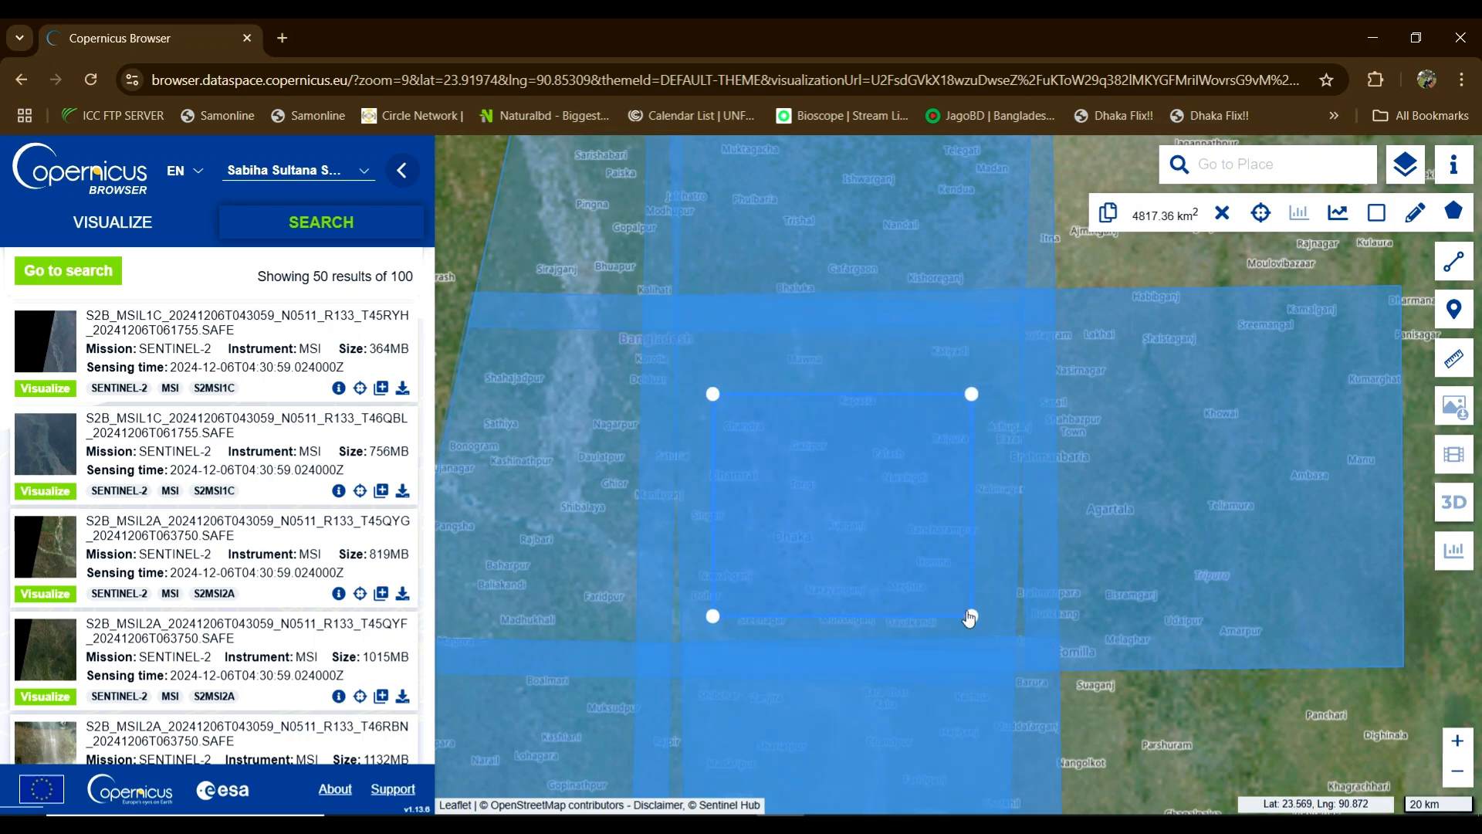
# Step: Search again with the same time range to narrow results to 21 Sentinel-2 products
pyautogui.click(56, 268)
pyautogui.click(214, 726)
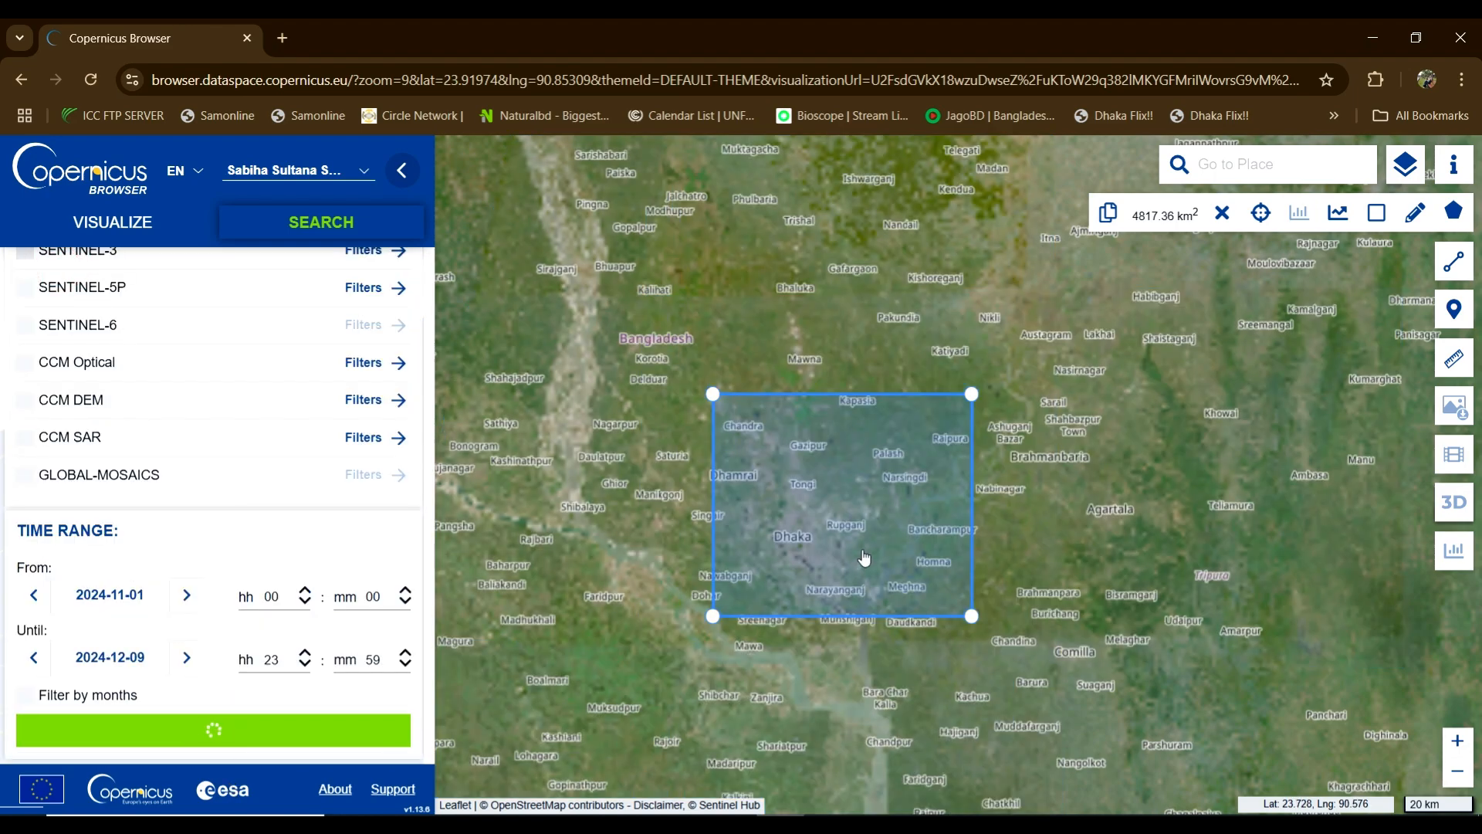
pyautogui.scroll(1, 936, 512)
pyautogui.scroll(-1, 936, 512)
pyautogui.scroll(-2, 936, 512)
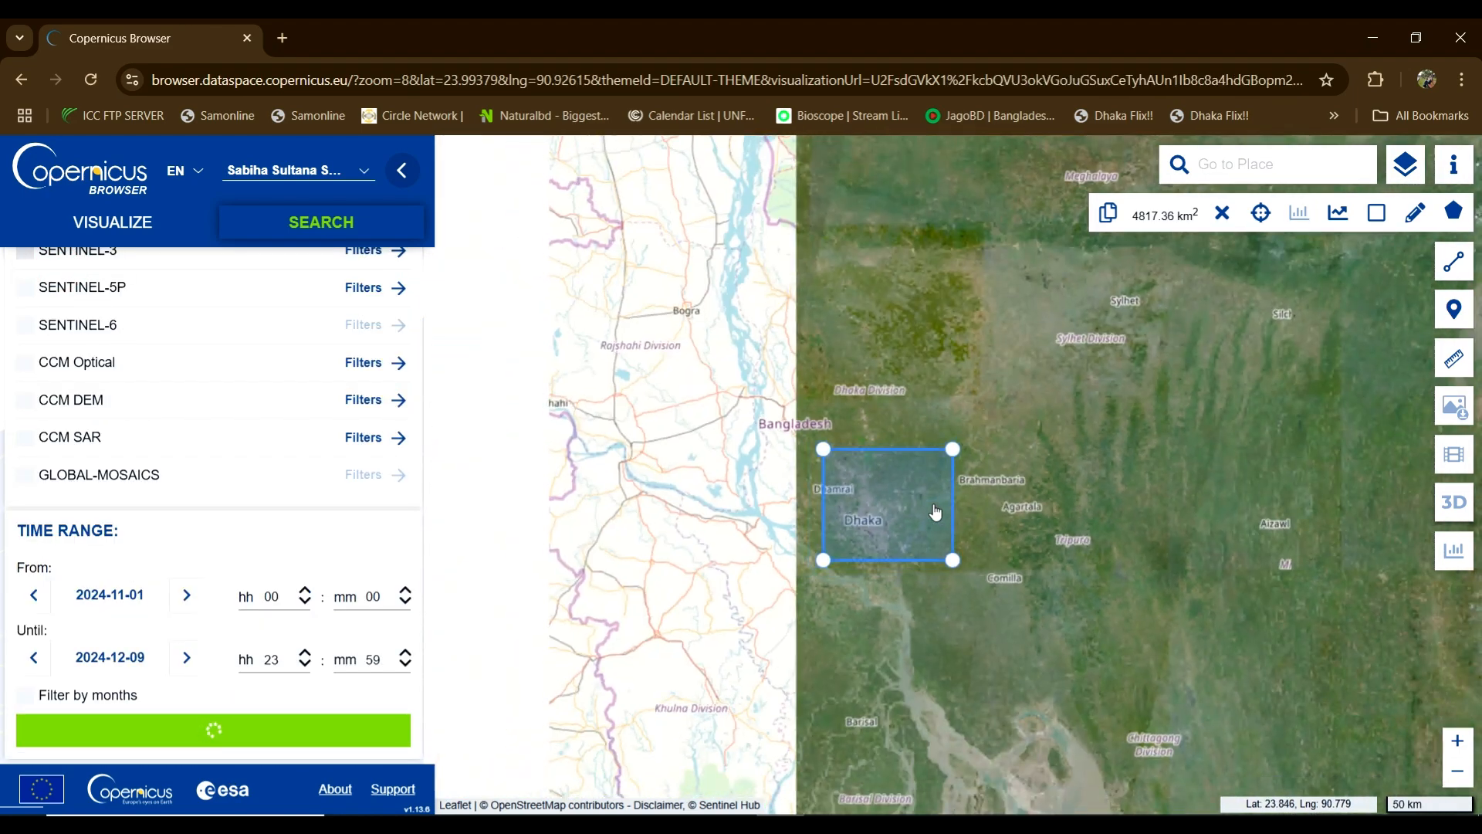
pyautogui.moveTo(1038, 542); pyautogui.dragTo(925, 474)
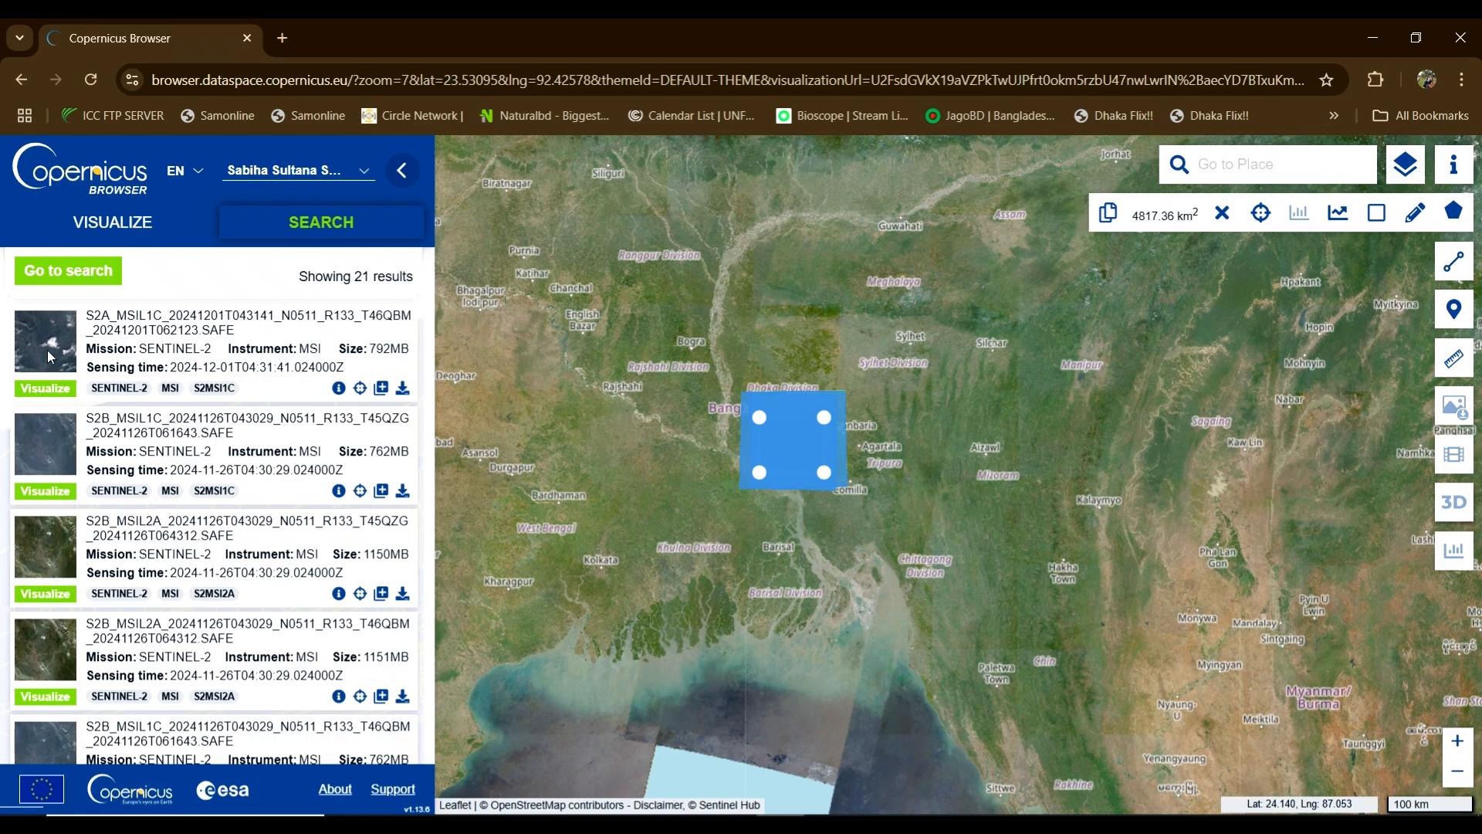
pyautogui.scroll(-5, 63, 457)
pyautogui.scroll(-8, 65, 460)
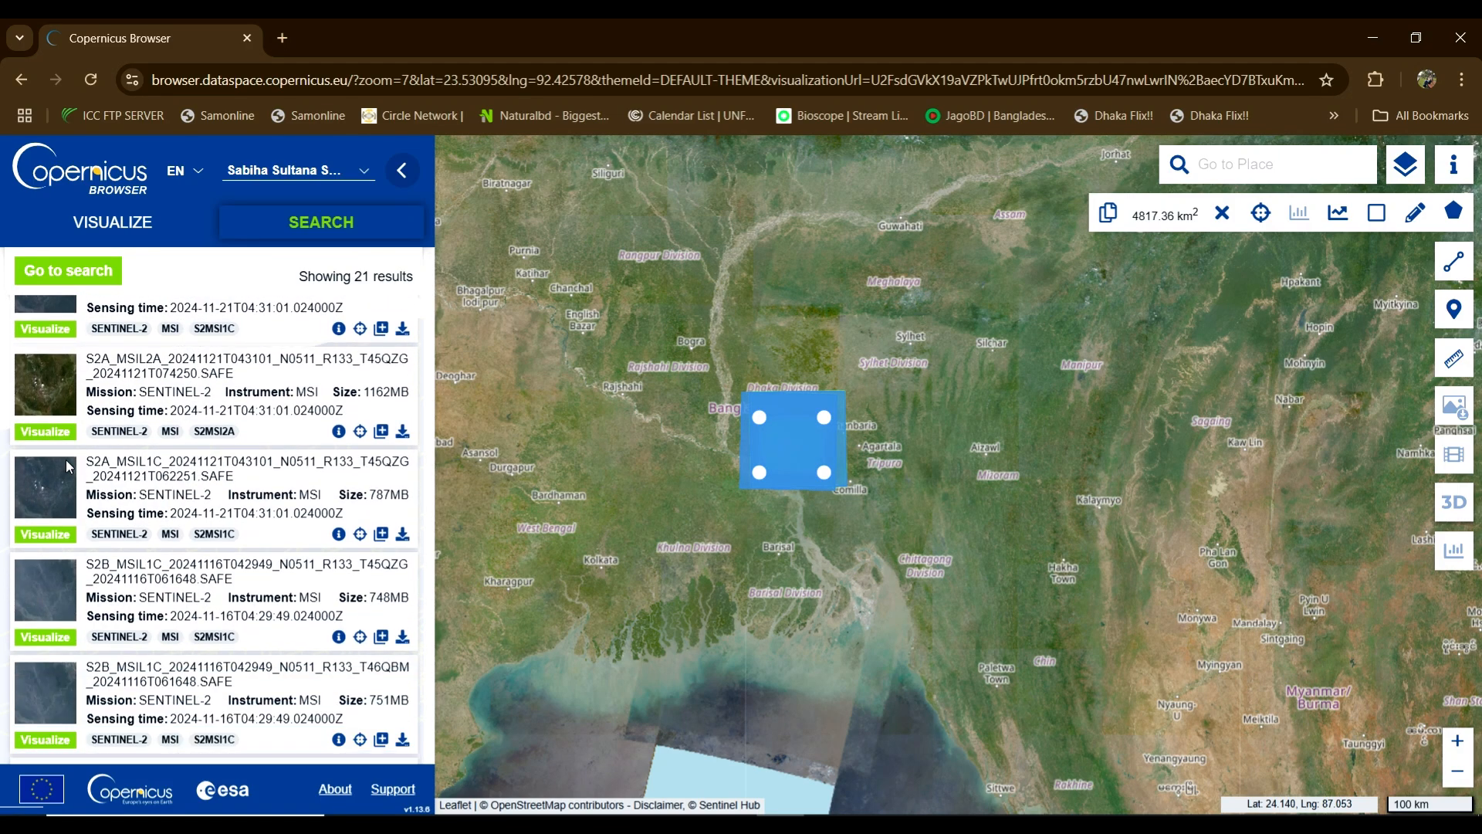
pyautogui.scroll(7, 66, 461)
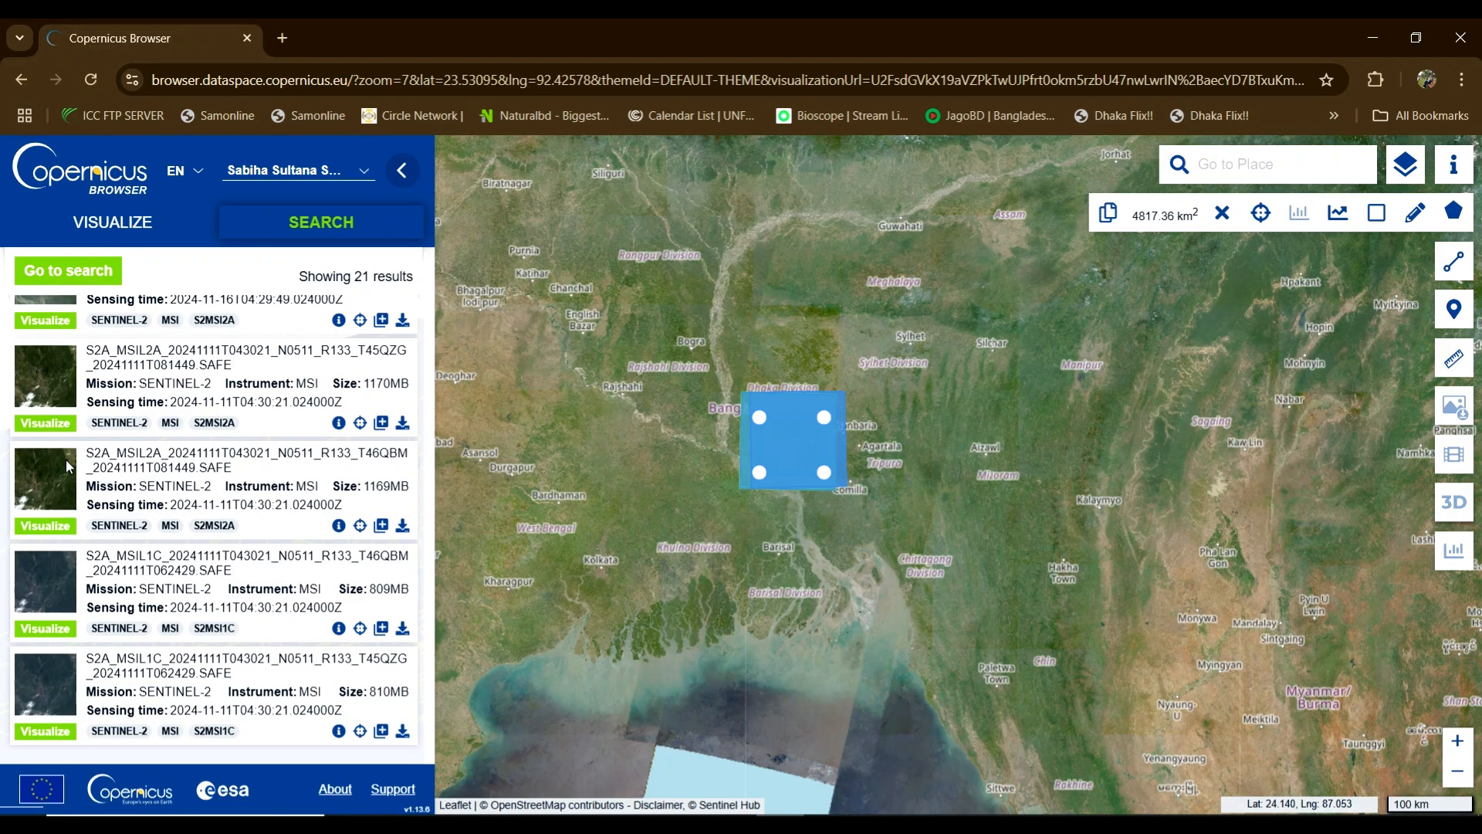
pyautogui.scroll(4, 86, 464)
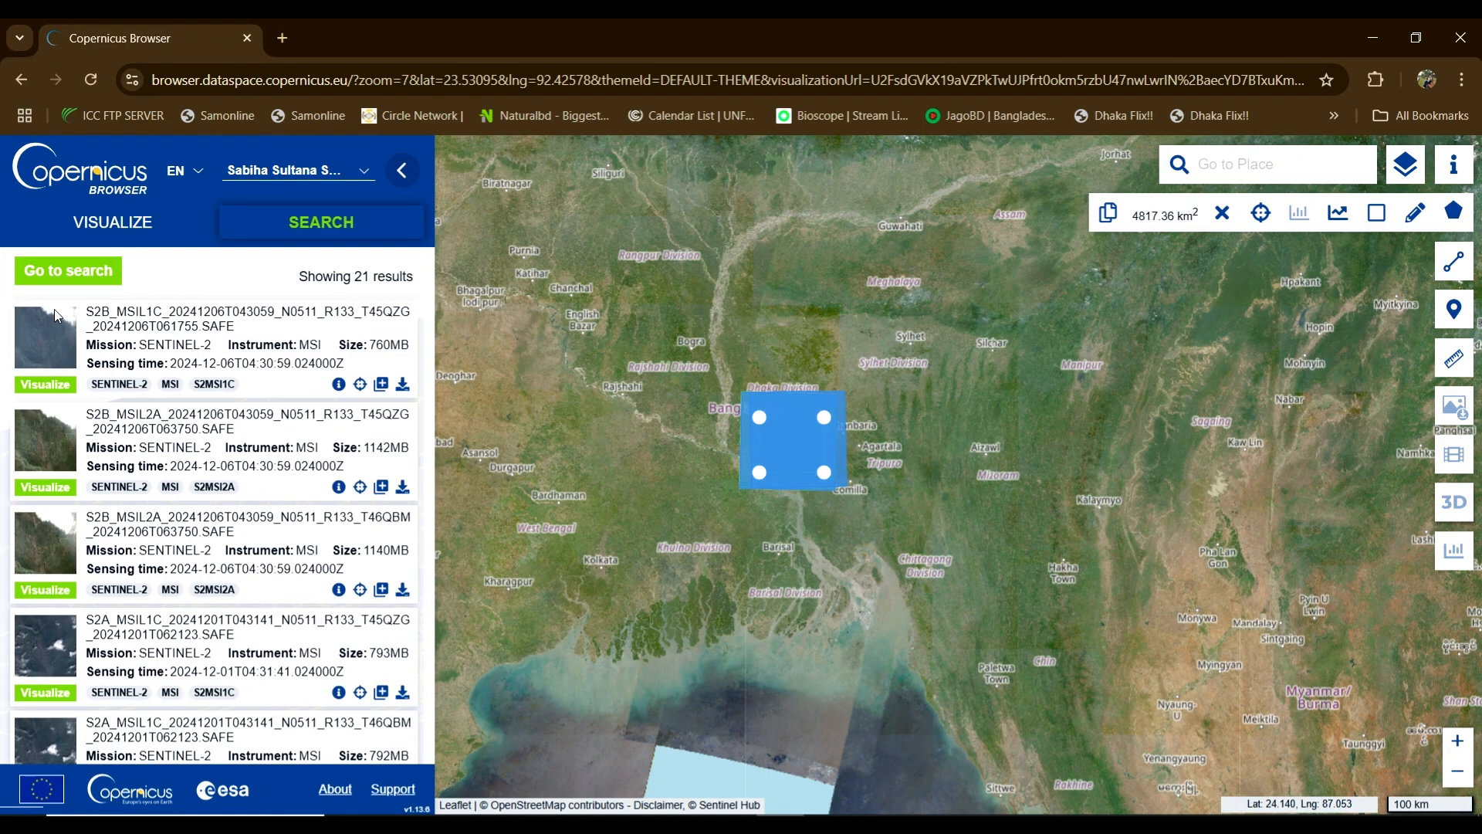
# Step: Open the first result's product info and note its name and 760MB file size
pyautogui.click(339, 384)
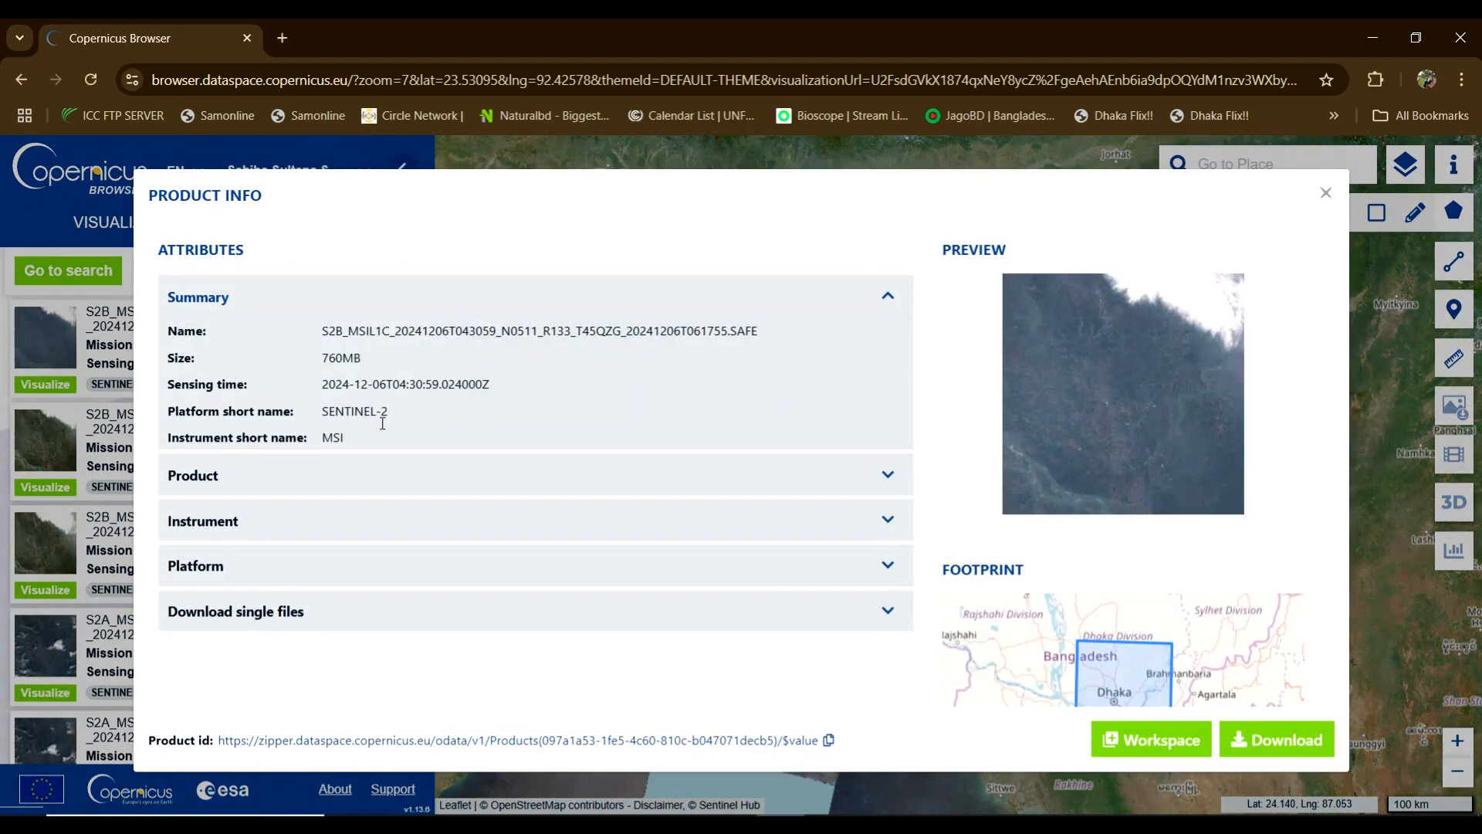
pyautogui.scroll(1, 1142, 363)
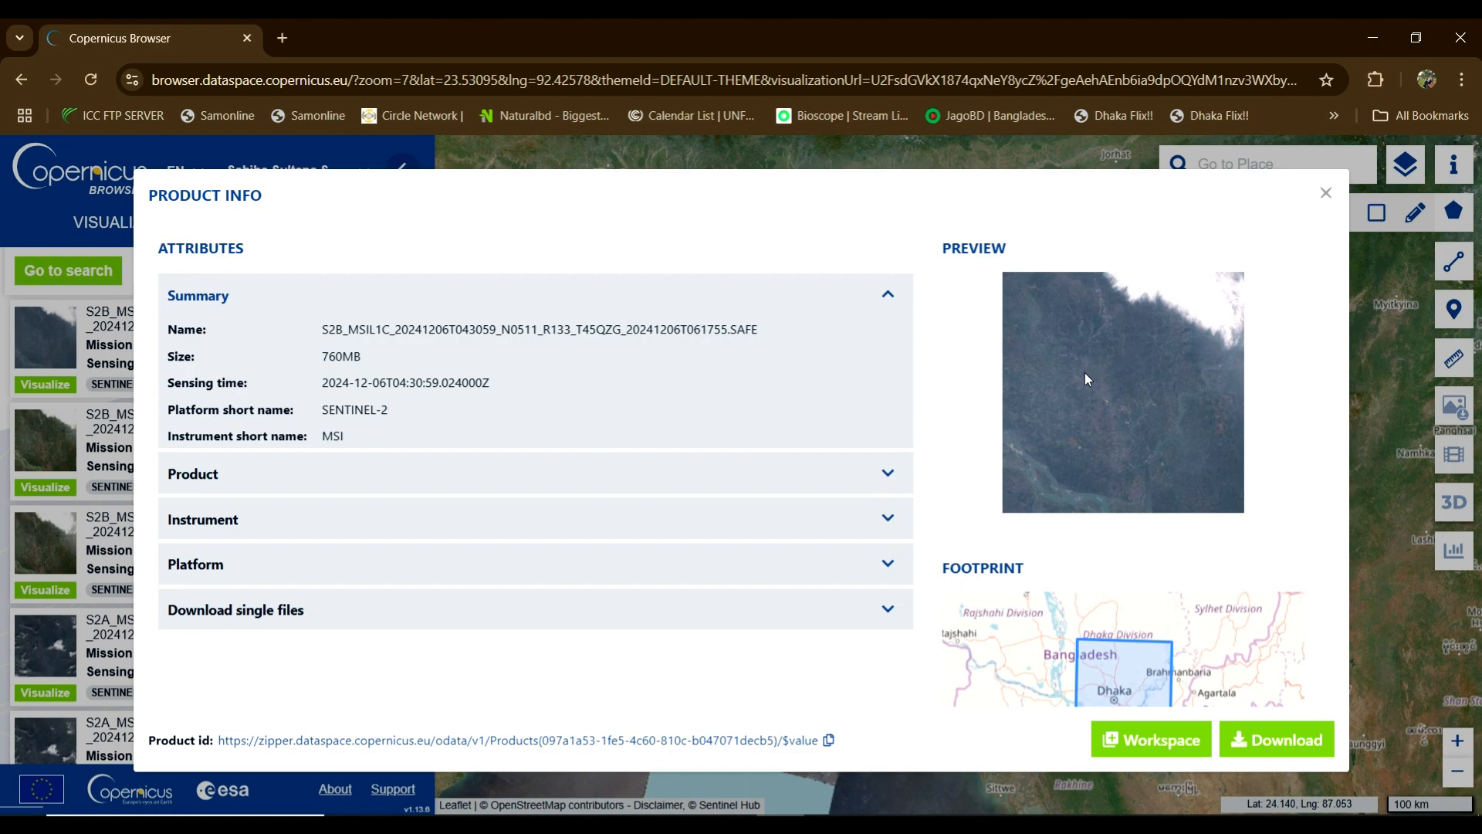
pyautogui.scroll(-2, 1085, 372)
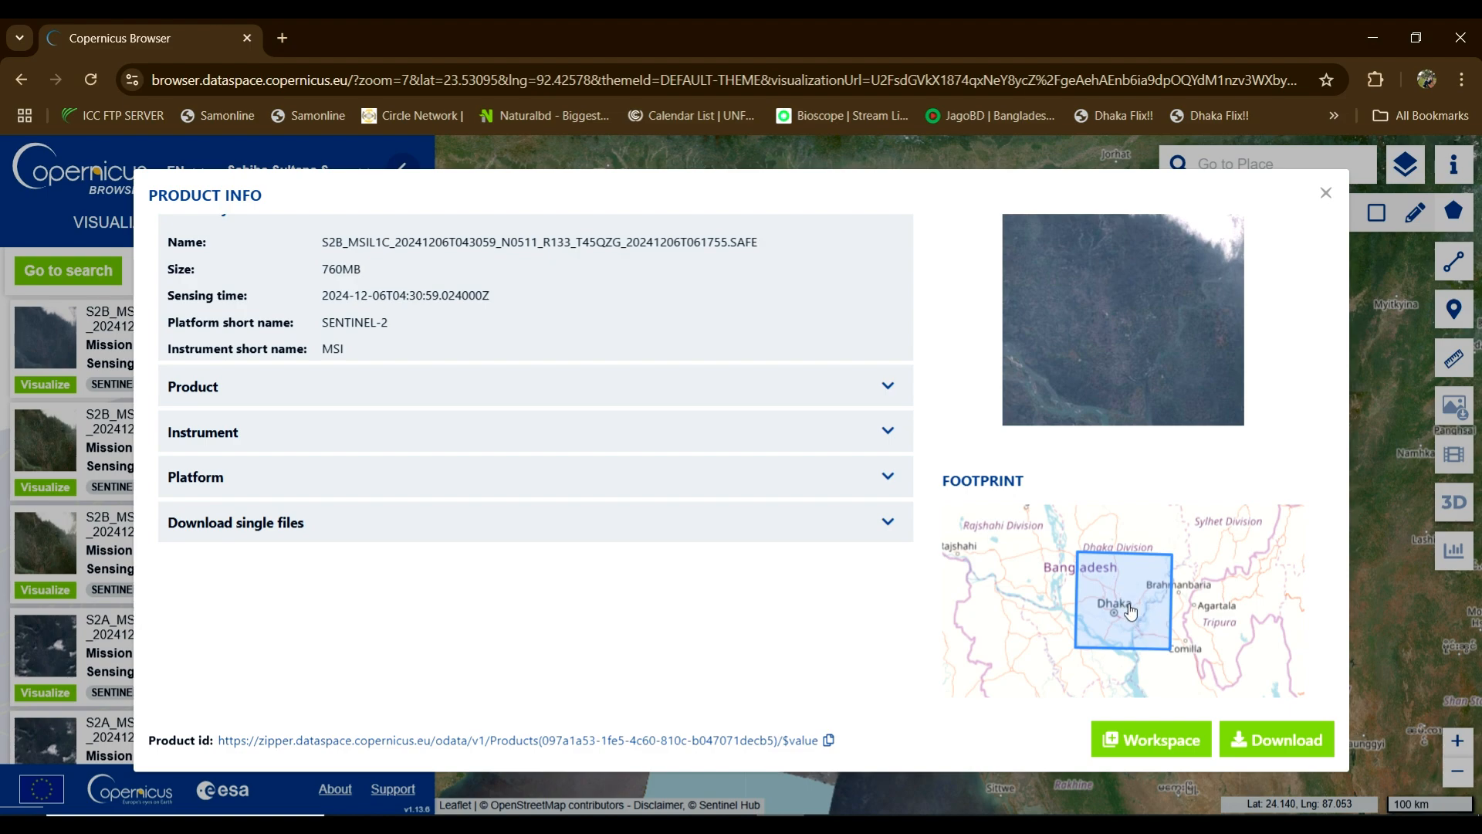
pyautogui.scroll(1, 404, 293)
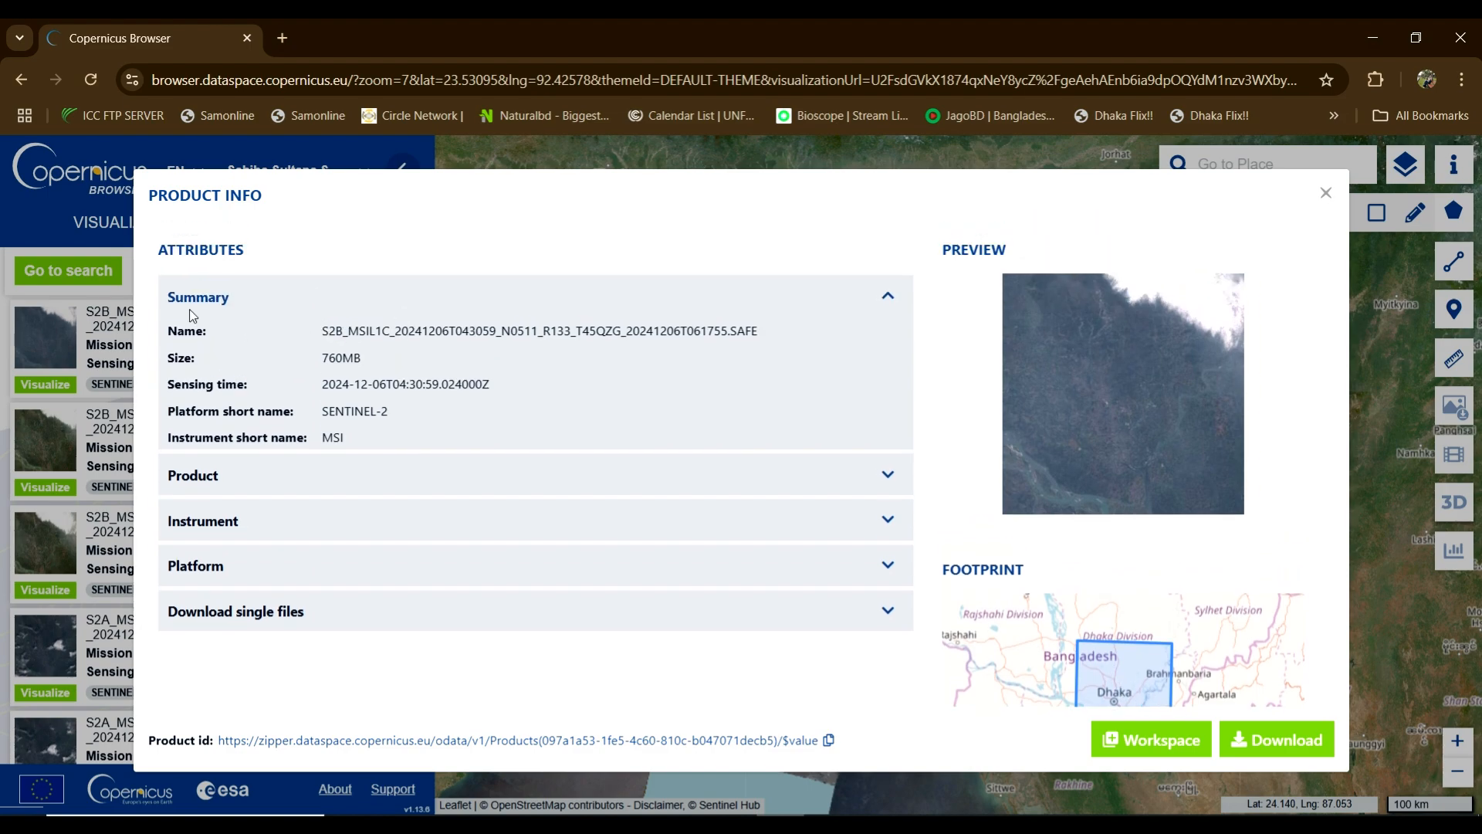
pyautogui.moveTo(323, 334); pyautogui.dragTo(434, 332)
pyautogui.click(333, 358)
pyautogui.moveTo(332, 359); pyautogui.dragTo(386, 387)
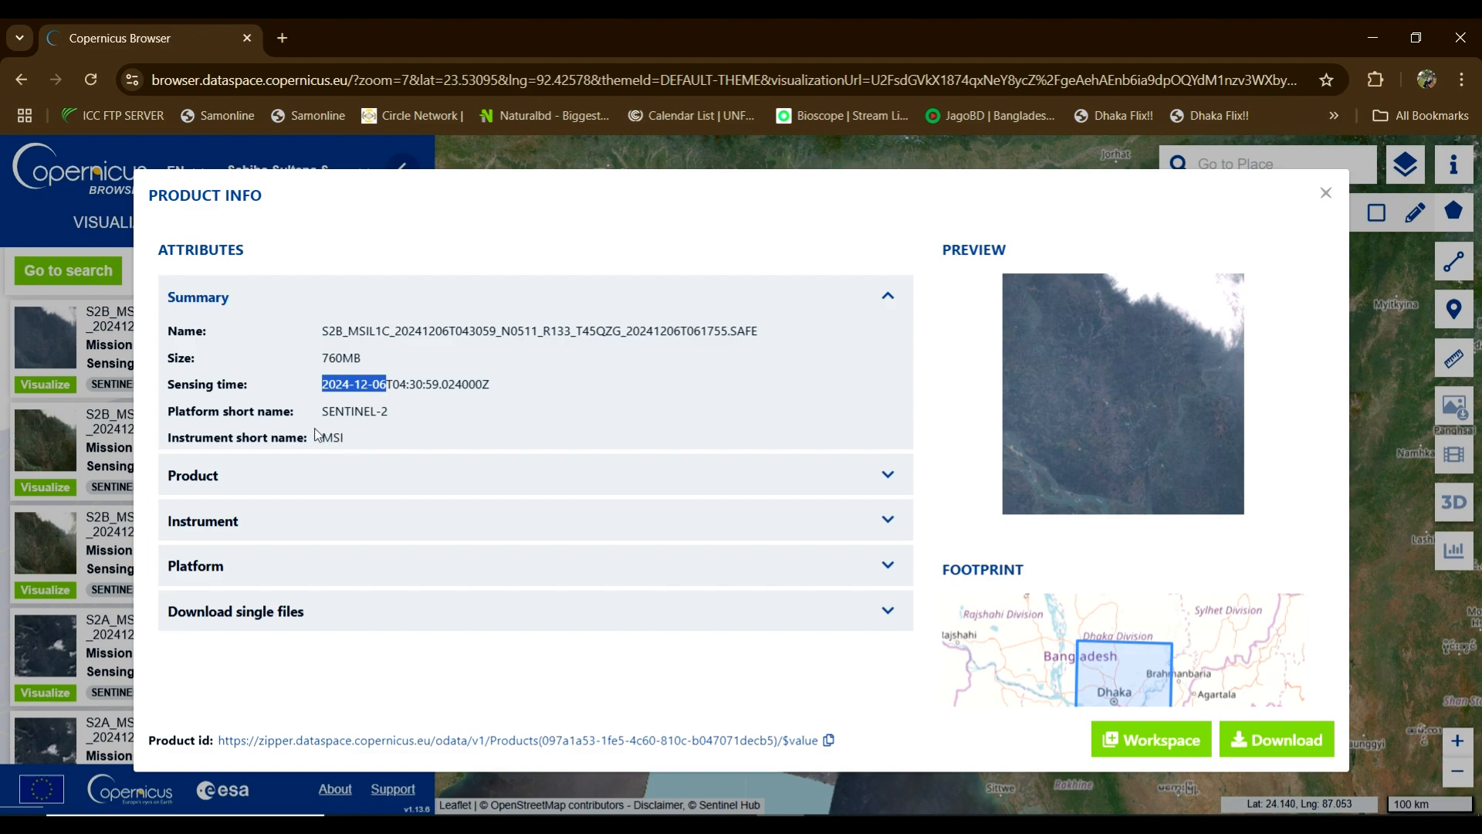
# Step: Expand the Product metadata to read the 5.44% cloud cover and acquisition end date
pyautogui.click(892, 484)
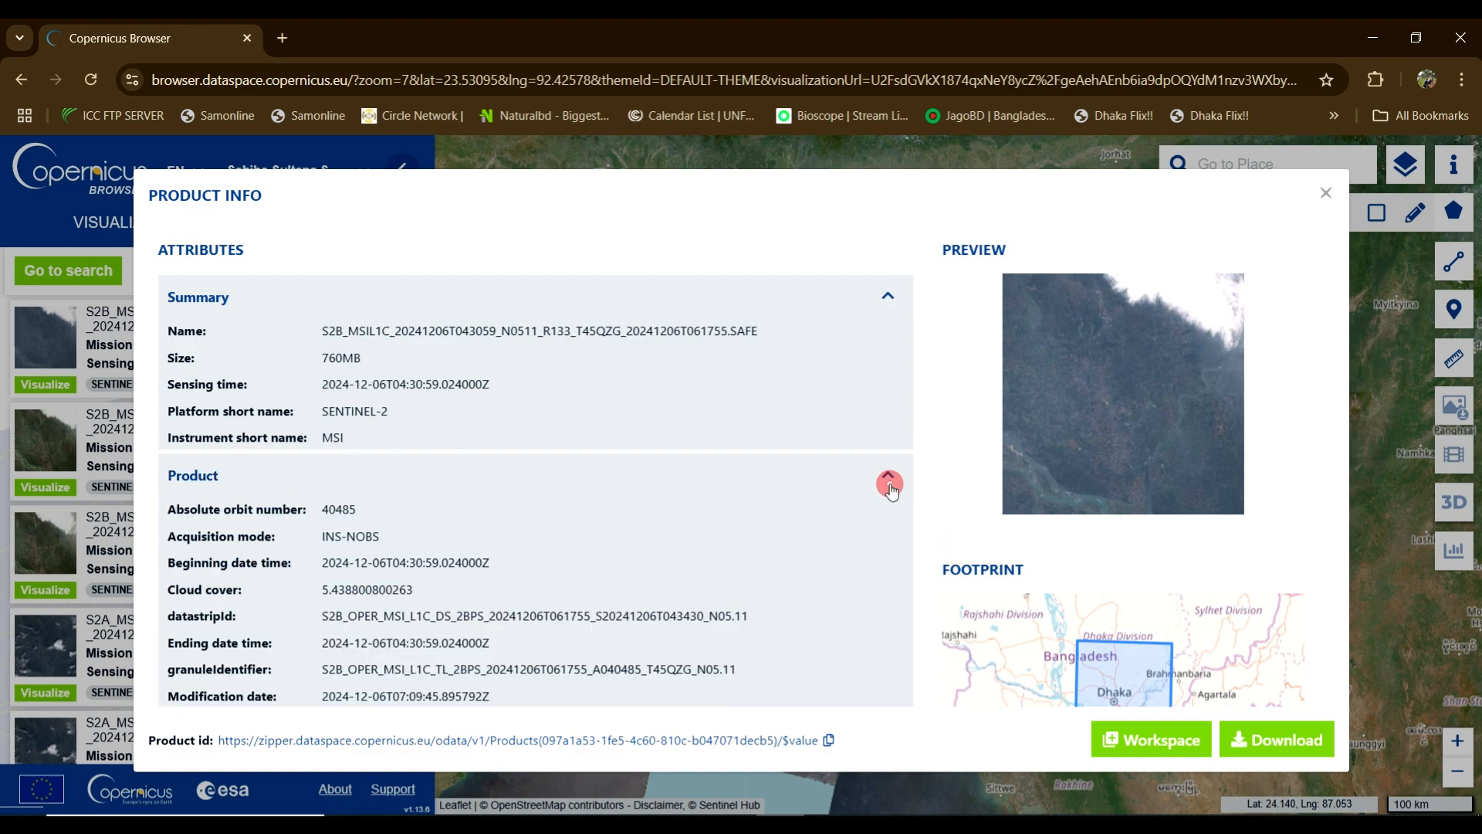
pyautogui.scroll(-1, 389, 490)
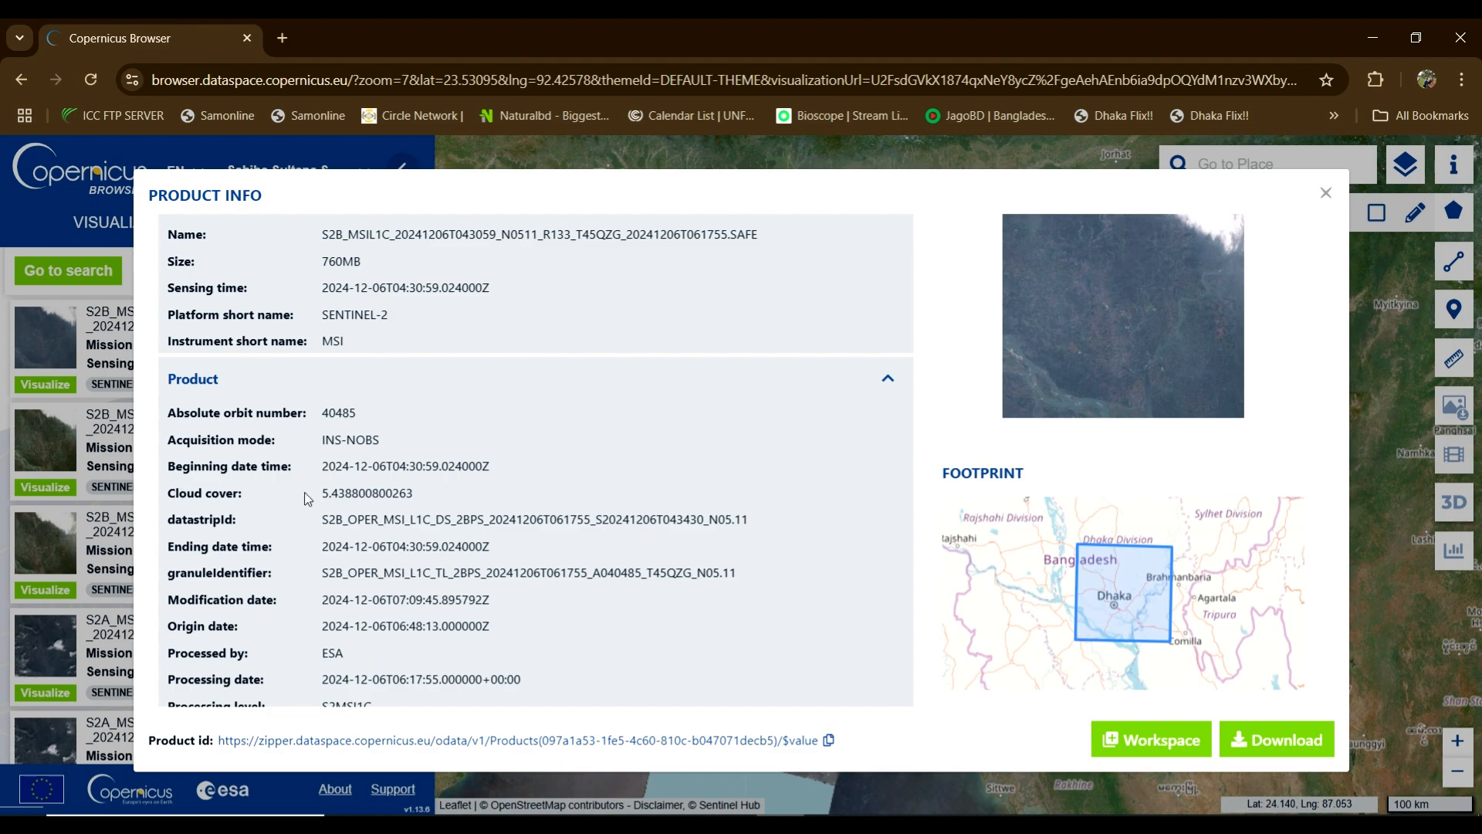
pyautogui.moveTo(323, 492); pyautogui.dragTo(345, 493)
pyautogui.scroll(2, 790, 402)
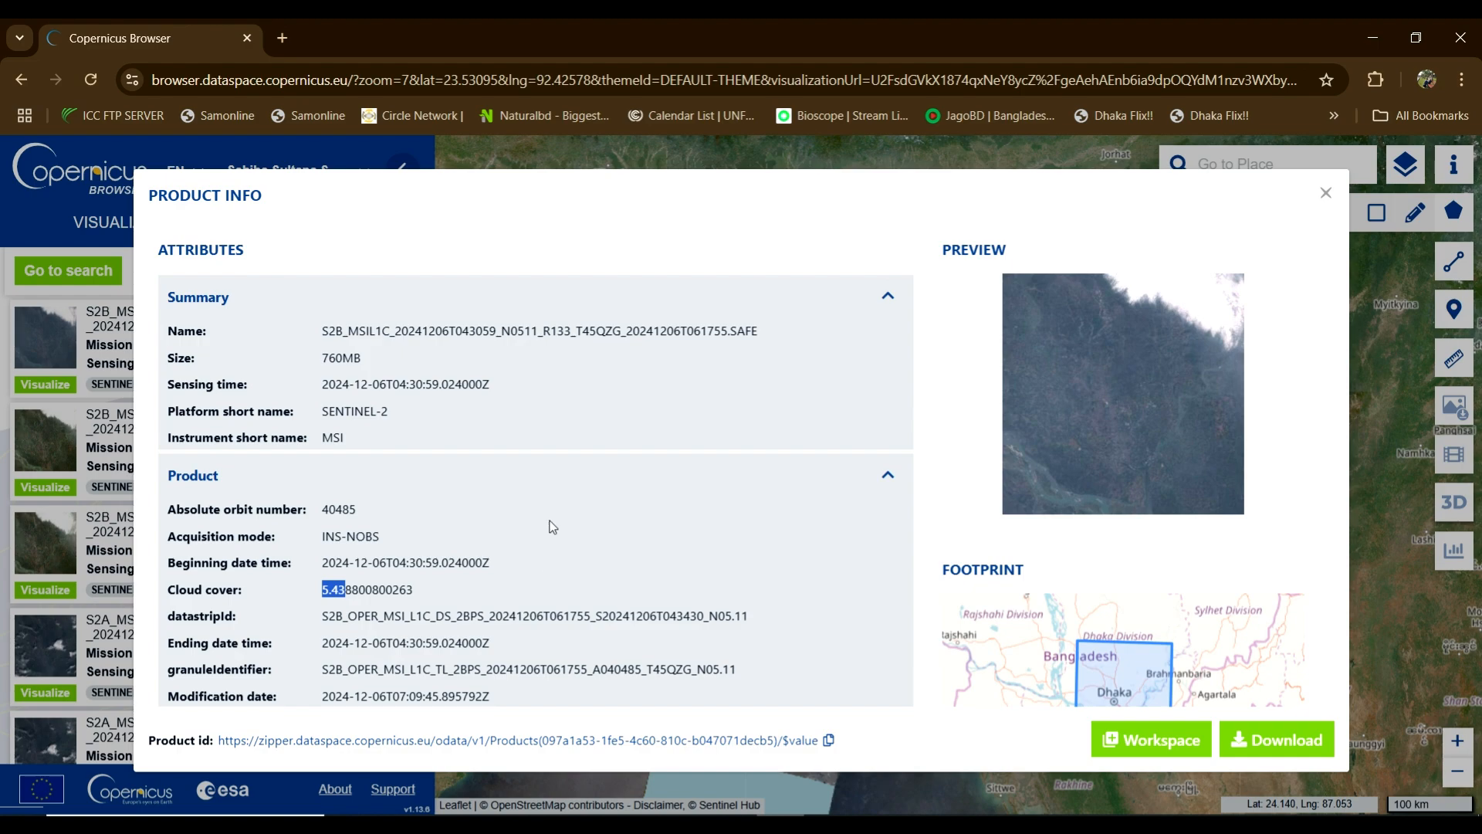
pyautogui.scroll(-1, 533, 411)
pyautogui.scroll(-1, 439, 566)
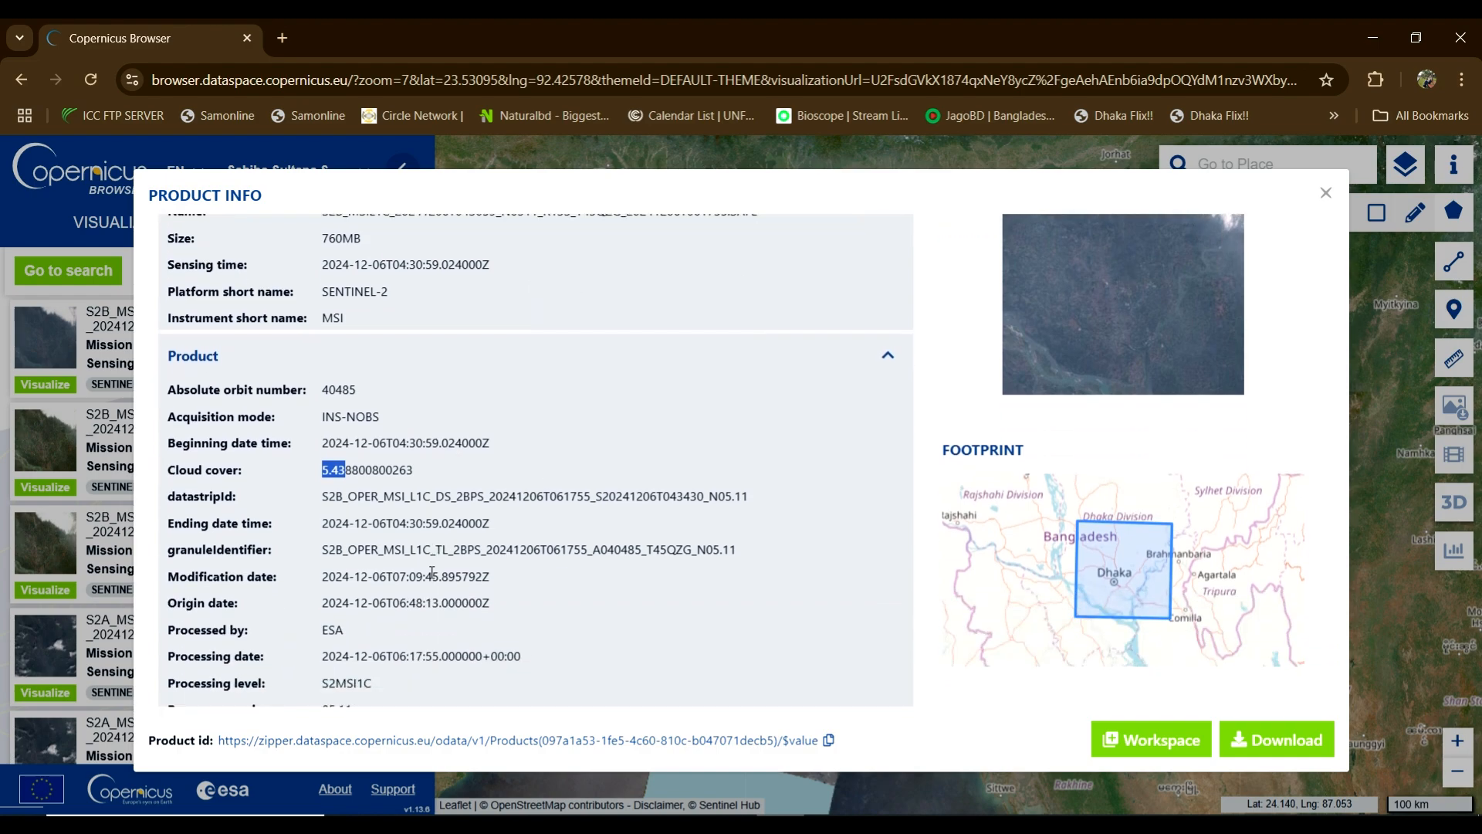
pyautogui.moveTo(319, 454); pyautogui.dragTo(399, 451)
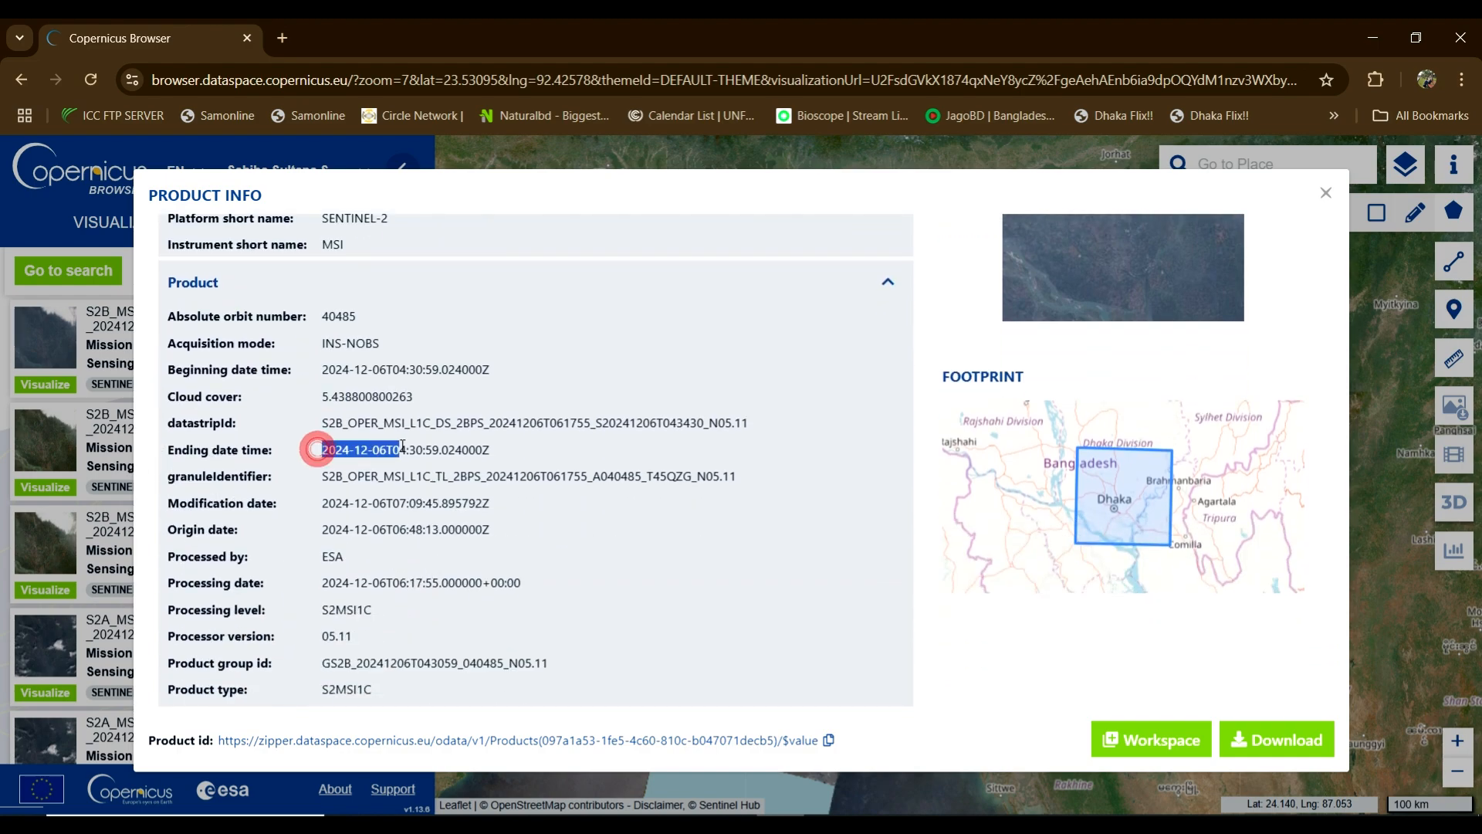
pyautogui.scroll(-2, 362, 508)
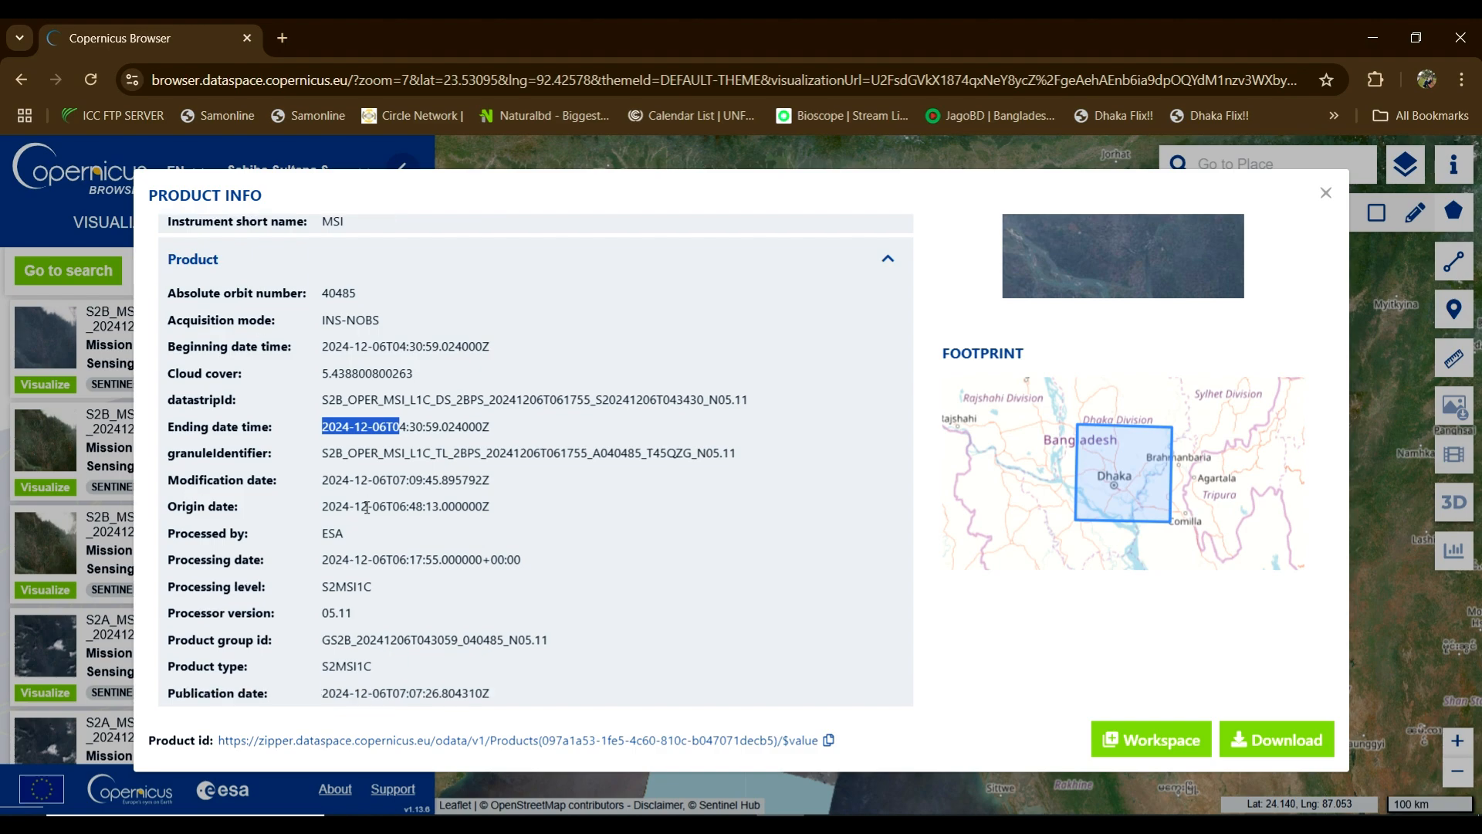
pyautogui.scroll(-2, 343, 525)
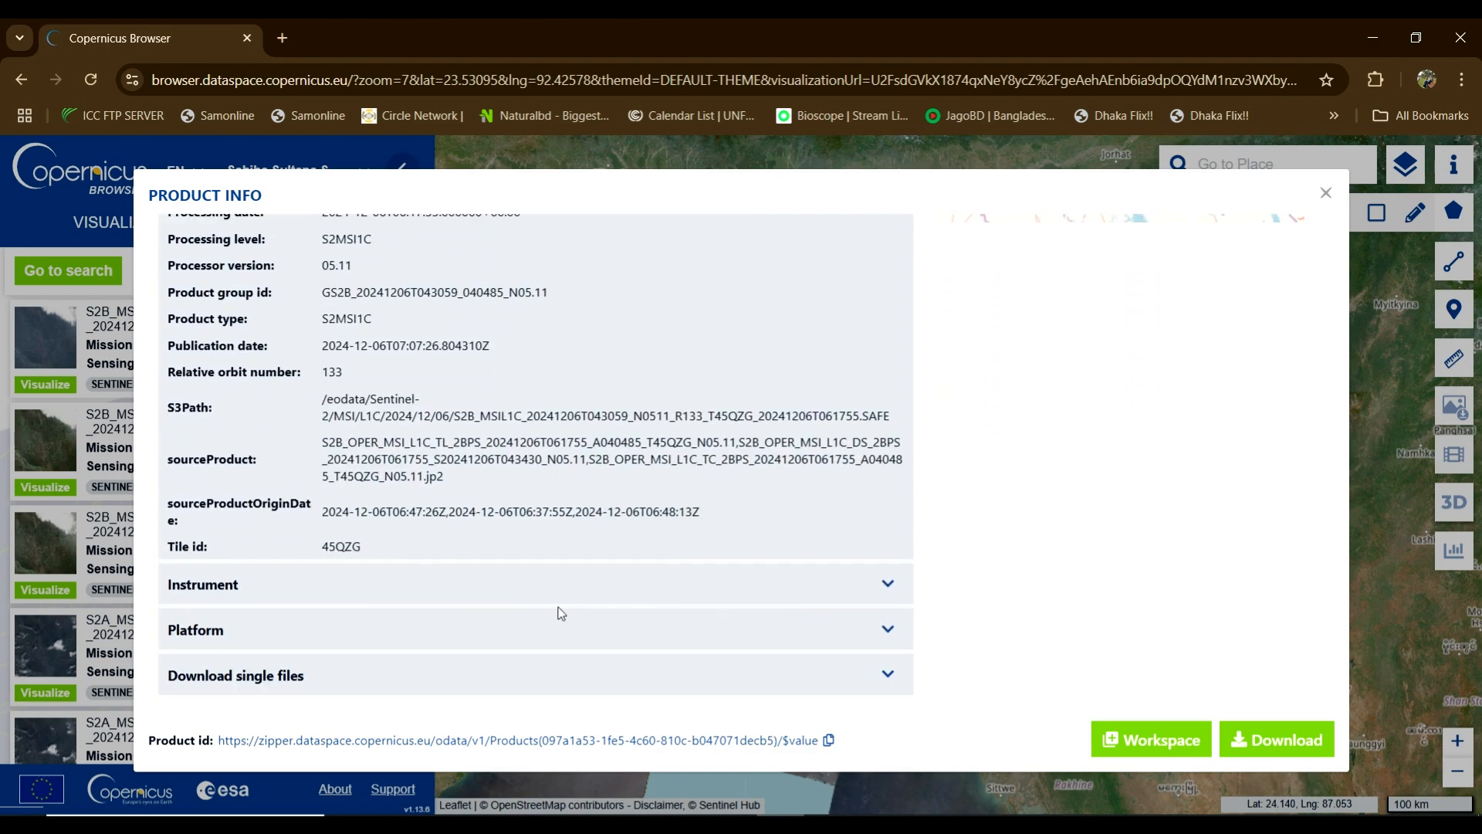
# Step: Show the downloadable single files and expand the GRANULE folder of the .SAFE product
pyautogui.click(885, 586)
pyautogui.click(885, 586)
pyautogui.click(887, 672)
pyautogui.scroll(-1, 650, 488)
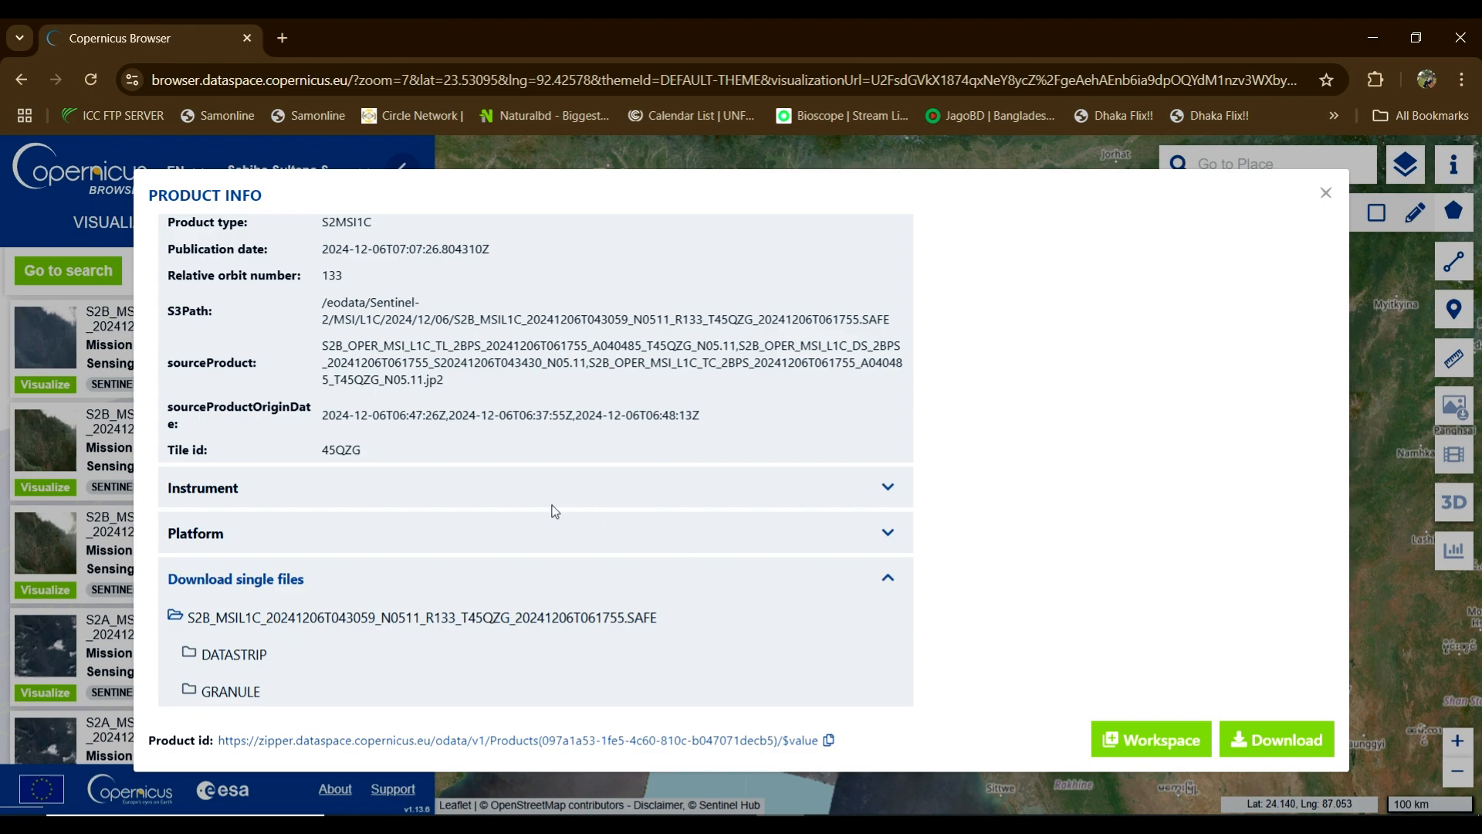
pyautogui.scroll(-2, 552, 506)
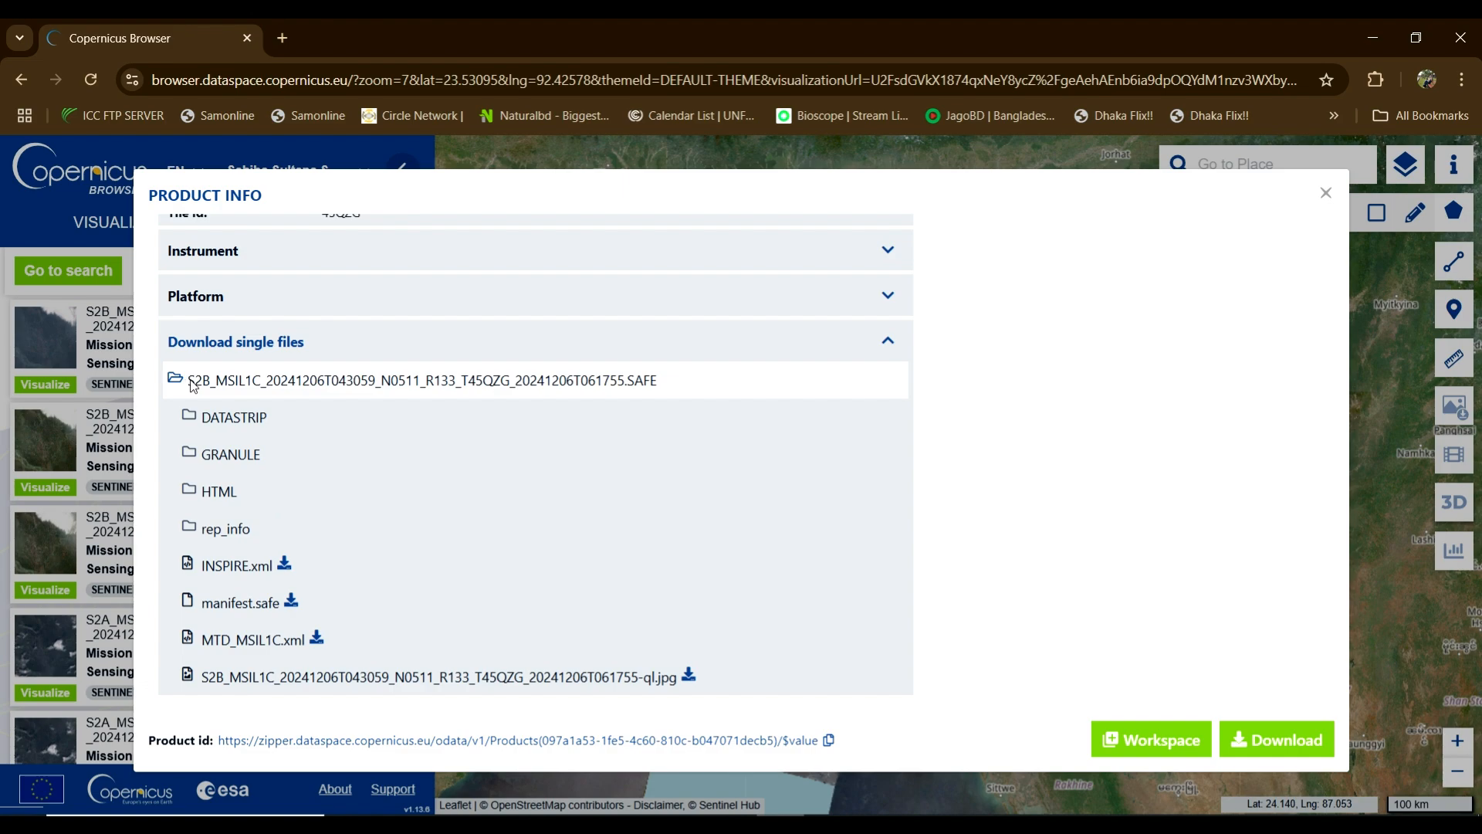
pyautogui.moveTo(193, 385); pyautogui.dragTo(651, 383)
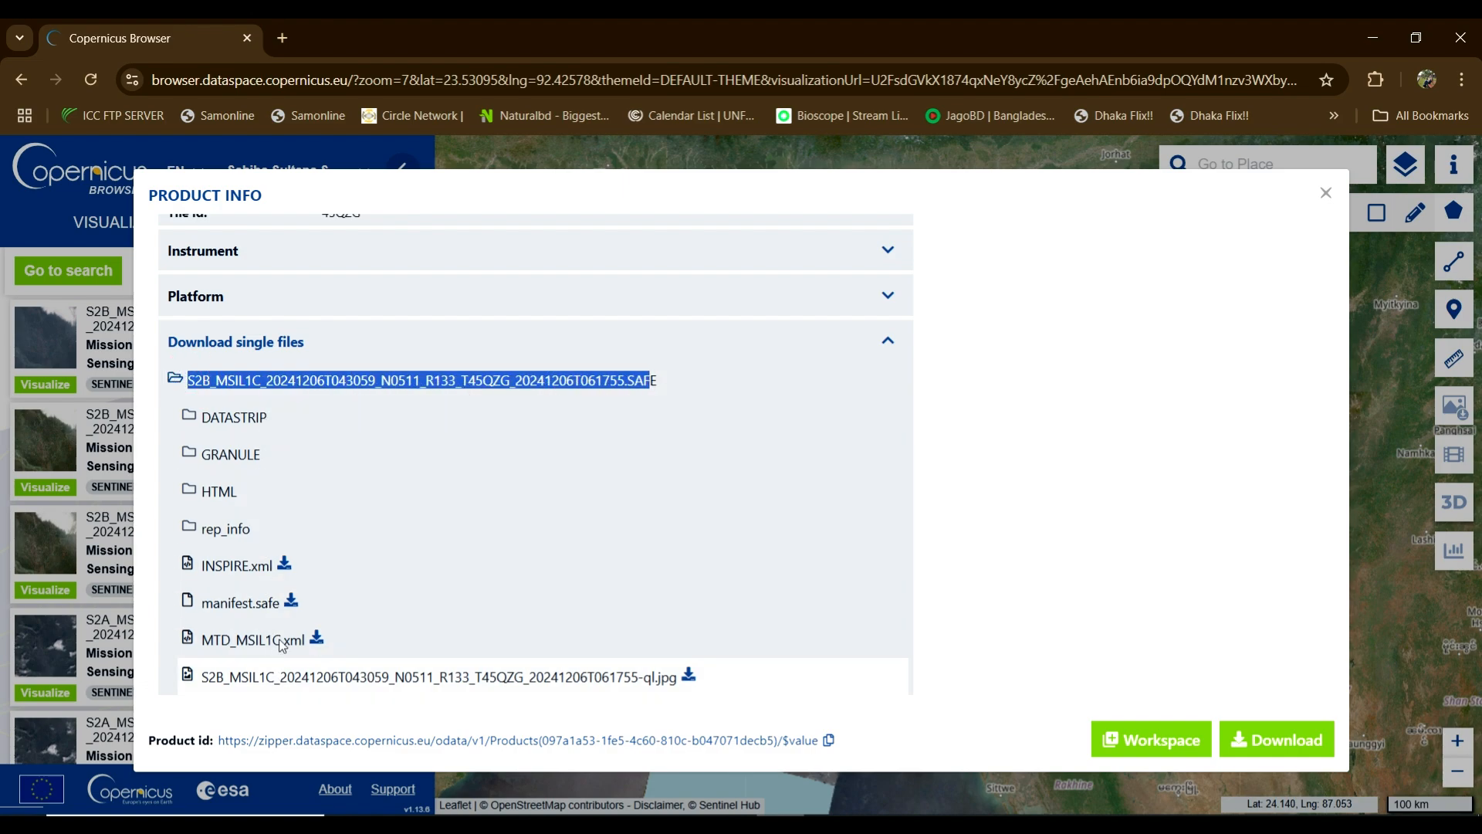
pyautogui.click(243, 462)
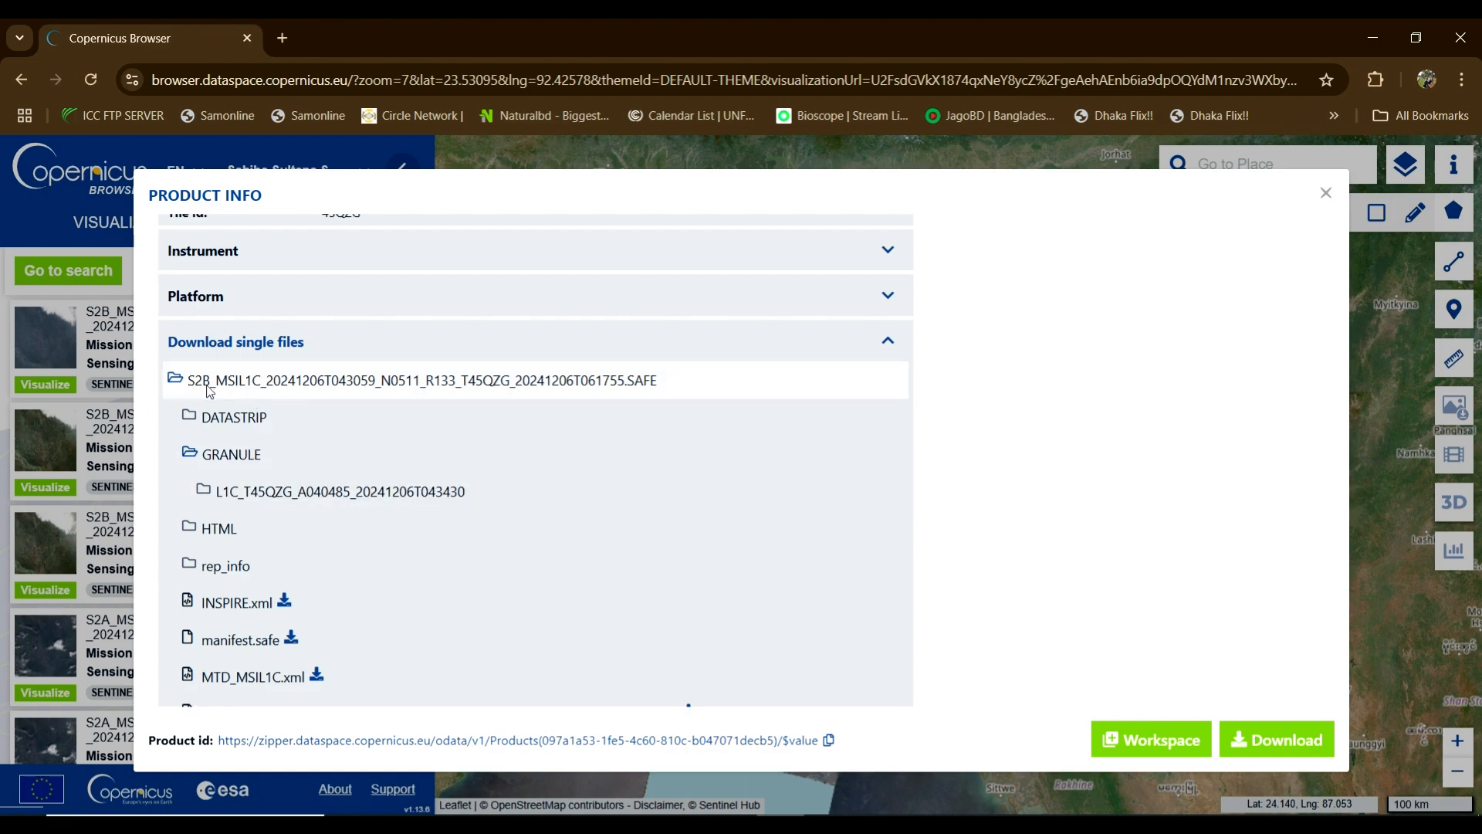
# Step: Scroll back to the summary to review the 5.4388% cloud cover value
pyautogui.moveTo(187, 382); pyautogui.dragTo(647, 383)
pyautogui.scroll(4, 647, 383)
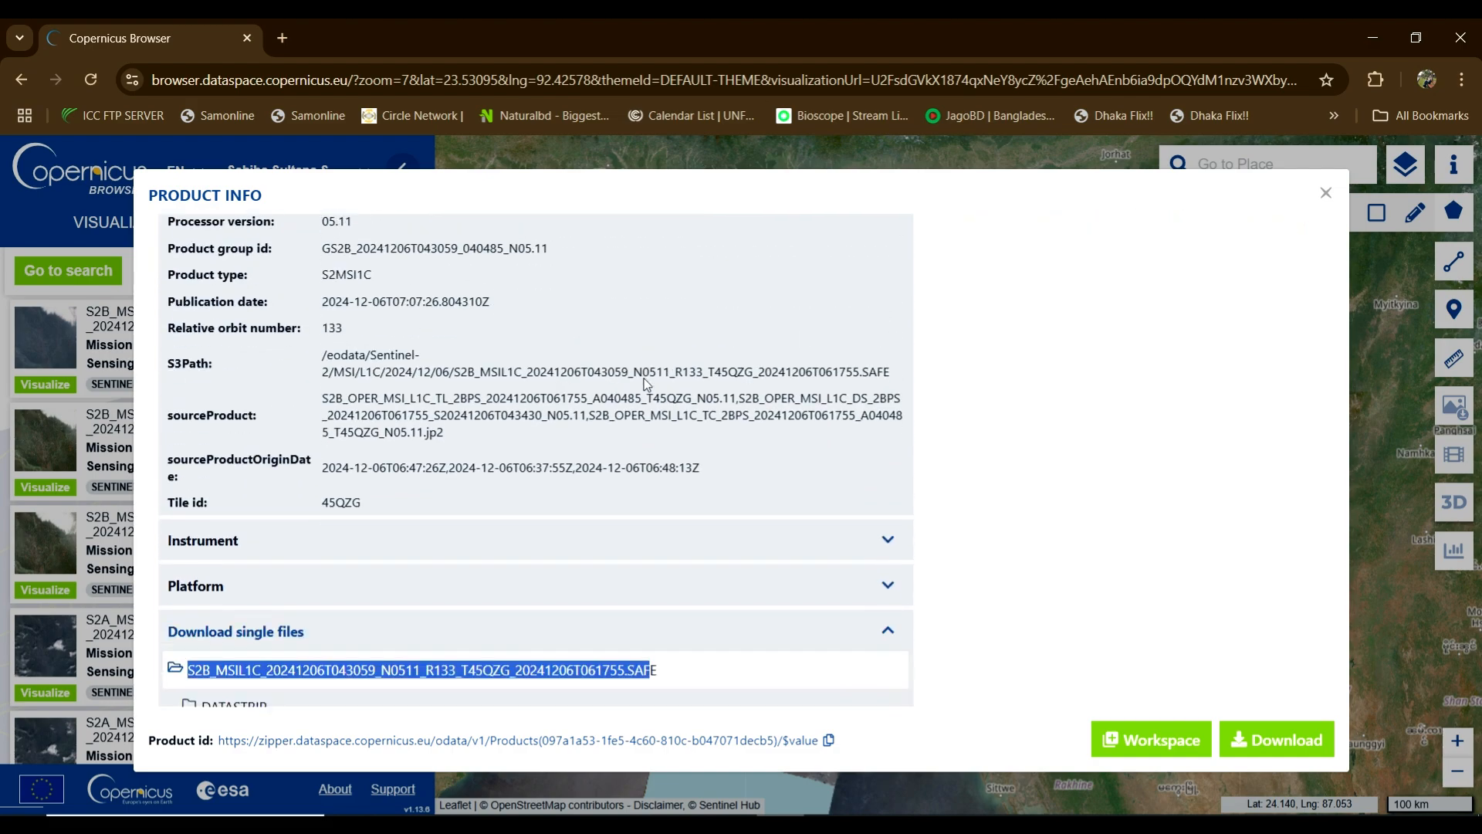
pyautogui.scroll(5, 644, 382)
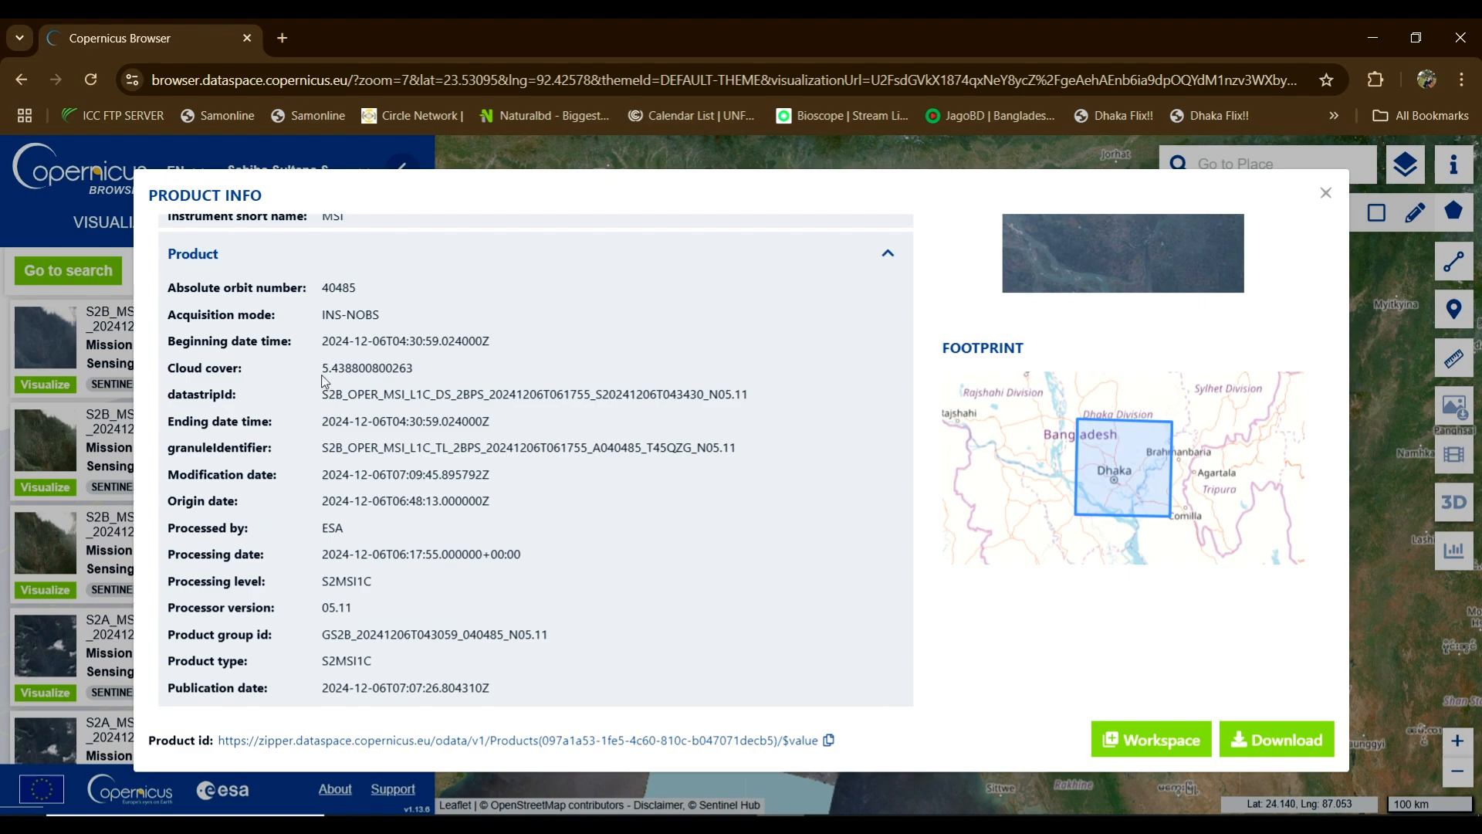
pyautogui.moveTo(323, 370); pyautogui.dragTo(409, 369)
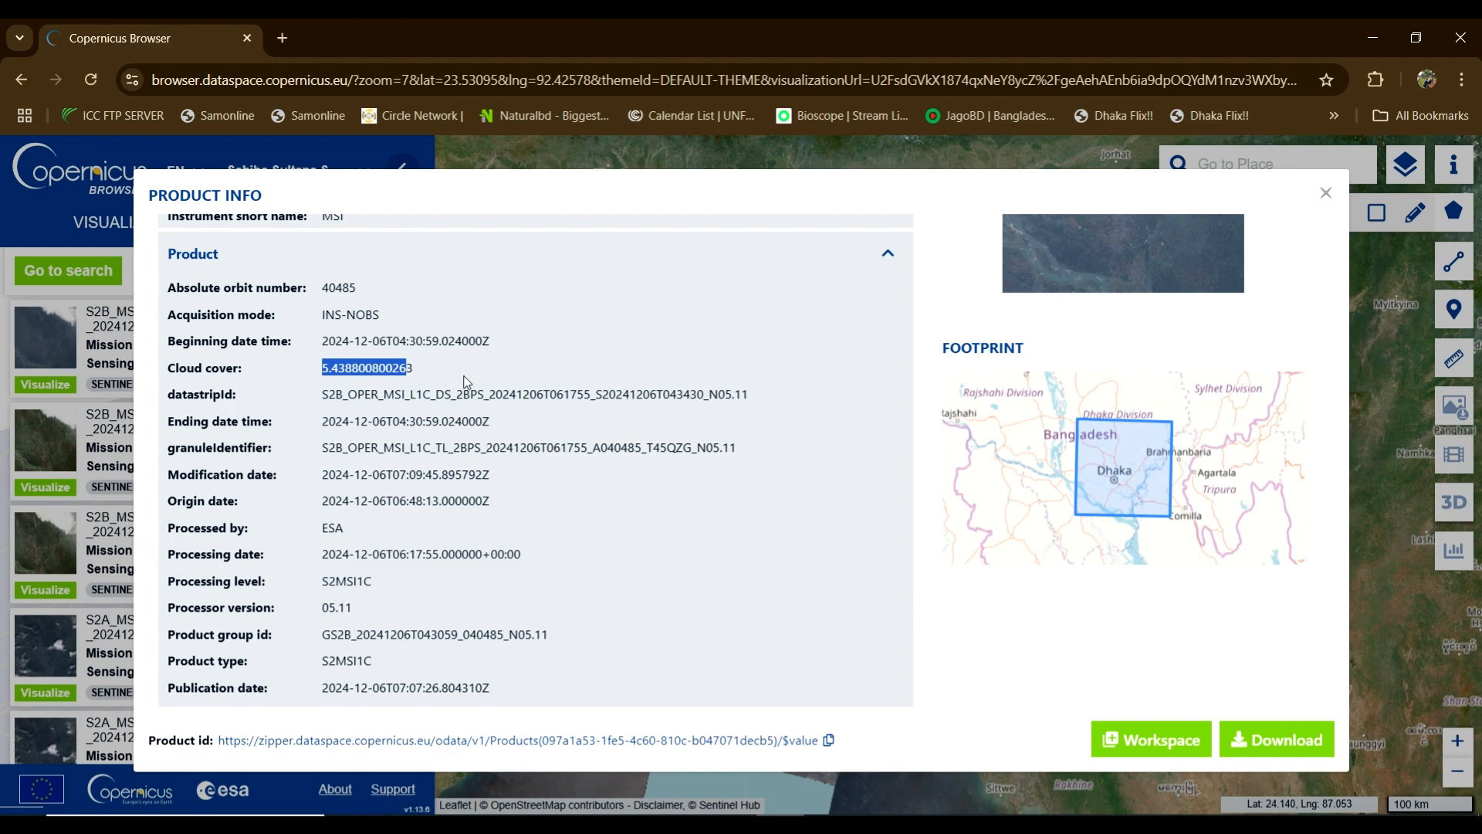
pyautogui.scroll(1, 465, 381)
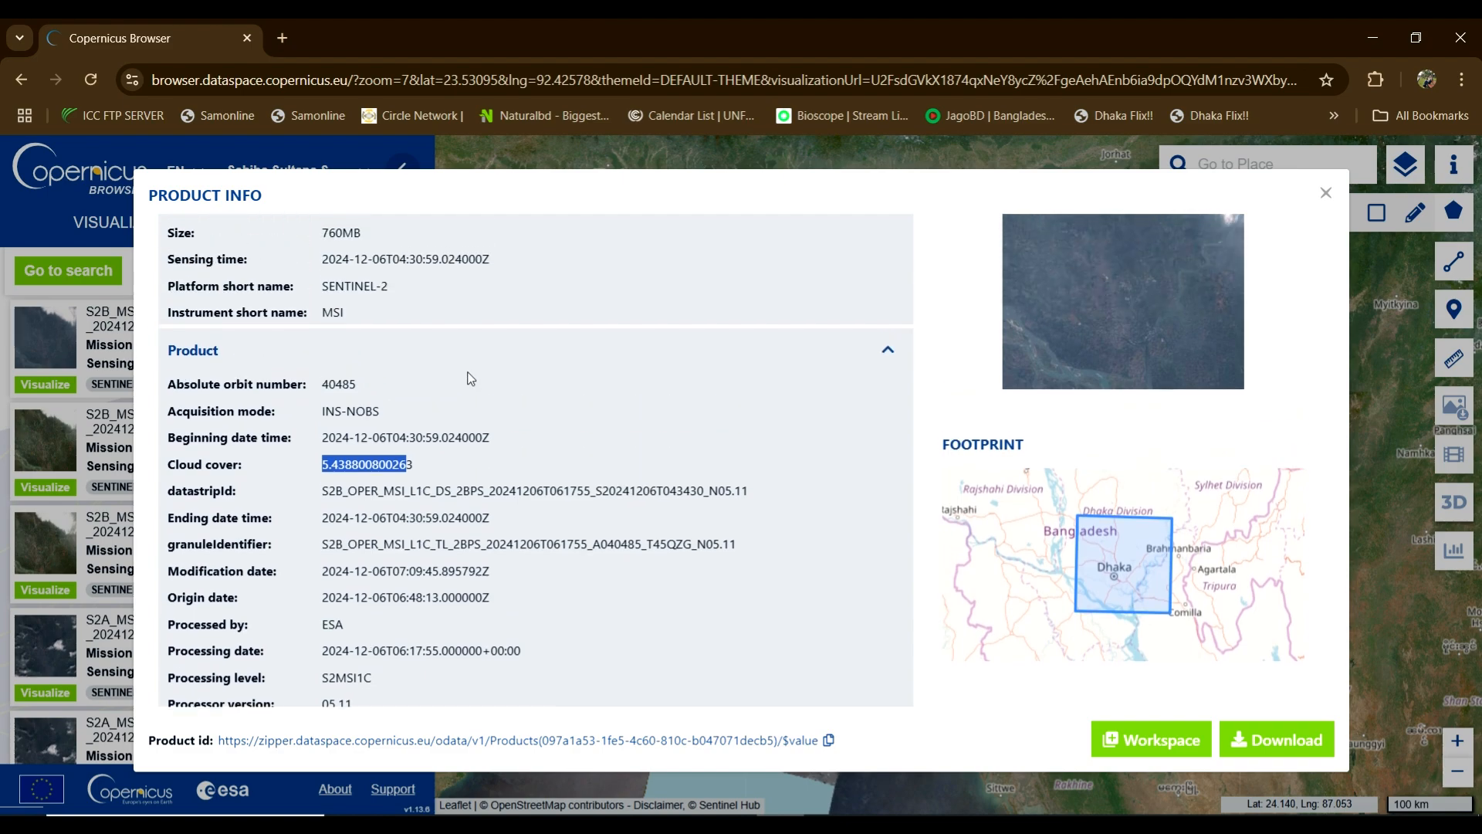
pyautogui.scroll(1, 471, 378)
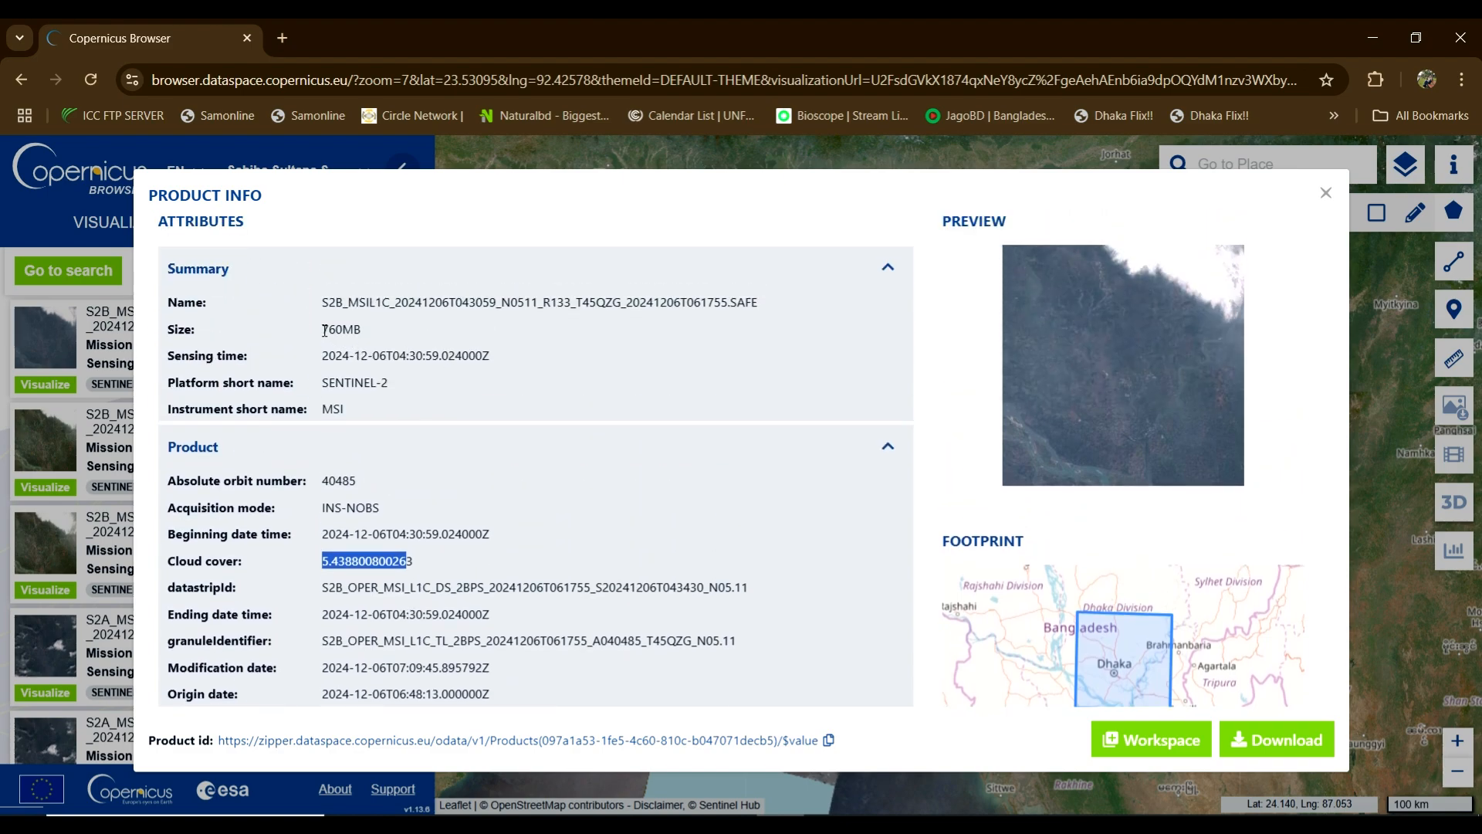
pyautogui.moveTo(323, 331); pyautogui.dragTo(360, 336)
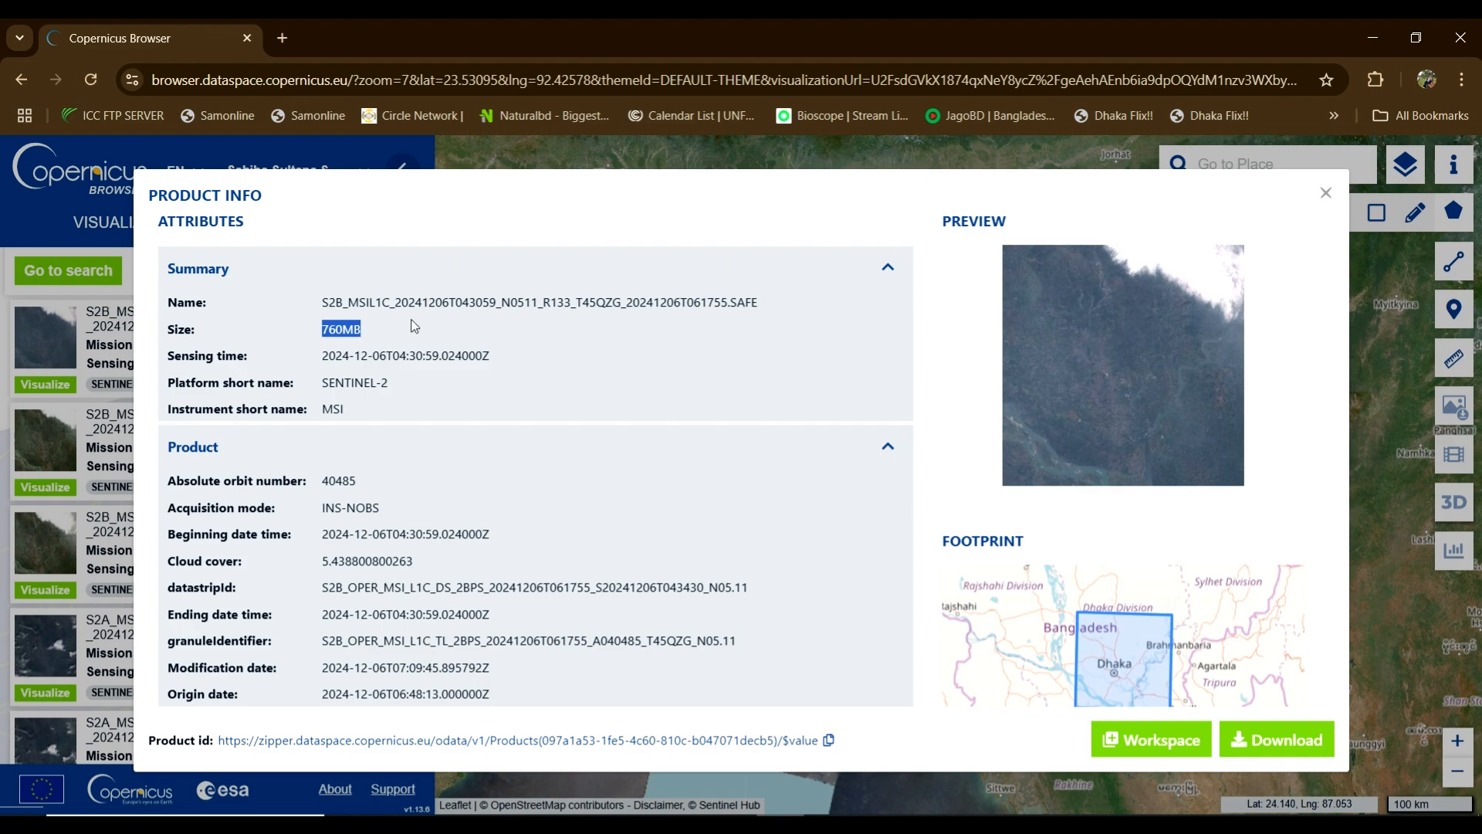
# Step: Switch from the first product's details to the 1142MB 2024-12-06 L2A result
pyautogui.click(1324, 194)
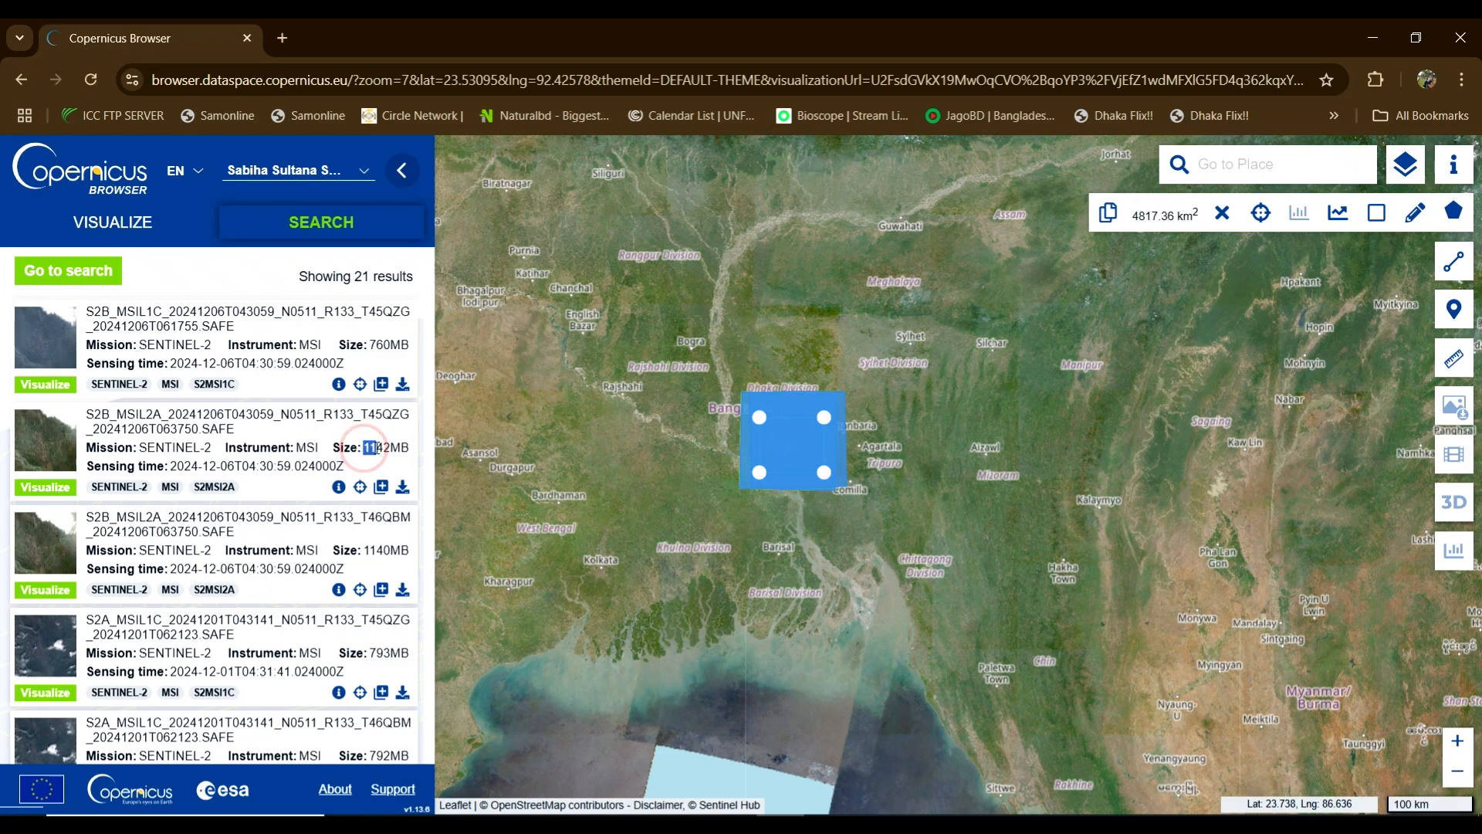
pyautogui.moveTo(364, 449); pyautogui.dragTo(399, 451)
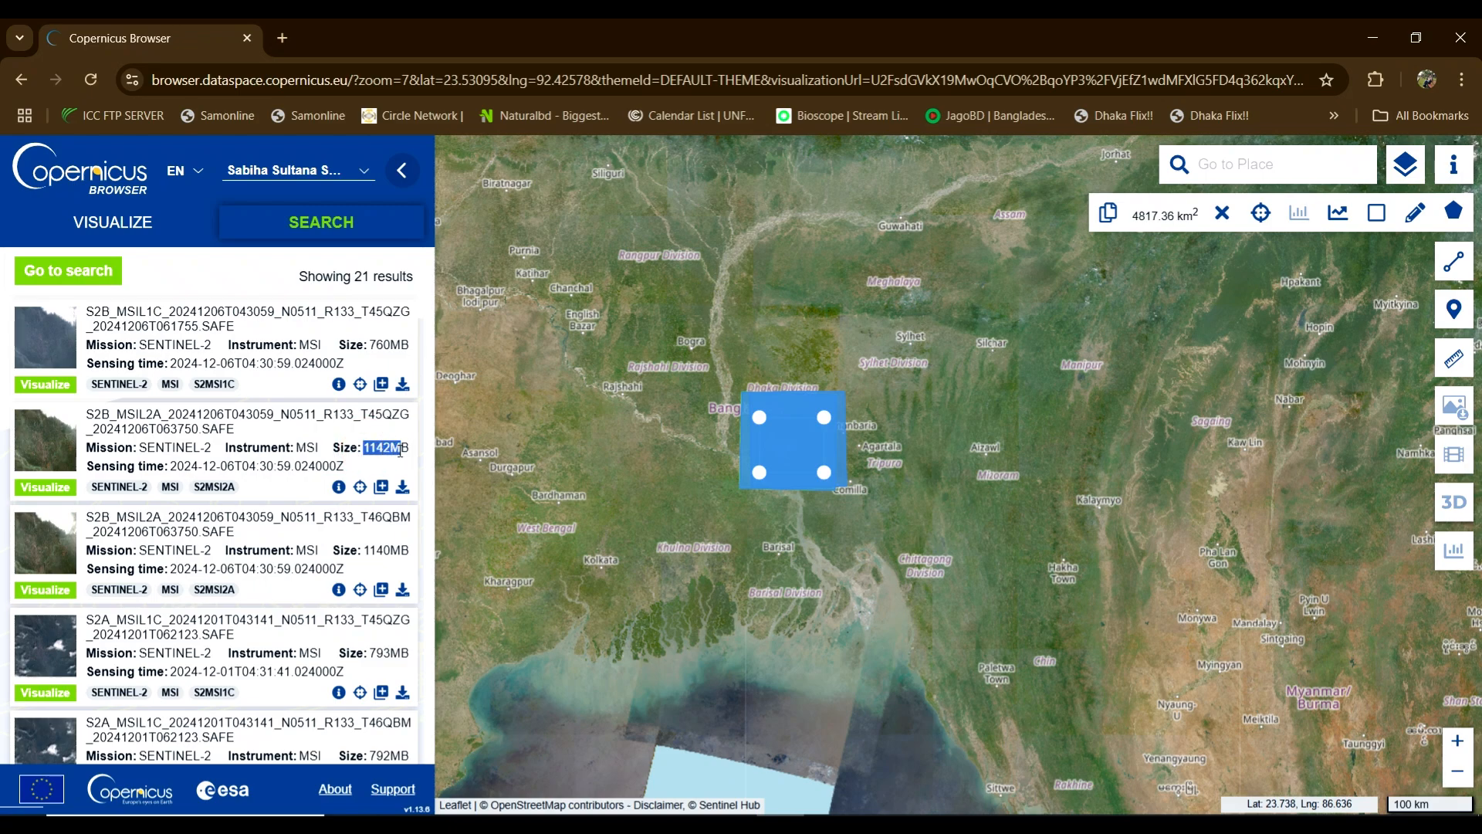
pyautogui.click(338, 487)
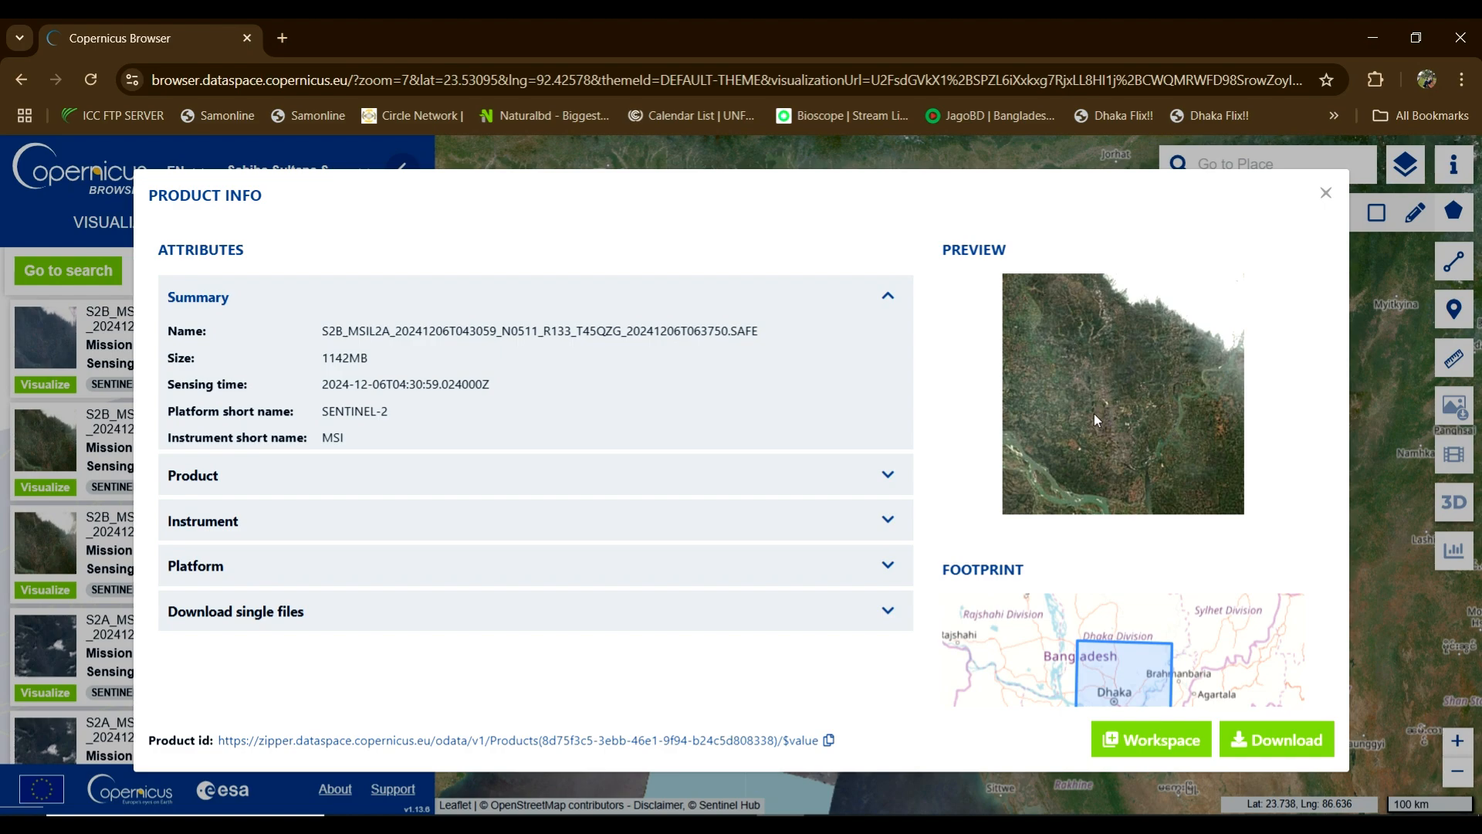
# Step: Read the L2A product's 0.261459 cloud cover, then close its details
pyautogui.scroll(-2, 1120, 634)
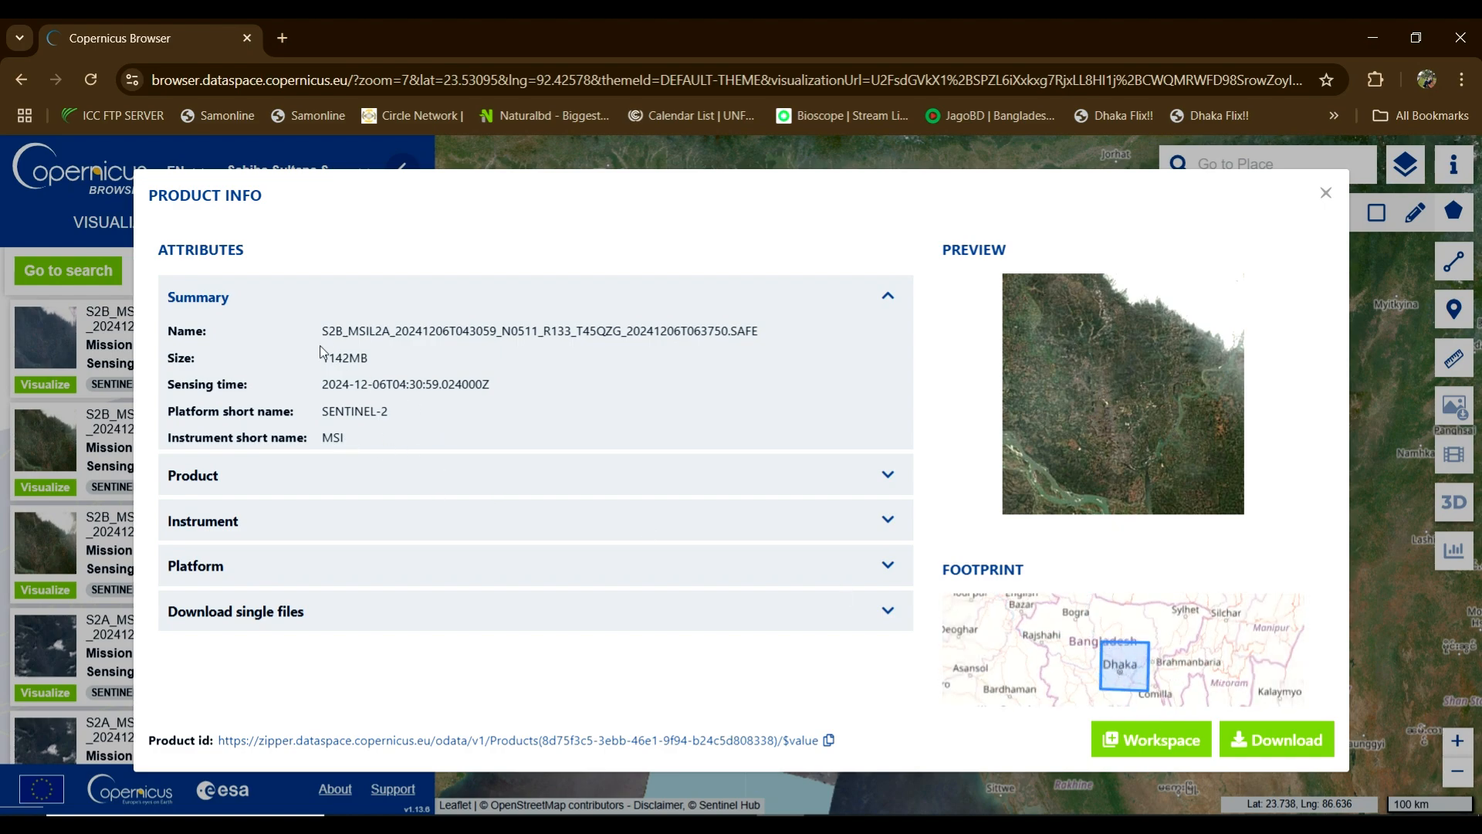
pyautogui.click(887, 479)
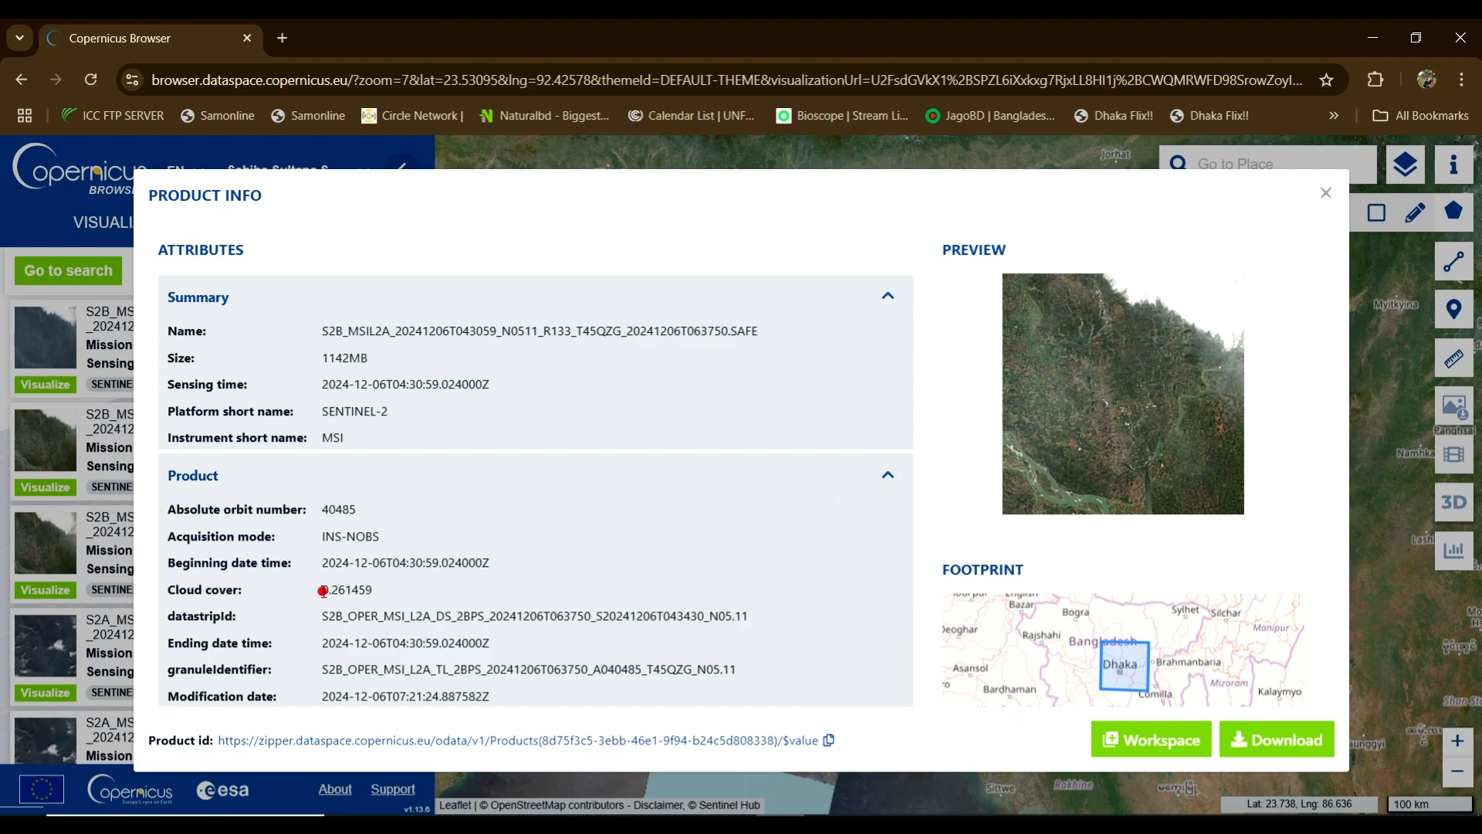
pyautogui.moveTo(322, 591); pyautogui.dragTo(368, 591)
pyautogui.scroll(-6, 355, 579)
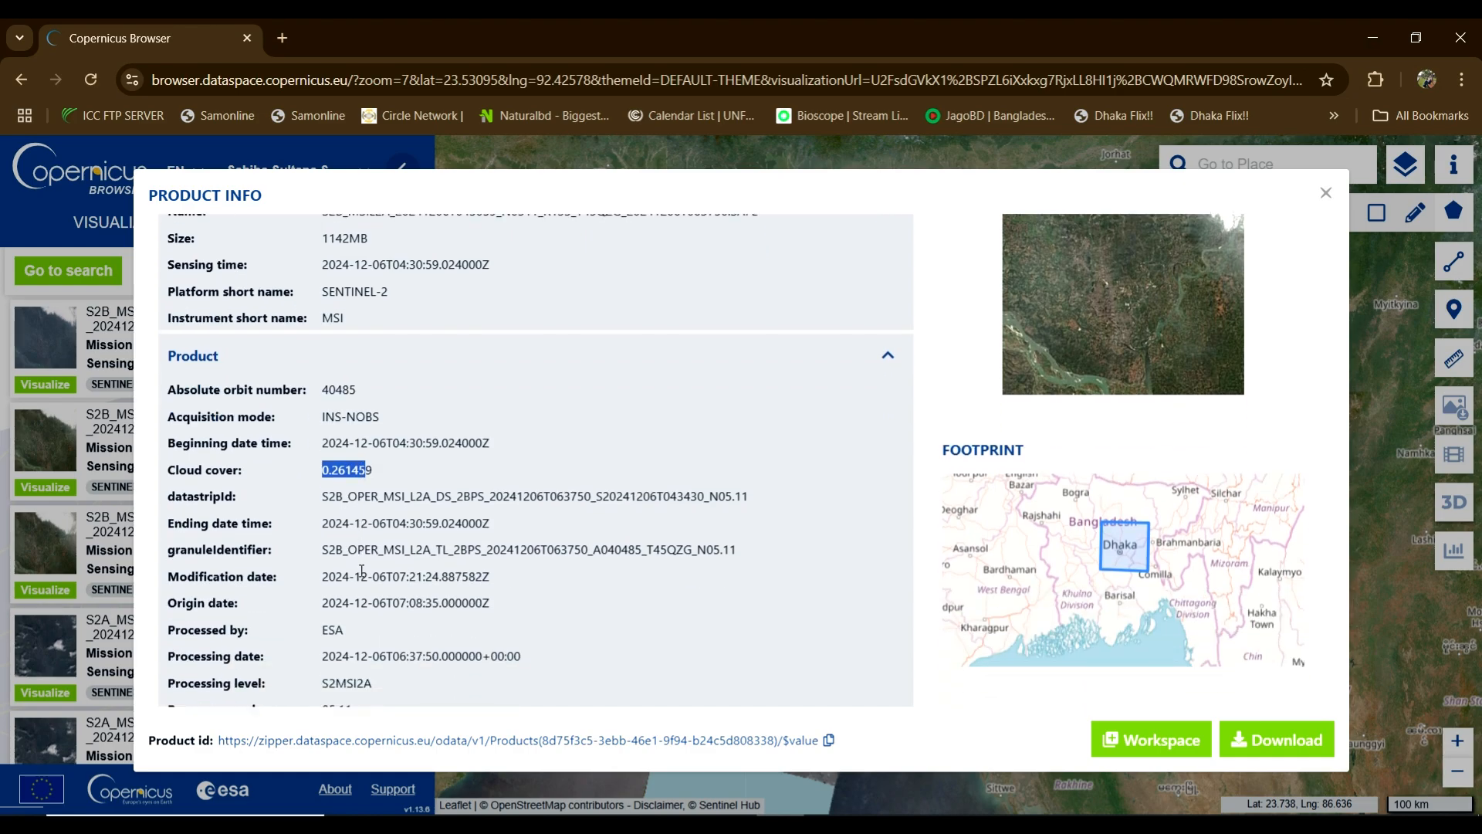
pyautogui.scroll(-1, 361, 570)
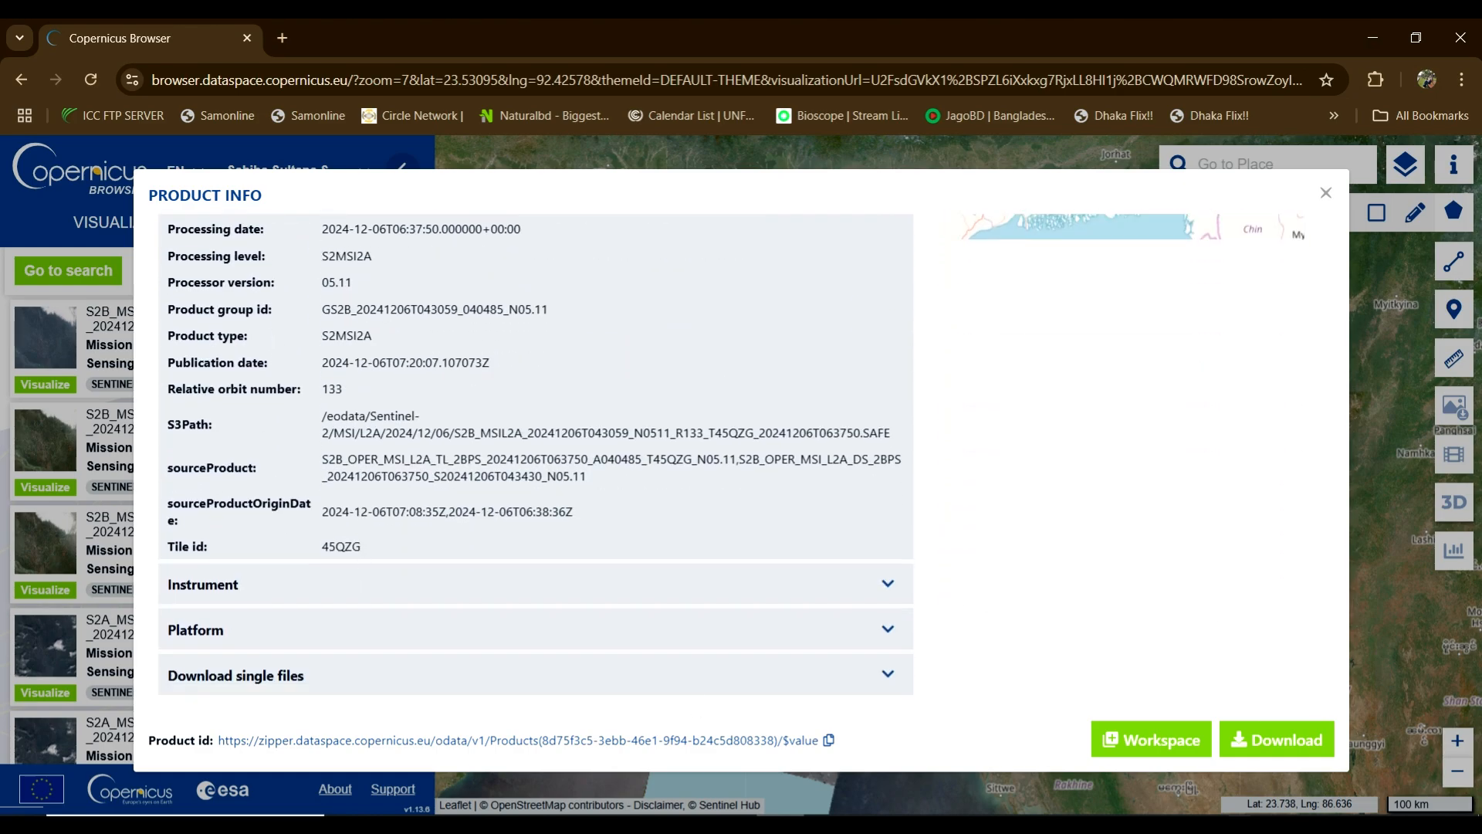
pyautogui.click(1325, 193)
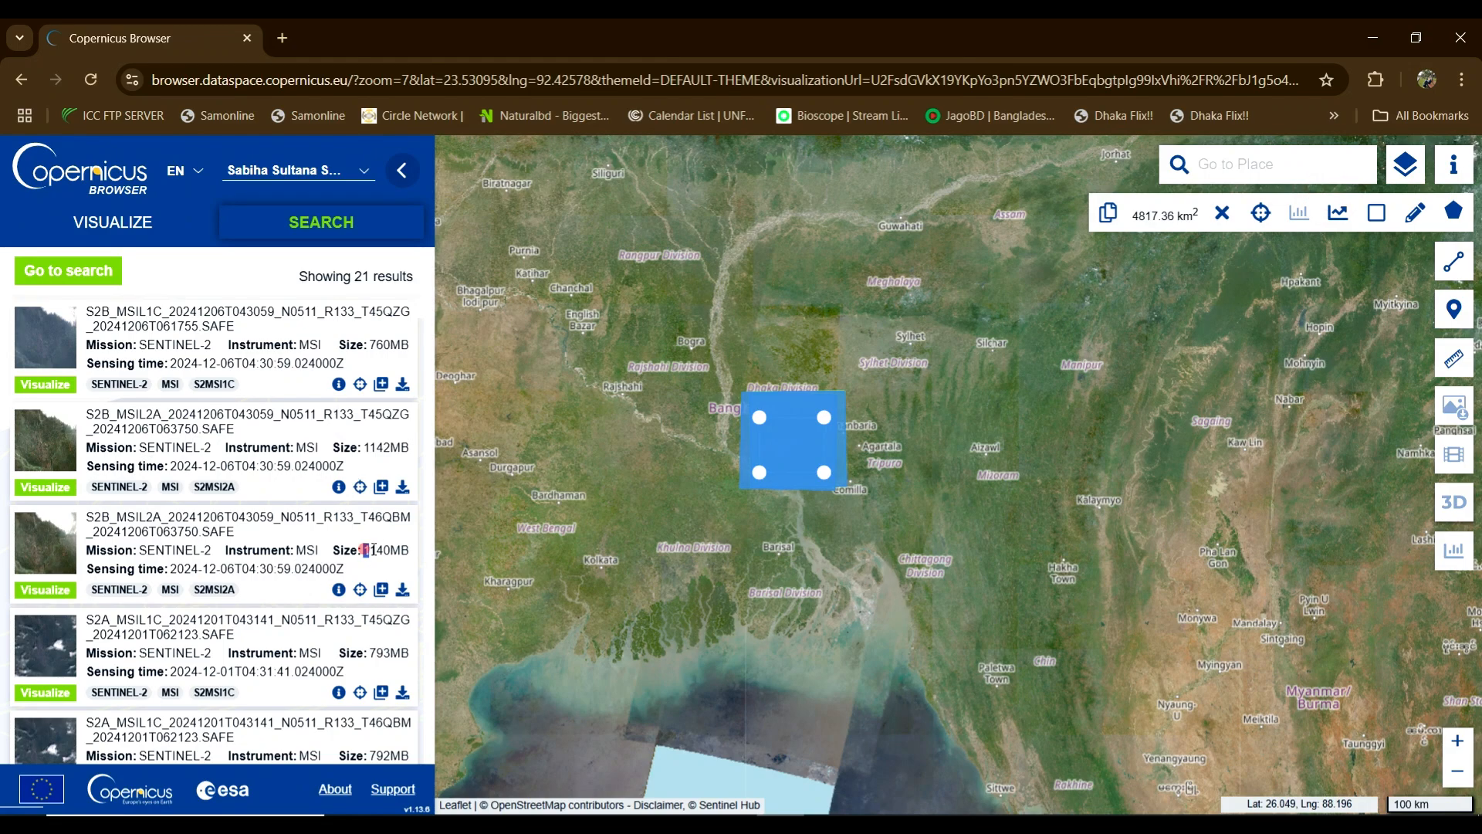
# Step: Compare the listed result sizes, 1140MB and 793MB
pyautogui.moveTo(364, 550); pyautogui.dragTo(400, 550)
pyautogui.scroll(-3, 205, 376)
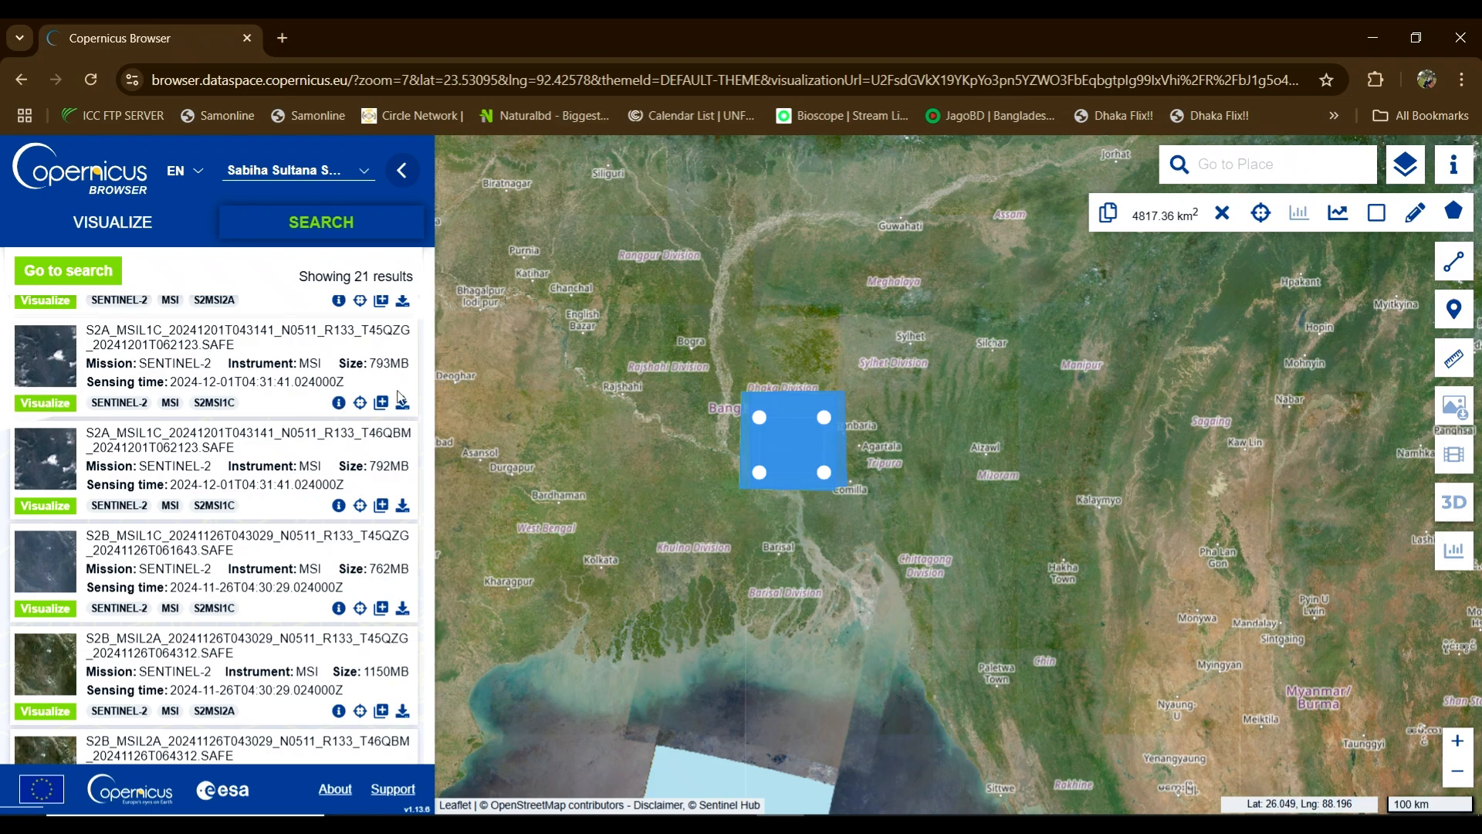
pyautogui.doubleClick(373, 364)
pyautogui.scroll(1, 368, 556)
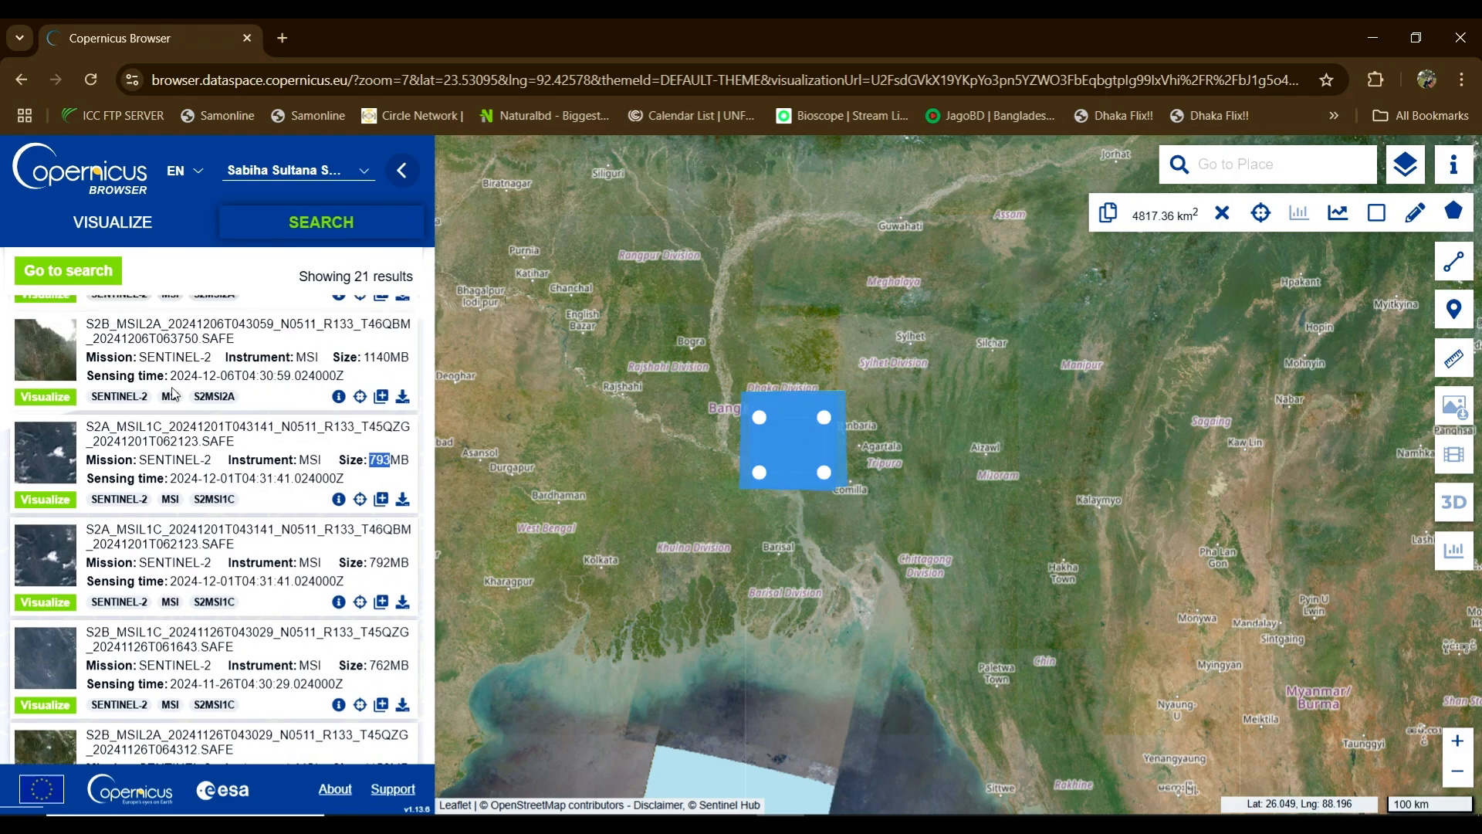
pyautogui.scroll(-2, 289, 498)
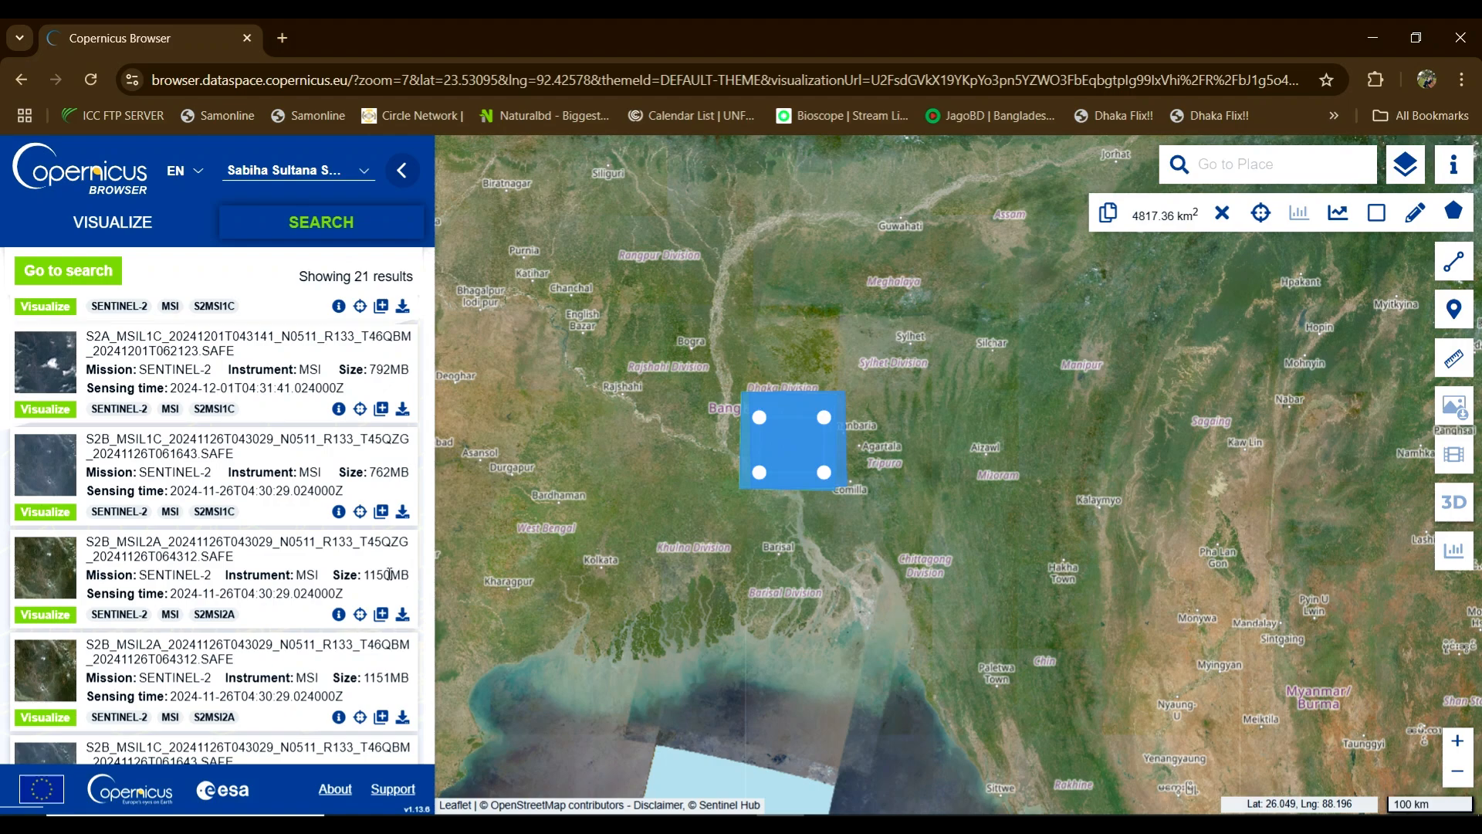
# Step: Check the 2024-11-26 T45QZG L2A product's cloud cover of 3.253562
pyautogui.click(339, 614)
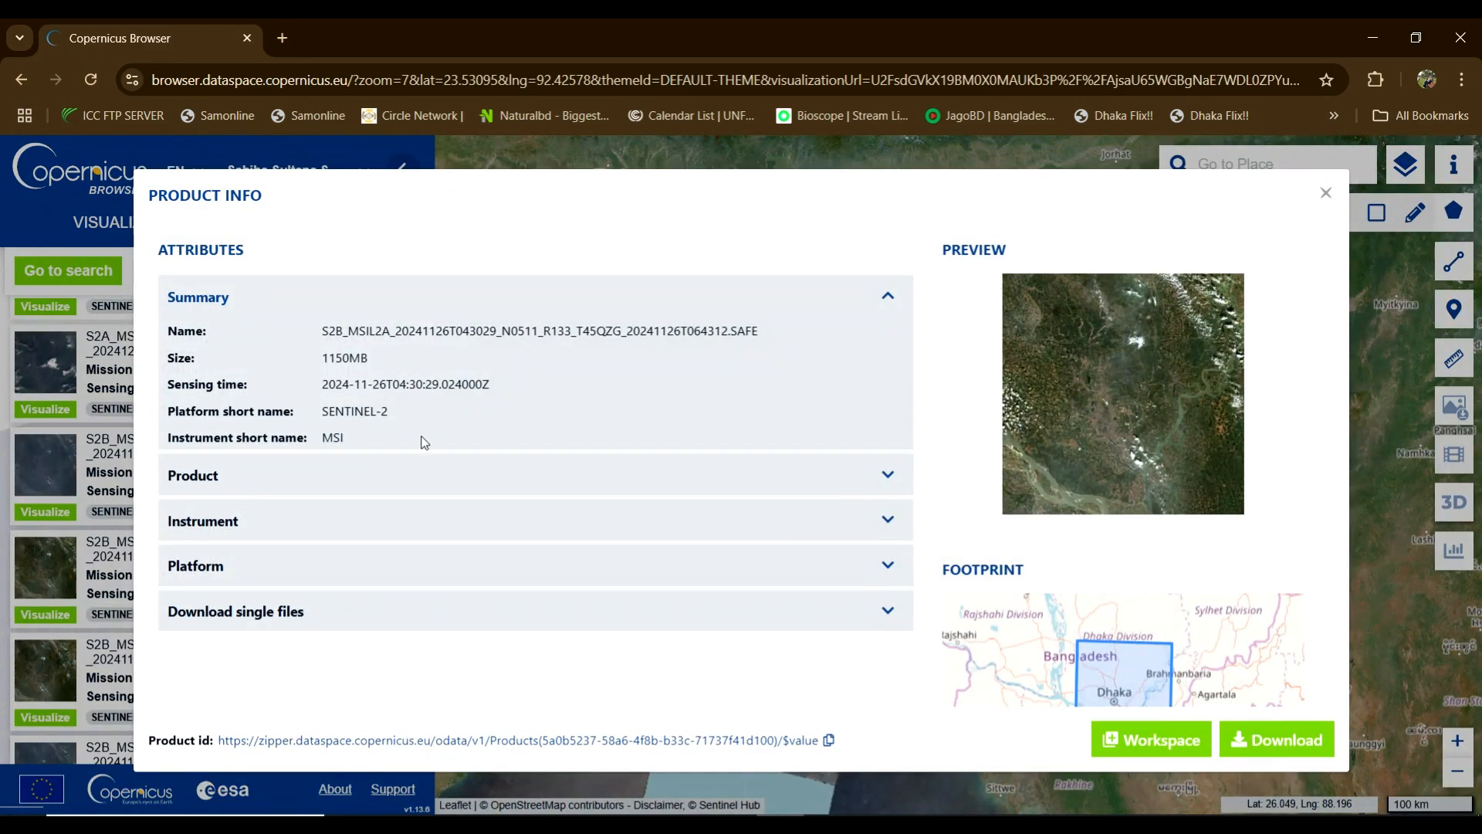
pyautogui.click(866, 477)
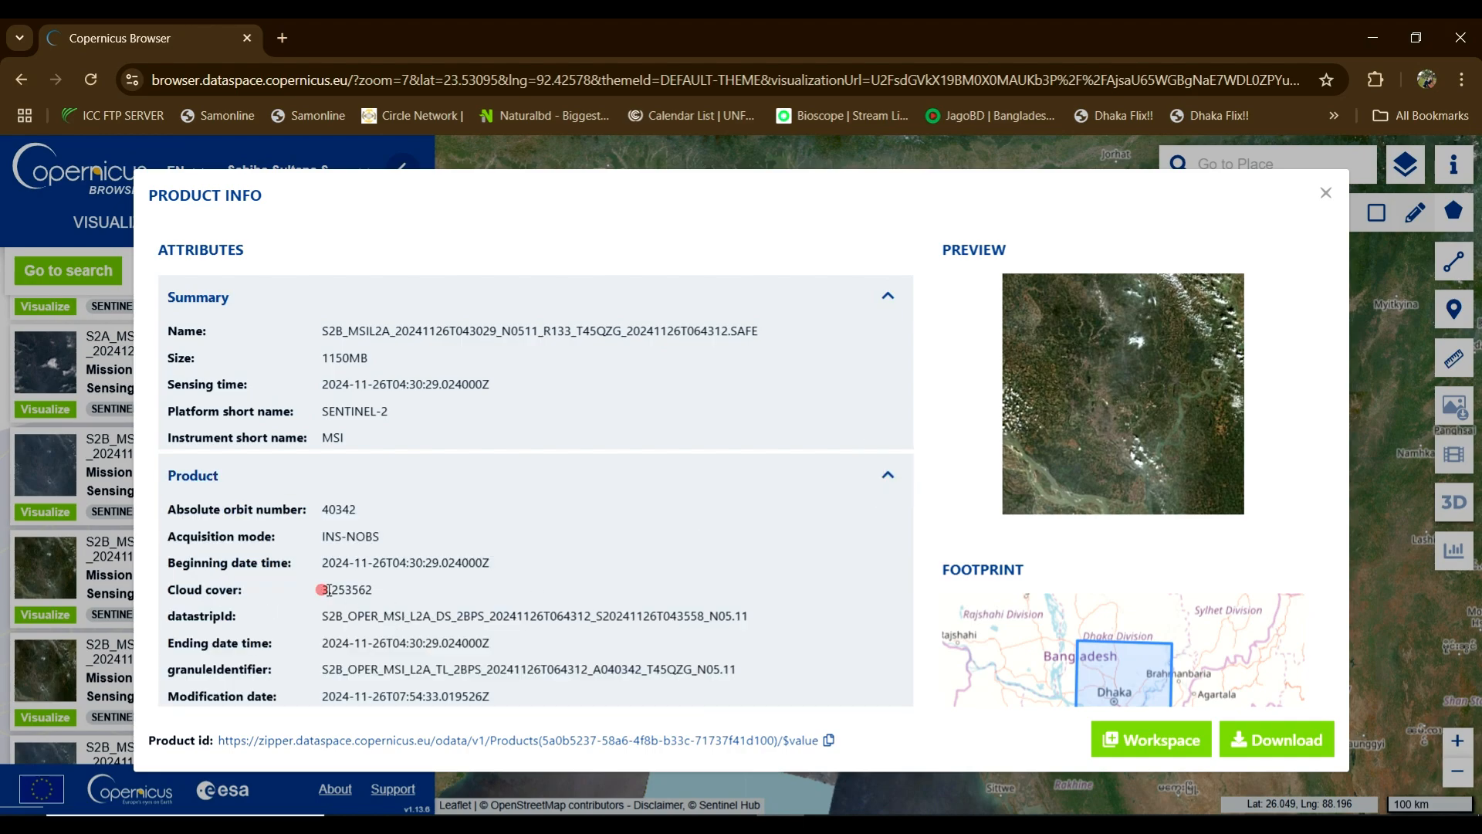
pyautogui.moveTo(322, 590); pyautogui.dragTo(338, 590)
pyautogui.click(1325, 193)
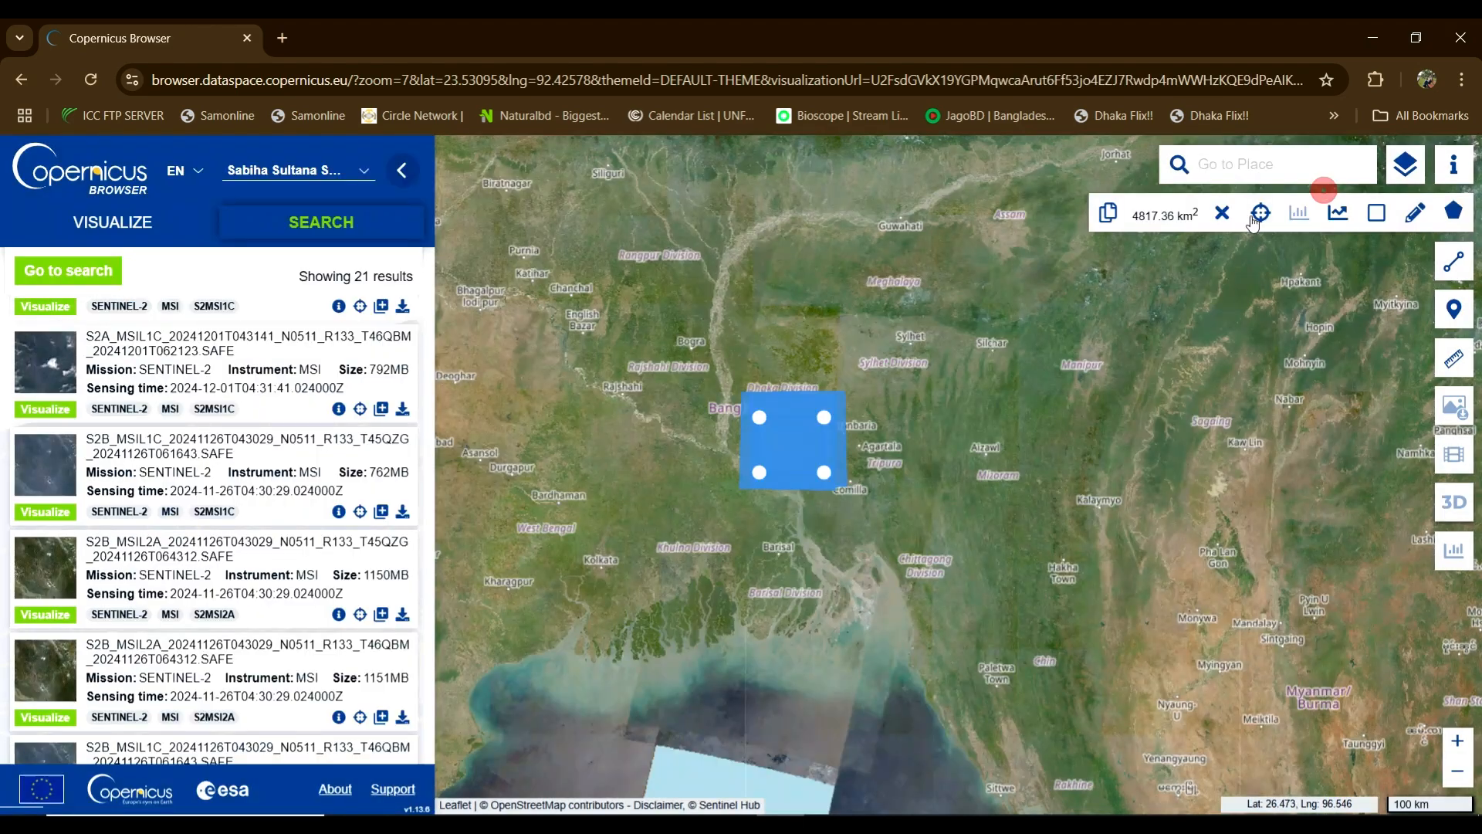
# Step: Check the 2024-11-26 T46QBM L2A product's cloud cover of about 3.36
pyautogui.scroll(-2, 355, 556)
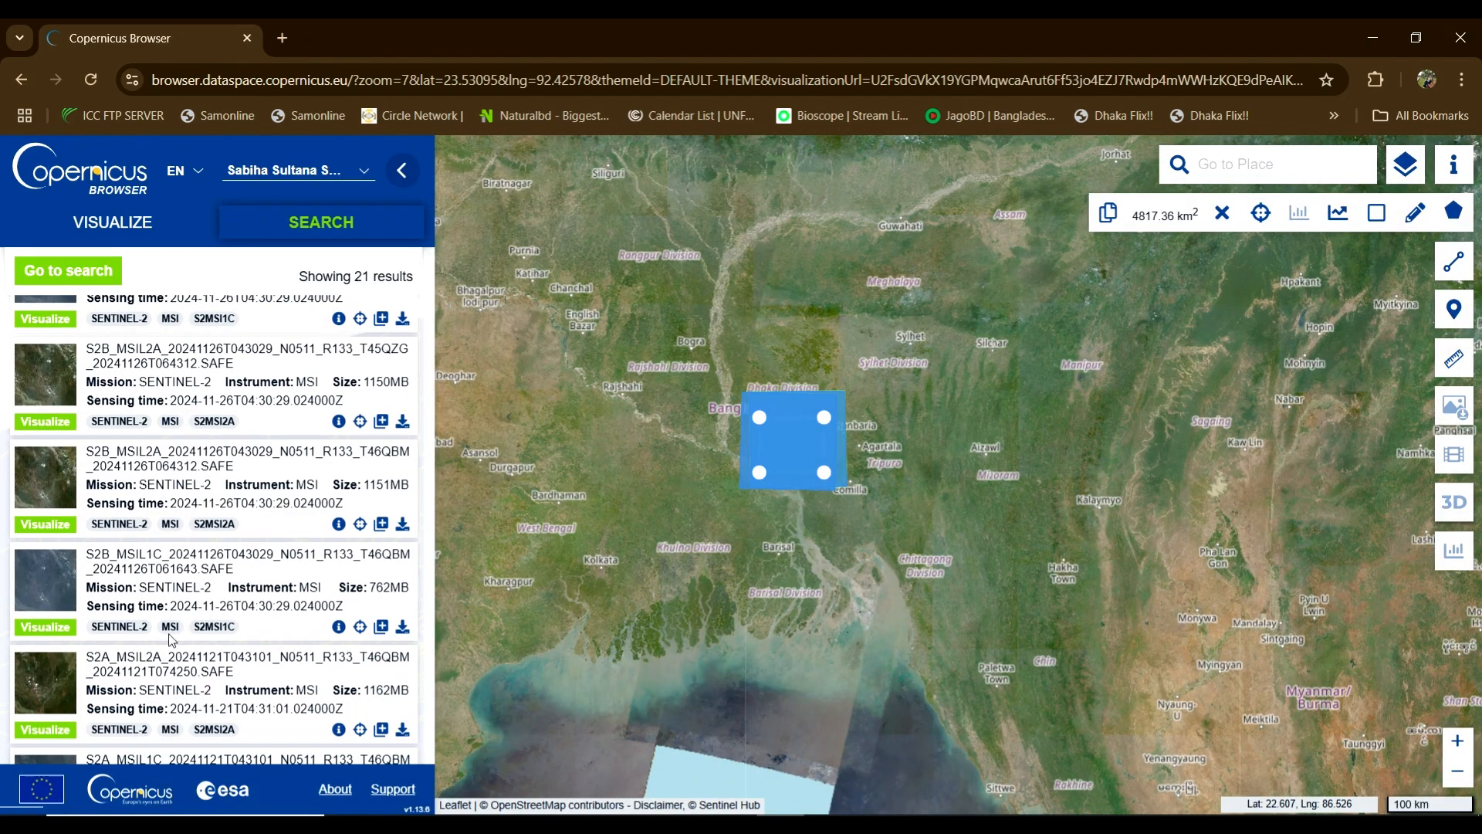
pyautogui.click(338, 524)
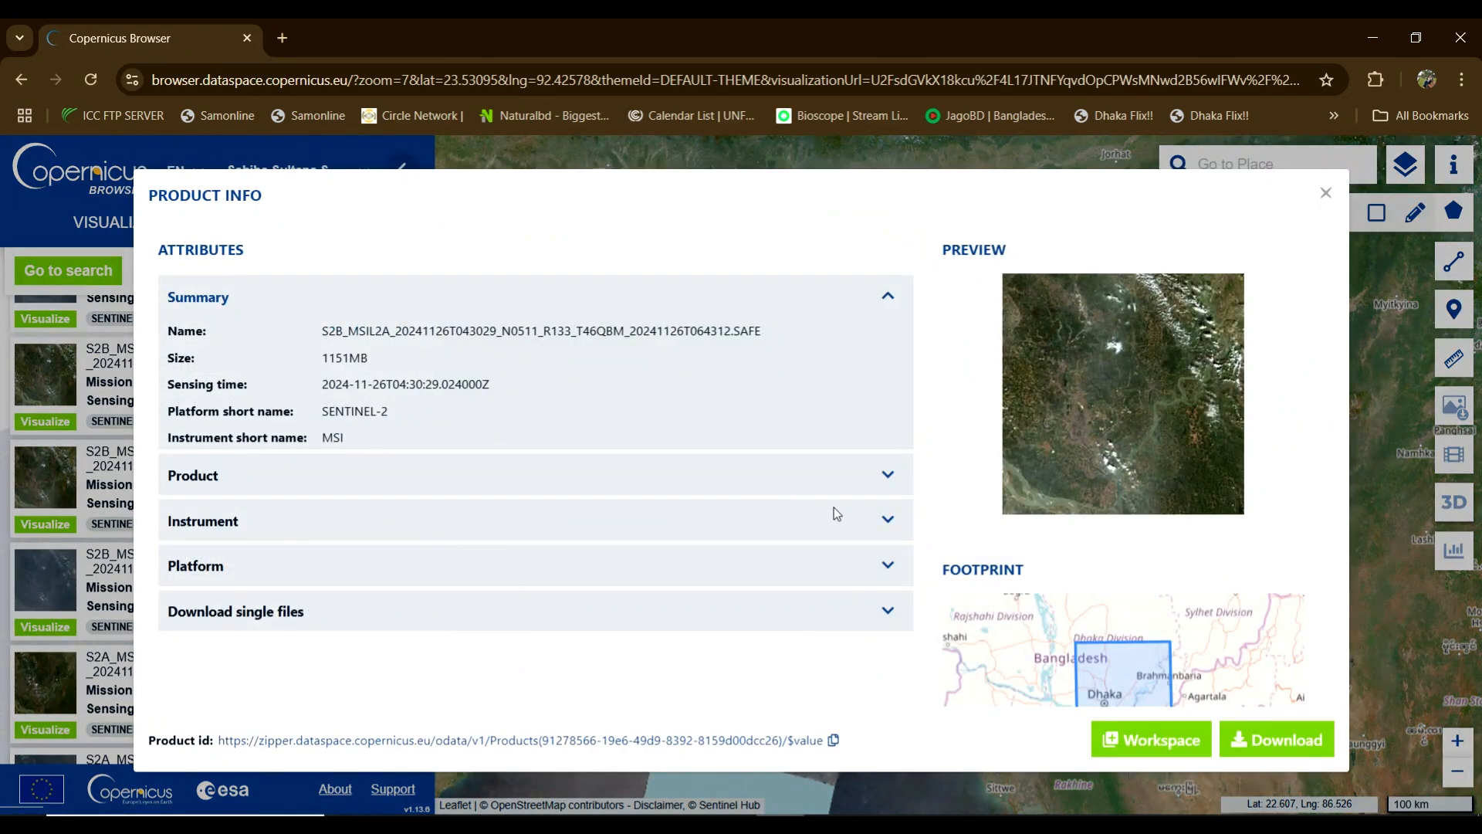
pyautogui.click(886, 476)
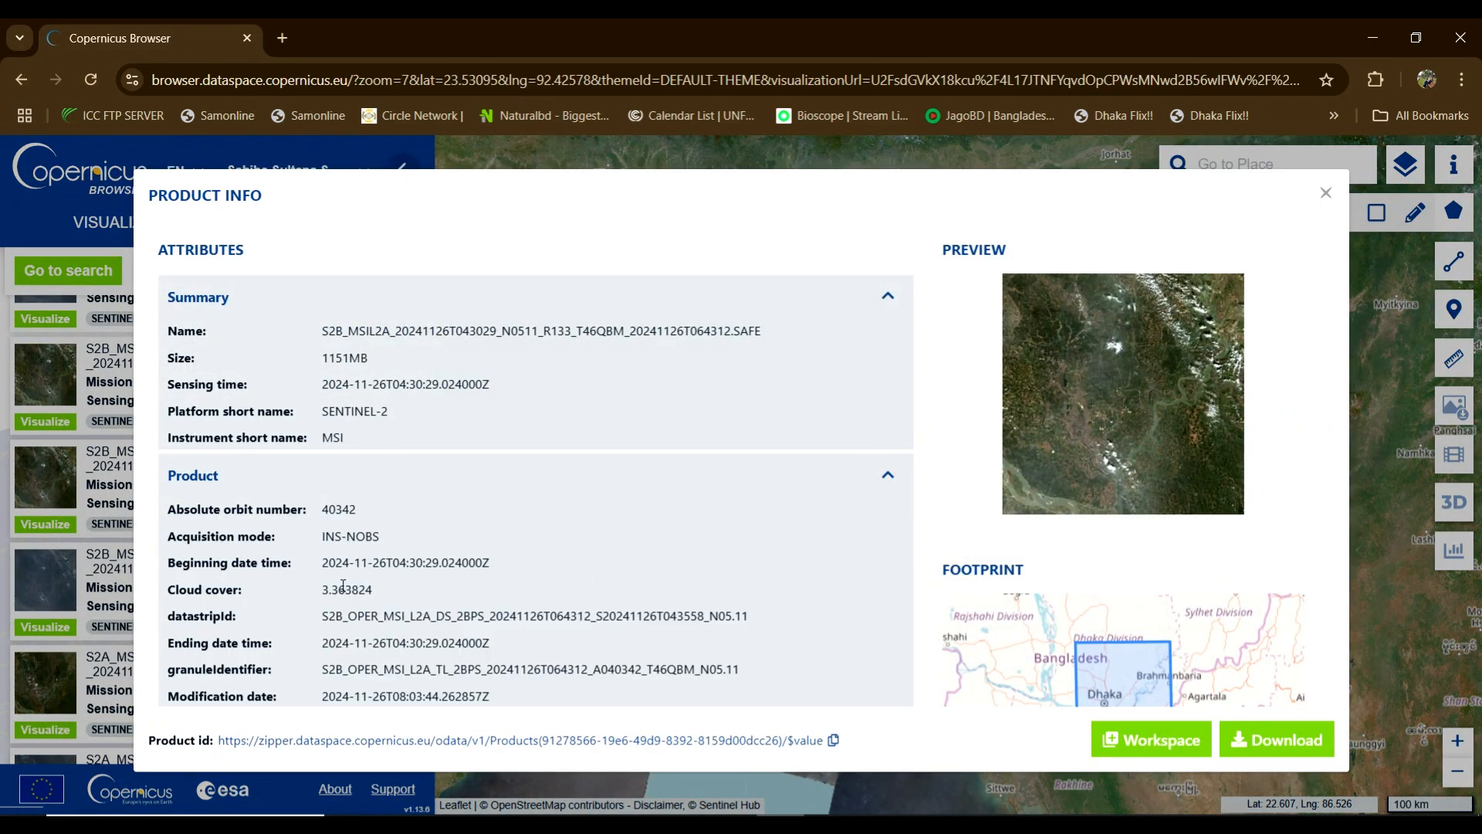
pyautogui.click(1326, 194)
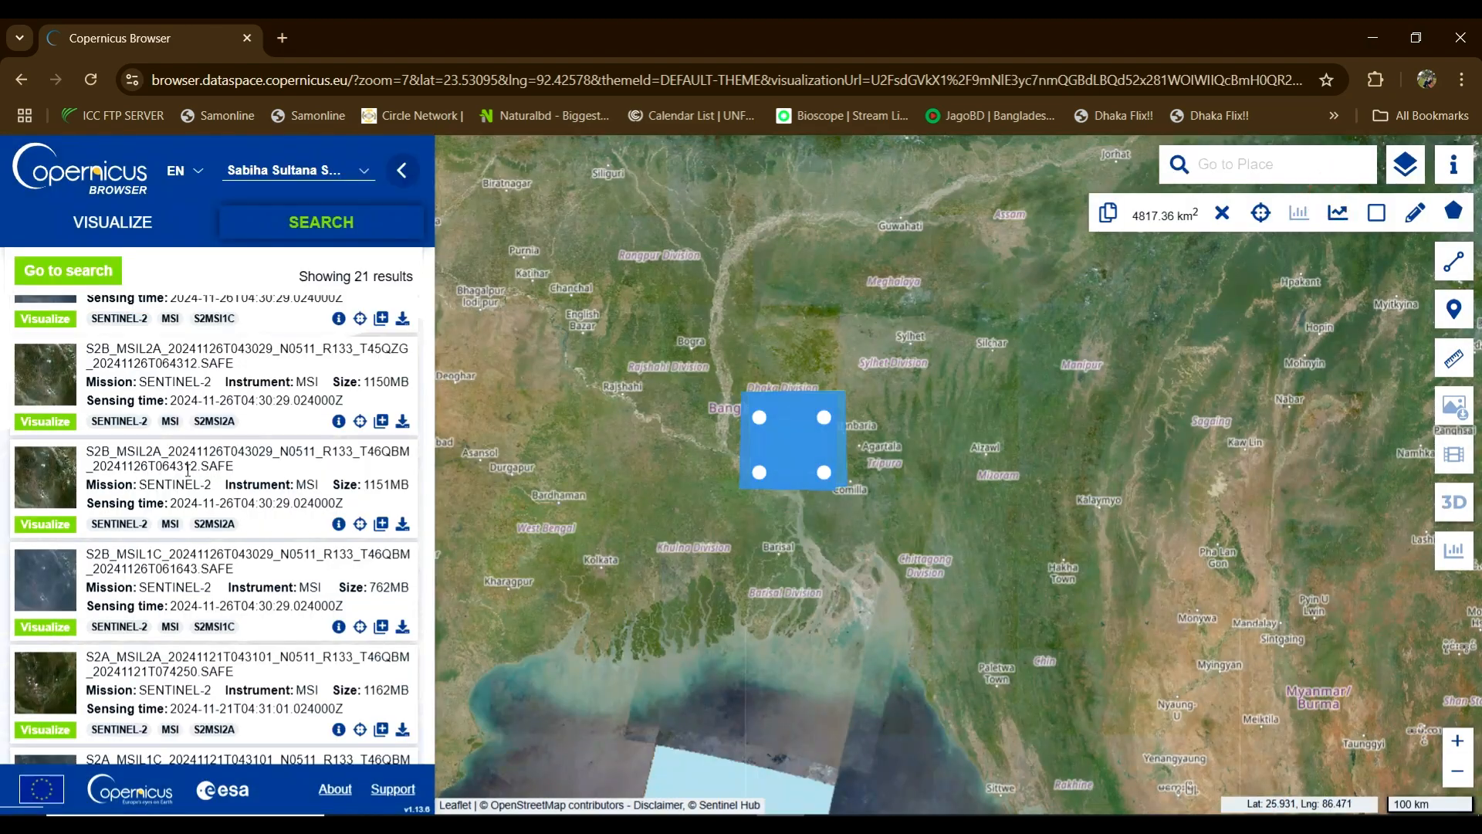
pyautogui.scroll(5, 207, 465)
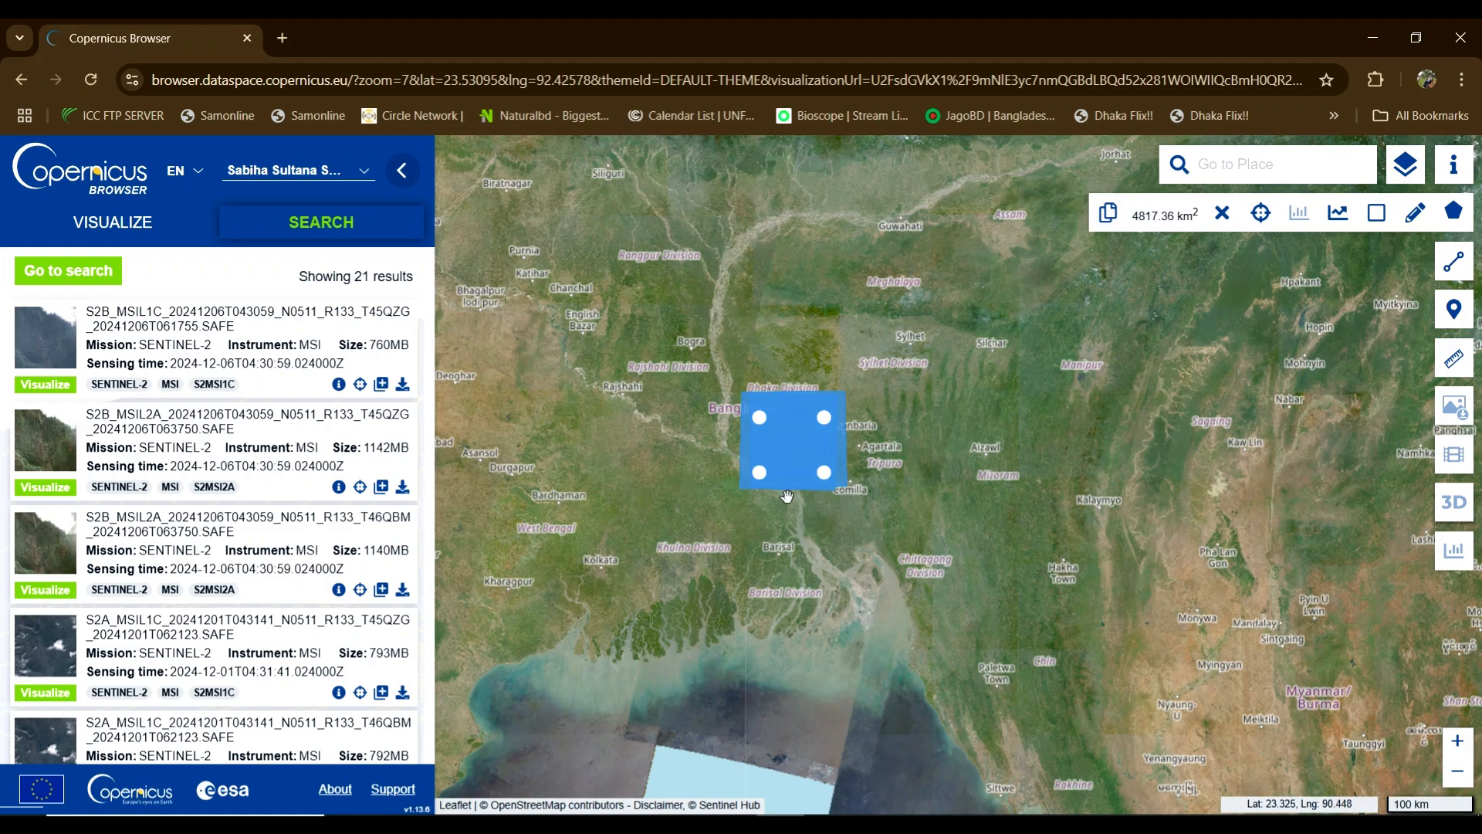
# Step: Show the 2024-12-06 T45QZG L2A true-colour scene over Dhaka, then return to results
pyautogui.click(46, 488)
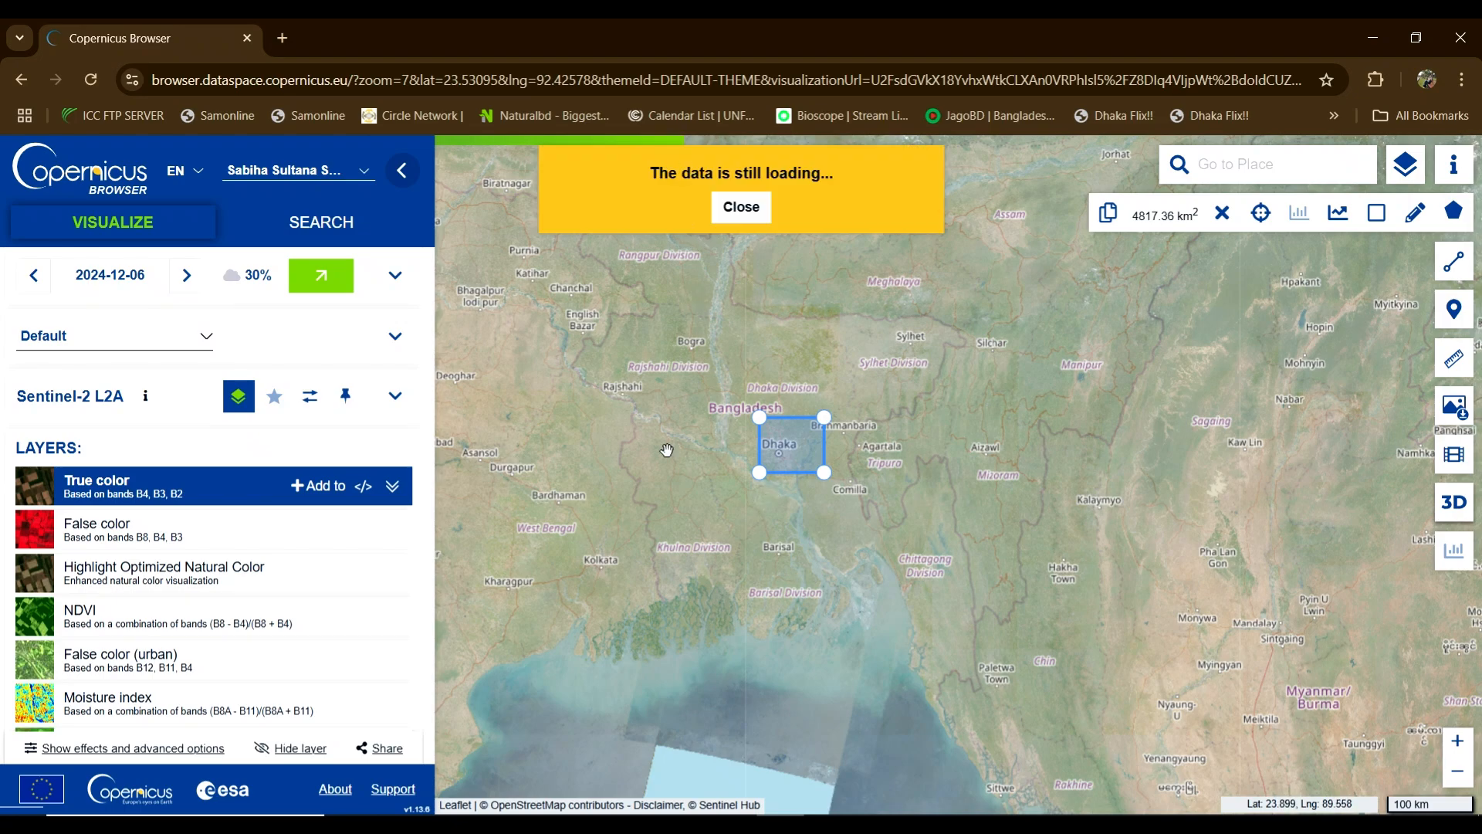
pyautogui.click(324, 224)
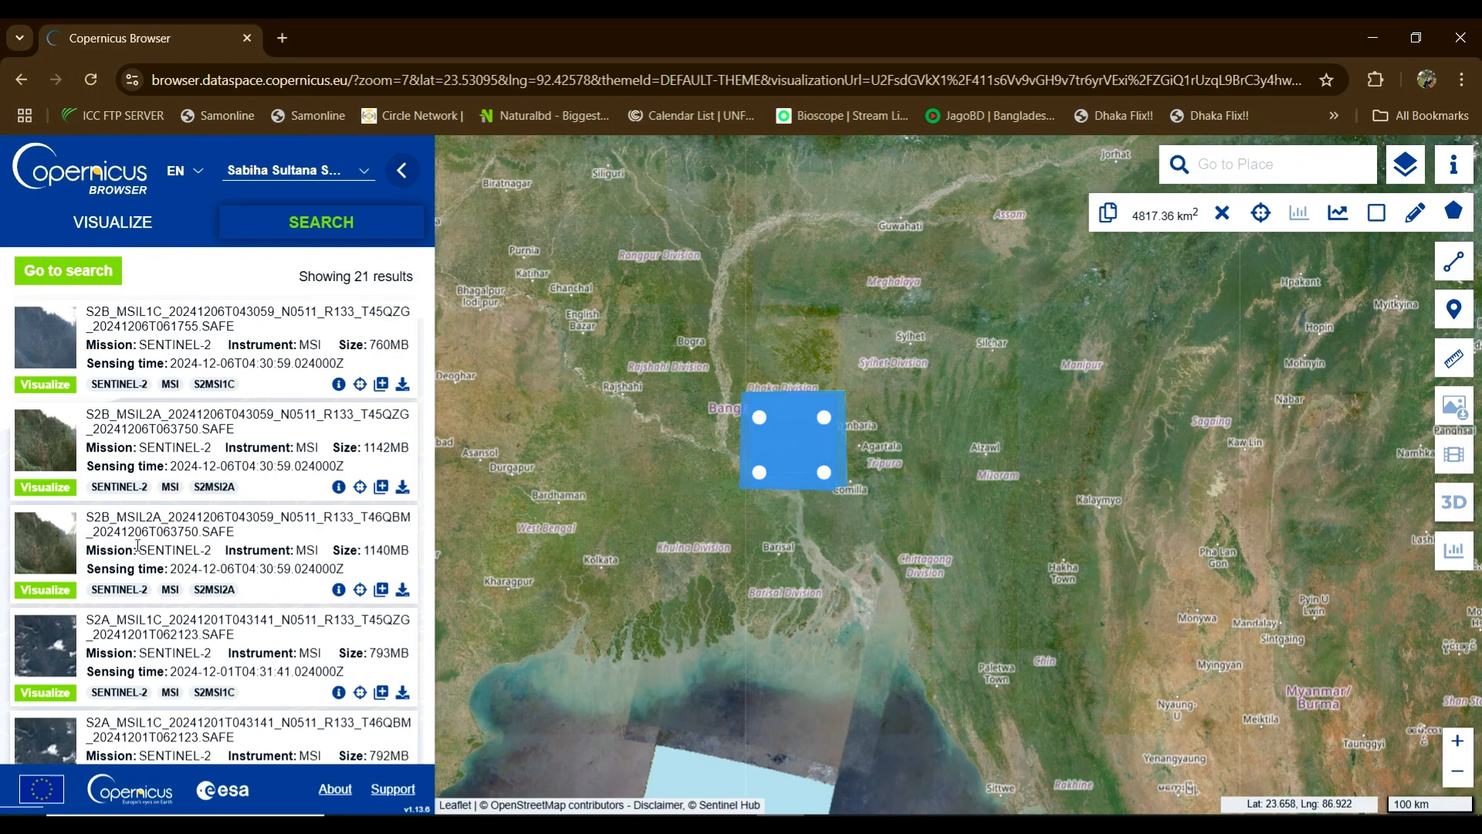
pyautogui.click(45, 487)
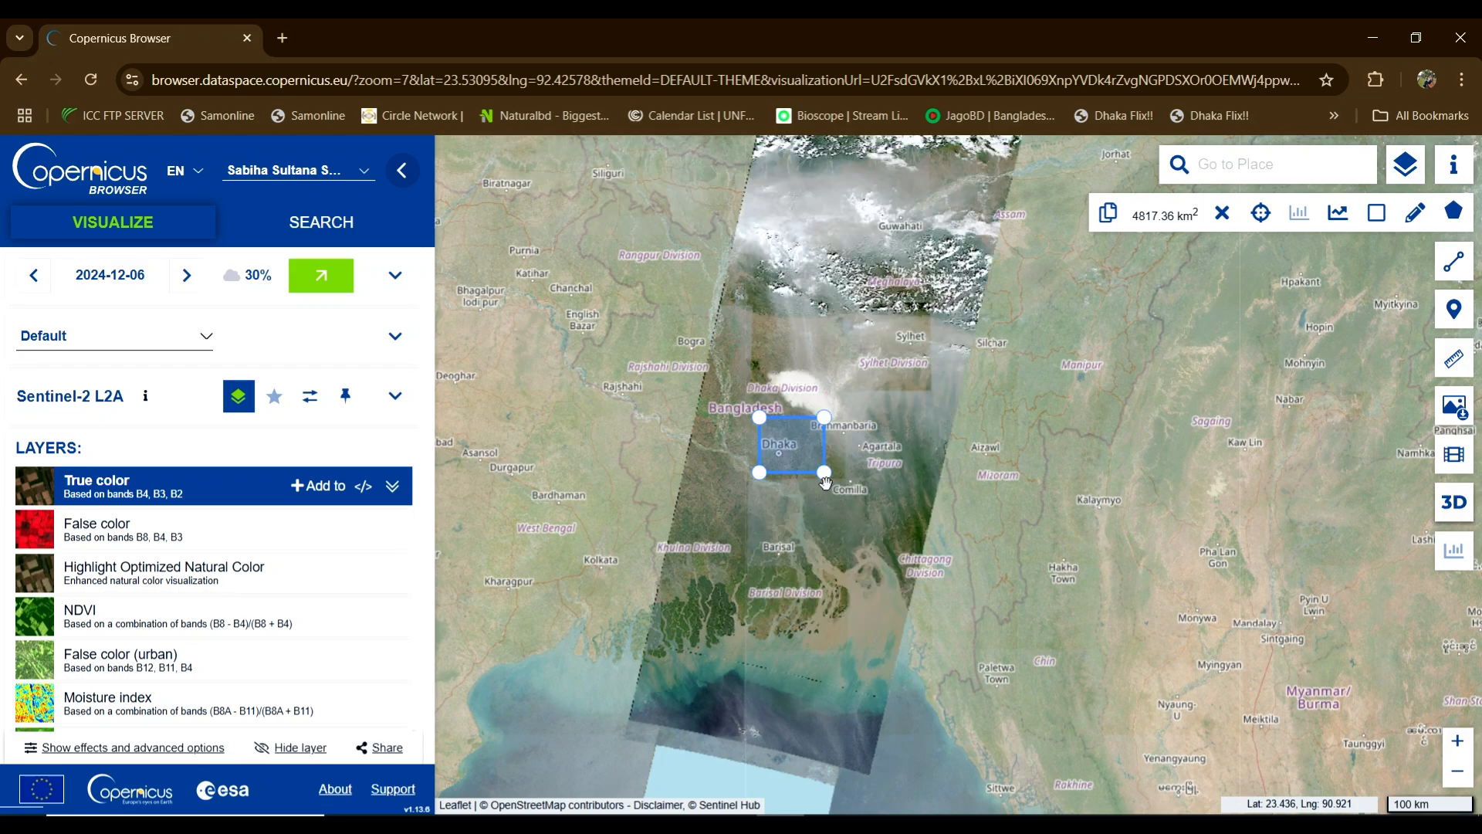
pyautogui.moveTo(1037, 336); pyautogui.dragTo(974, 456)
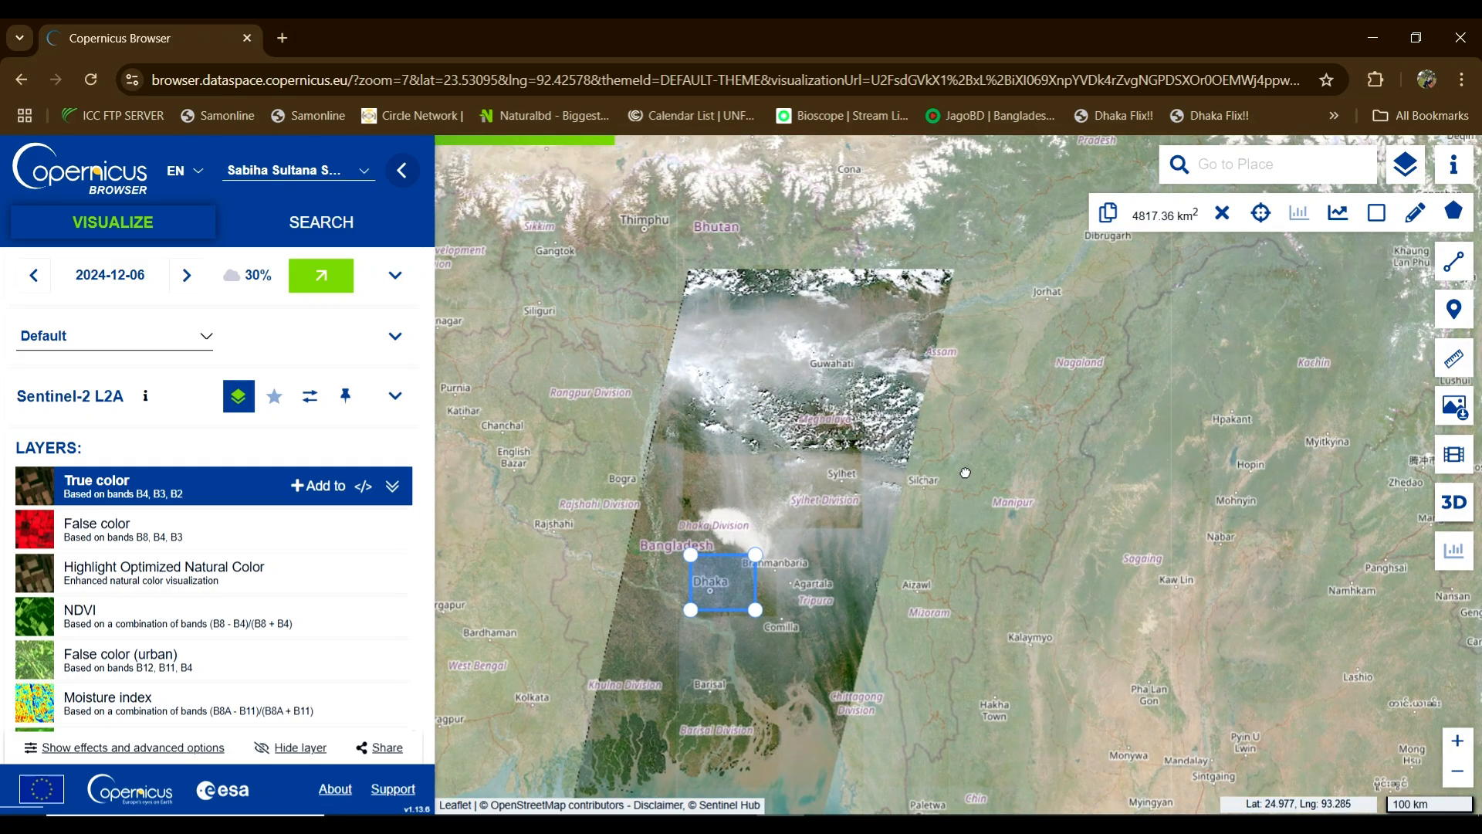
pyautogui.scroll(-2, 973, 456)
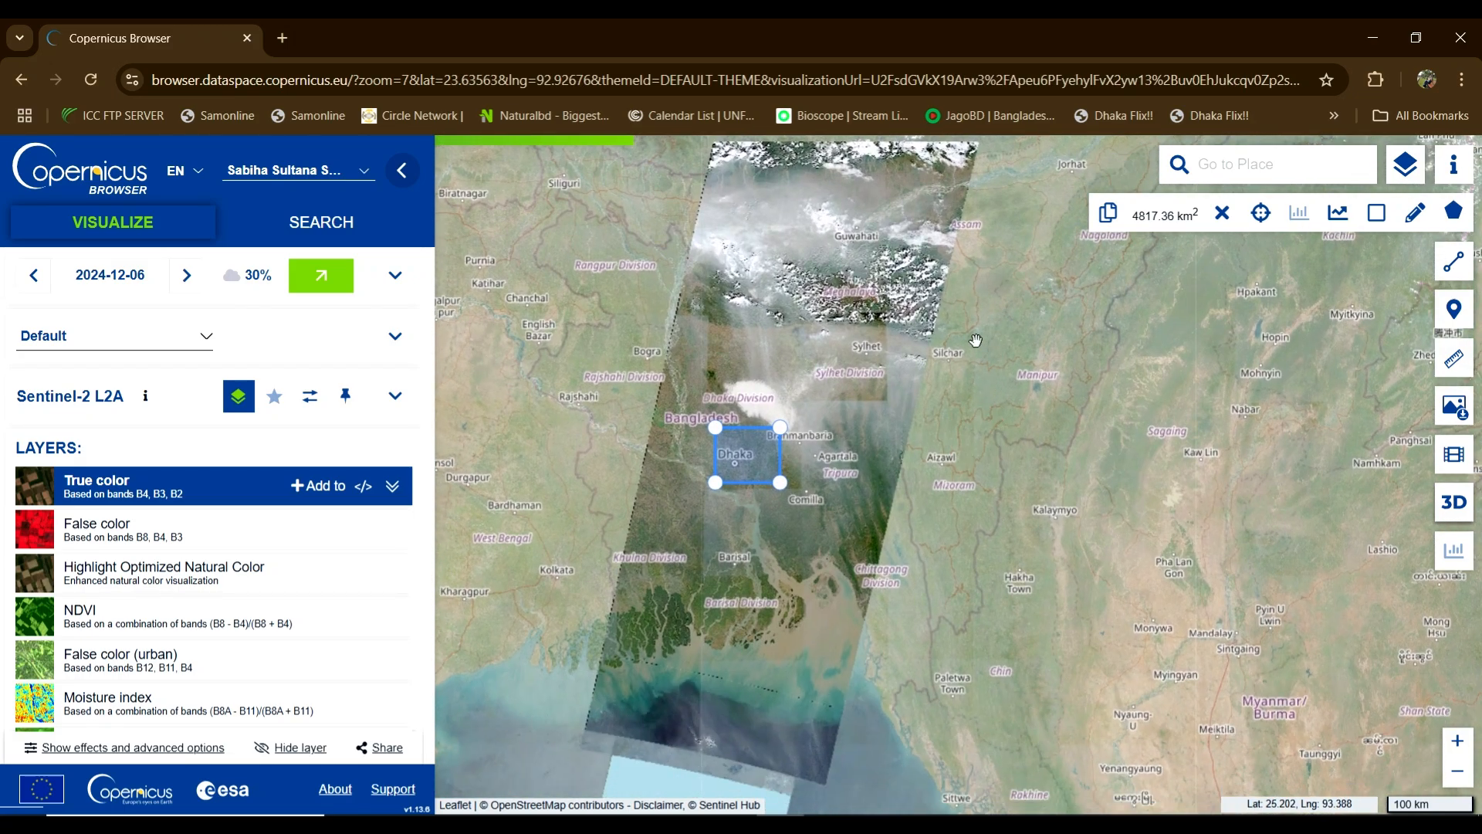
pyautogui.scroll(2, 755, 463)
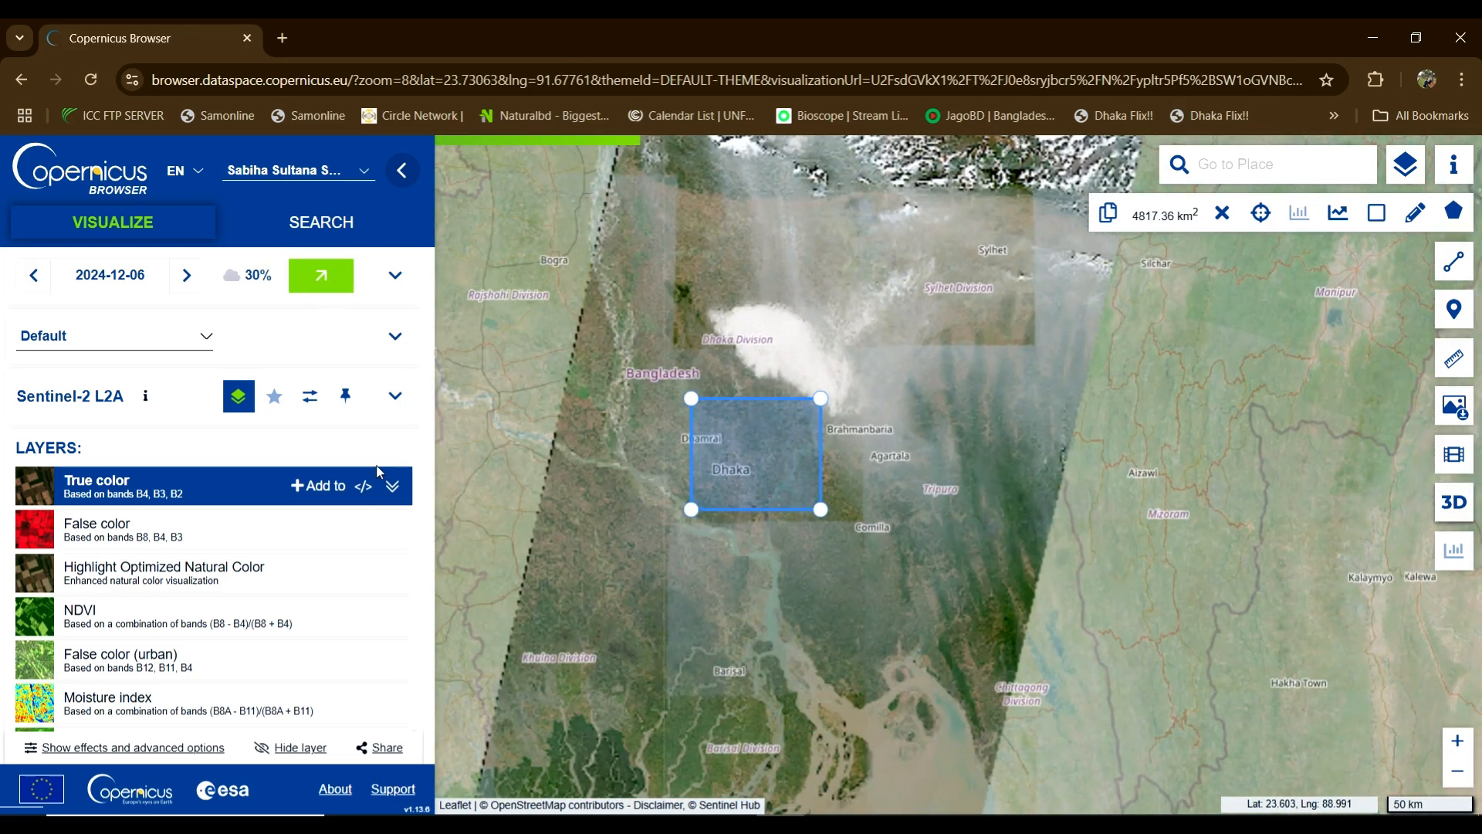
pyautogui.click(321, 223)
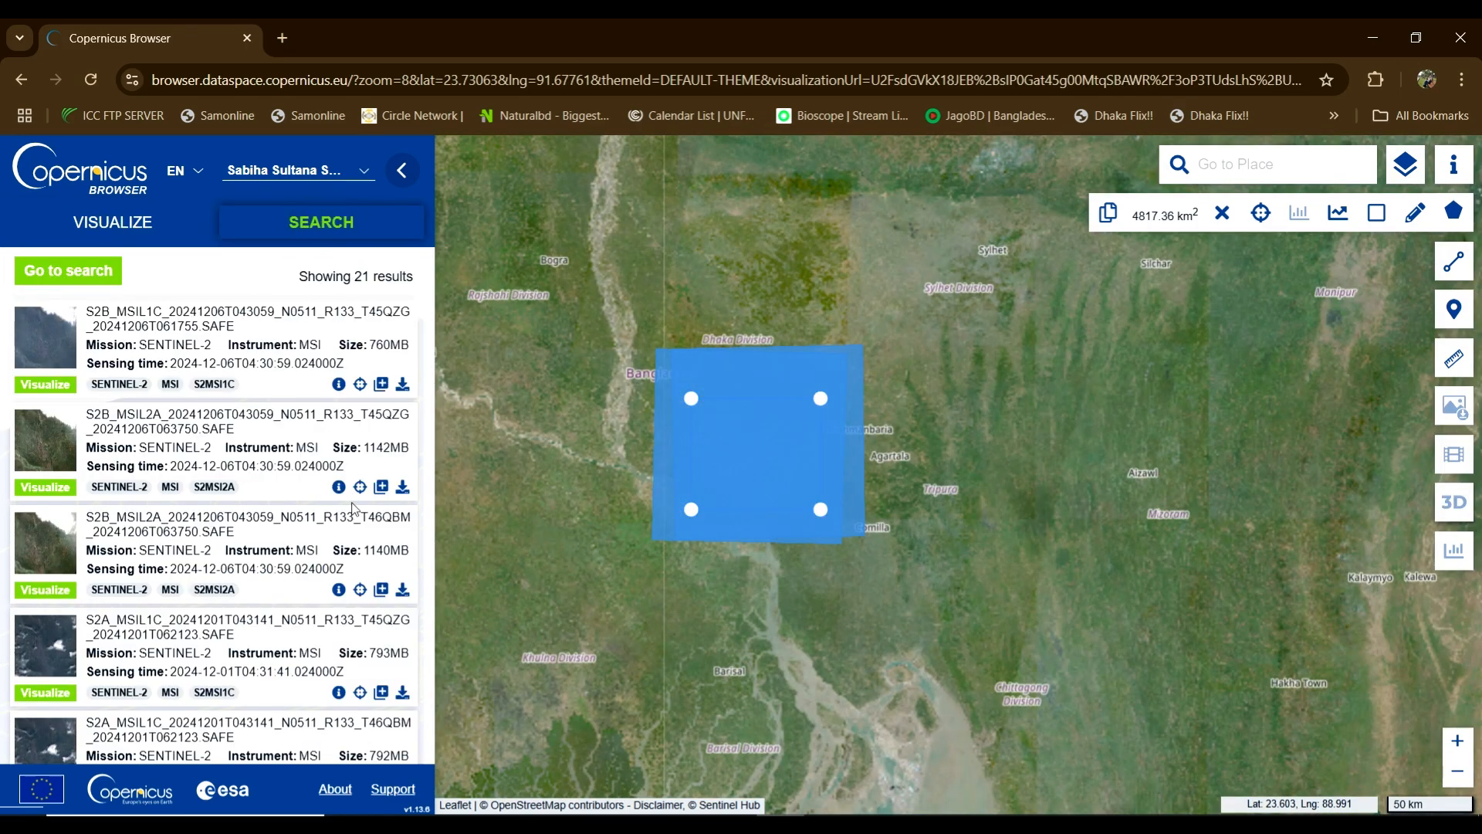
# Step: Download the 1142MB 2024-12-06 T45QZG L2A product and inspect products overlapping its footprint
pyautogui.click(402, 488)
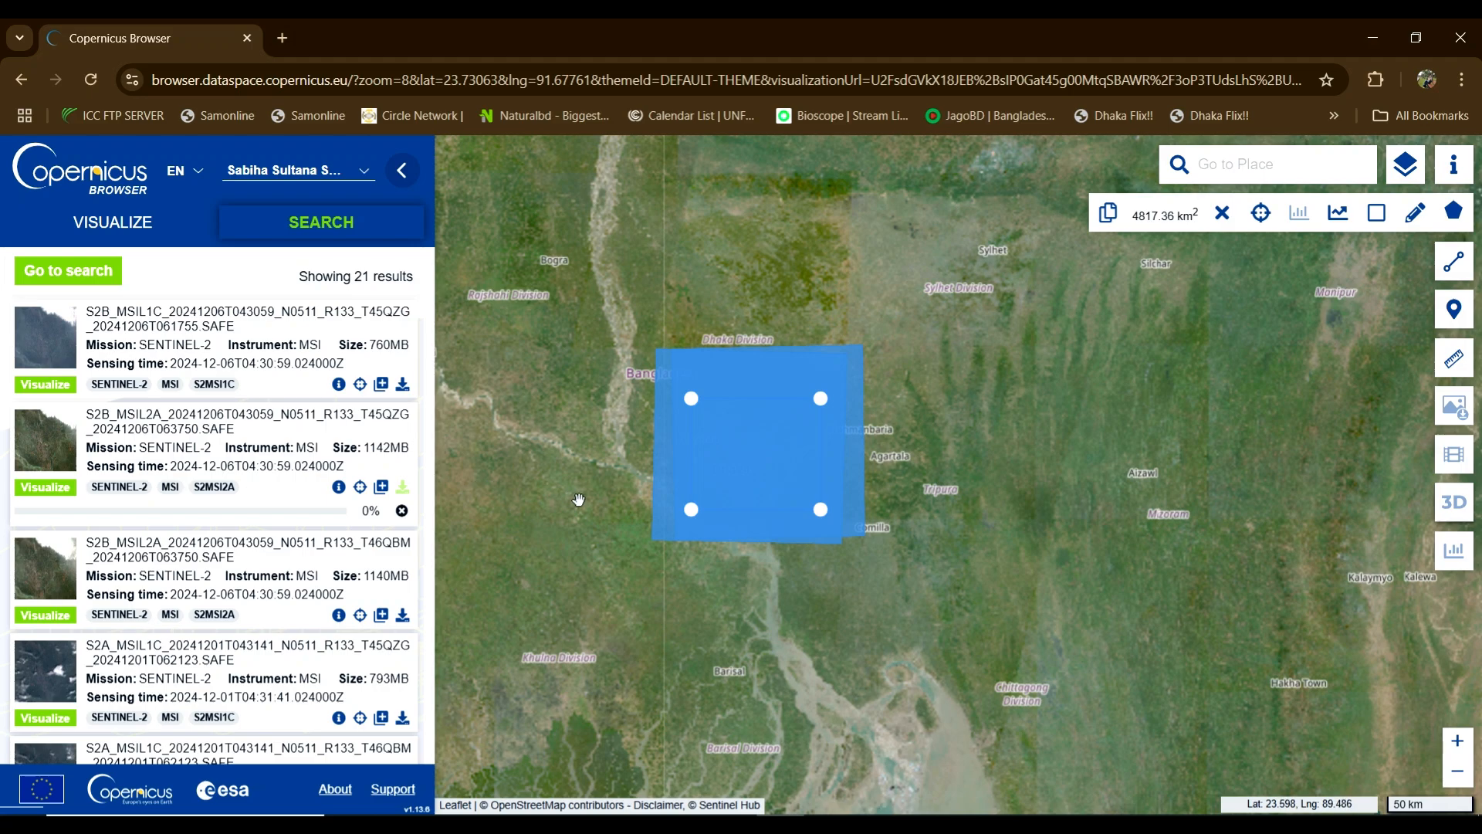
pyautogui.click(762, 369)
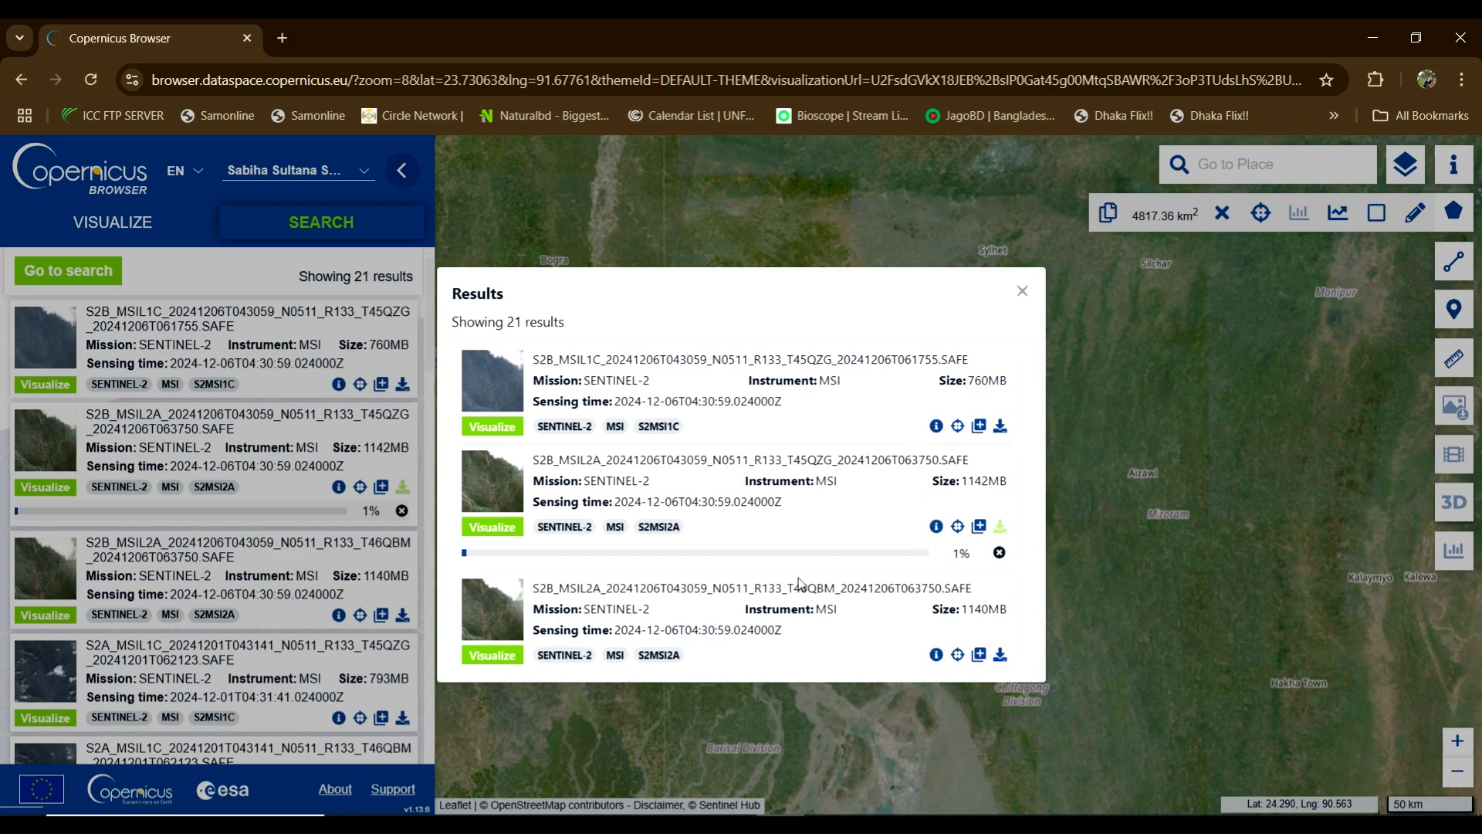
pyautogui.click(1022, 291)
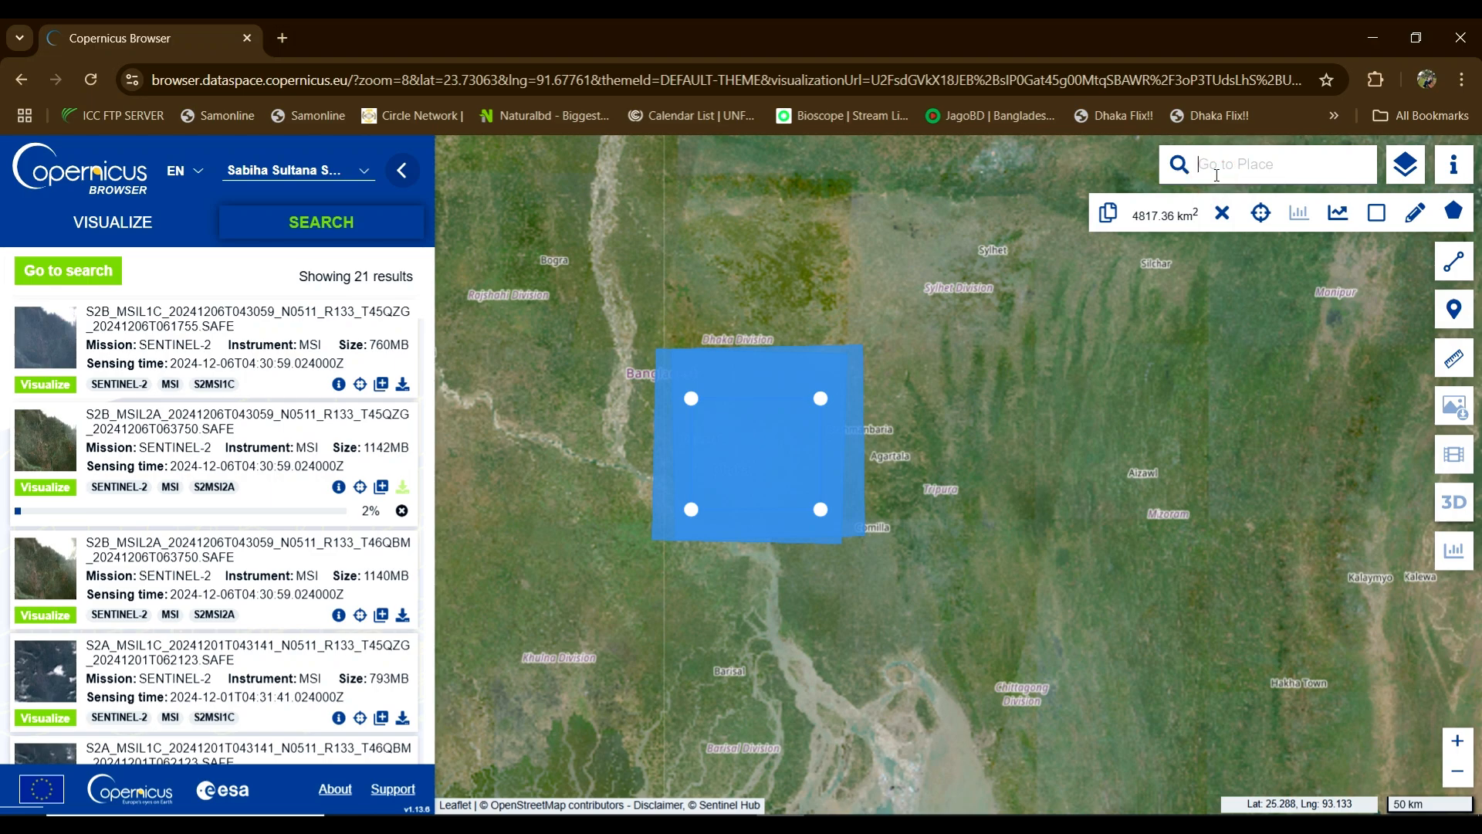
# Step: Move the map to Khulna Division, Bangladesh and remove the Dhaka area of interest
pyautogui.write('khulna')
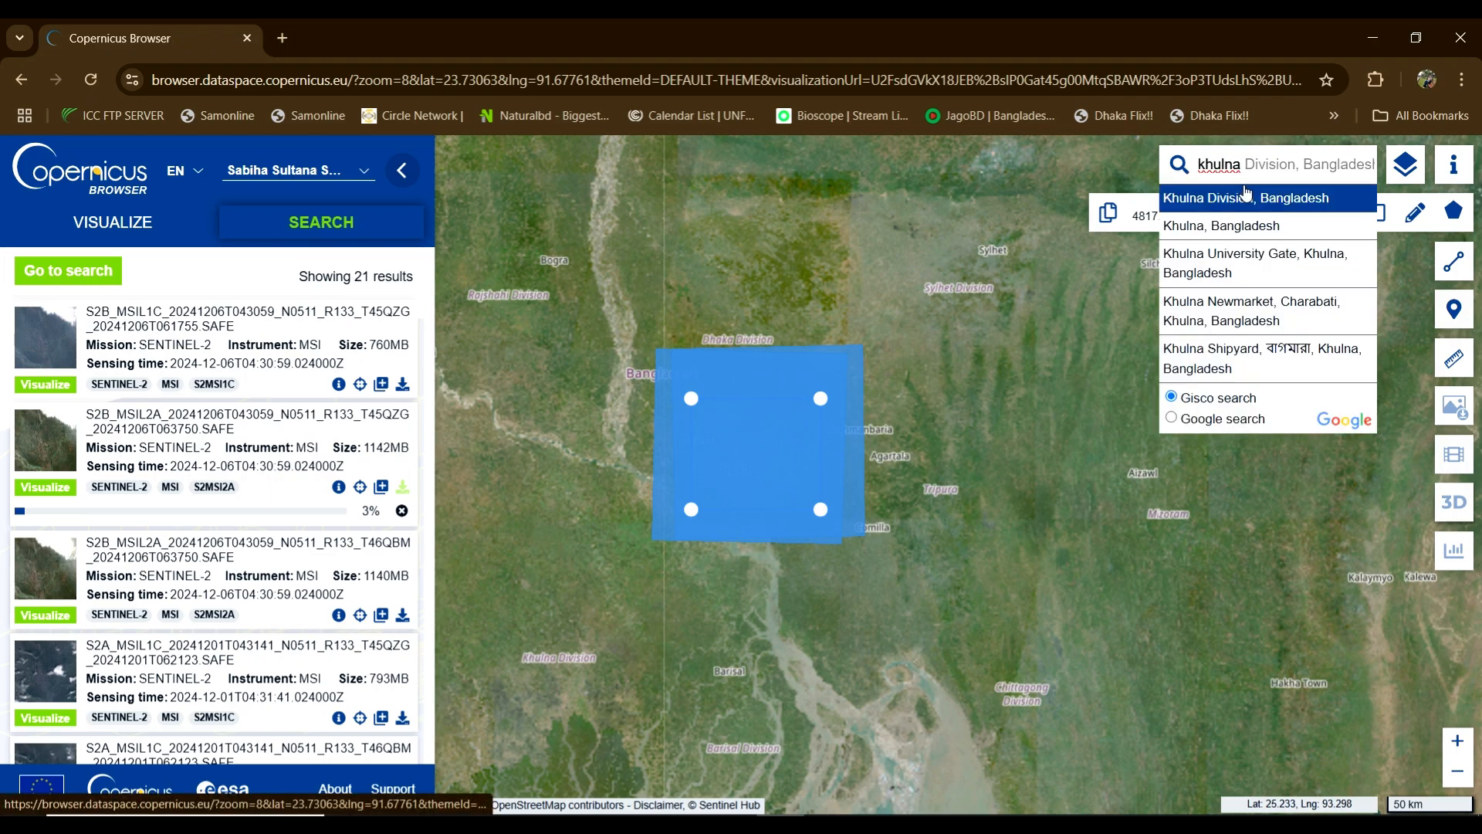
pyautogui.click(1239, 199)
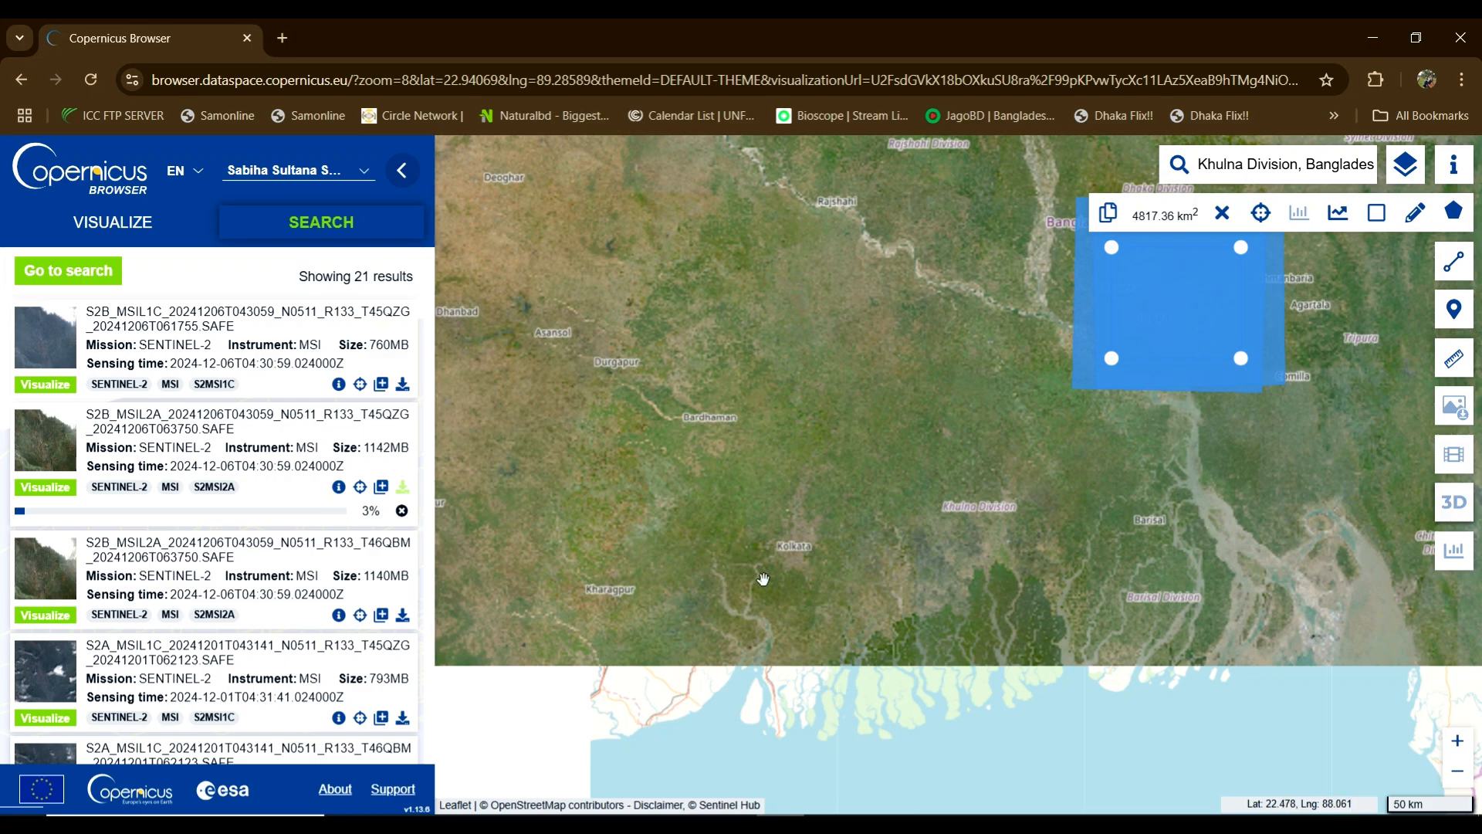
pyautogui.click(1223, 213)
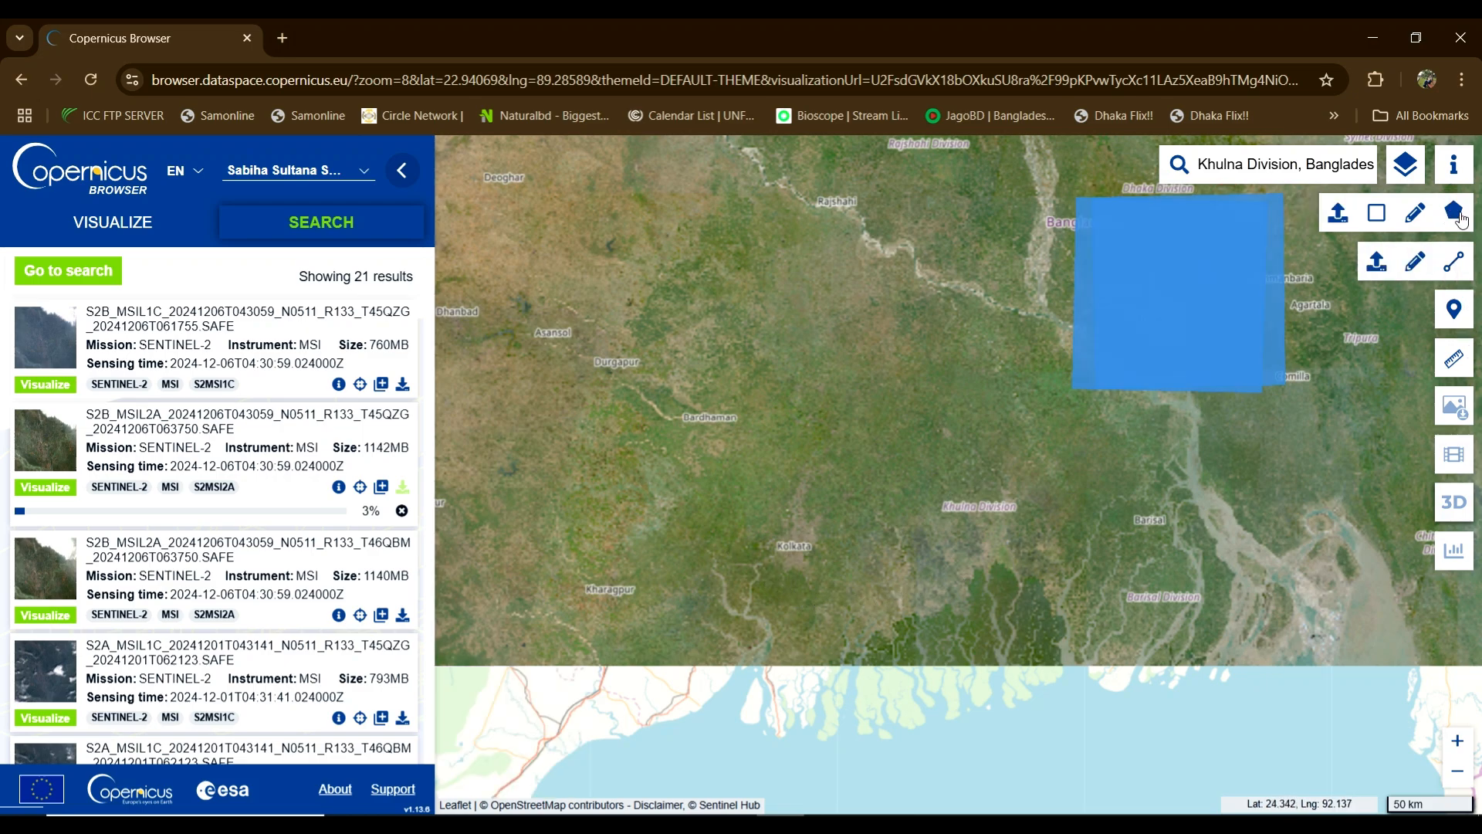
# Step: Draw a 10,695.65 km² rectangle around Khulna and return to the search criteria
pyautogui.moveTo(1454, 210)
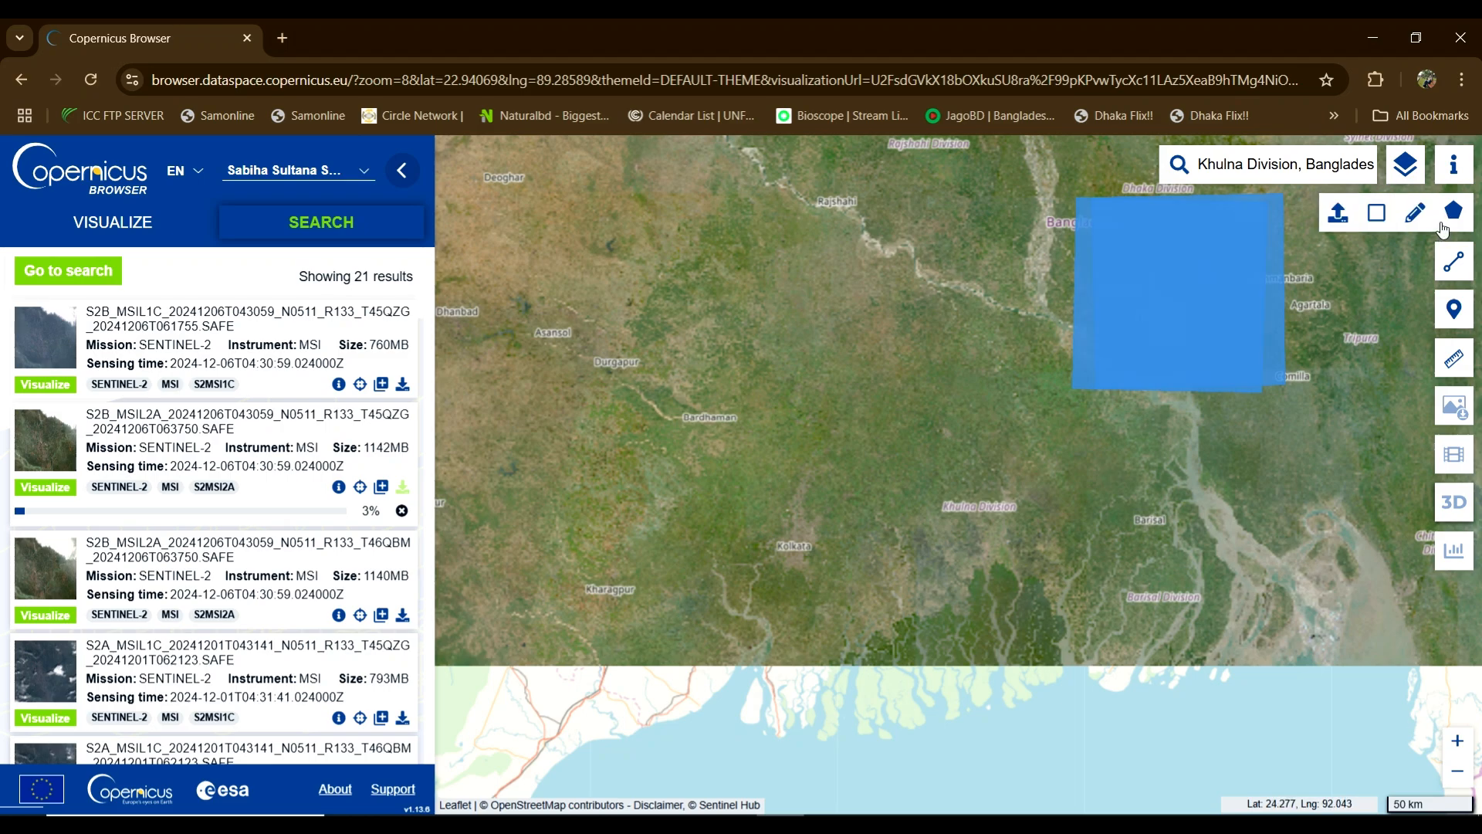
pyautogui.click(1377, 211)
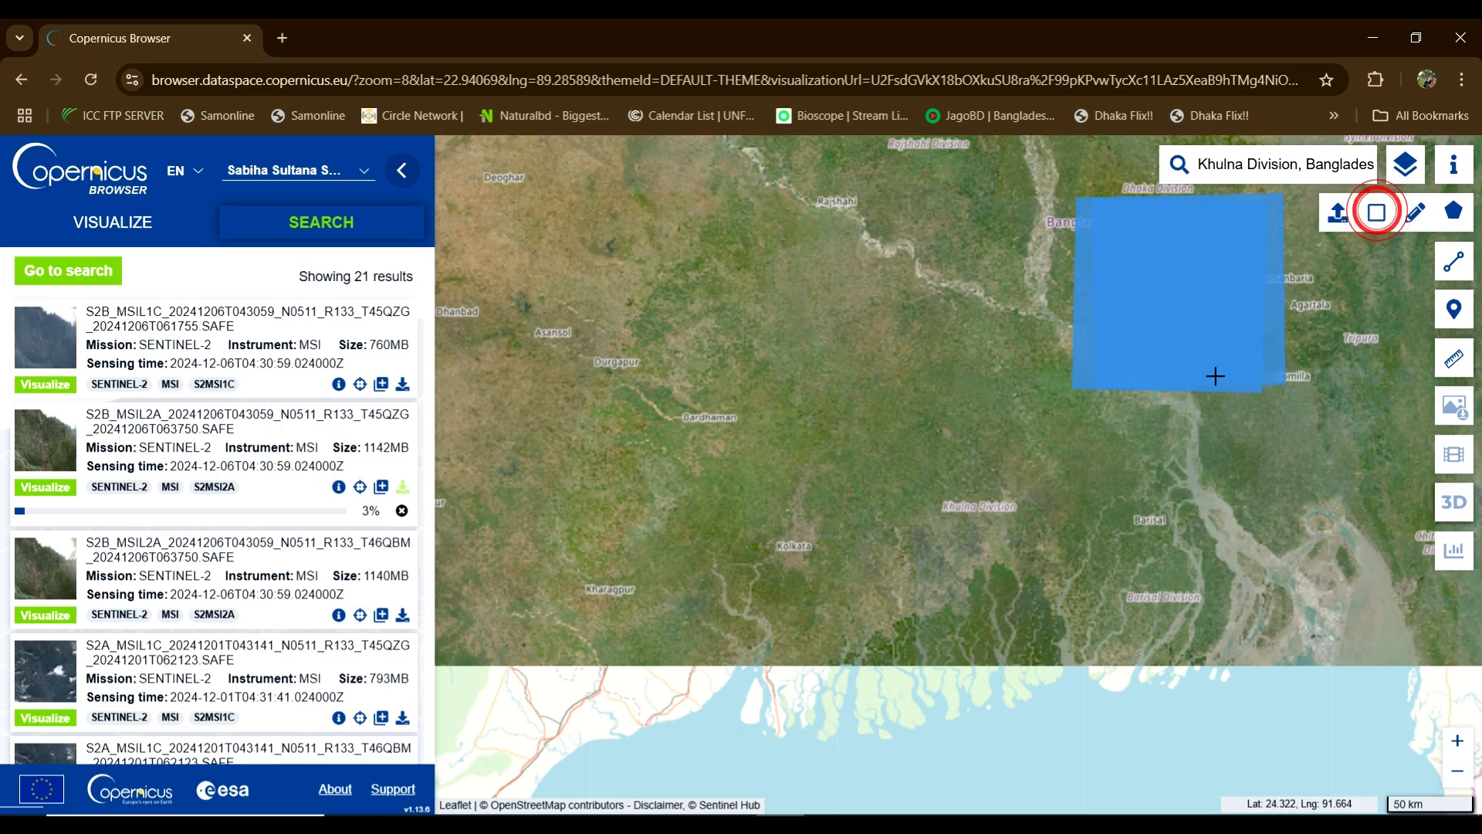
pyautogui.click(884, 458)
pyautogui.click(1083, 615)
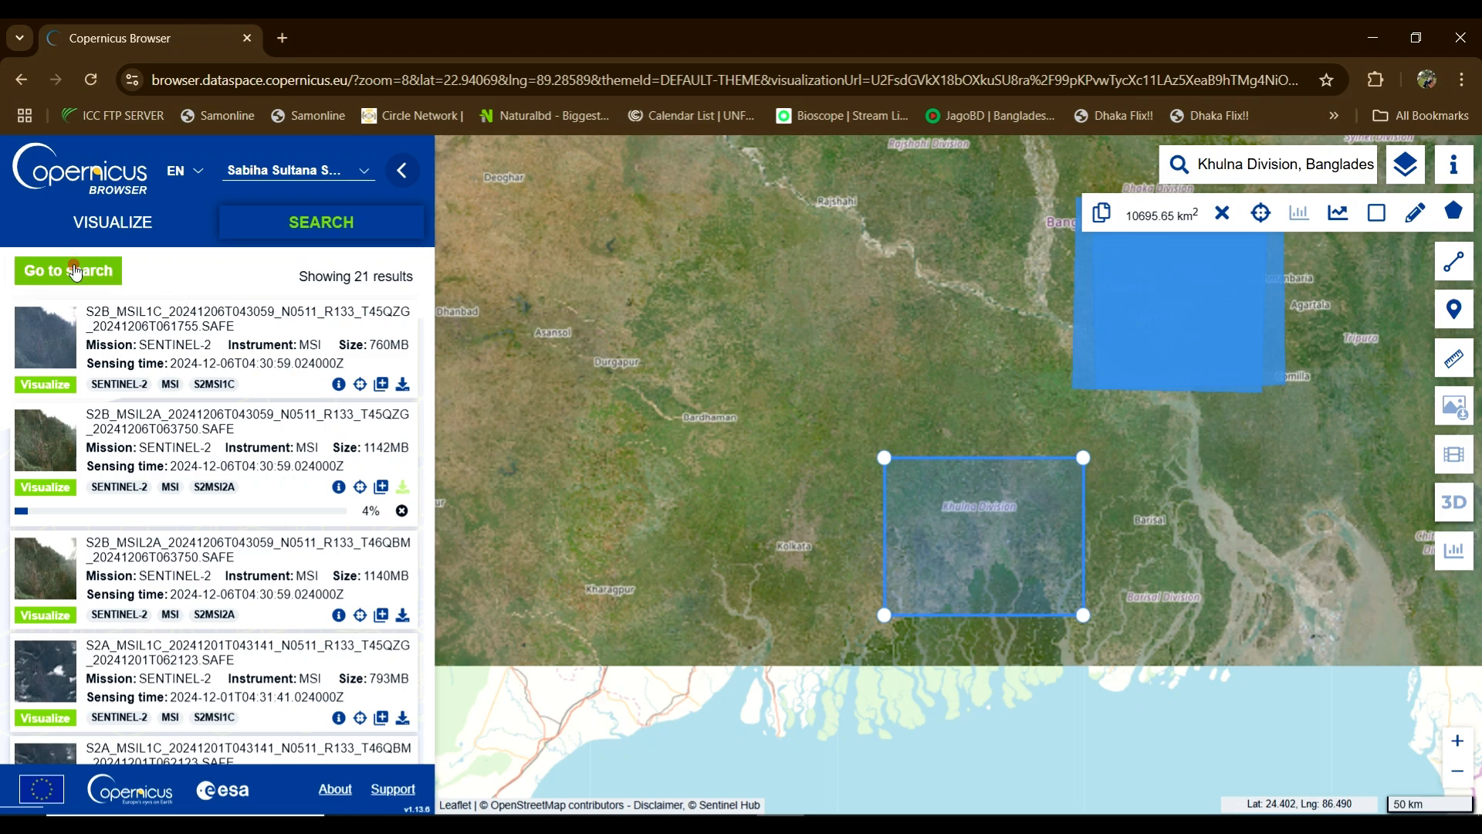
pyautogui.click(68, 270)
pyautogui.scroll(-3, 125, 397)
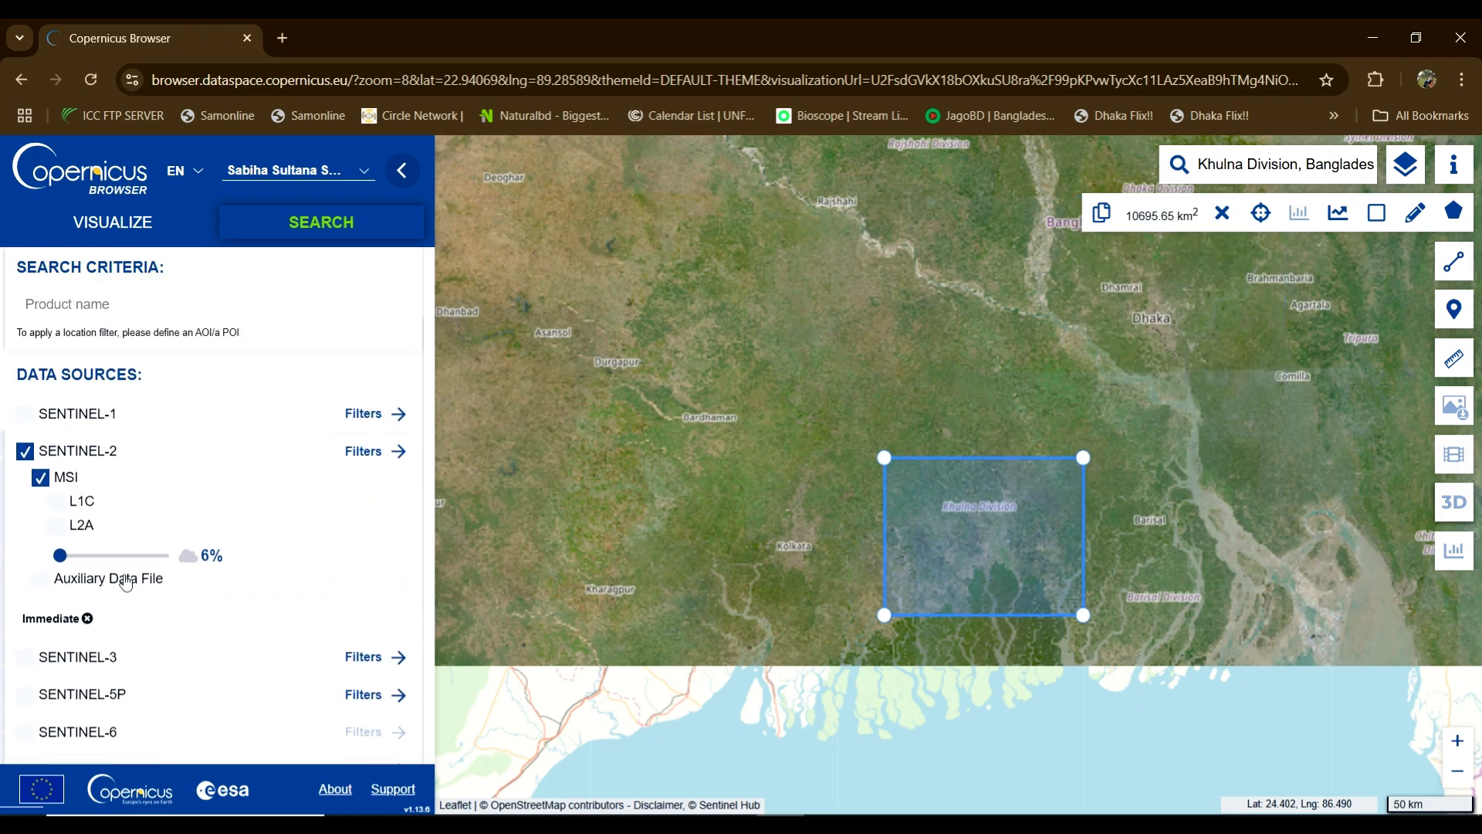
pyautogui.scroll(-5, 126, 573)
# Step: Run the Khulna search and scroll to the 2024-12-06 T45QXE tiles (114MB L2A, 78MB L1C)
pyautogui.click(189, 721)
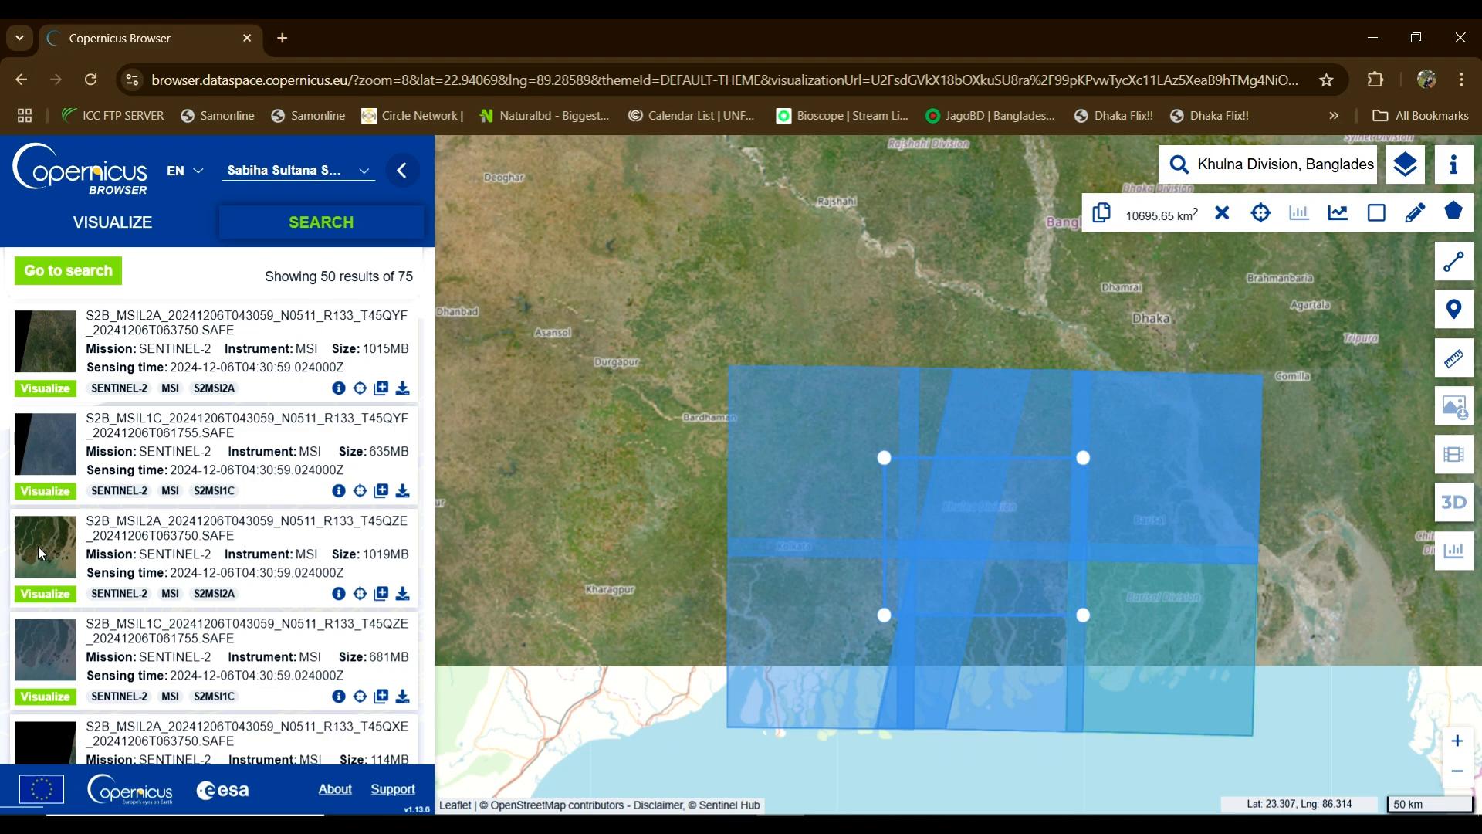
pyautogui.scroll(-3, 98, 610)
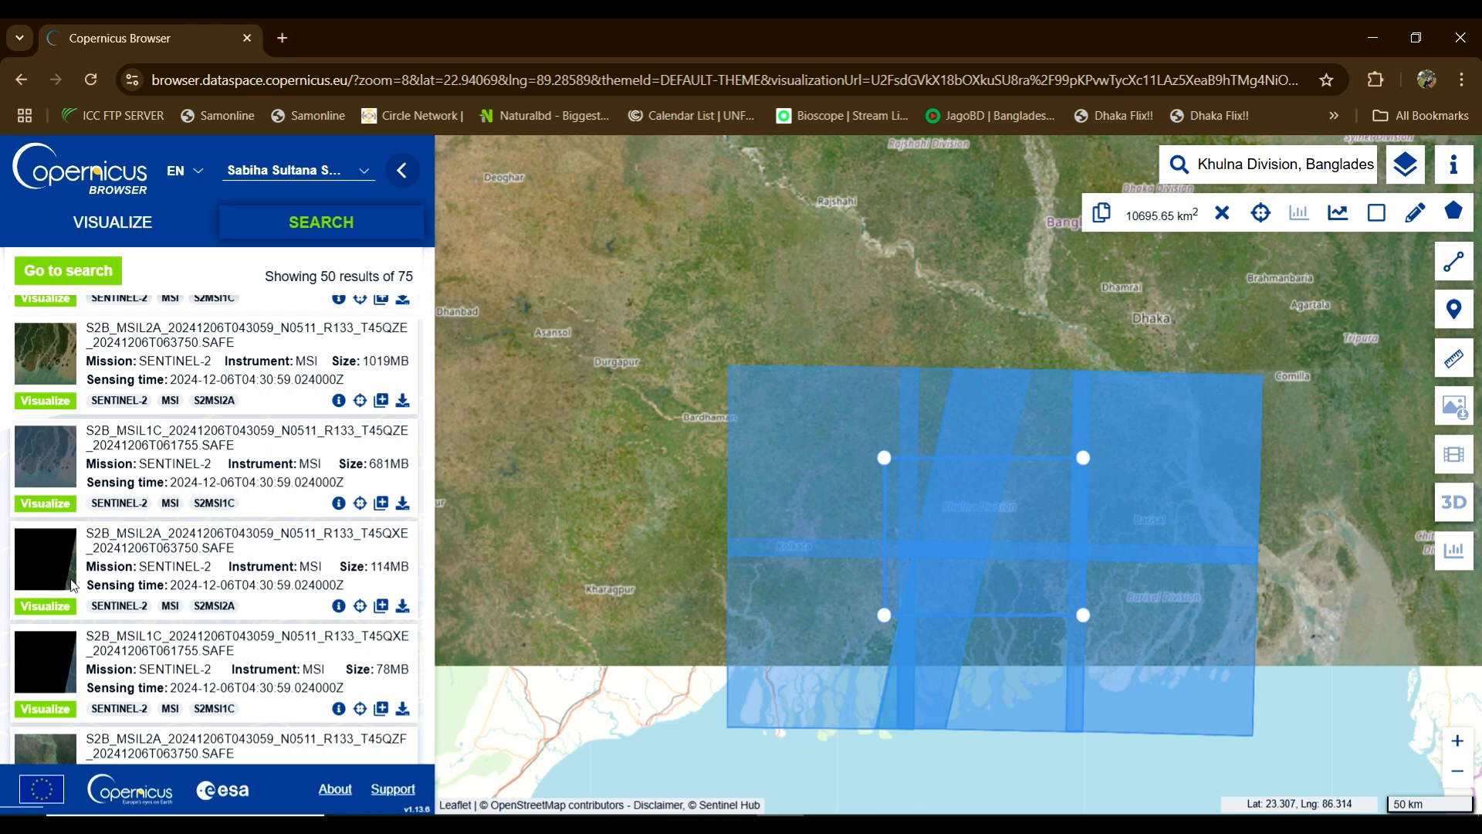
pyautogui.click(339, 605)
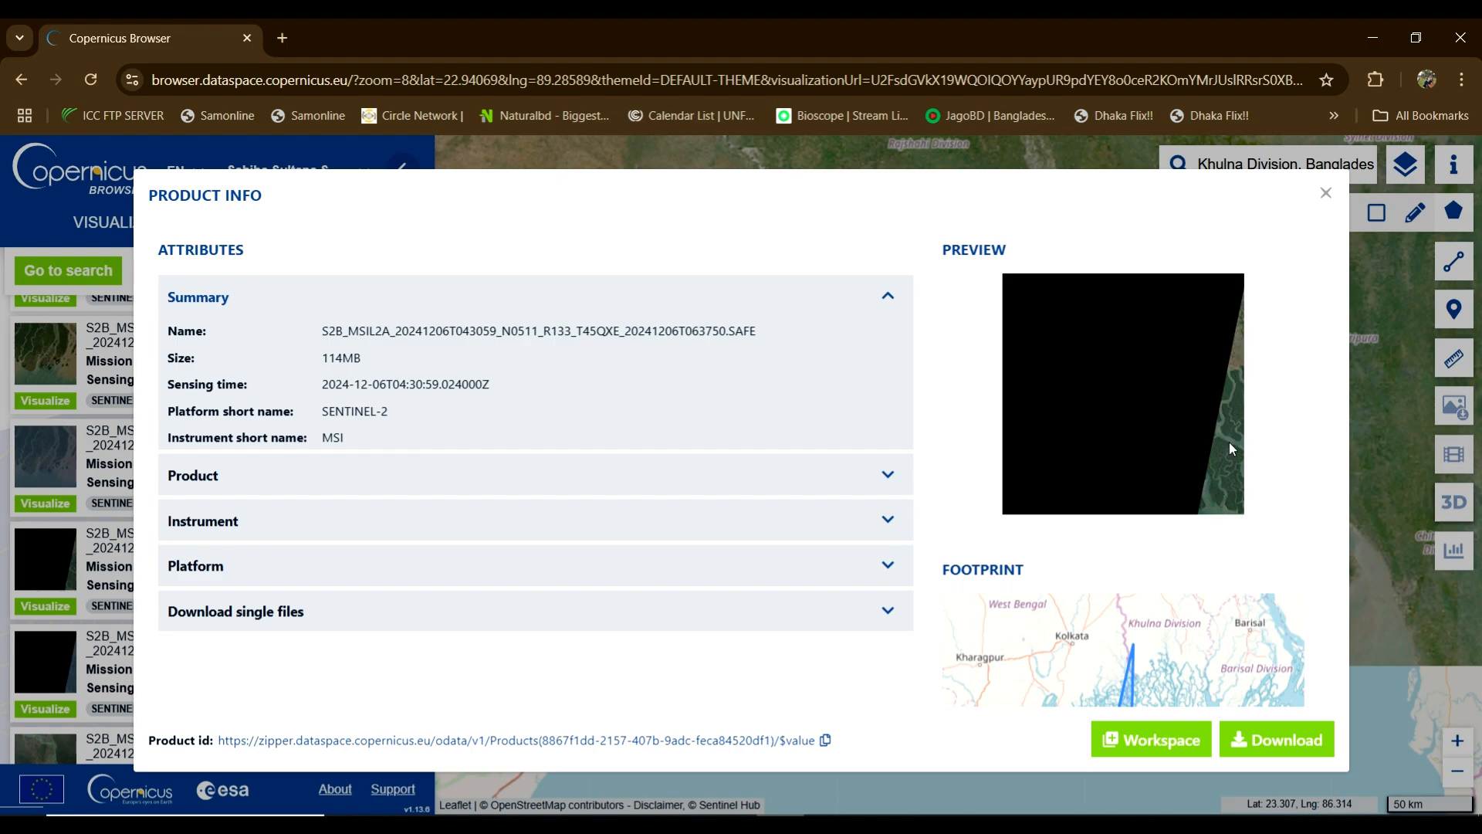
pyautogui.scroll(-1, 1154, 555)
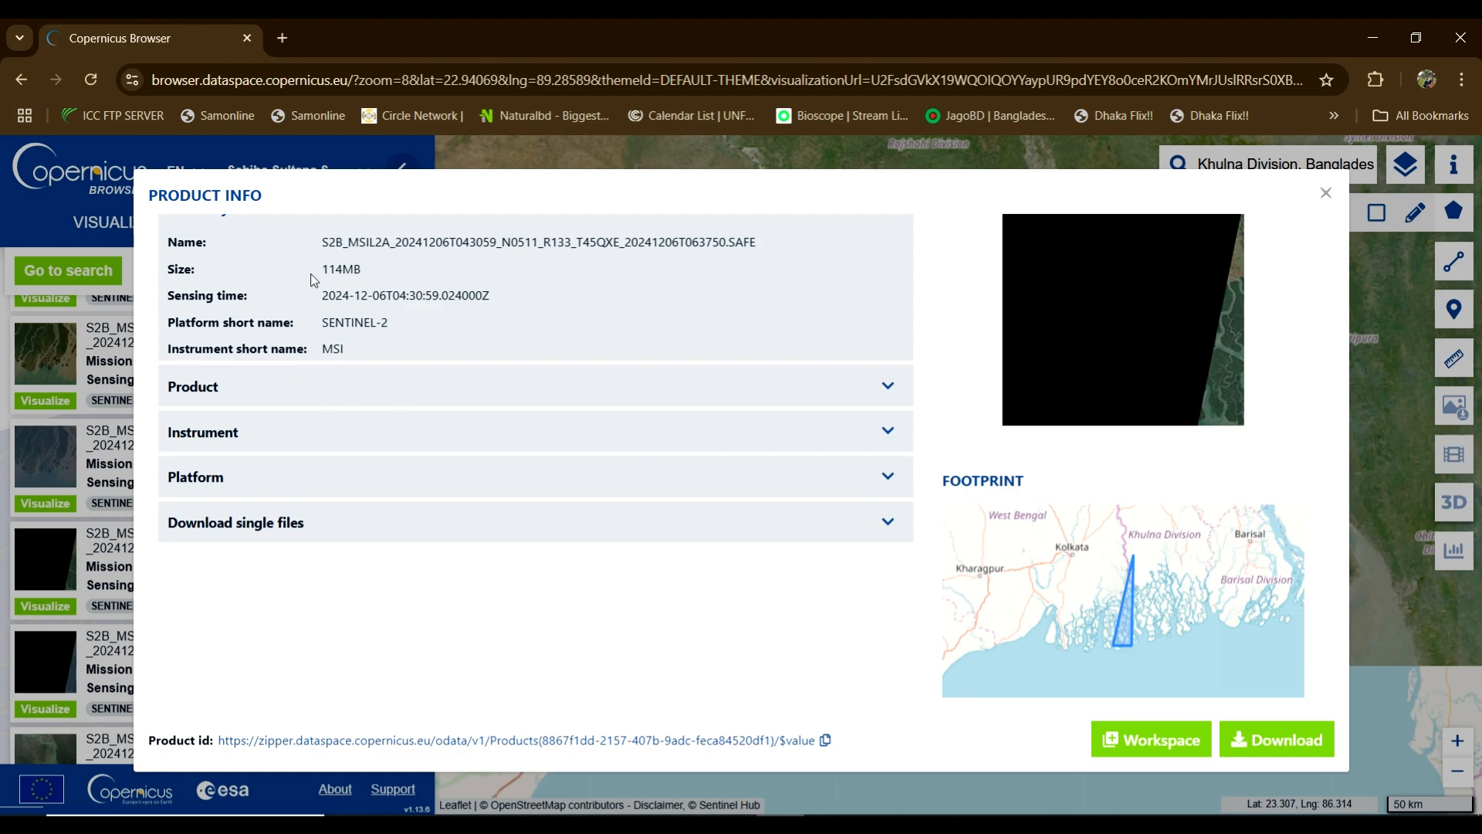
pyautogui.moveTo(325, 269); pyautogui.dragTo(358, 275)
pyautogui.click(1326, 192)
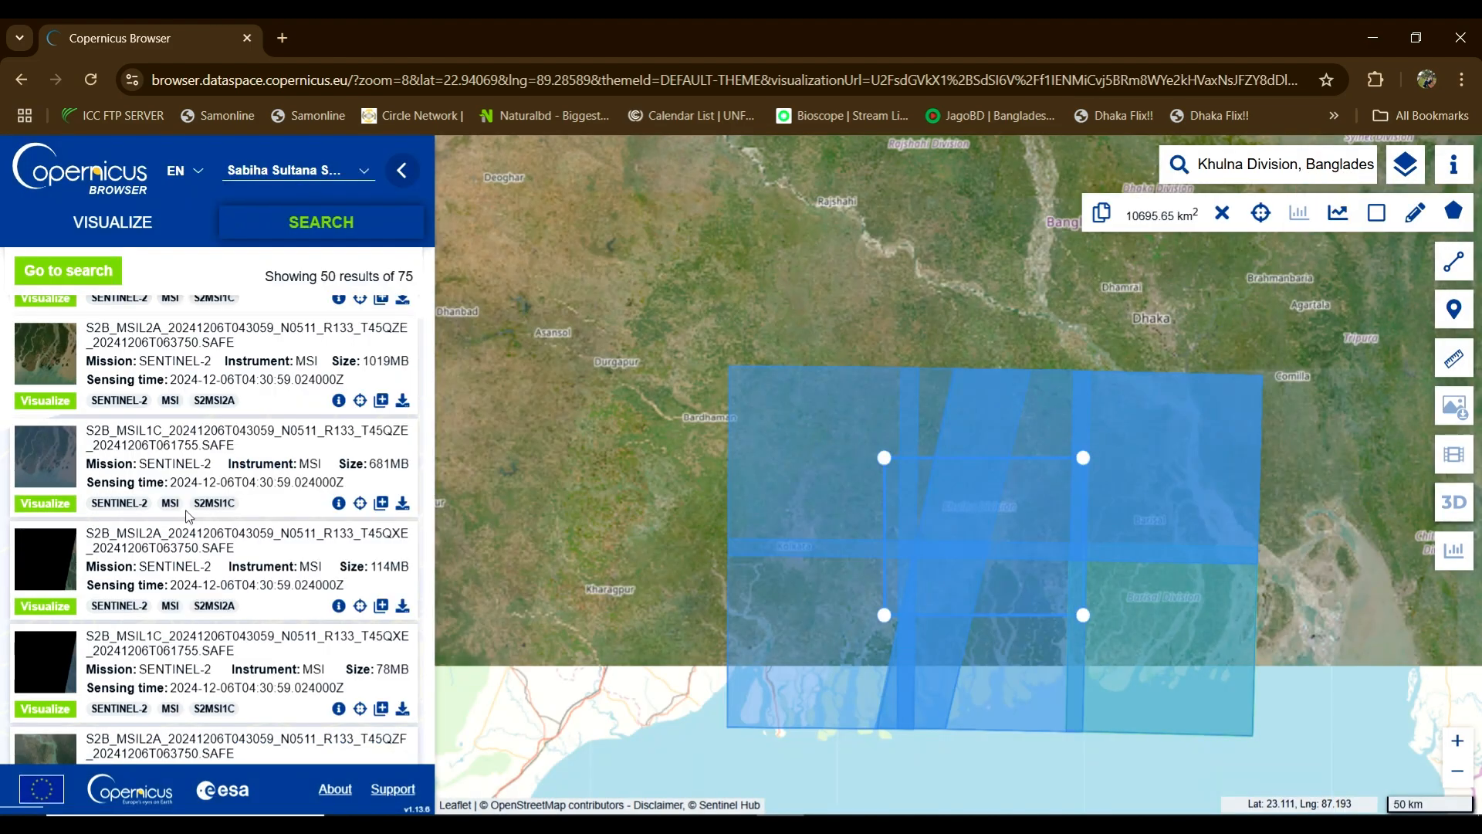
pyautogui.scroll(-2, 187, 516)
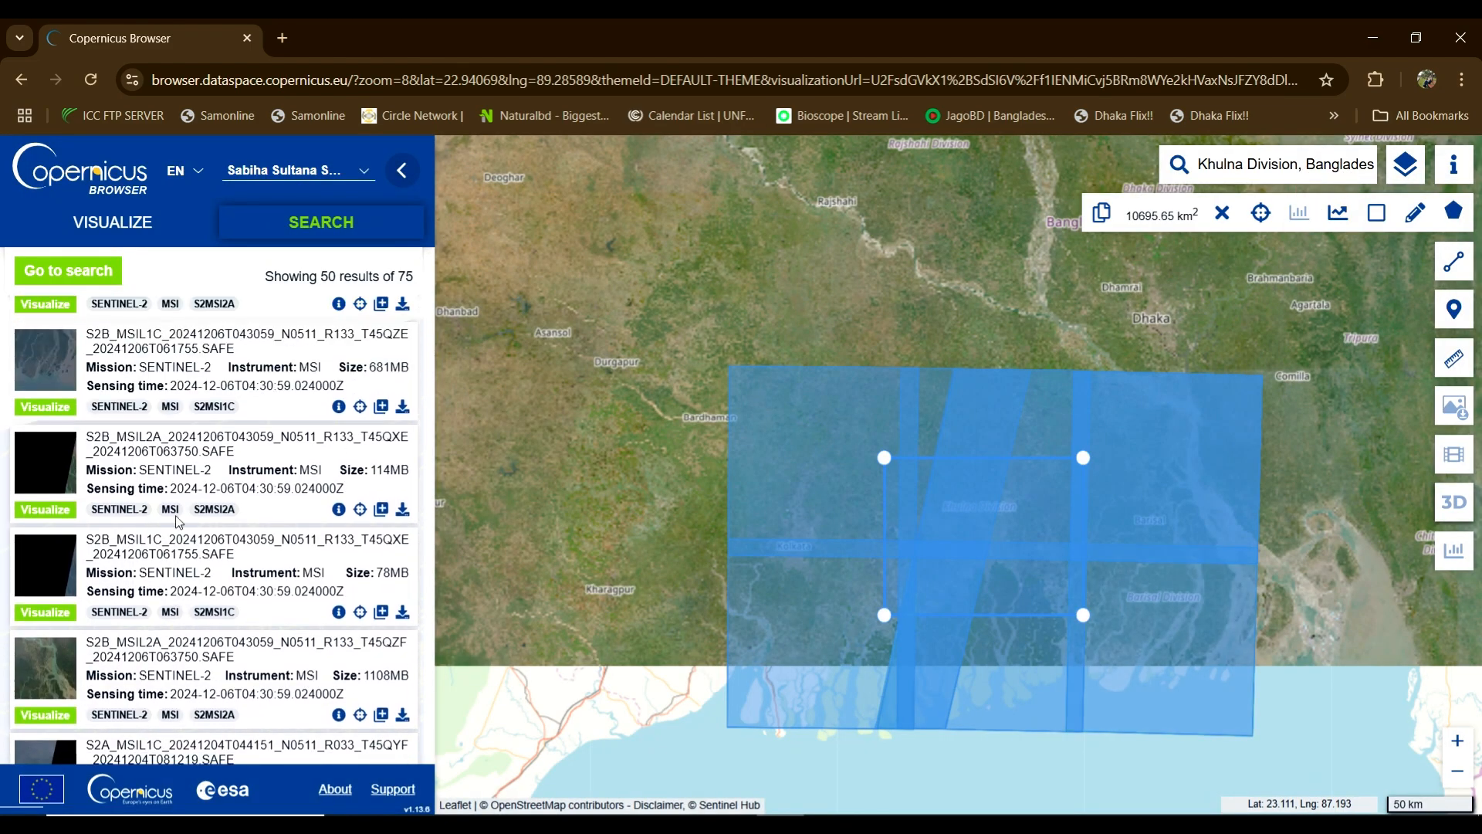
pyautogui.scroll(2, 177, 521)
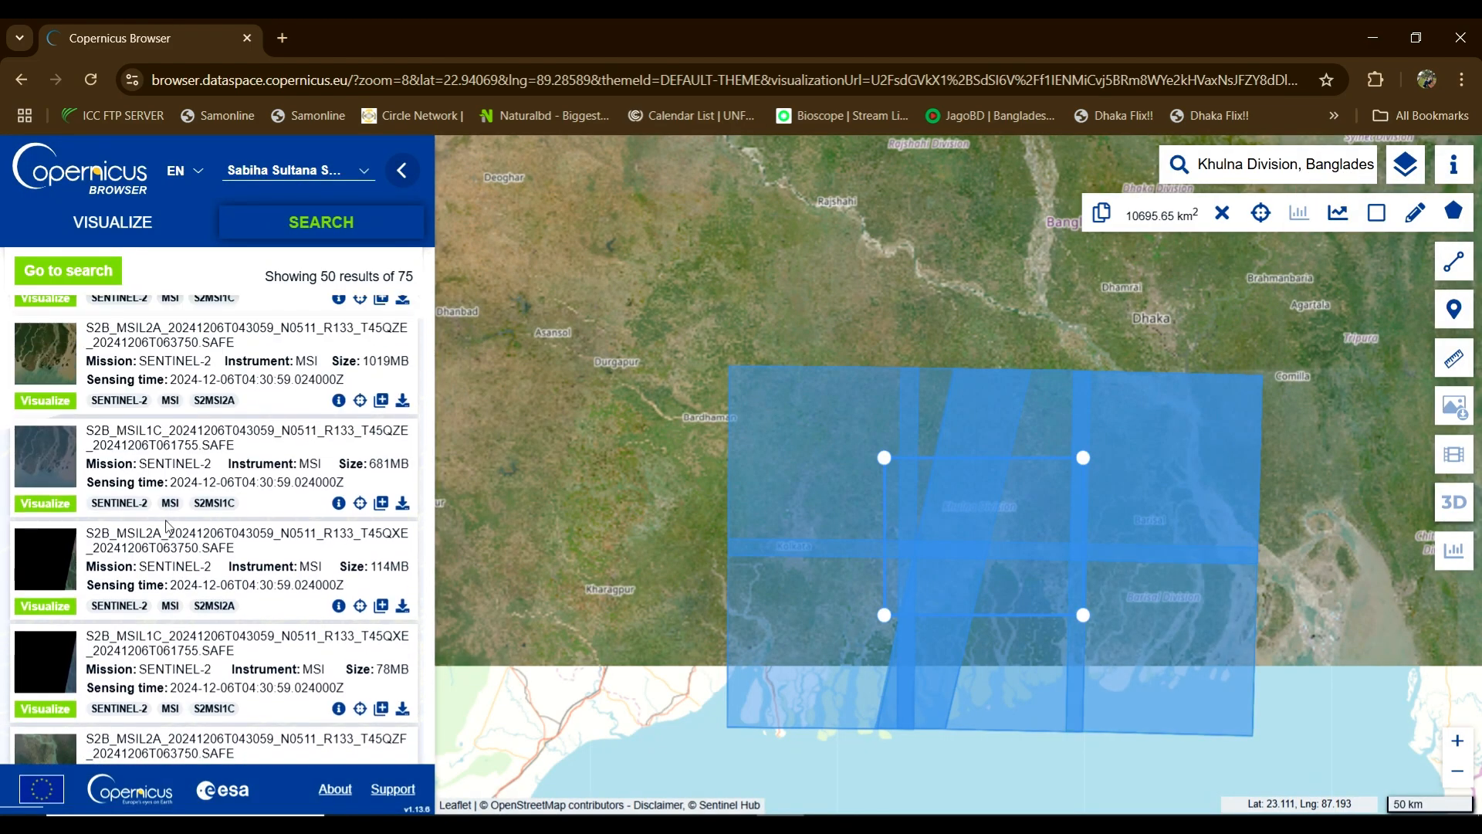
pyautogui.click(342, 397)
pyautogui.click(338, 400)
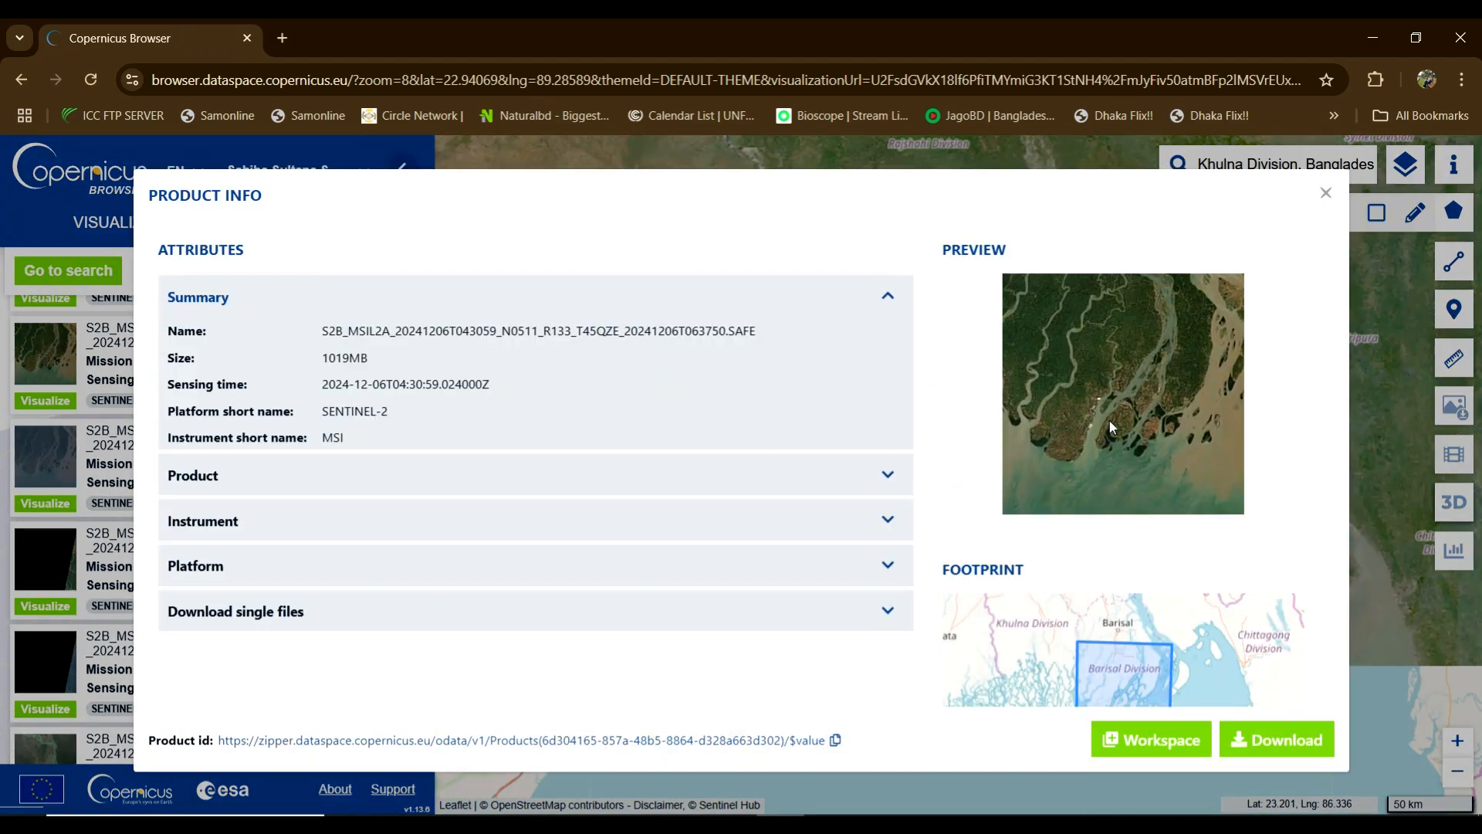
pyautogui.scroll(-2, 1127, 407)
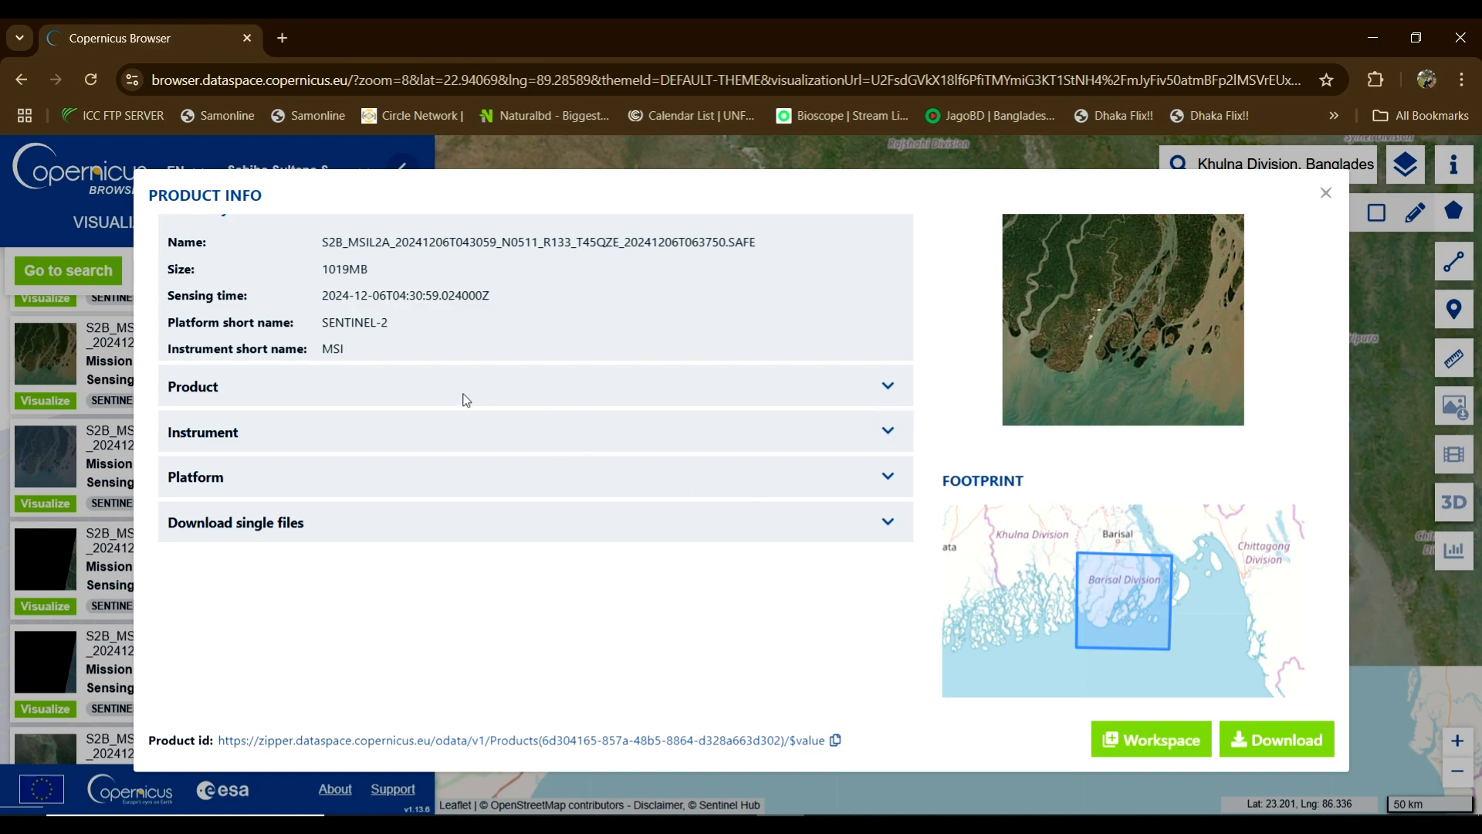
pyautogui.click(889, 388)
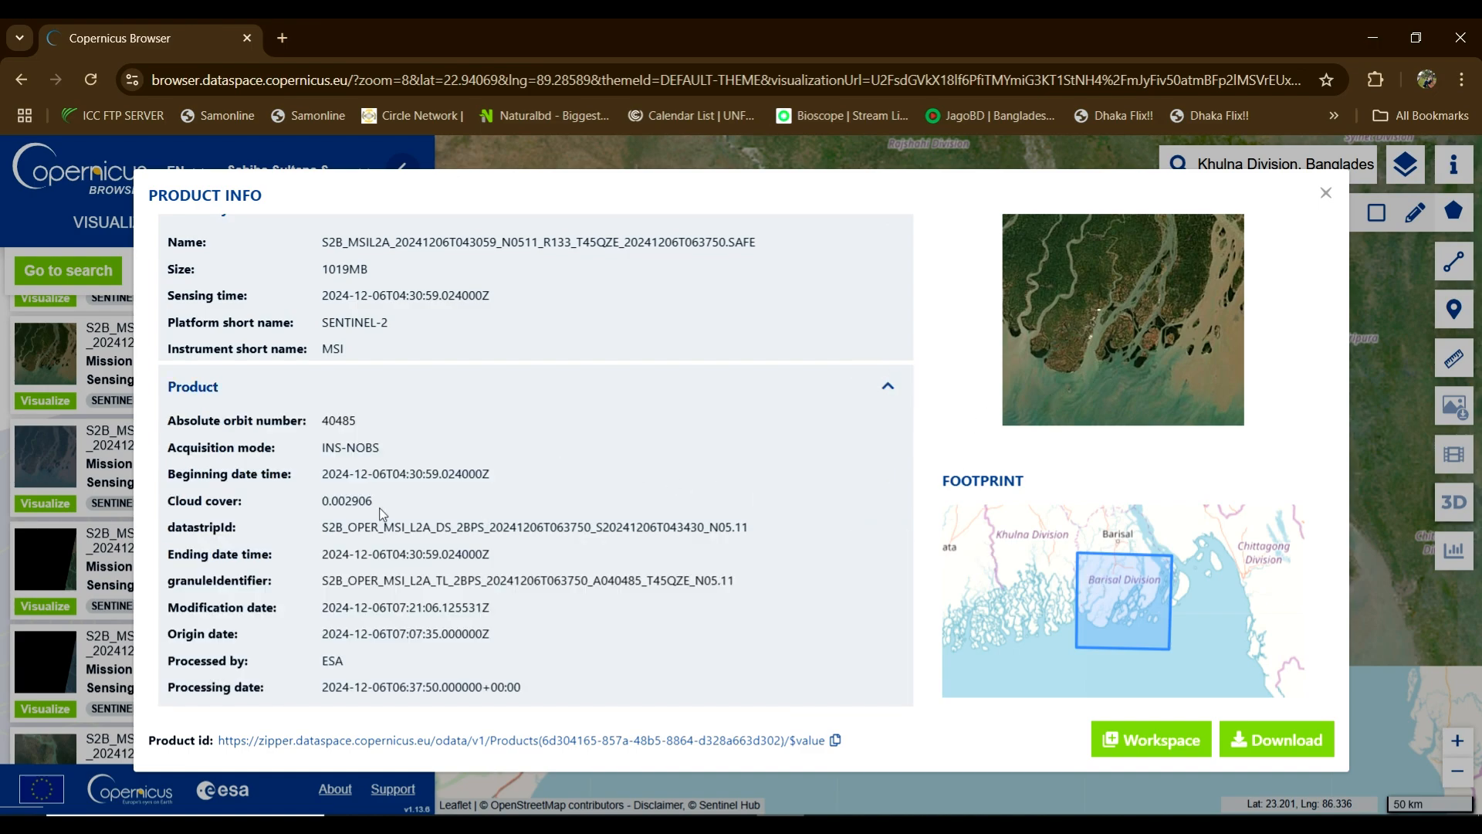
pyautogui.moveTo(324, 502); pyautogui.dragTo(373, 502)
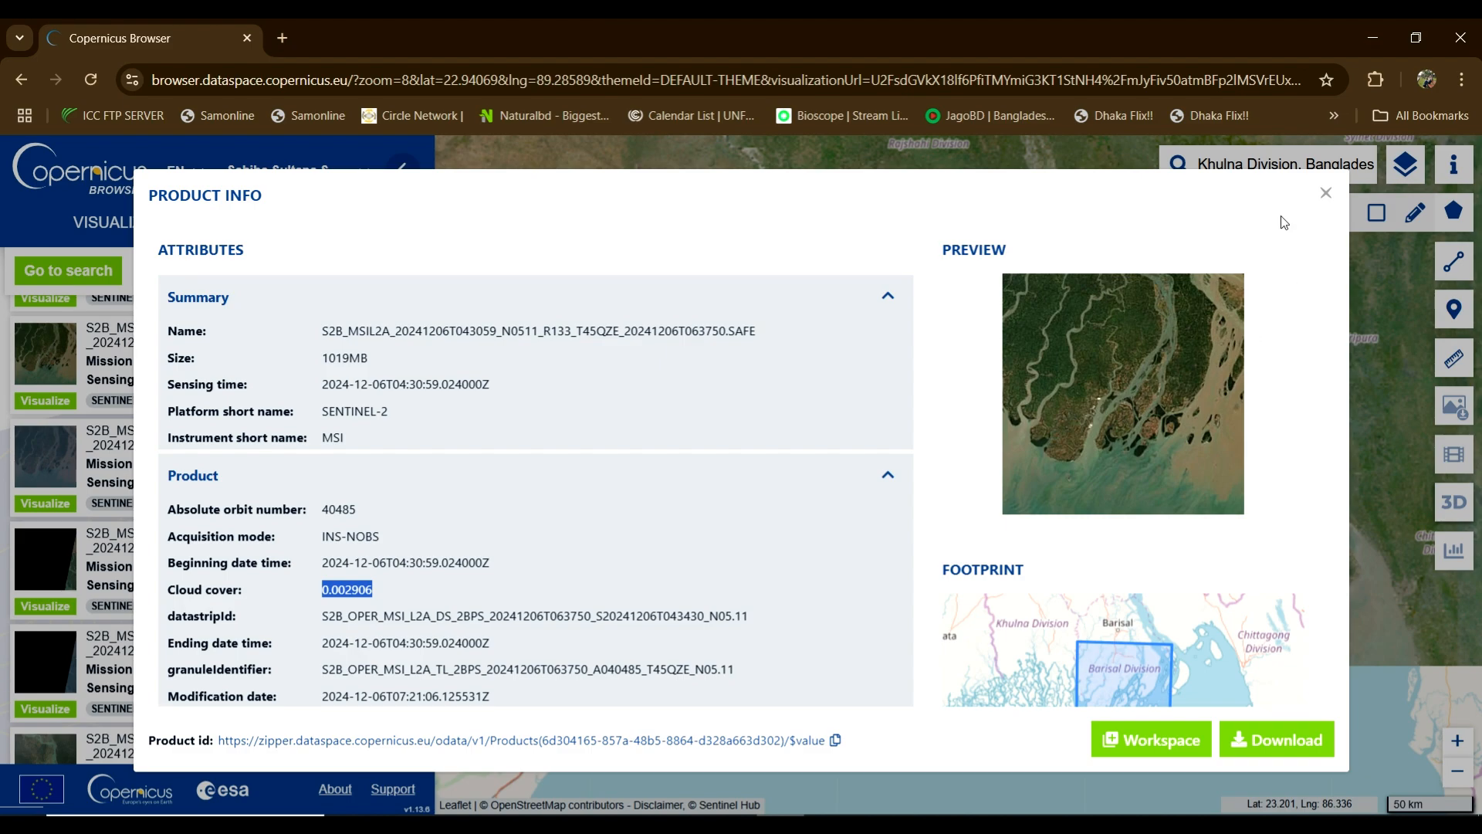
pyautogui.click(1327, 194)
pyautogui.scroll(-3, 176, 554)
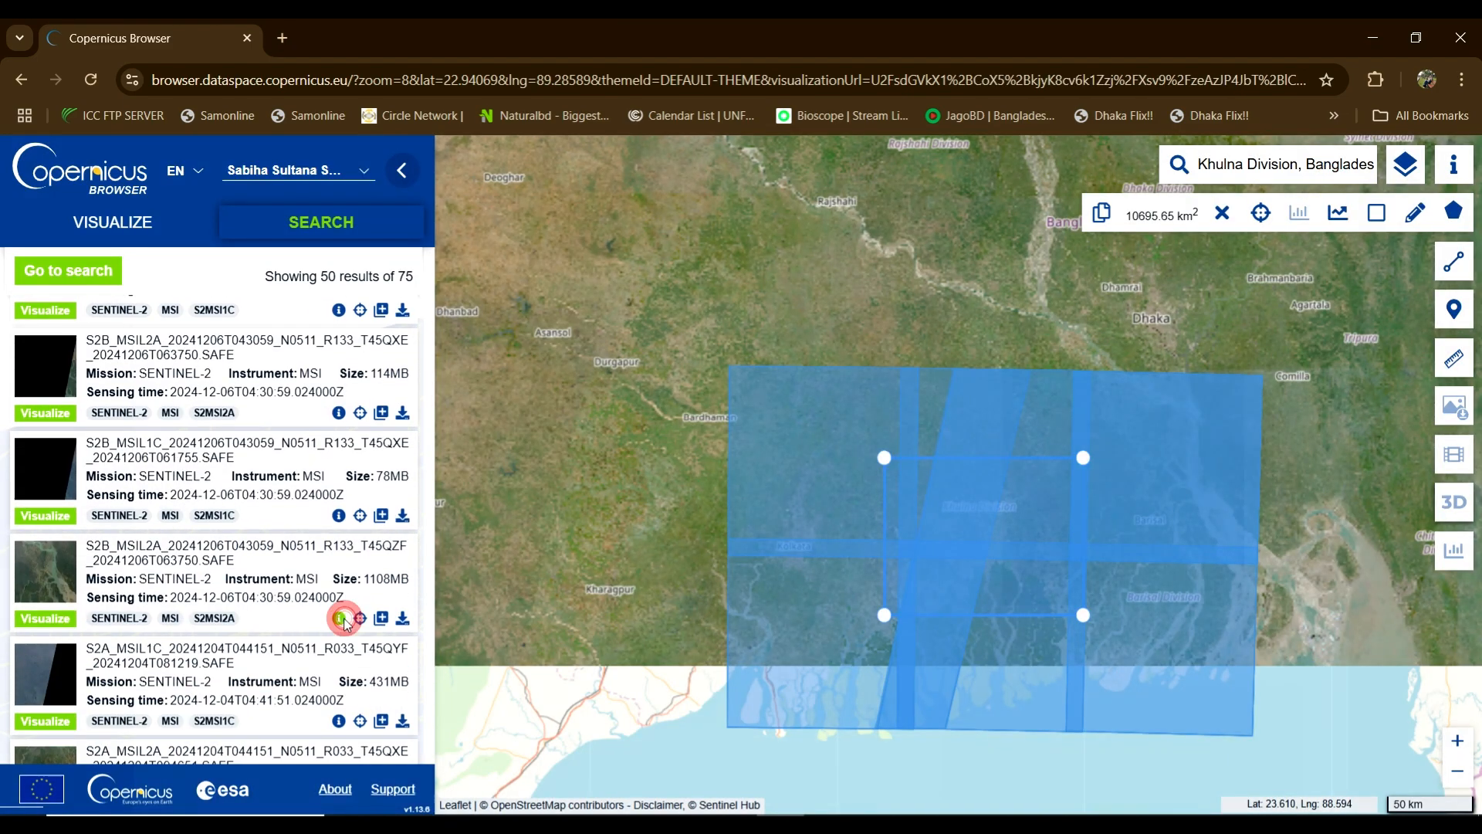
pyautogui.click(339, 617)
pyautogui.scroll(-1, 1081, 598)
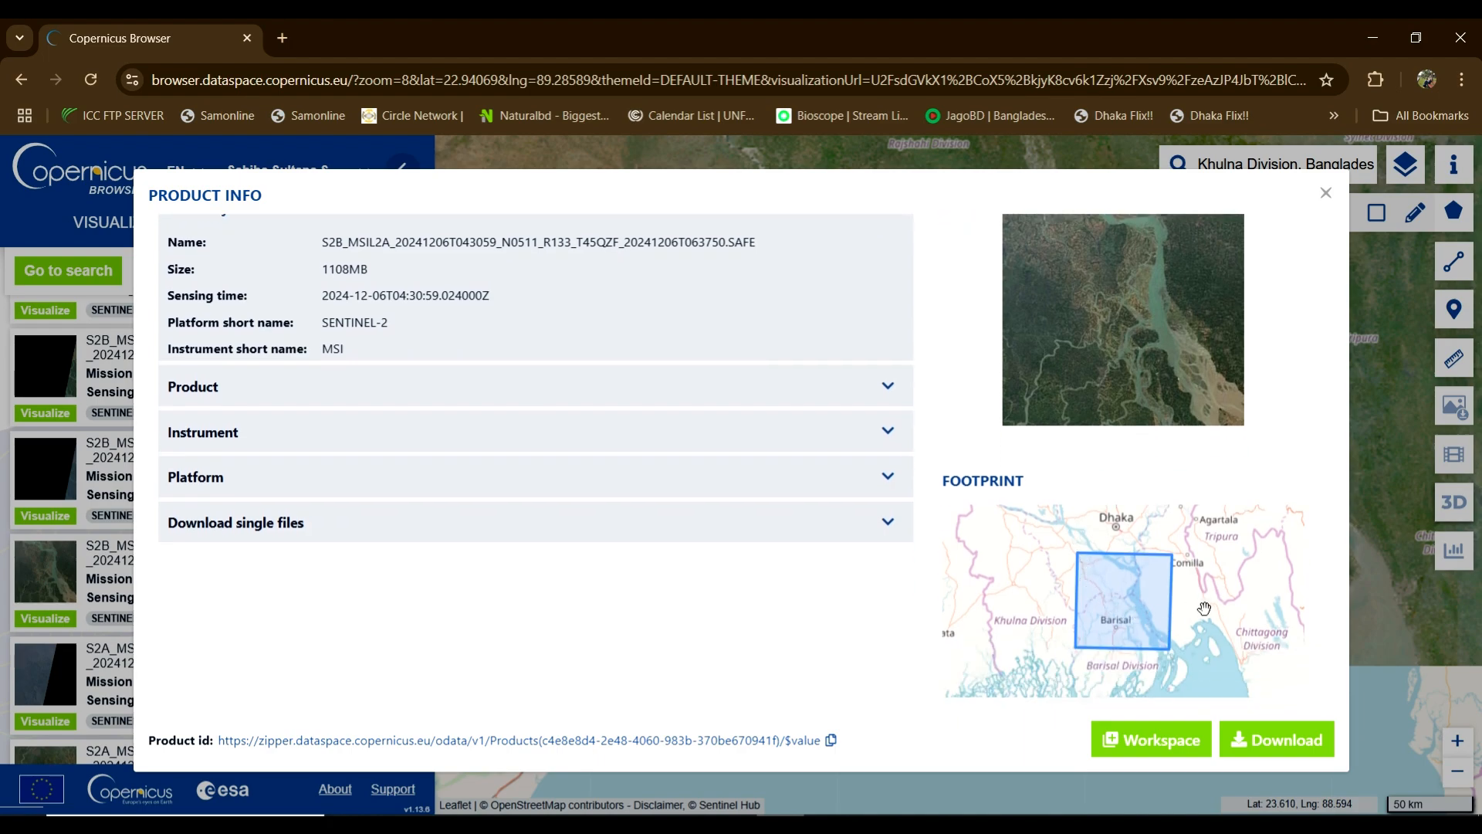
pyautogui.click(888, 386)
pyautogui.doubleClick(324, 501)
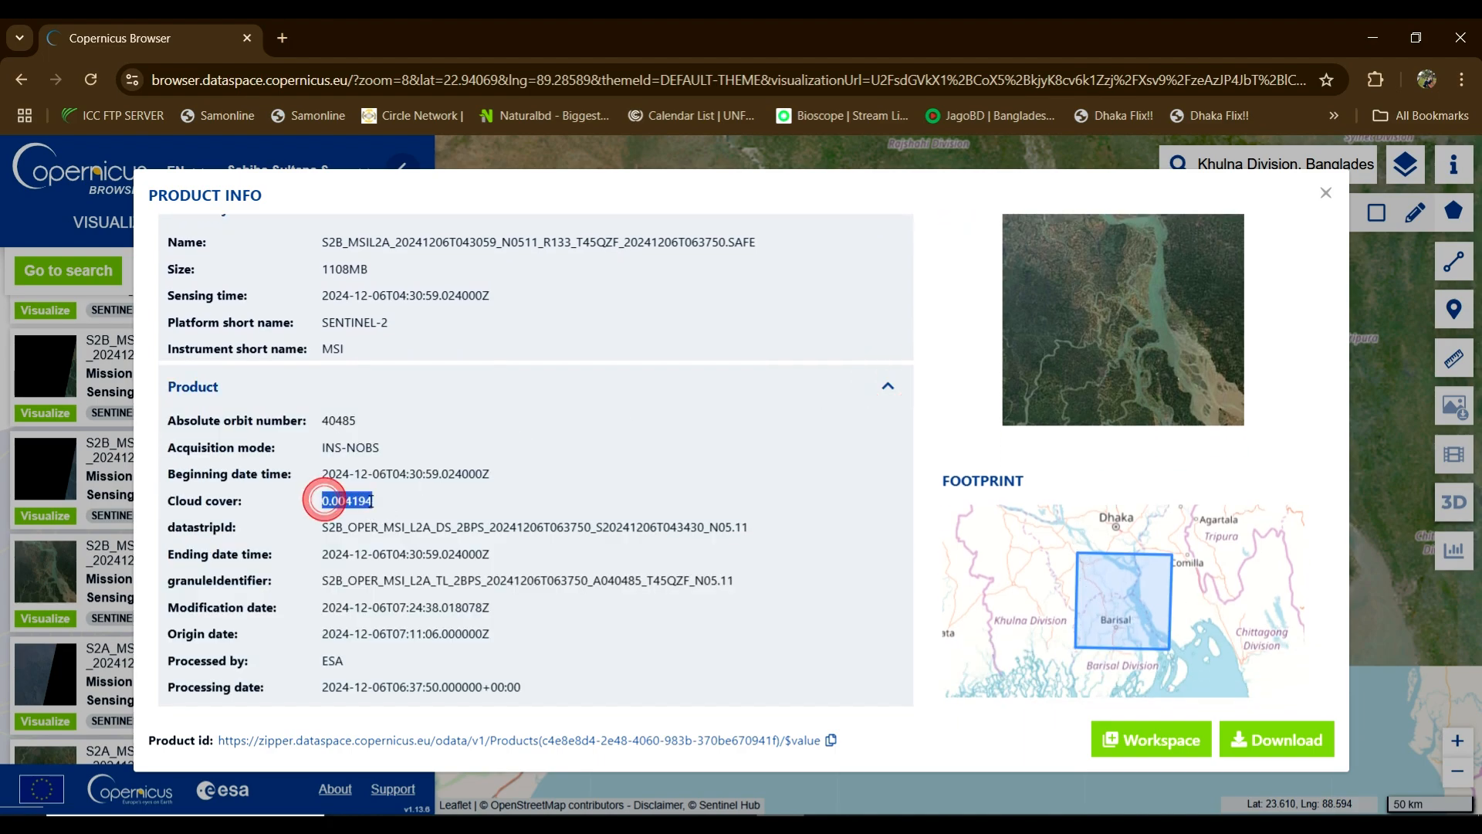
pyautogui.click(1326, 192)
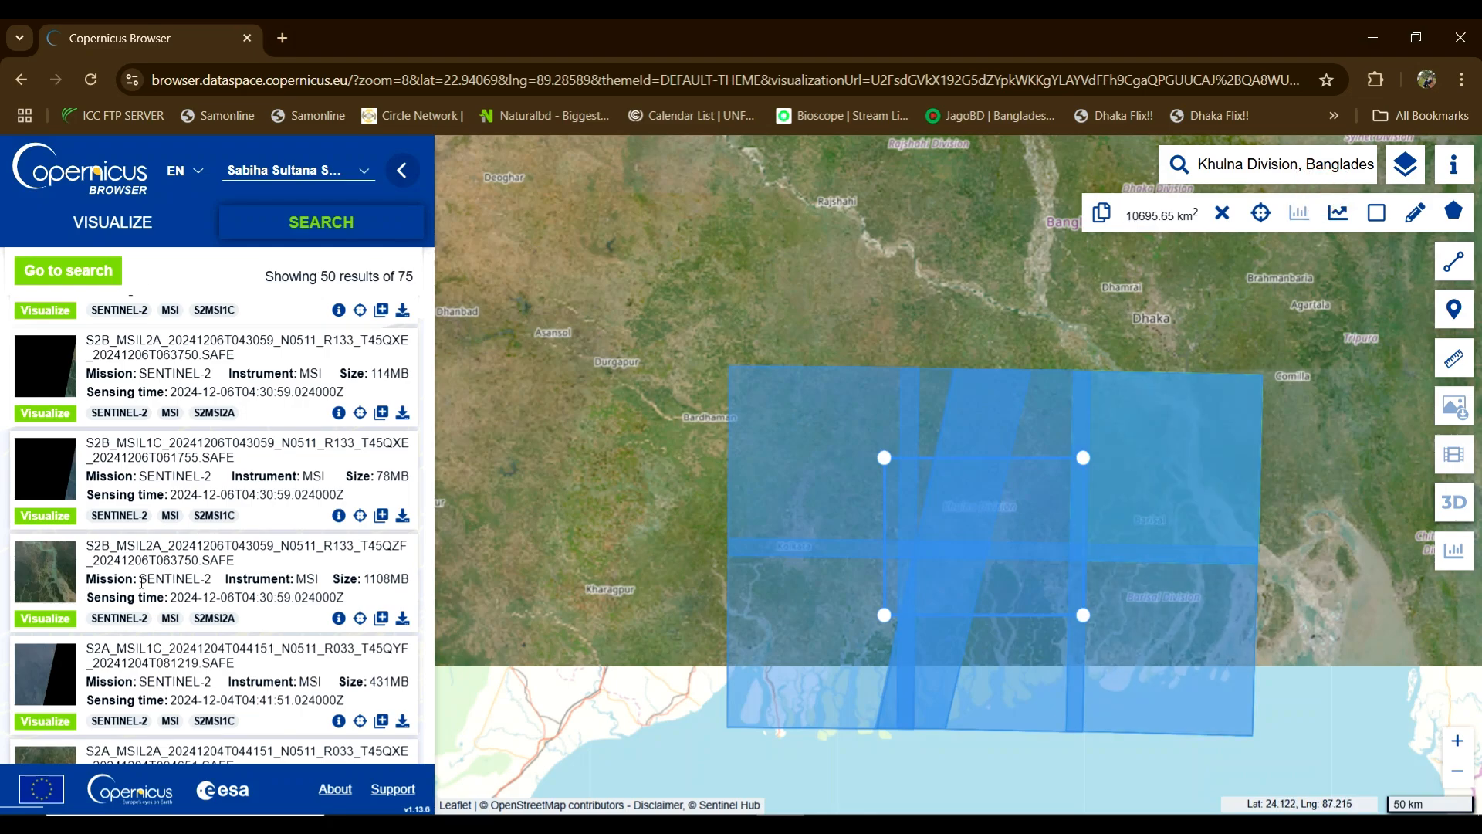
pyautogui.scroll(-2, 150, 641)
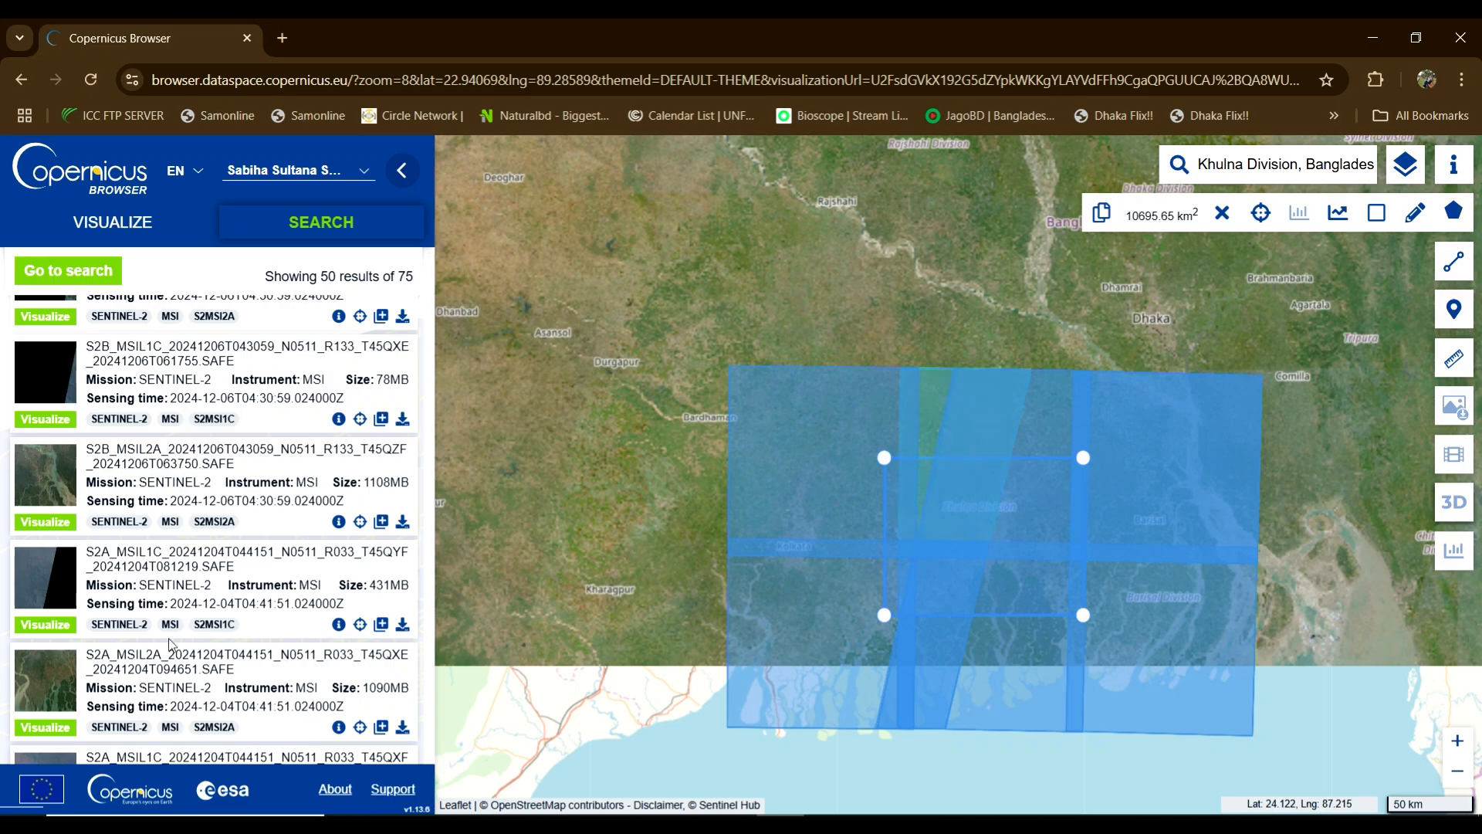
pyautogui.click(339, 624)
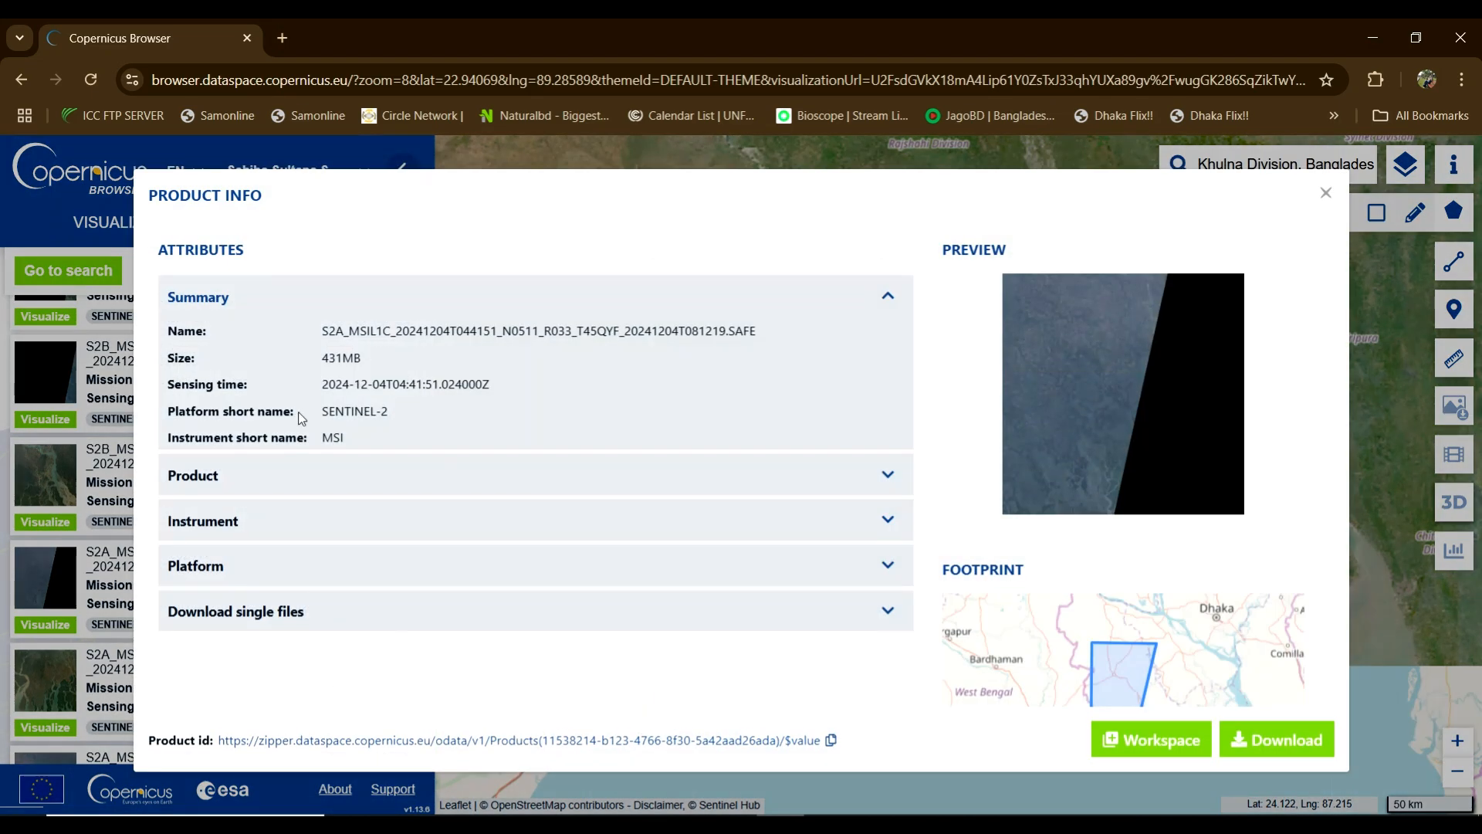
pyautogui.doubleClick(330, 358)
pyautogui.click(891, 478)
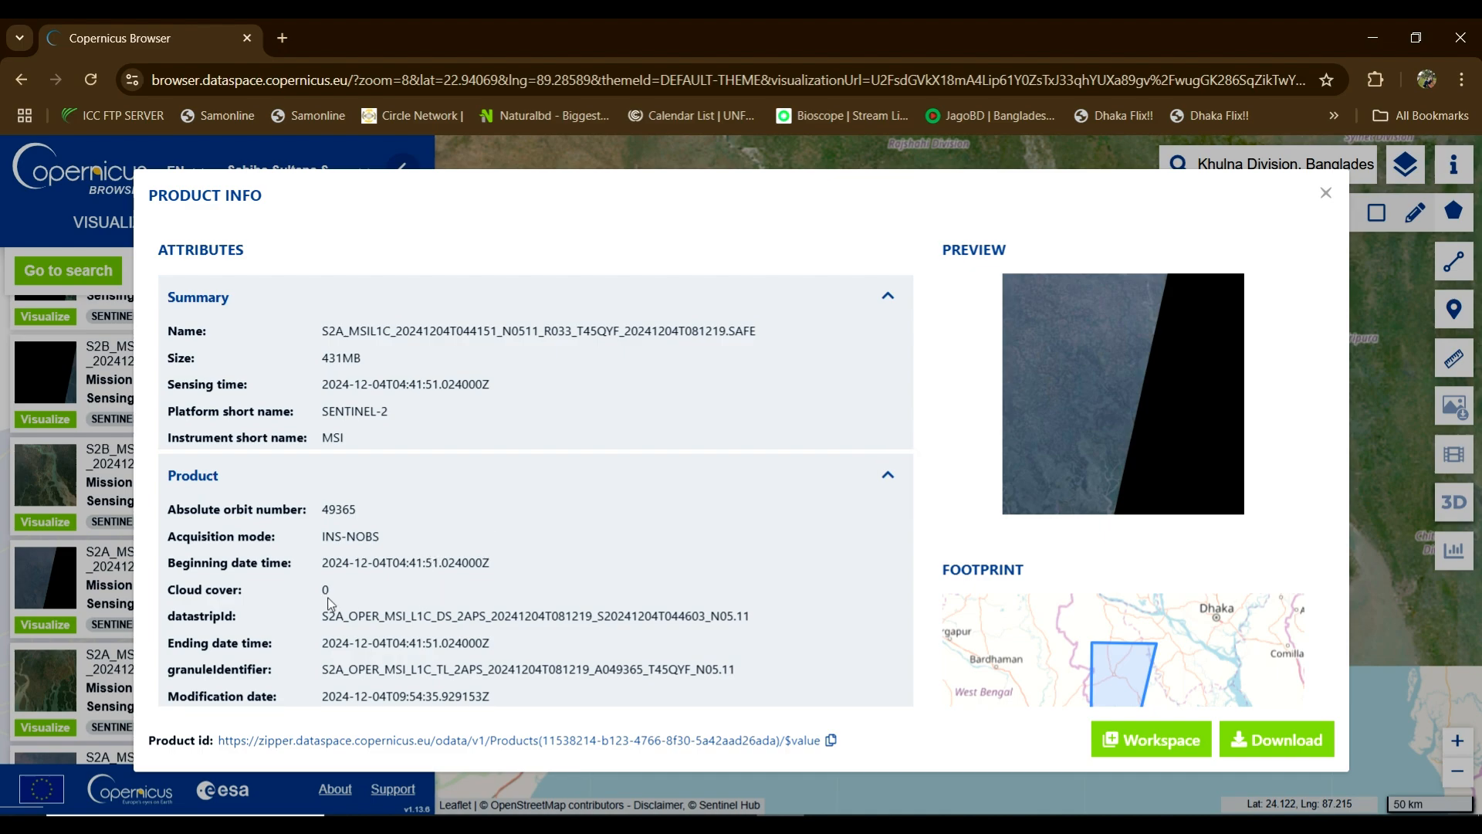
pyautogui.doubleClick(325, 590)
pyautogui.scroll(-1, 1173, 633)
pyautogui.moveTo(1184, 628)
pyautogui.mouseDown()
pyautogui.moveTo(1171, 582)
pyautogui.moveTo(1189, 629)
pyautogui.mouseUp()
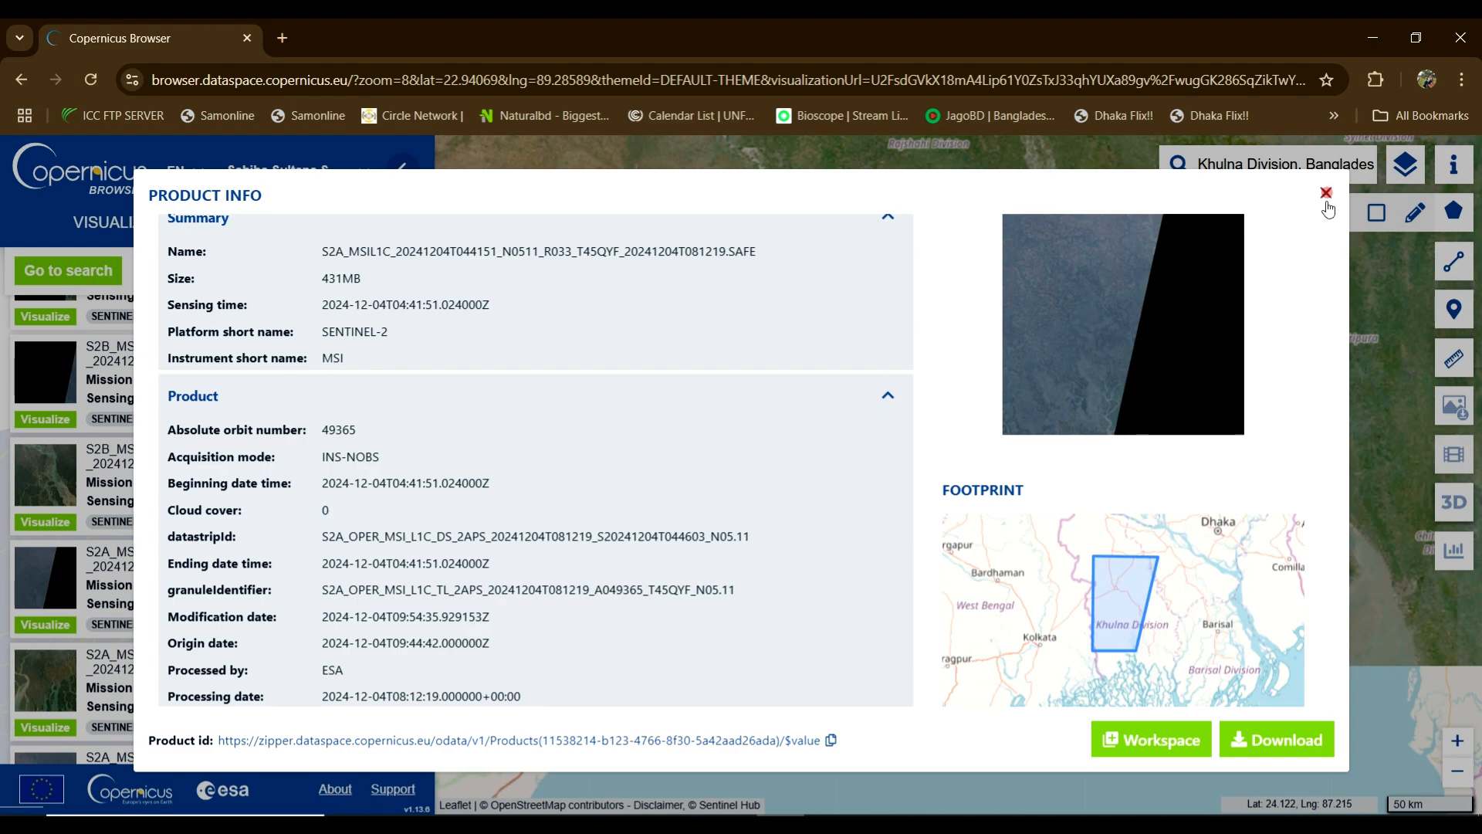
pyautogui.click(1325, 192)
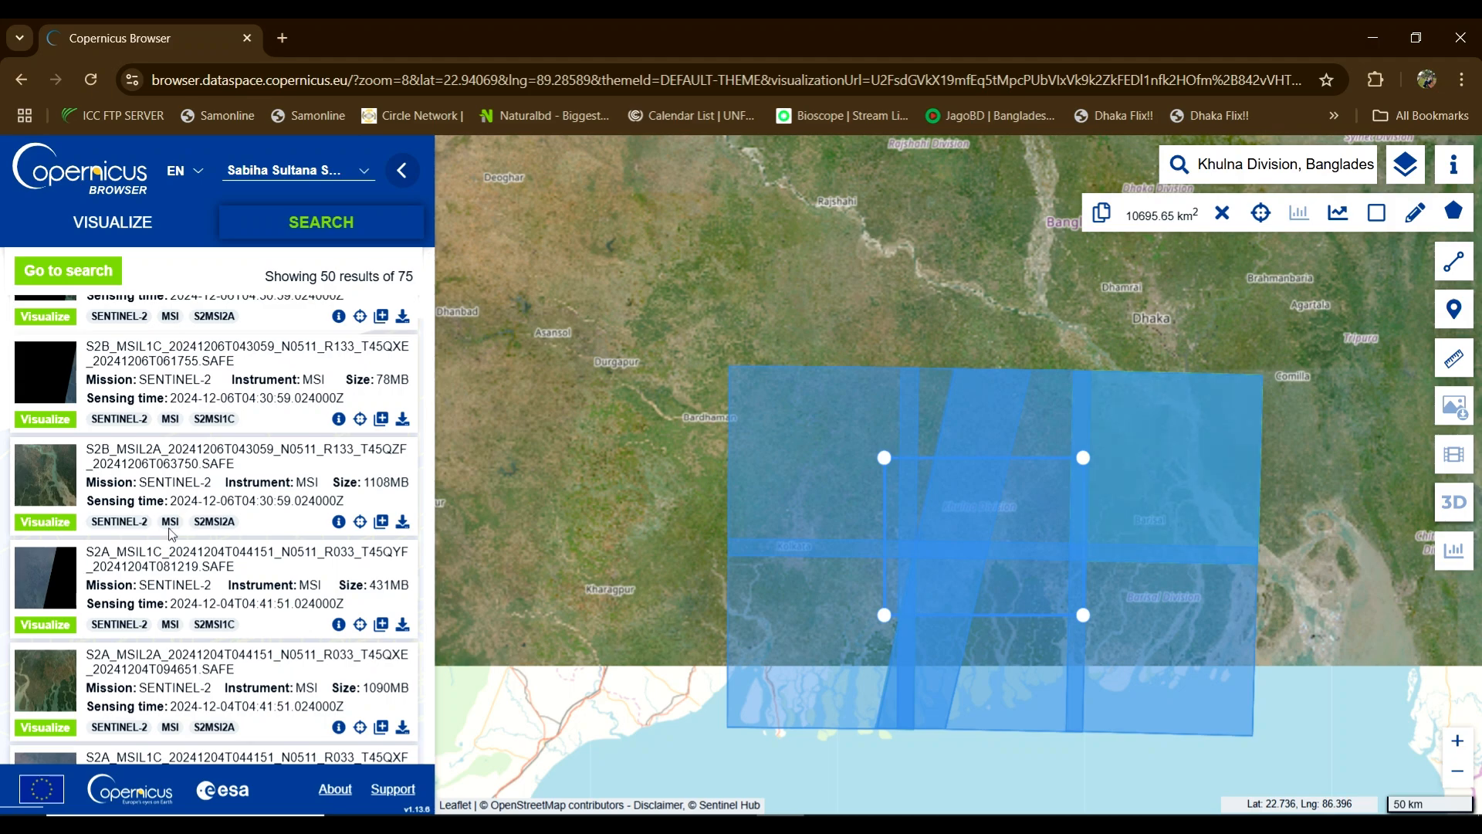
pyautogui.scroll(5, 199, 528)
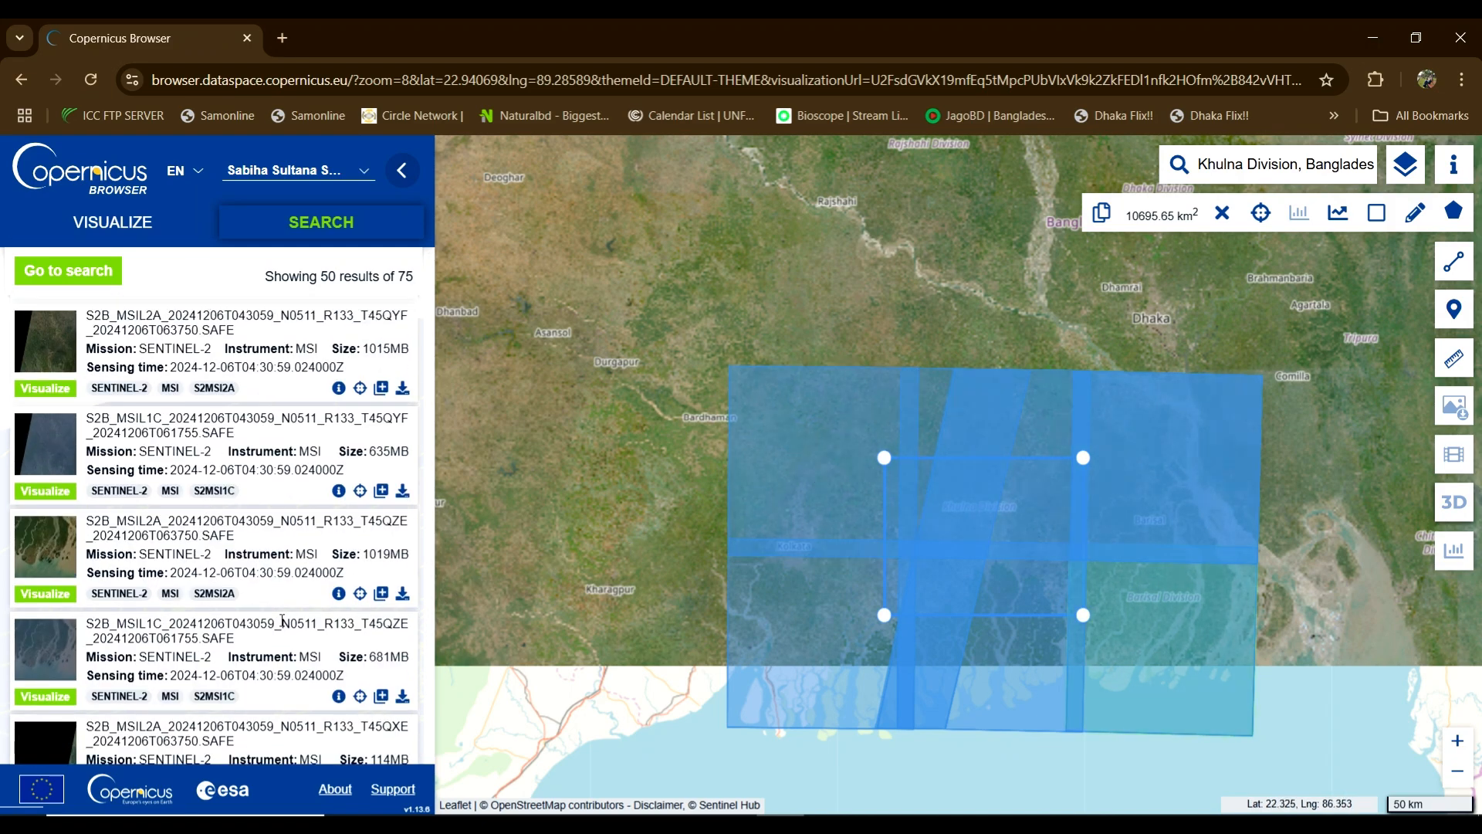
# Step: Replace the Khulna area of interest with a new rectangle drawn over Dhaka
pyautogui.scroll(-1, 282, 621)
pyautogui.click(85, 271)
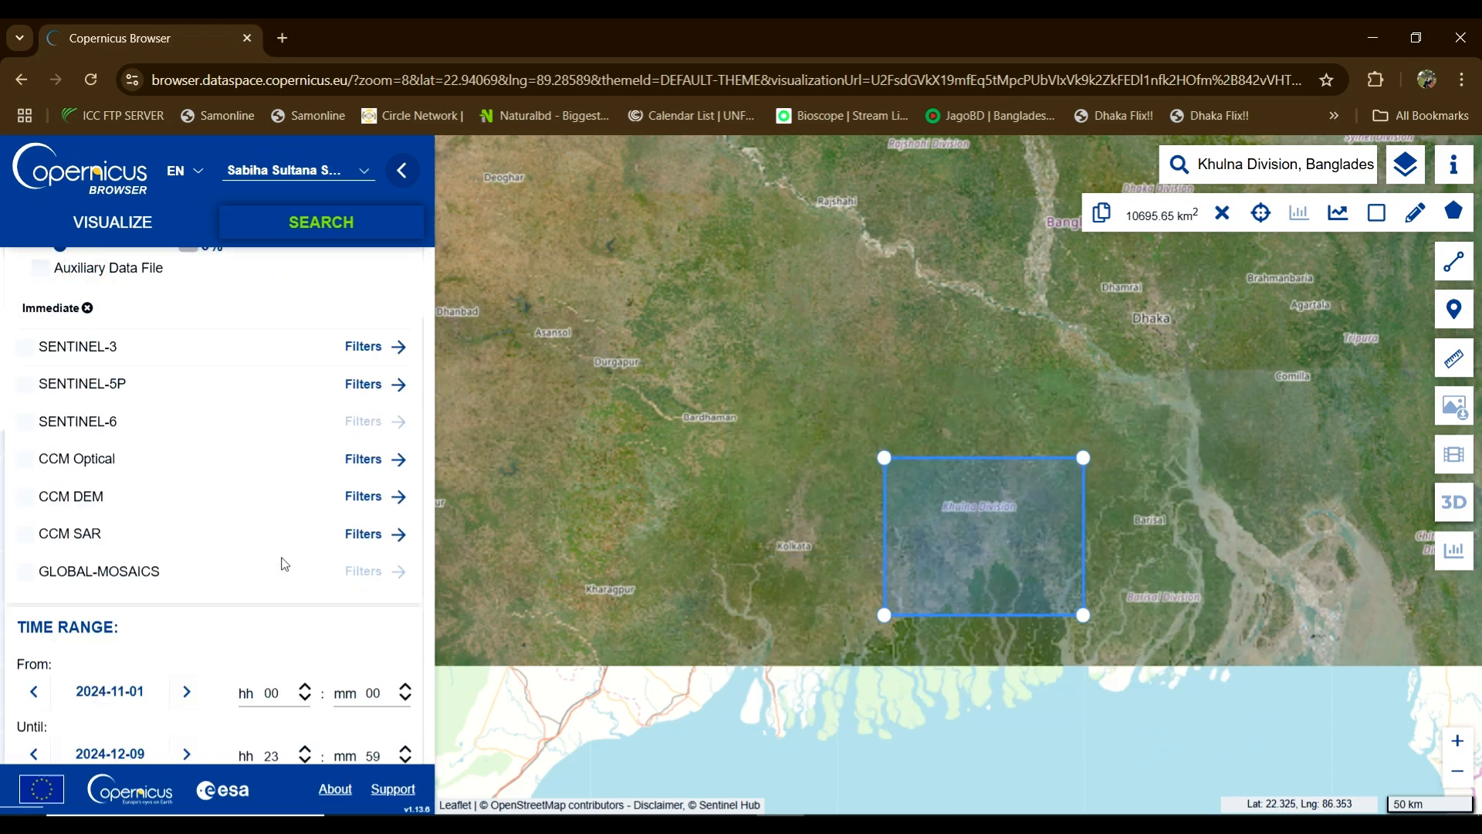
pyautogui.scroll(4, 284, 565)
pyautogui.scroll(-5, 258, 558)
pyautogui.scroll(4, 257, 558)
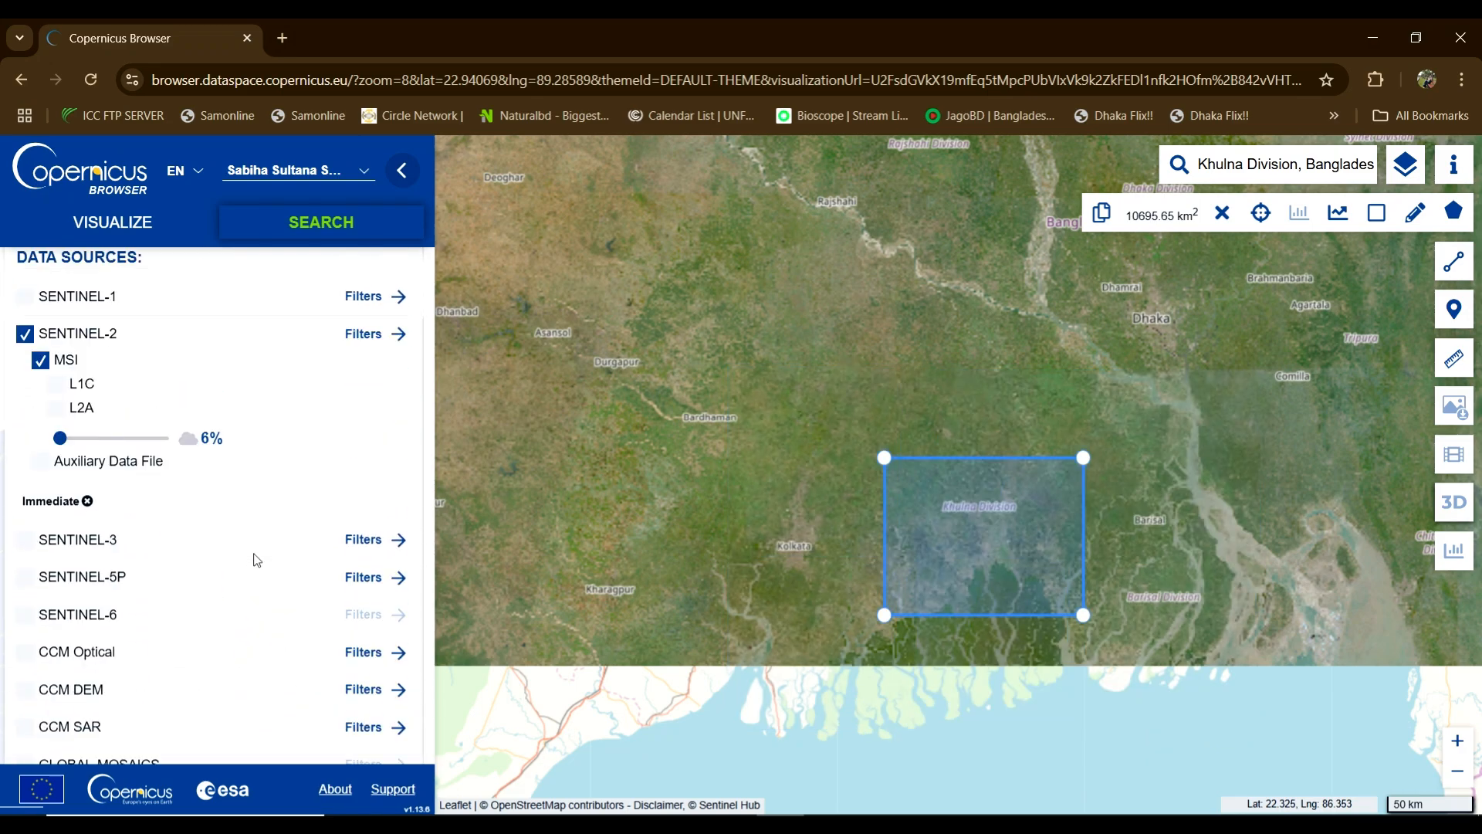
pyautogui.moveTo(1216, 466); pyautogui.dragTo(1203, 467)
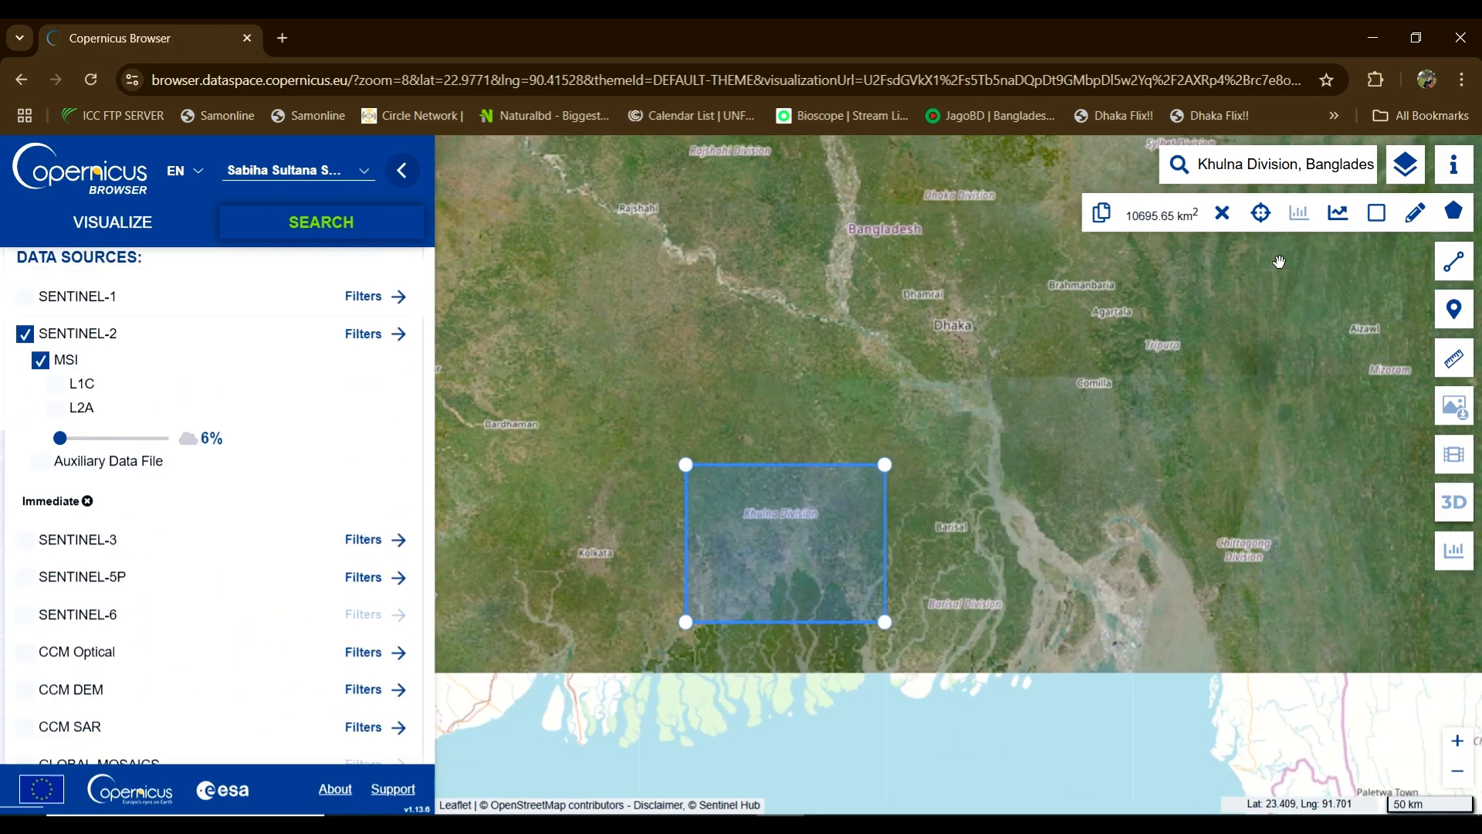
pyautogui.click(1223, 214)
pyautogui.click(1377, 213)
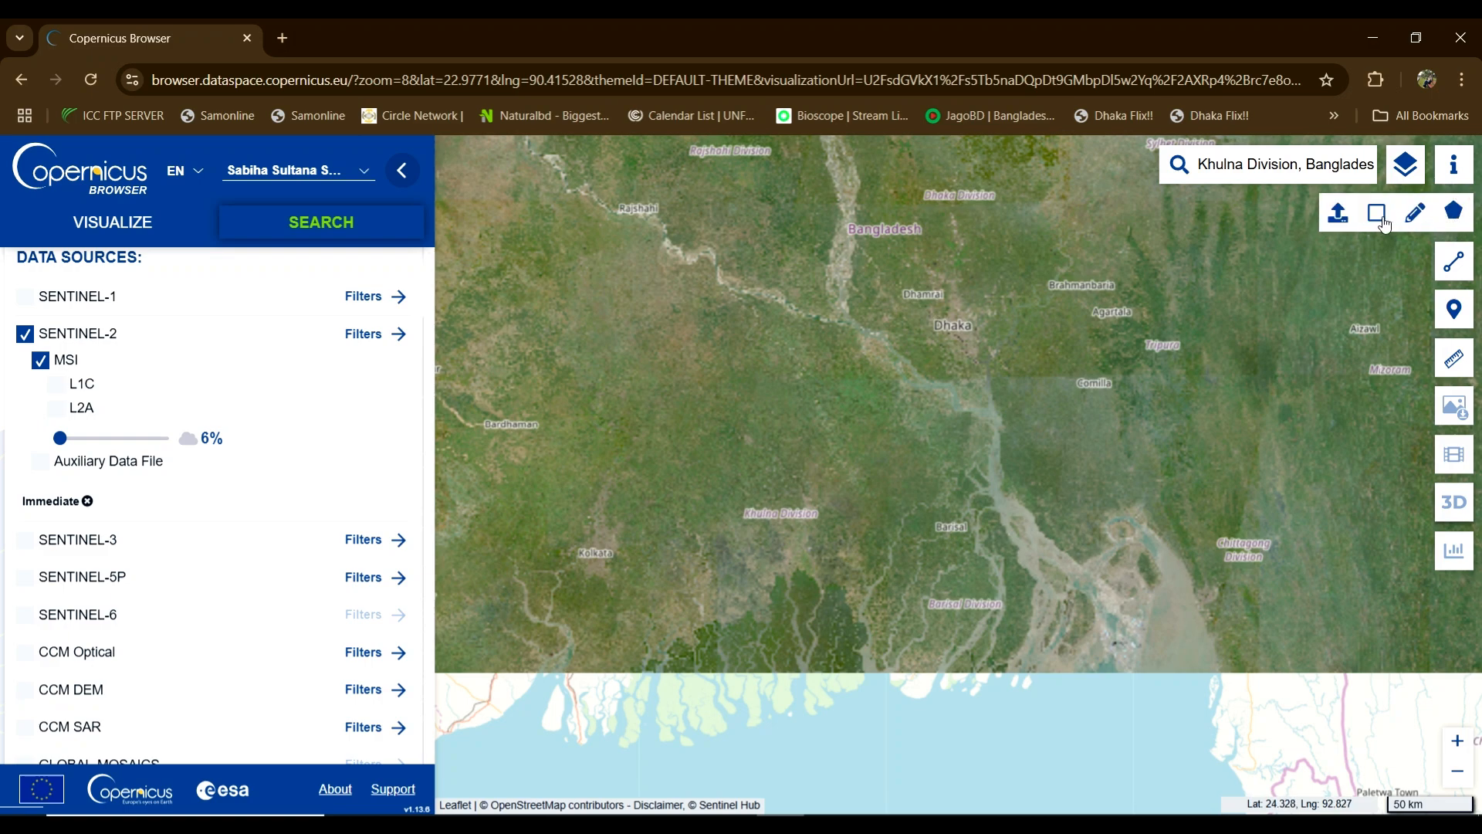
pyautogui.moveTo(877, 261); pyautogui.dragTo(1025, 377)
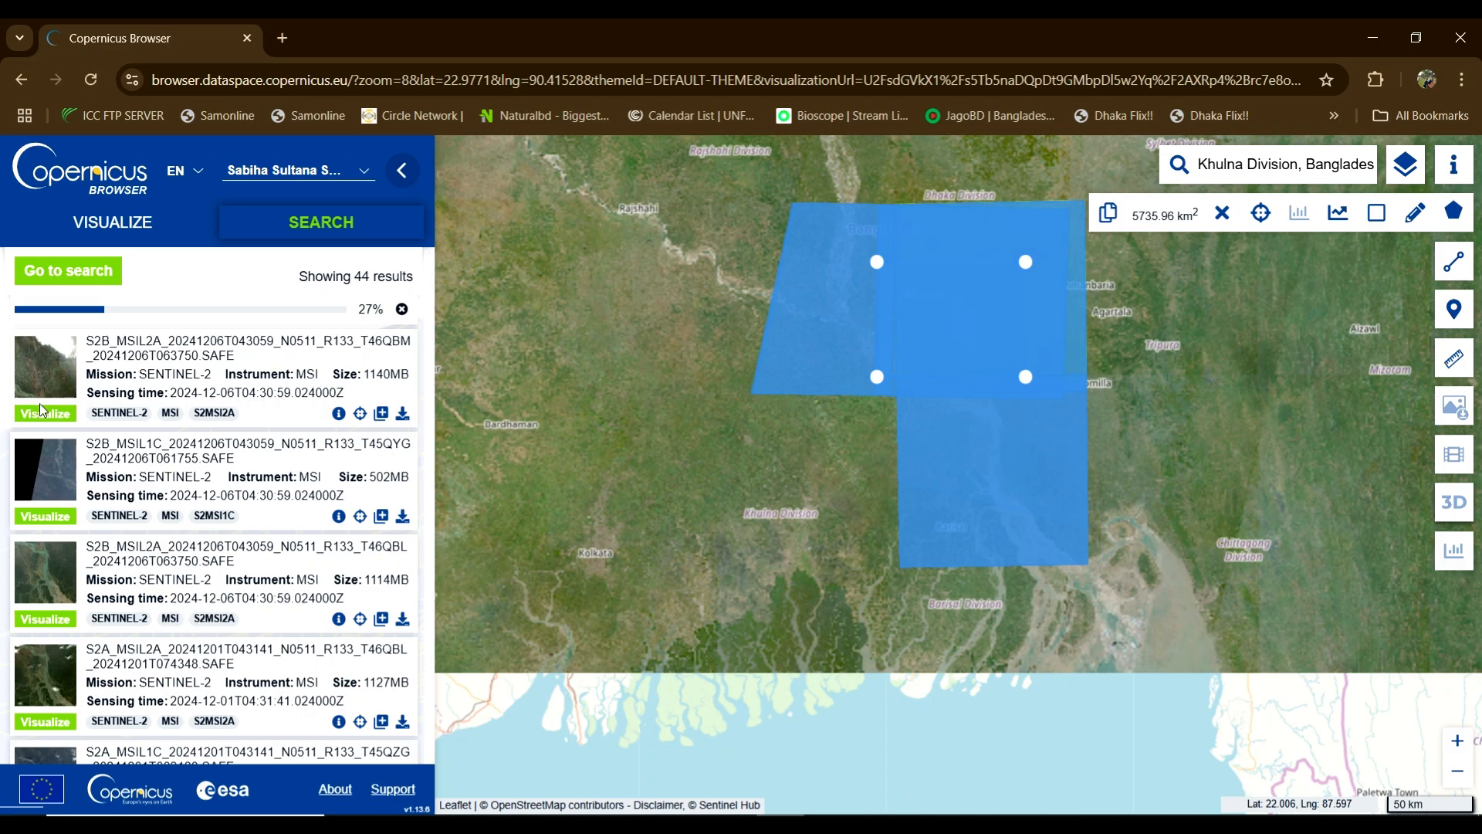
# Step: Review the 44 Dhaka products and confirm the 1.1 GB T45QZG L2A .SAFE.zip download finished
pyautogui.scroll(3, 219, 375)
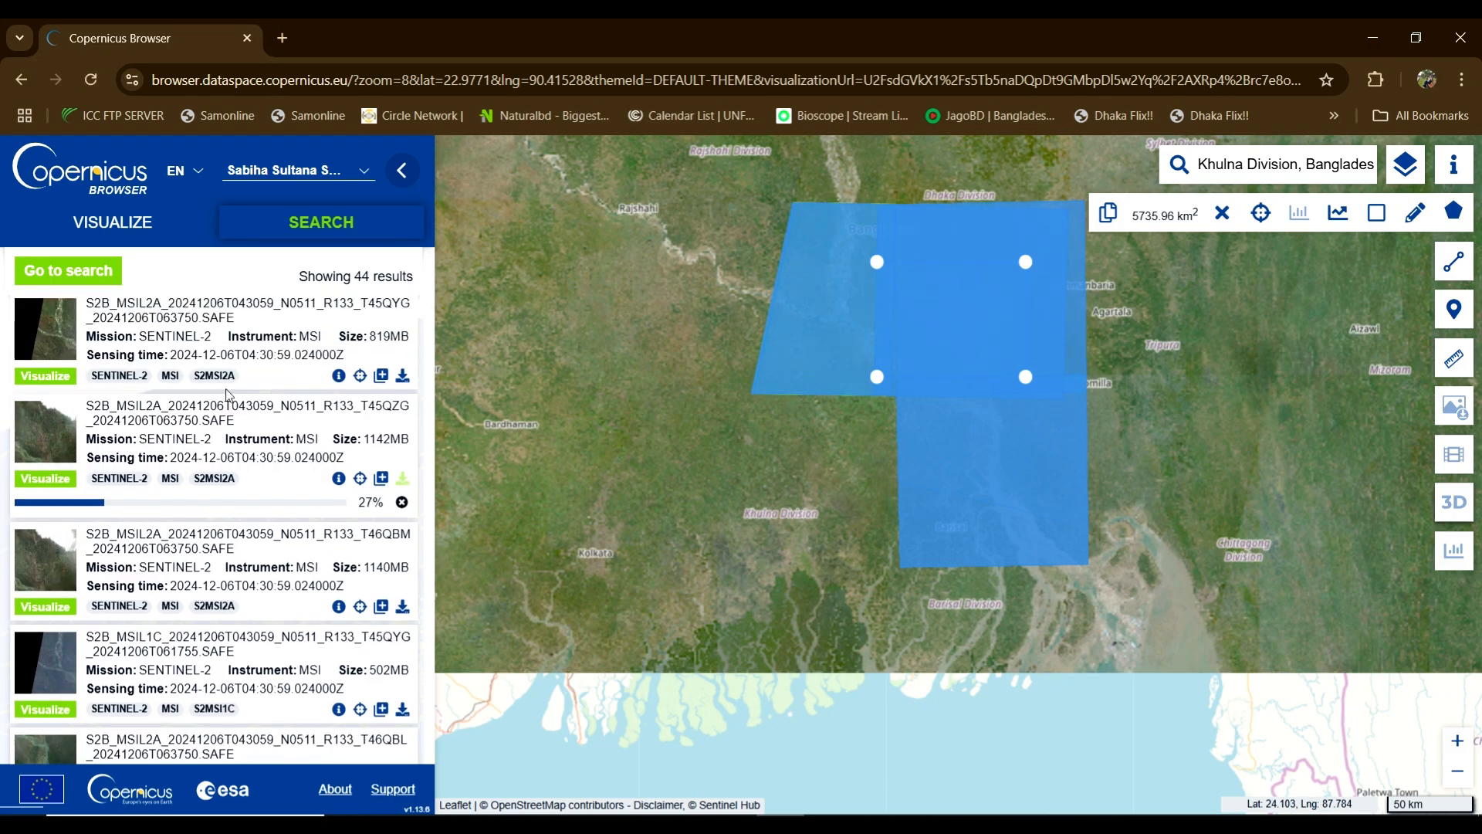
pyautogui.doubleClick(370, 502)
pyautogui.scroll(1, 198, 524)
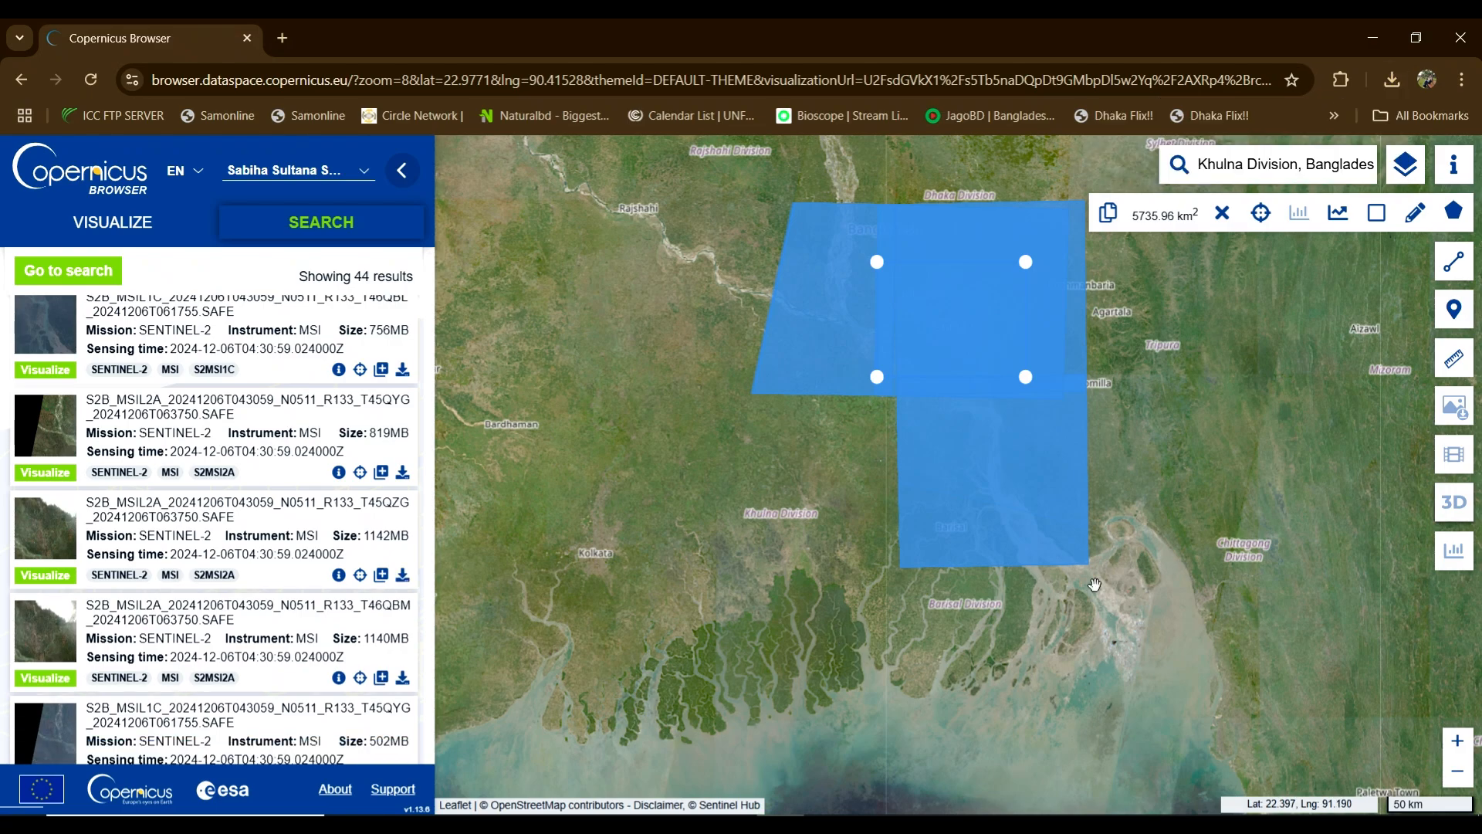
pyautogui.click(1390, 79)
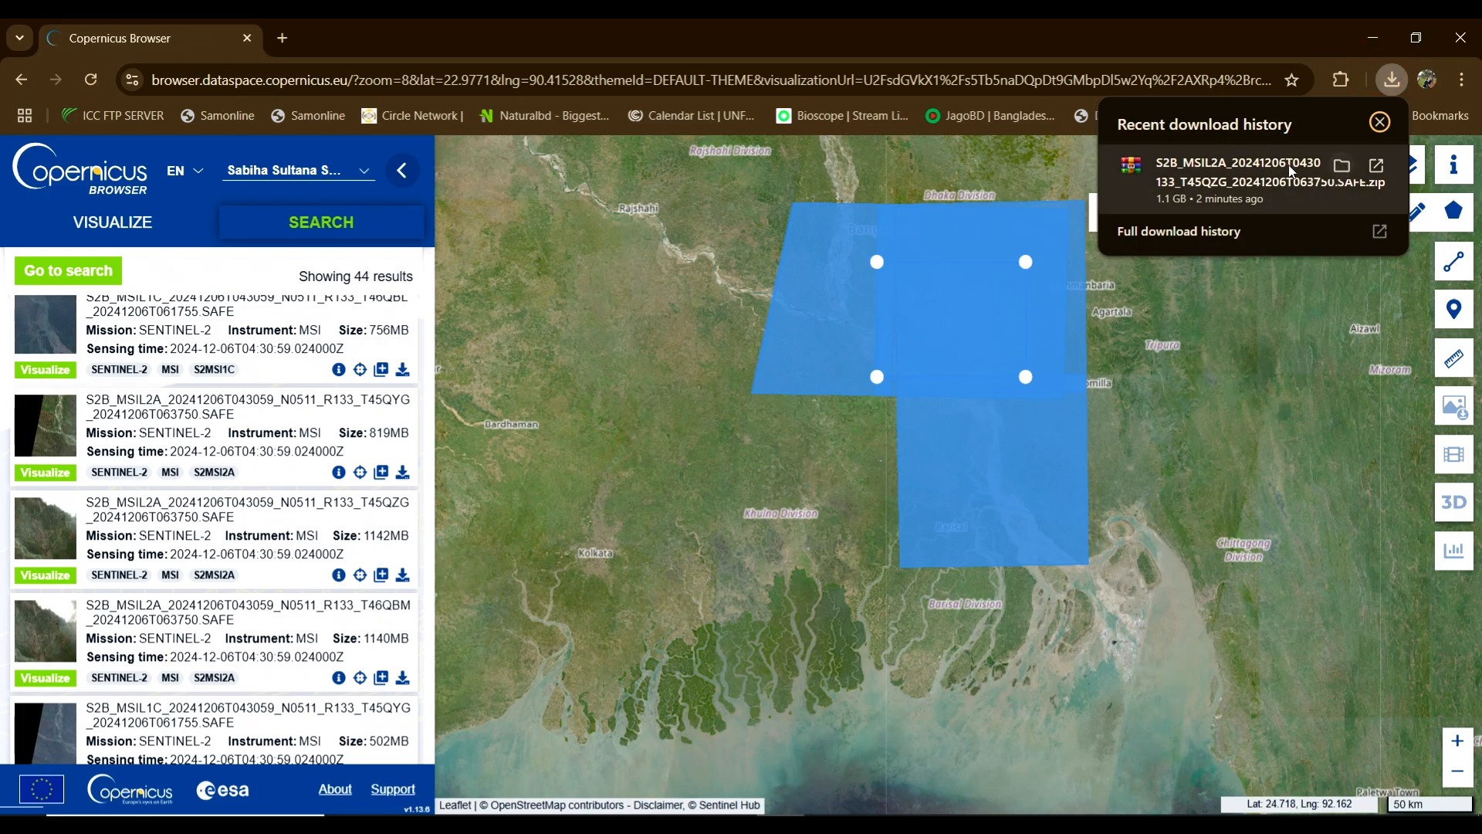